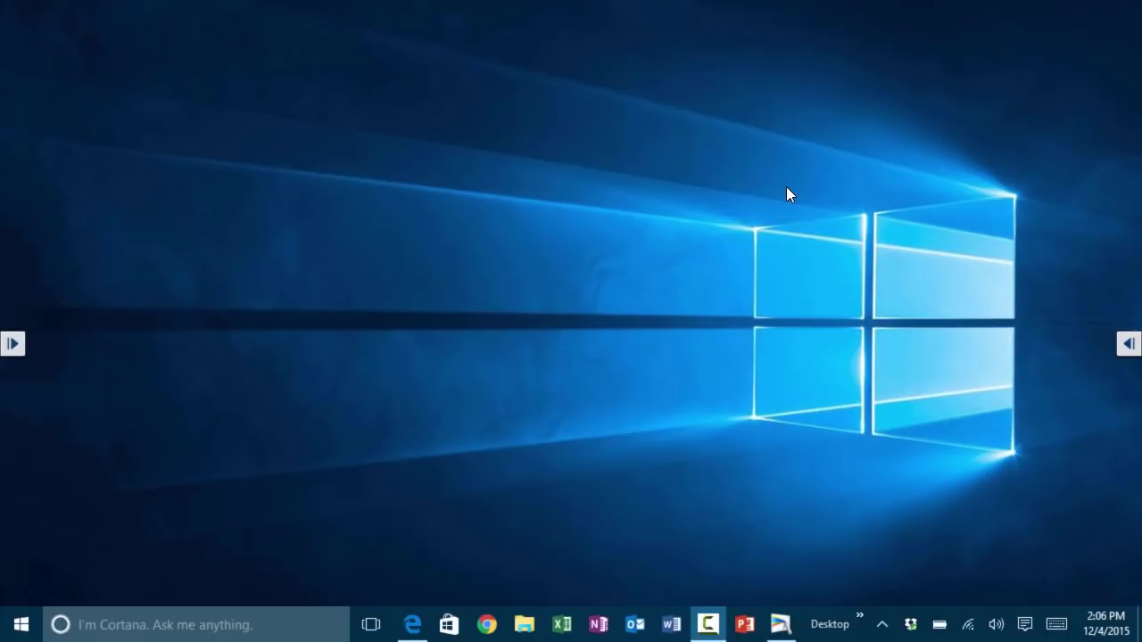
Step: Examine the Start menu's most-used apps, full alphabetical app list and tile groups, including Play and explore and Life at a glance
click(19, 628)
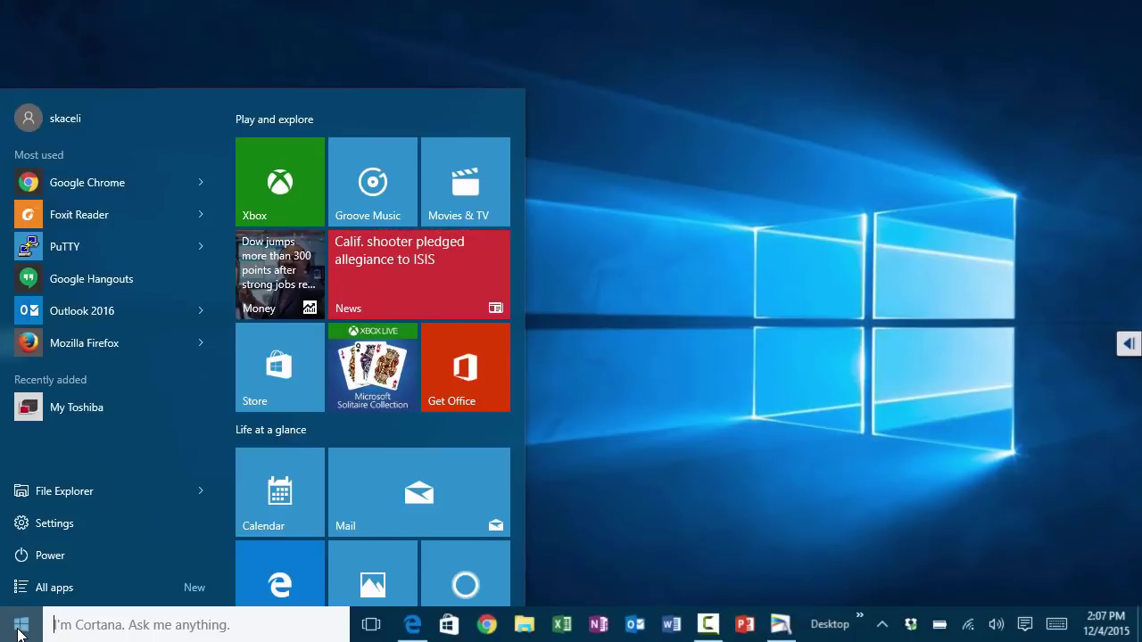
click(106, 587)
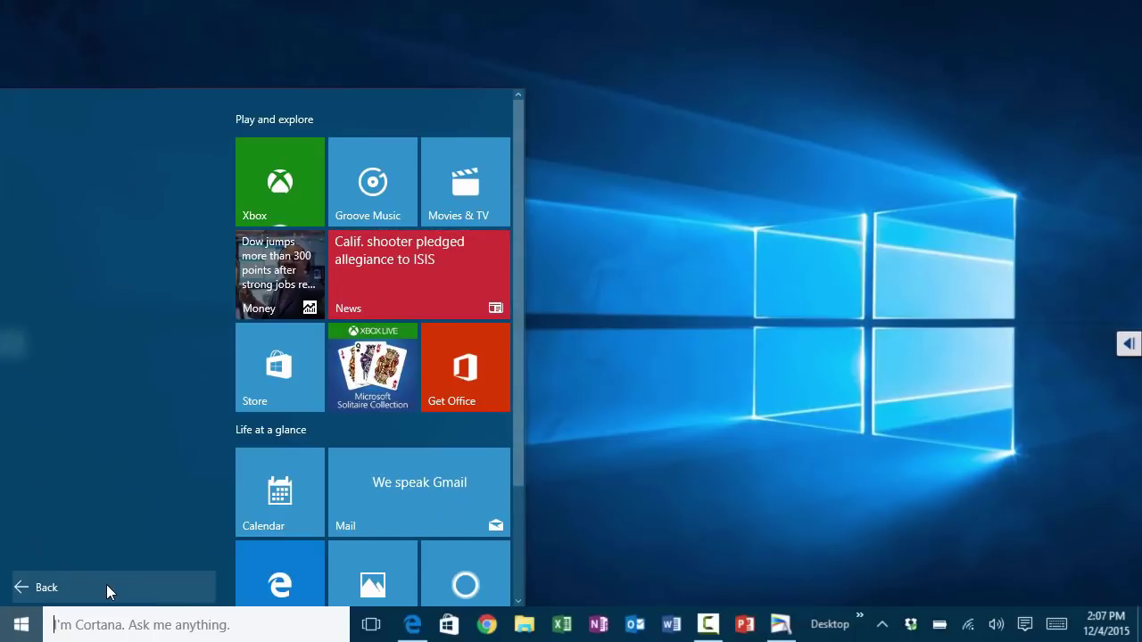
scroll(91, 485, down, 2)
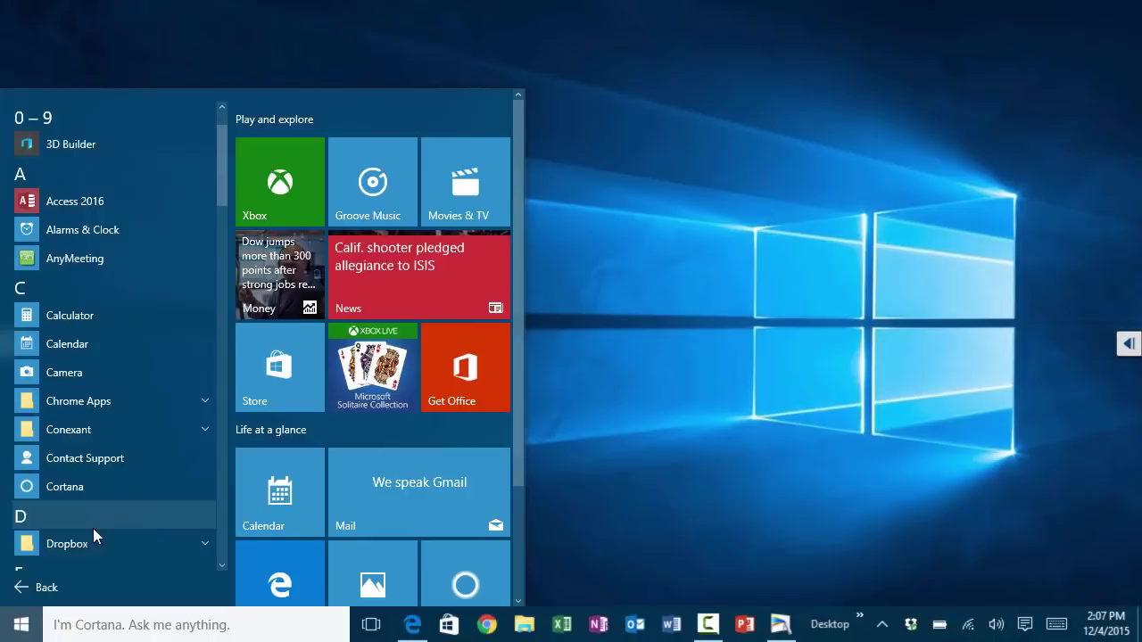
click(45, 588)
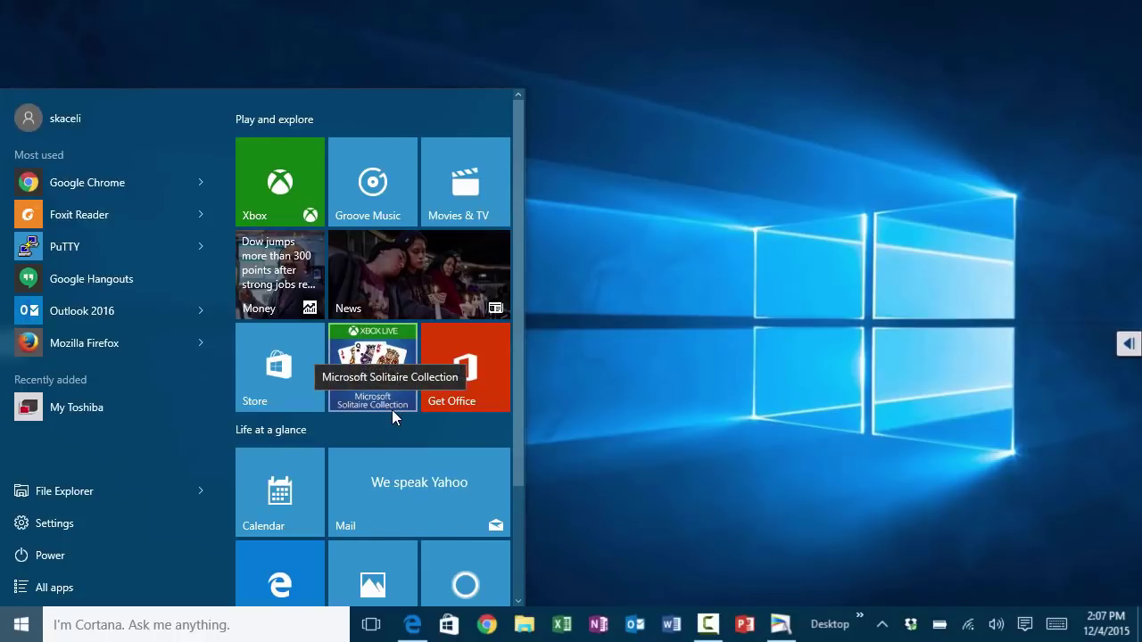
scroll(391, 410, down, 2)
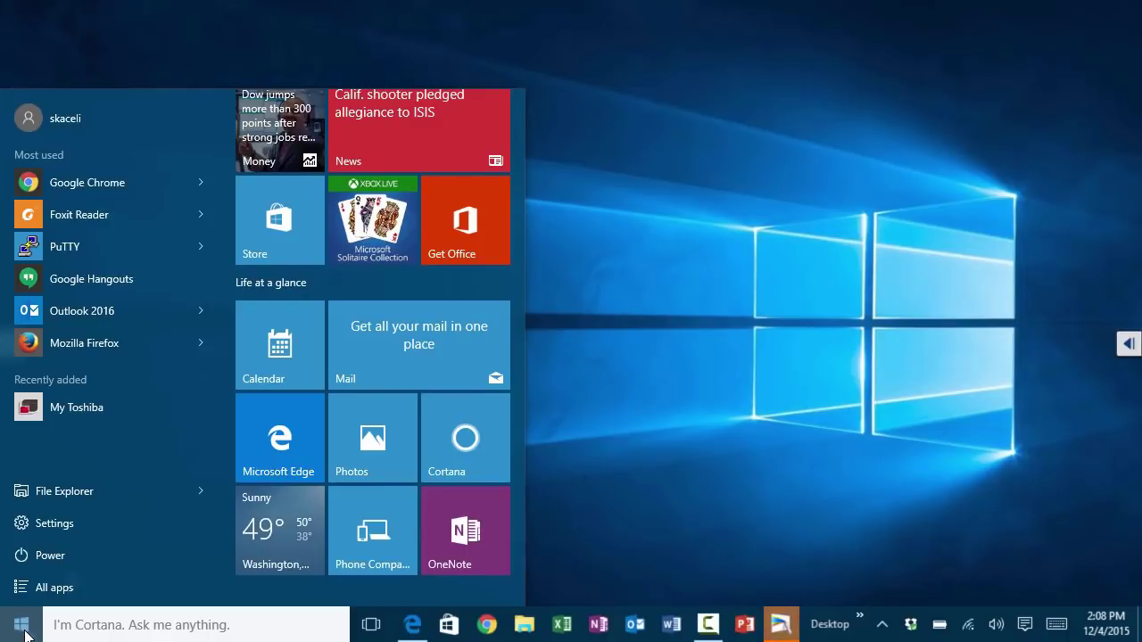
click(24, 634)
click(23, 633)
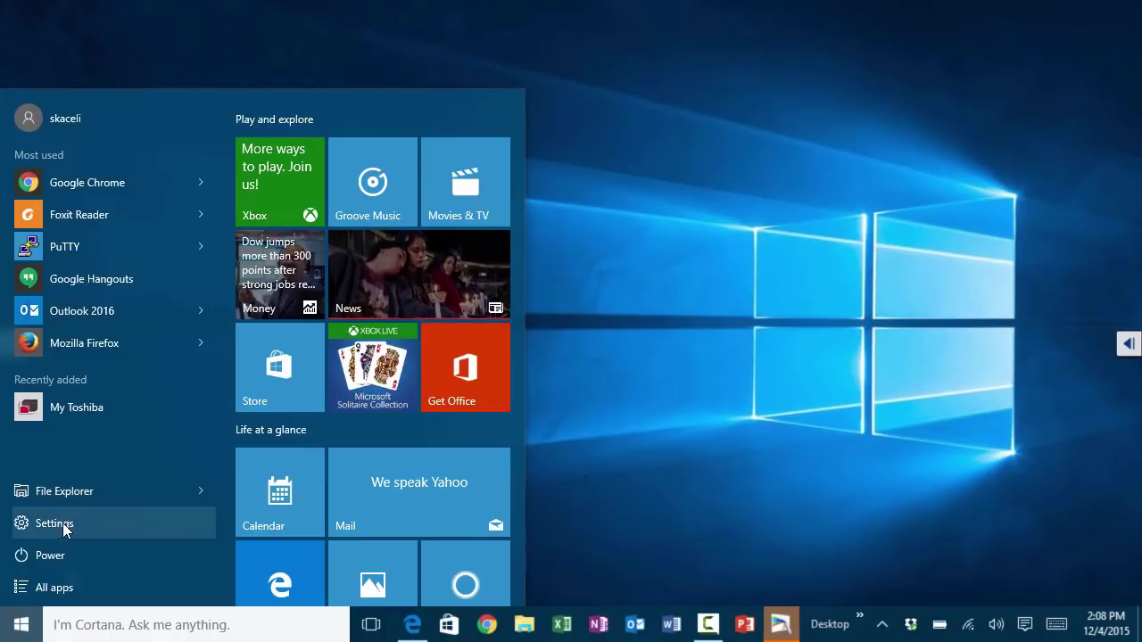
click(65, 596)
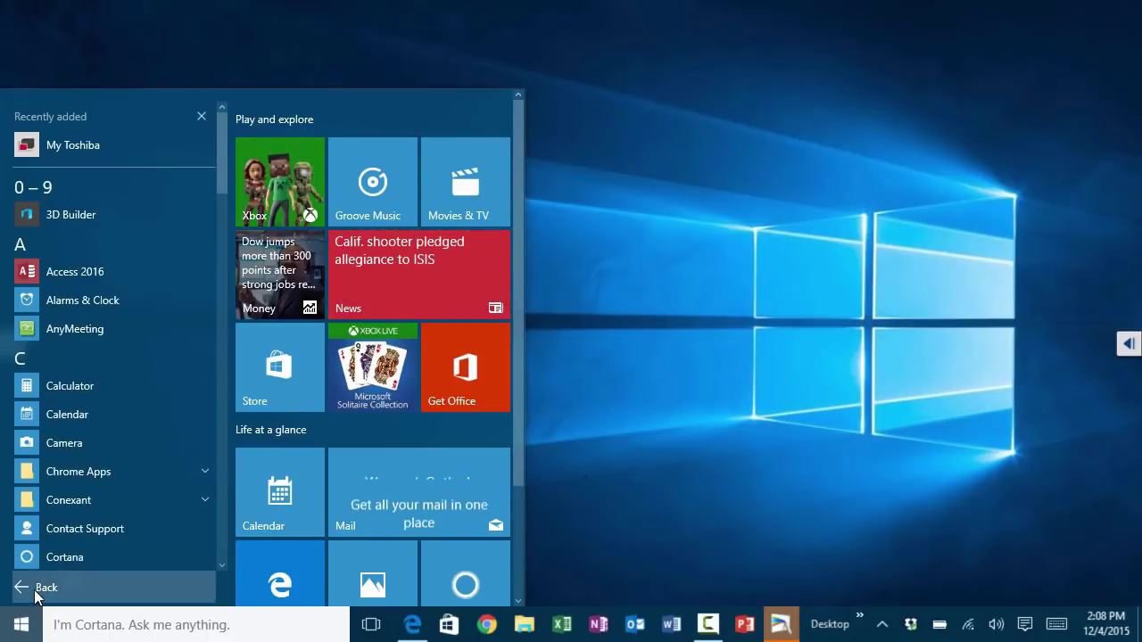
click(45, 589)
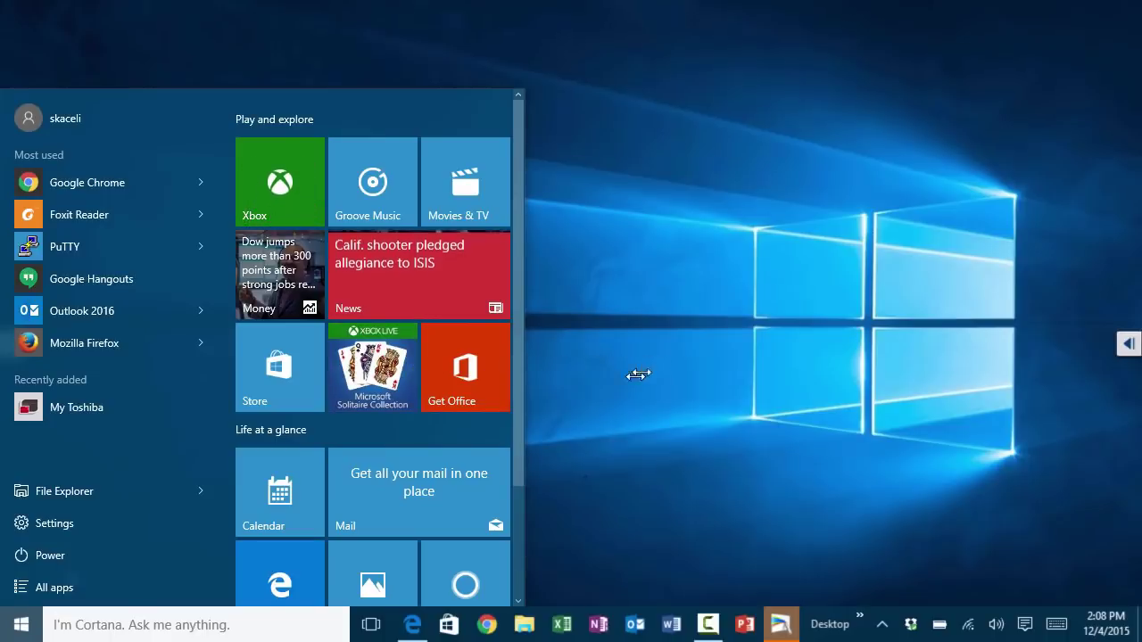
scroll(276, 541, down, 3)
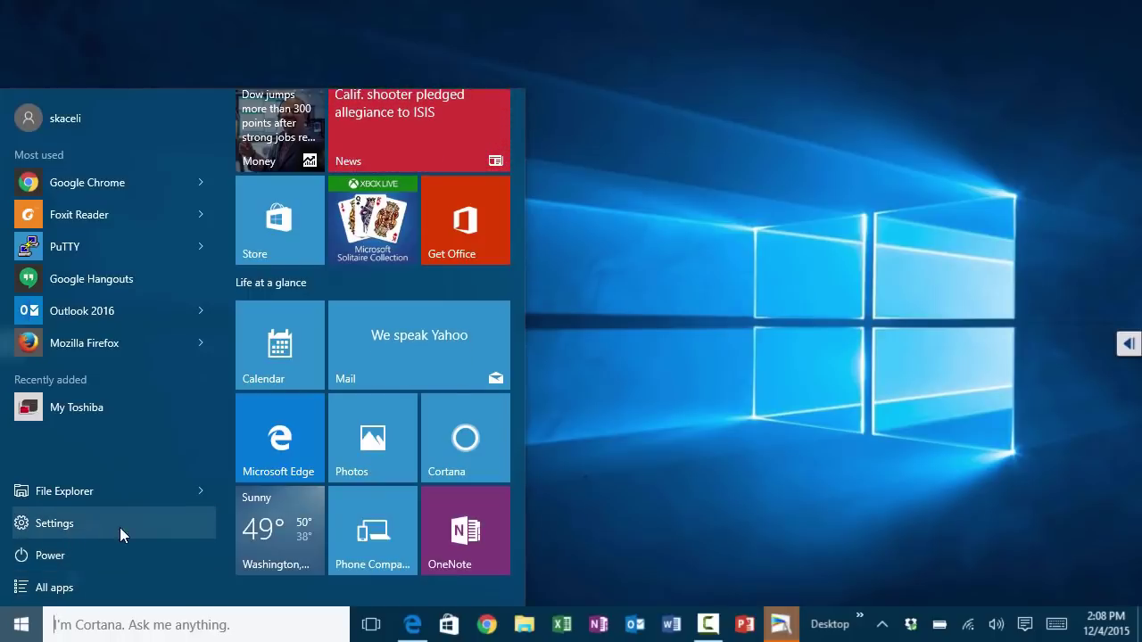
click(12, 628)
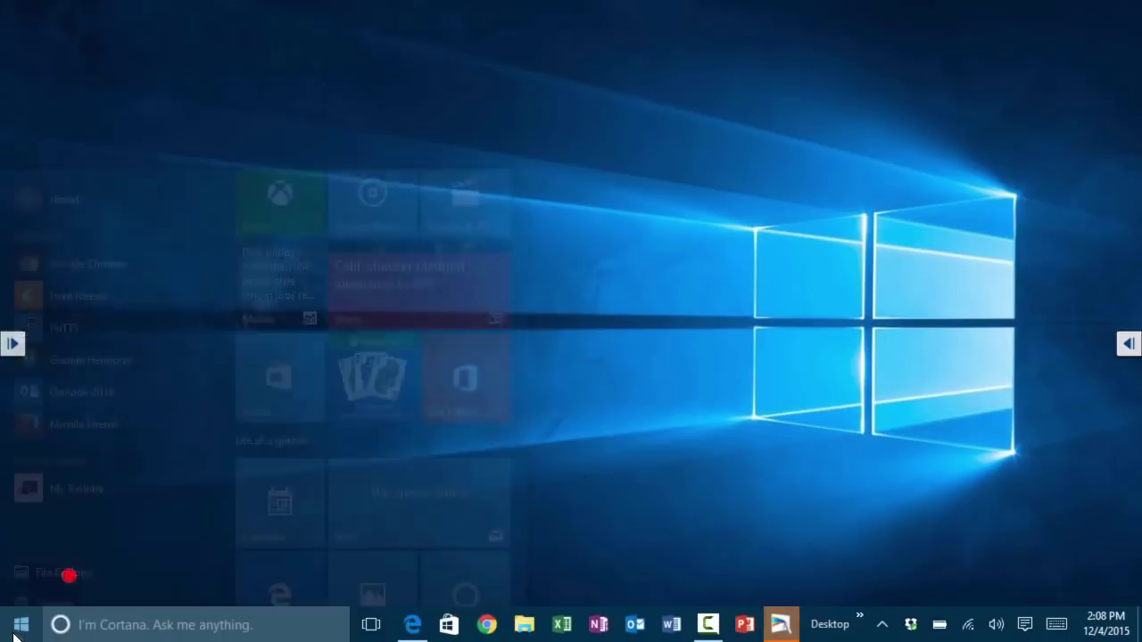
Step: Find Excel 2016 in the full app list of the Start menu and pin it to Start
click(10, 630)
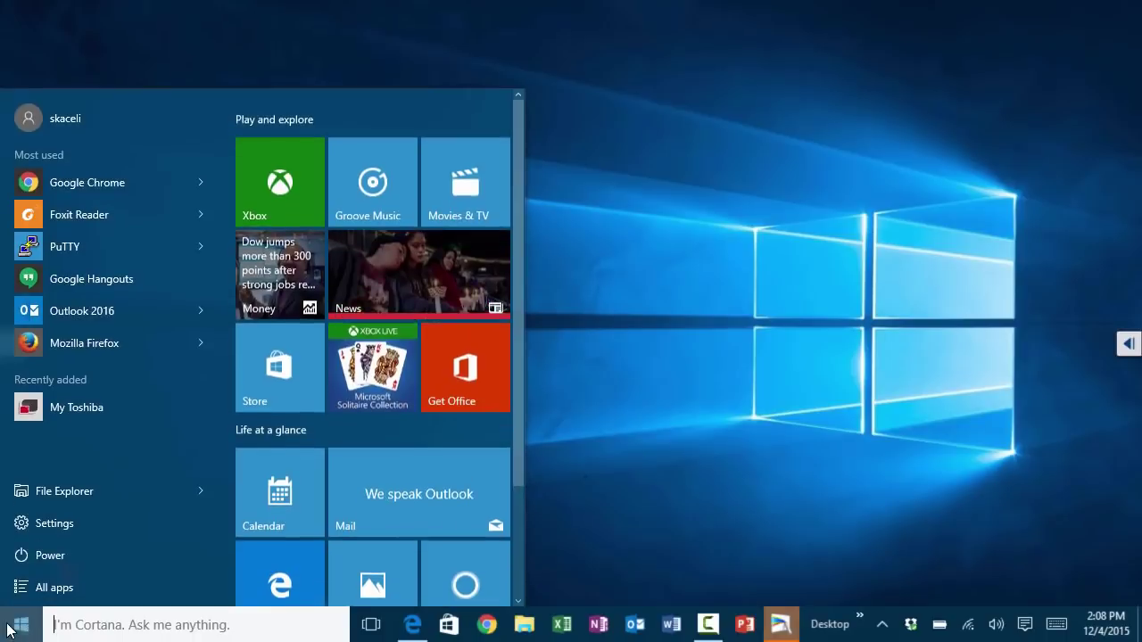
click(49, 589)
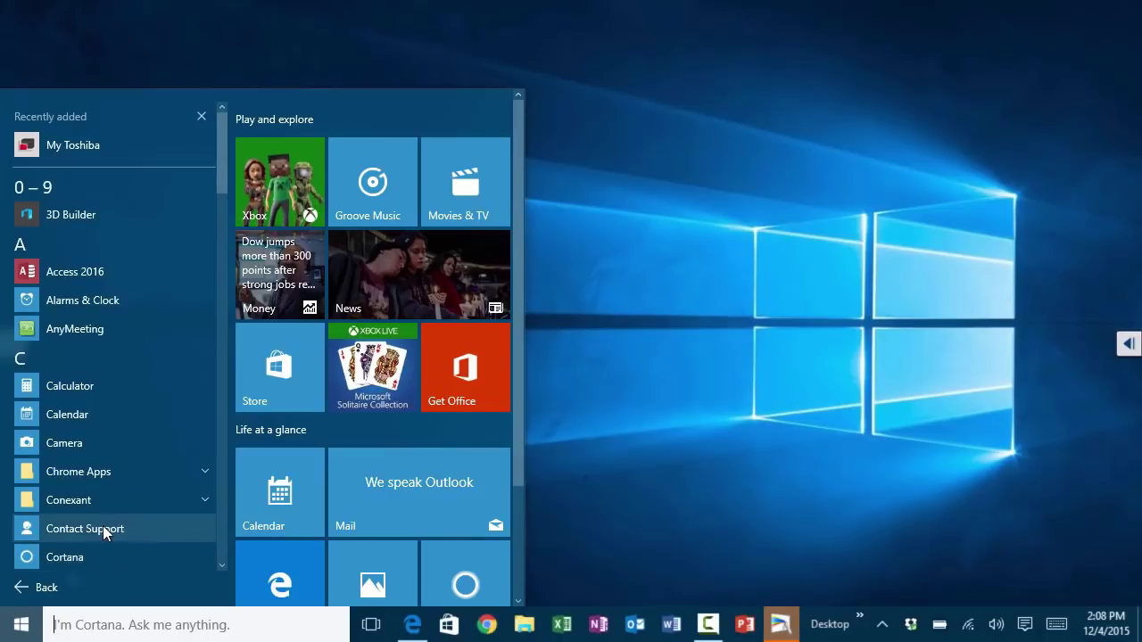
scroll(88, 528, down, 5)
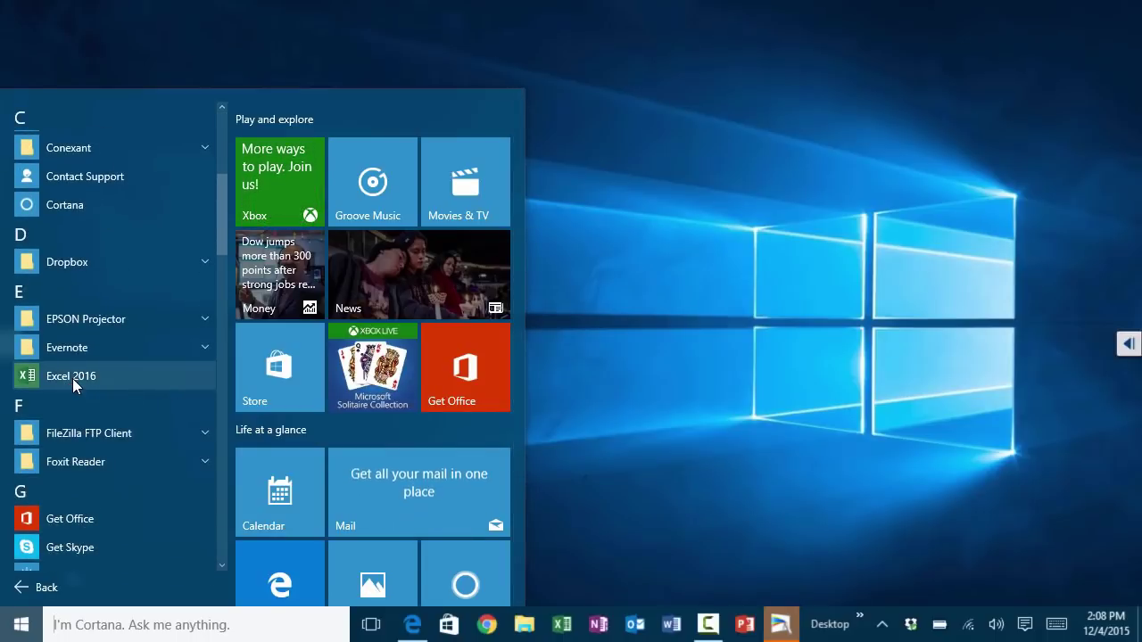
scroll(68, 503, up, 2)
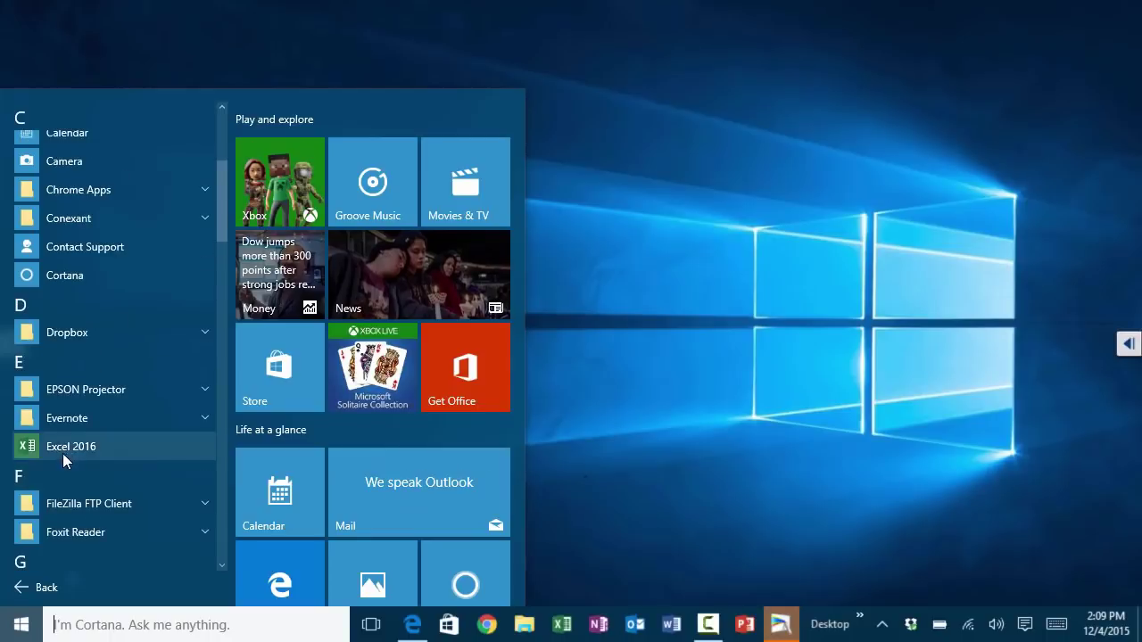
right_click(67, 445)
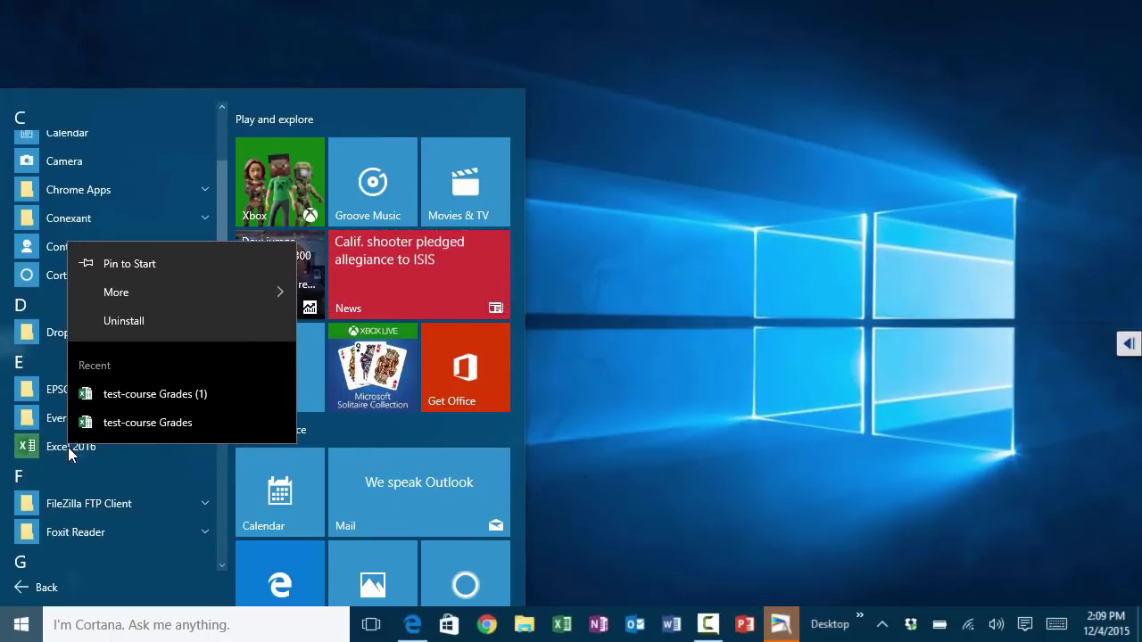
click(127, 265)
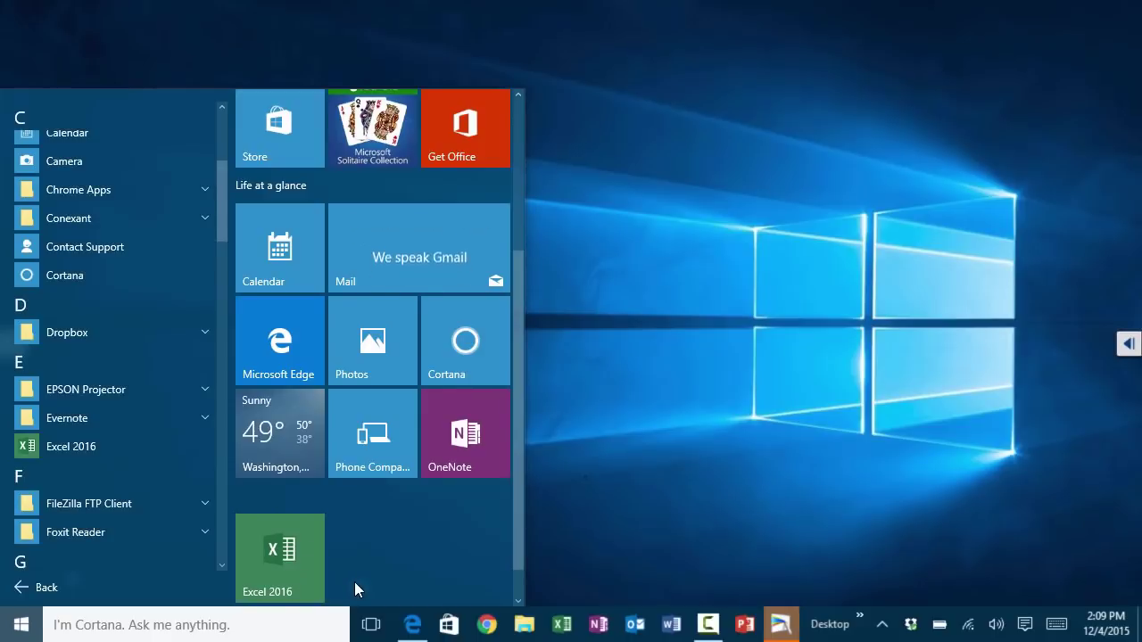
Step: Find Outlook 2016 in the full app list and pin it to Start
scroll(134, 549, down, 3)
scroll(120, 544, down, 5)
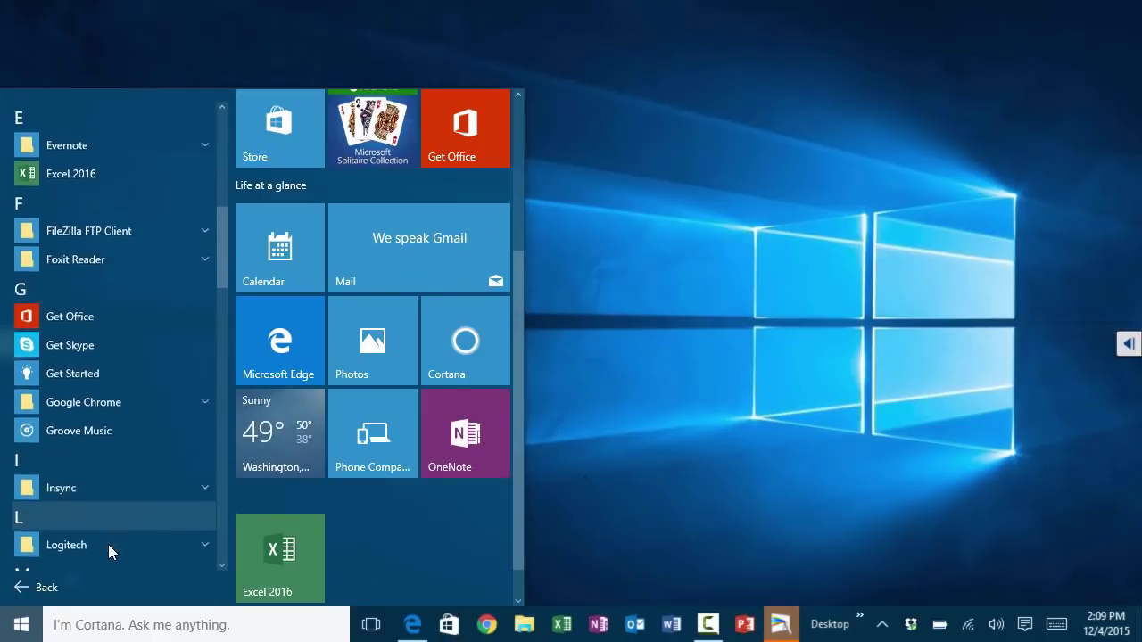
scroll(89, 545, down, 6)
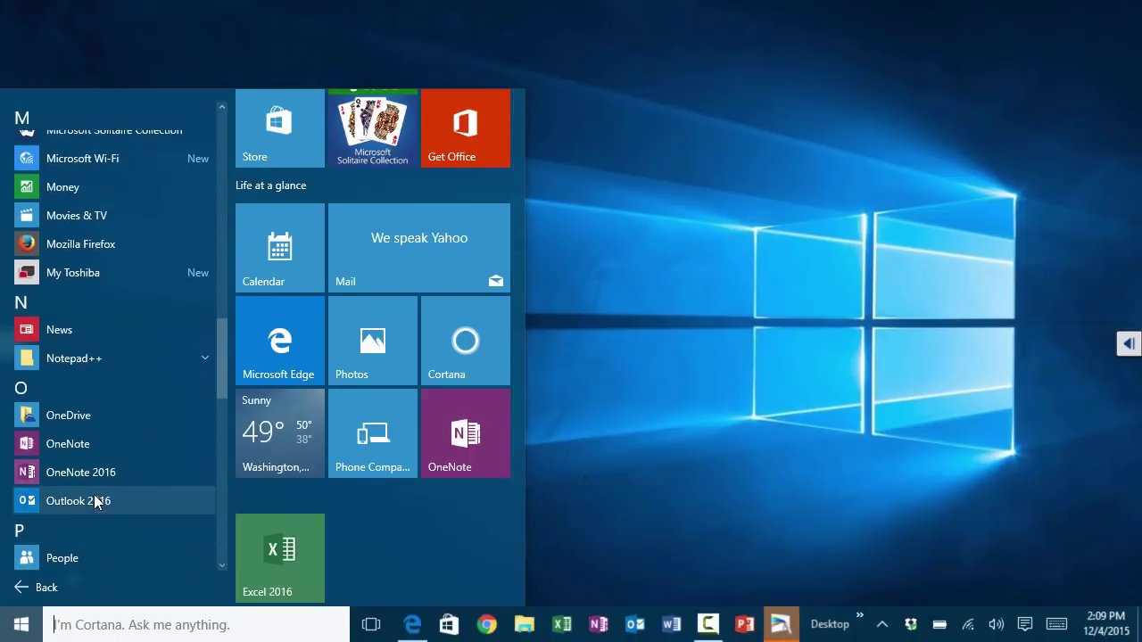
right_click(80, 501)
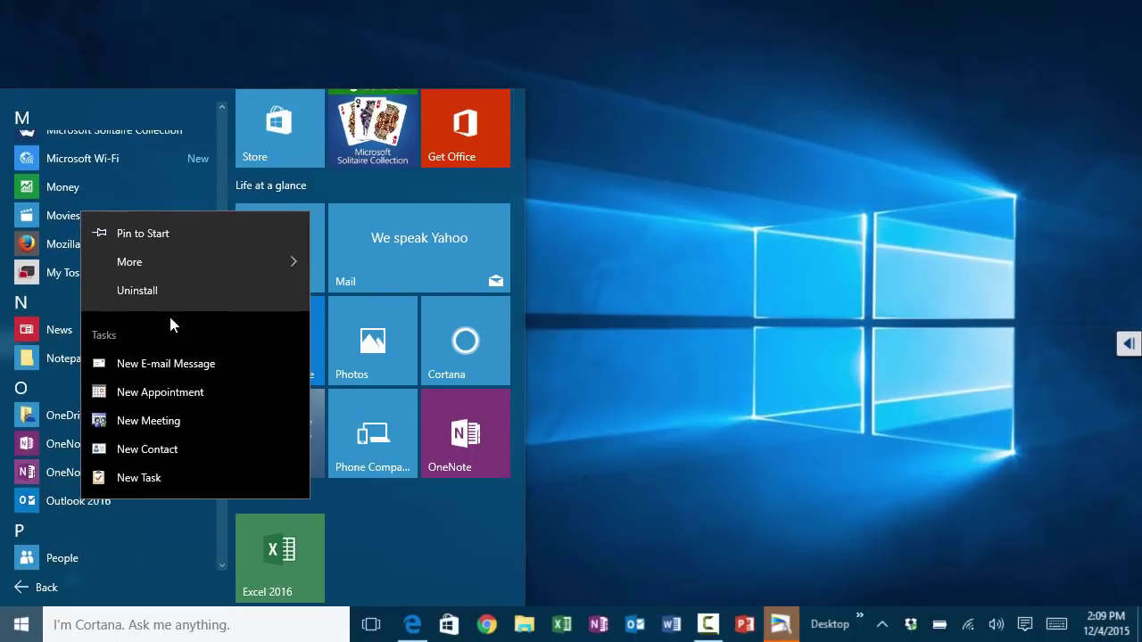
click(158, 233)
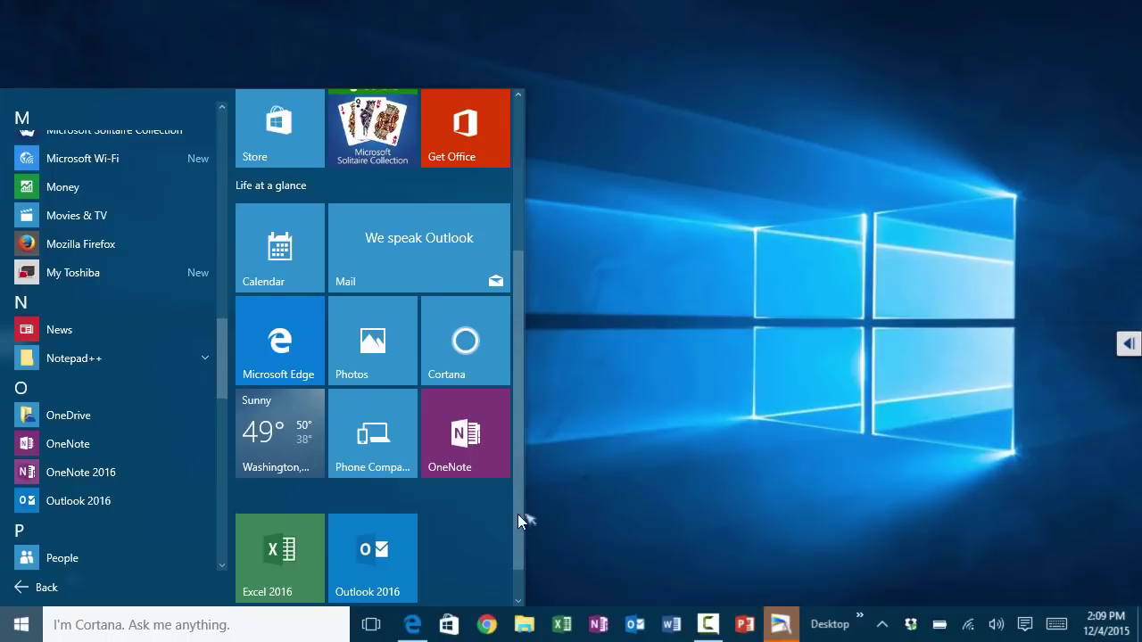
Step: Name the unnamed tile group holding Excel 2016 and Outlook 2016 with the owner's first name in possessive form plus "Apps"
mouse_move(397, 501)
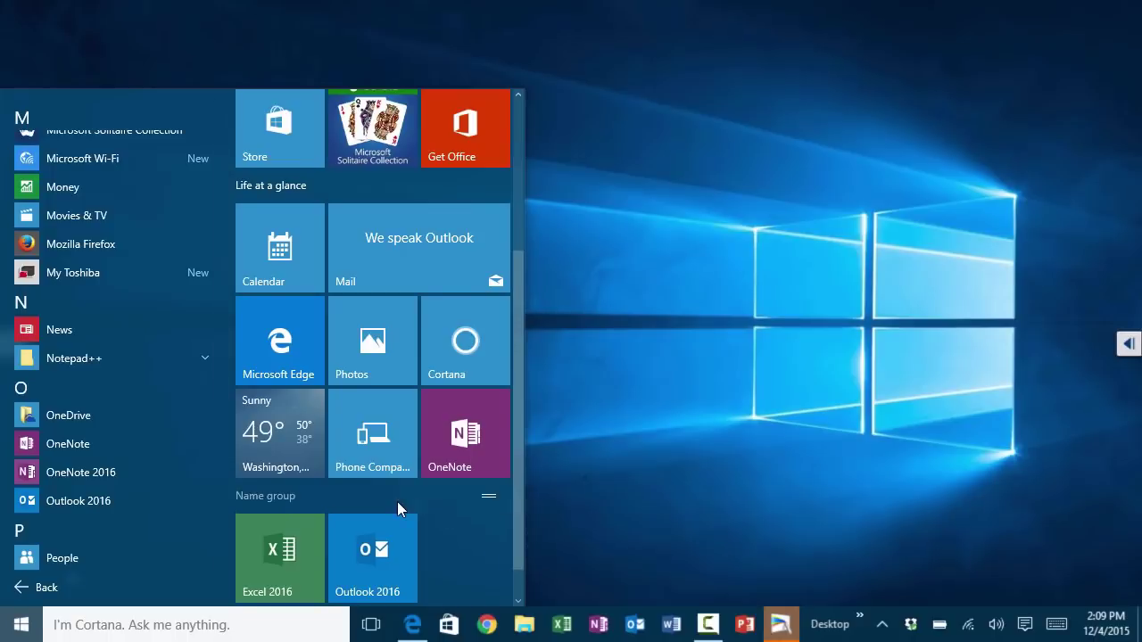
click(277, 496)
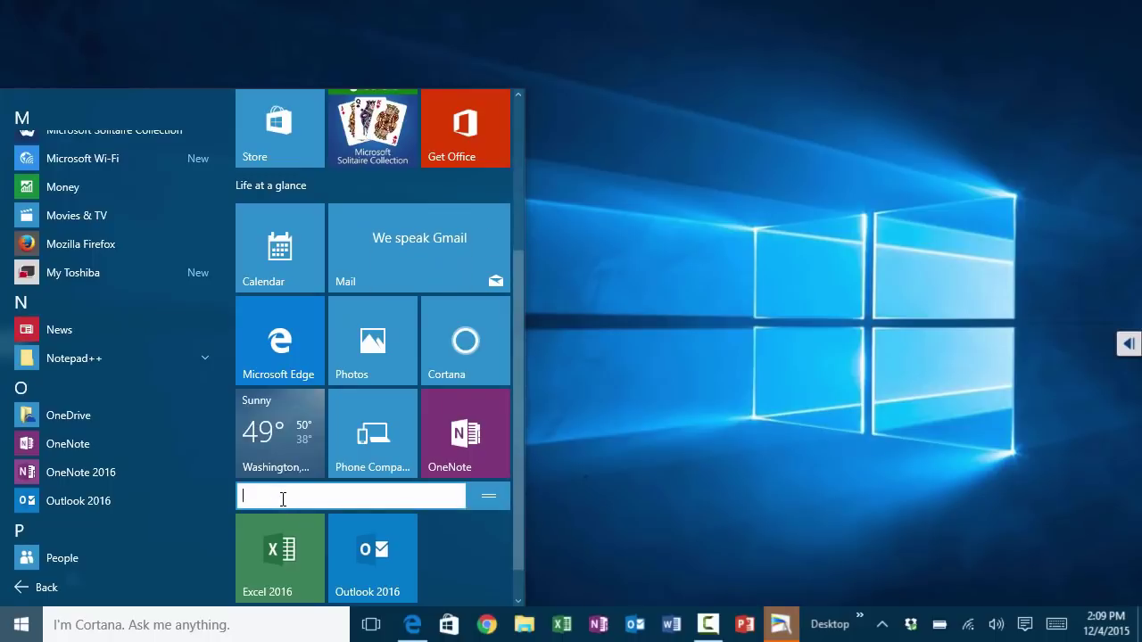
text(Sali's Apps)
key(Return)
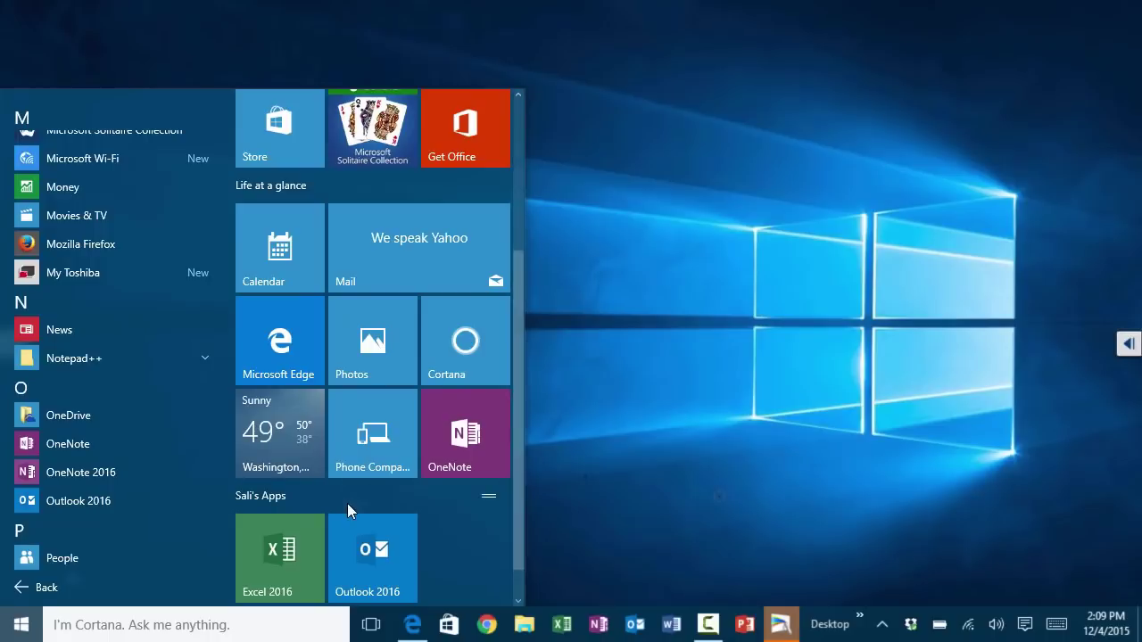
Step: Move the newly named apps group above Life at a glance and place the Microsoft Edge tile in it beneath Excel 2016
click(493, 497)
click(466, 515)
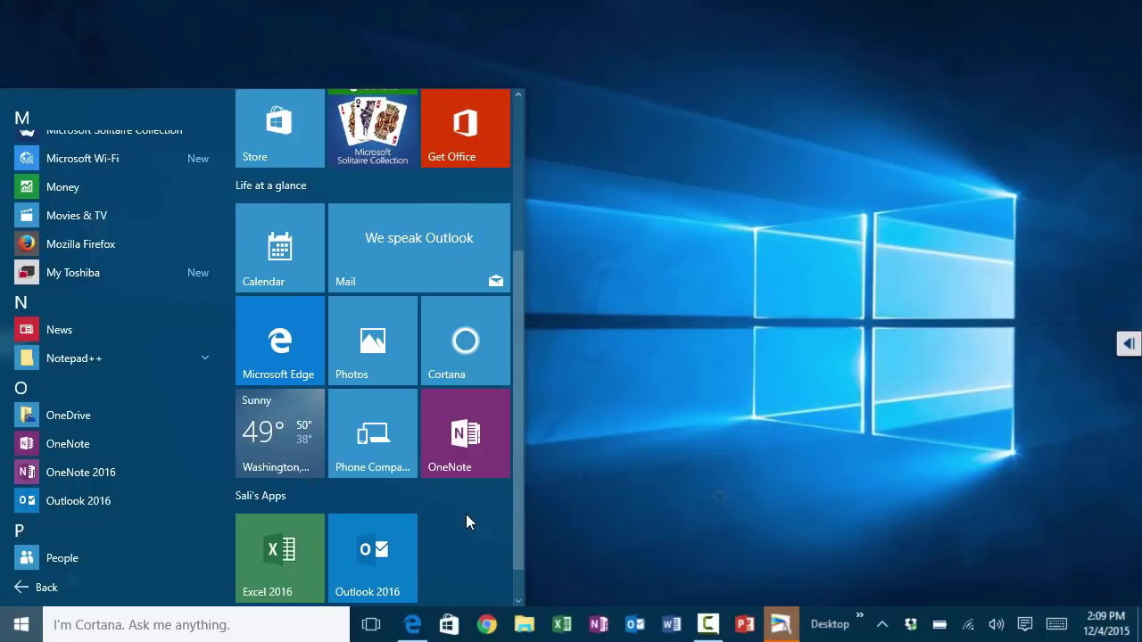
drag(453, 497, 448, 304)
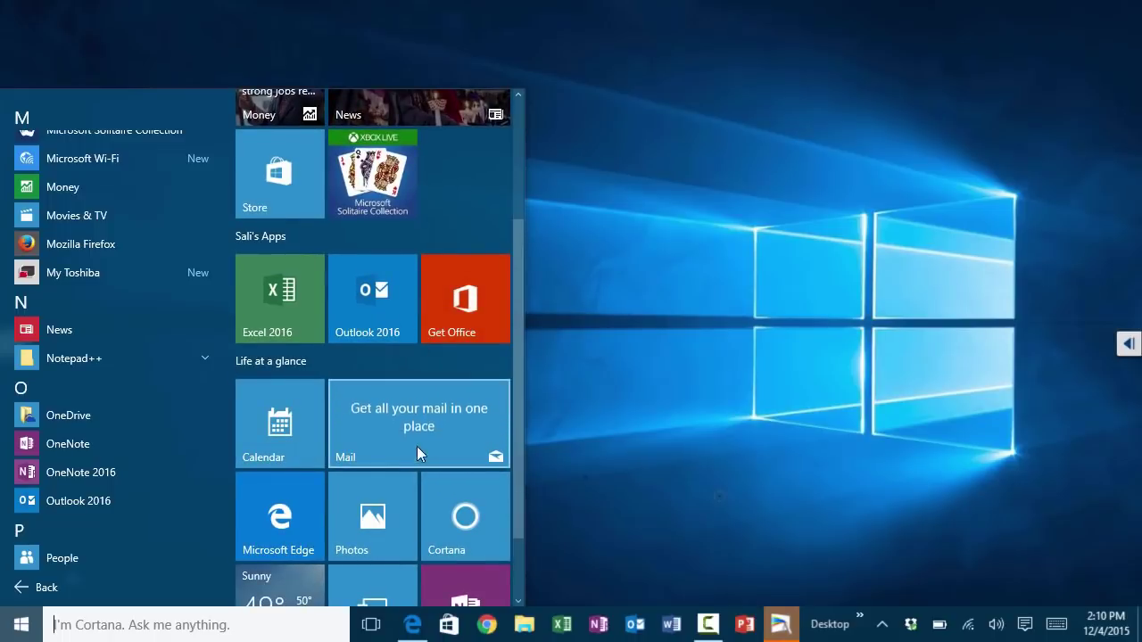
drag(292, 523, 354, 375)
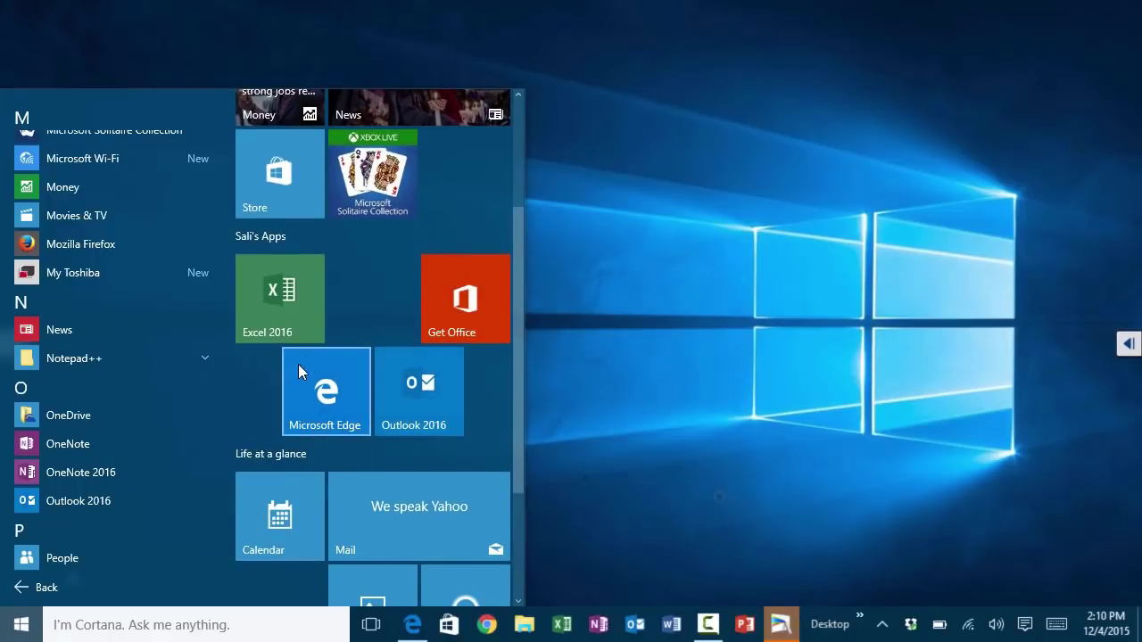
drag(297, 379, 271, 402)
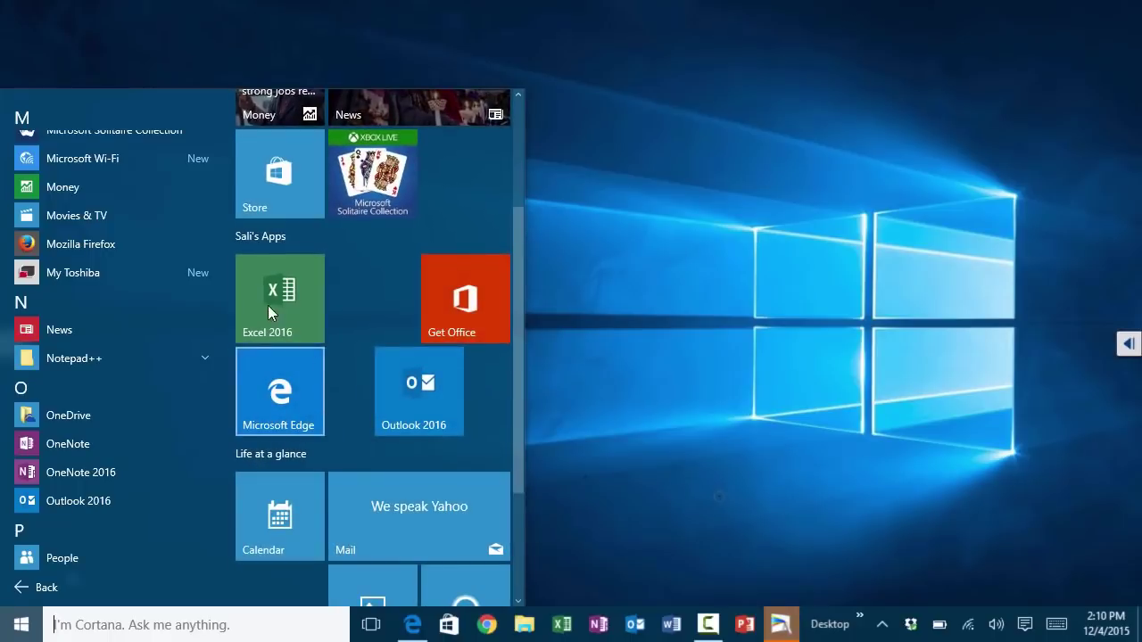
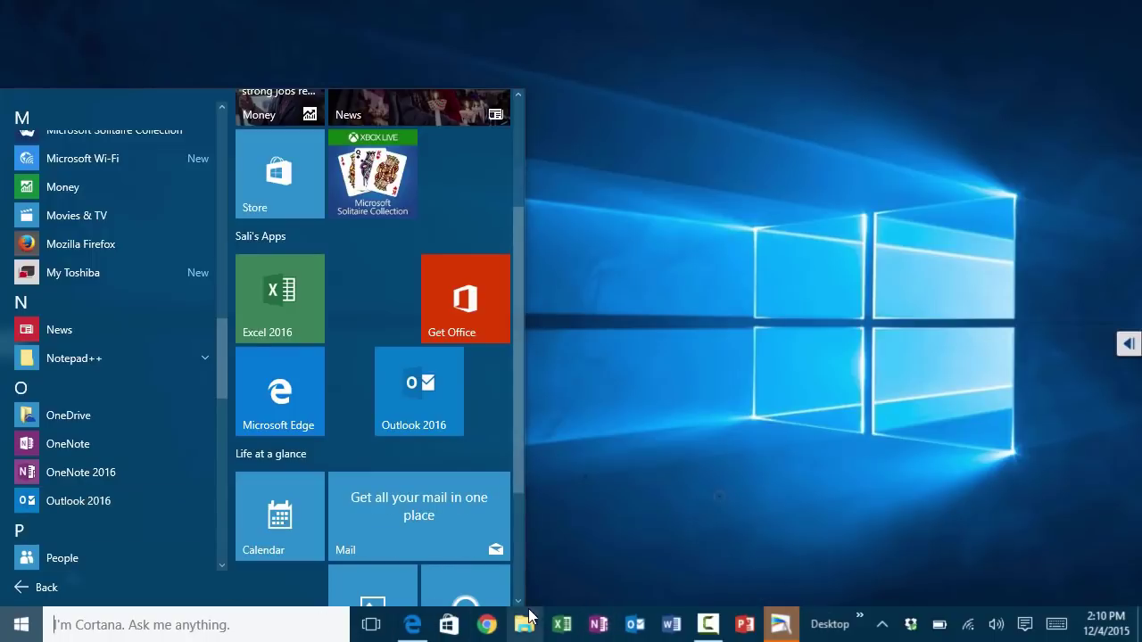
Step: Look over the regular Start menu again, view the Start button's shortcut list of system tools, and dismiss it
scroll(122, 525, down, 3)
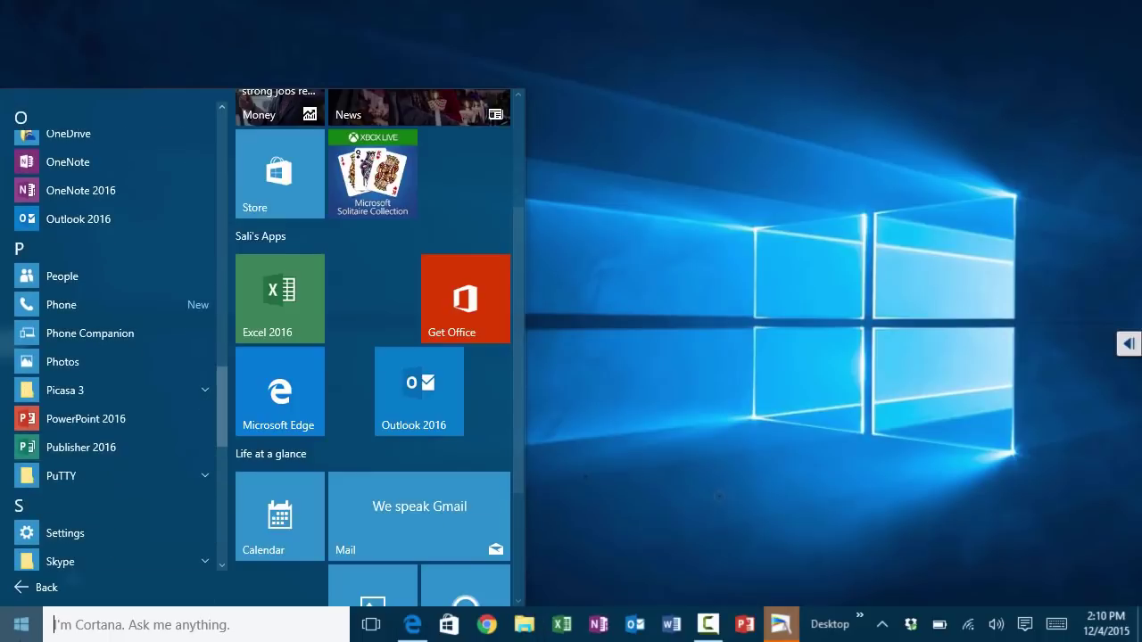
click(20, 634)
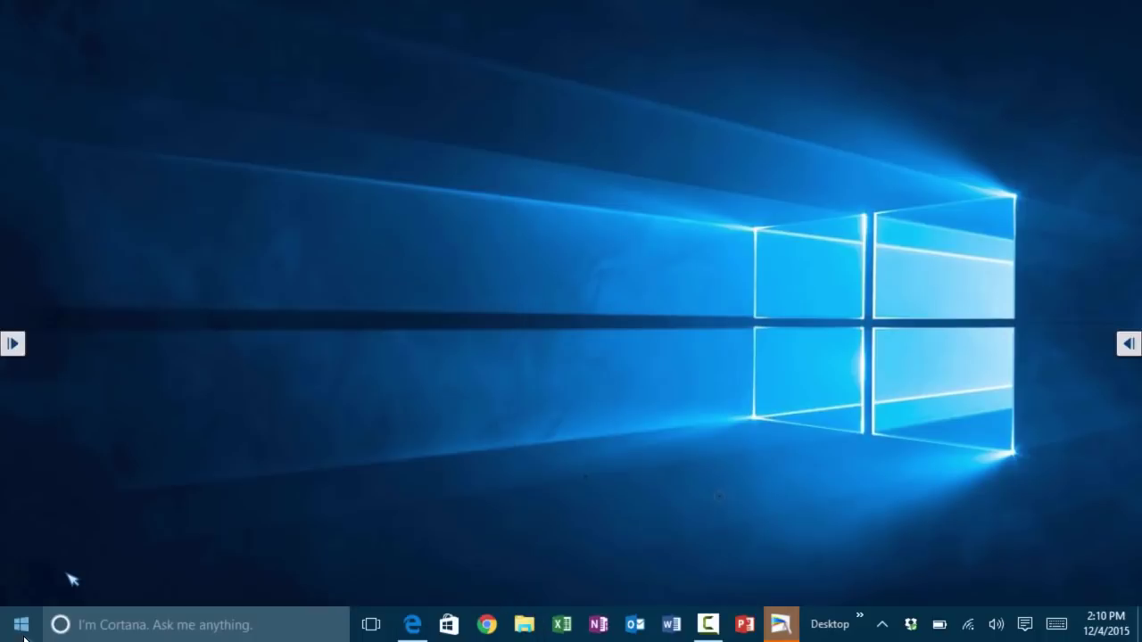
click(21, 635)
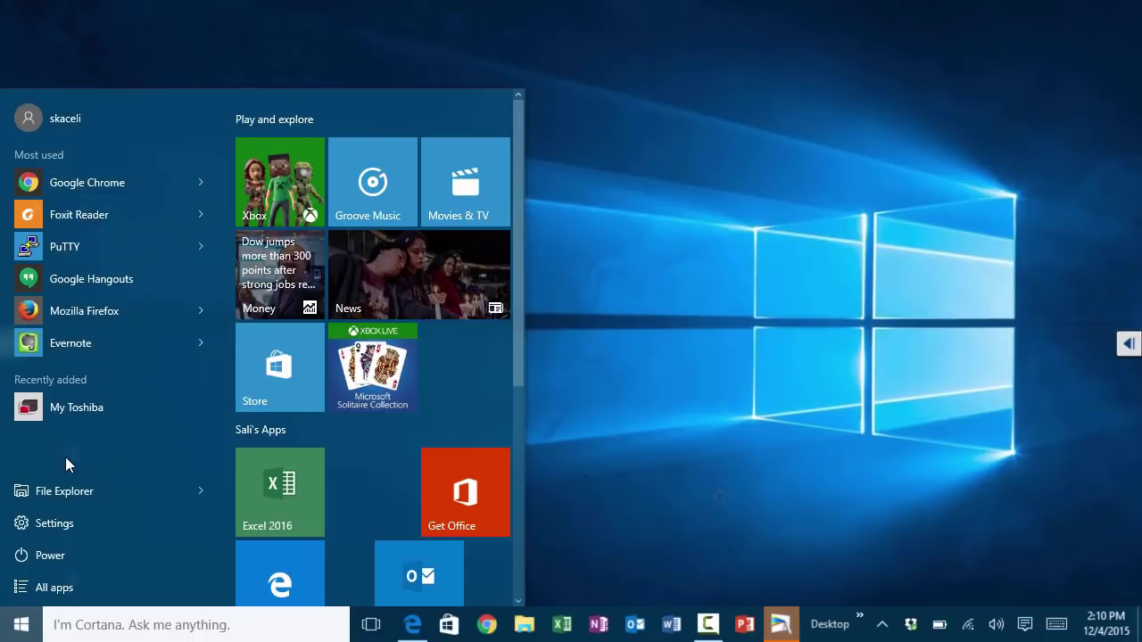
right_click(22, 632)
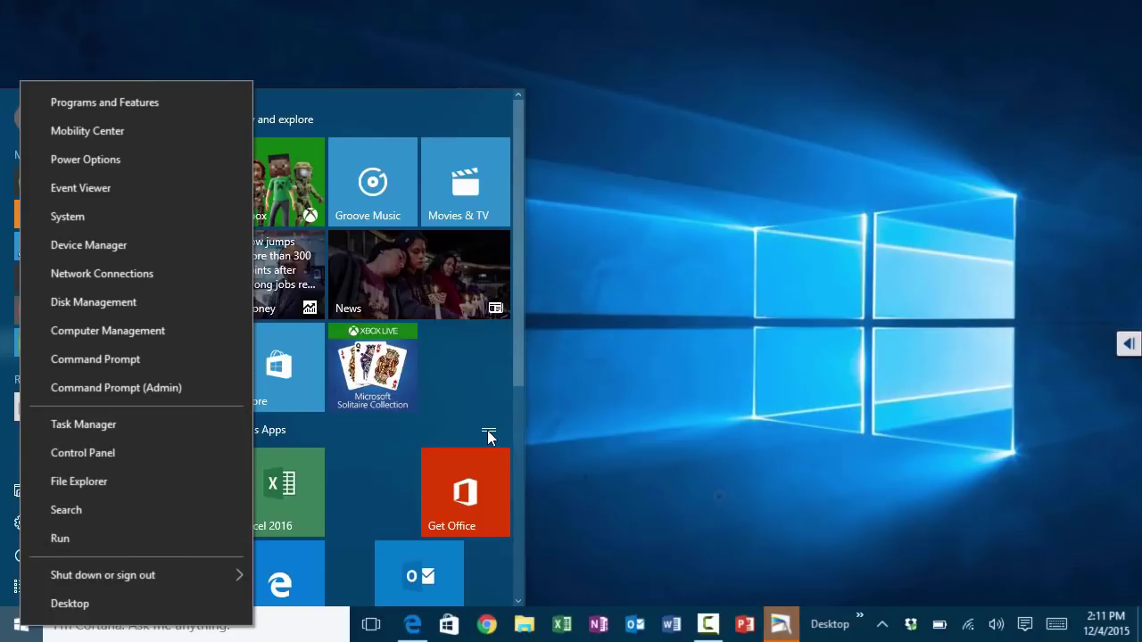
click(21, 624)
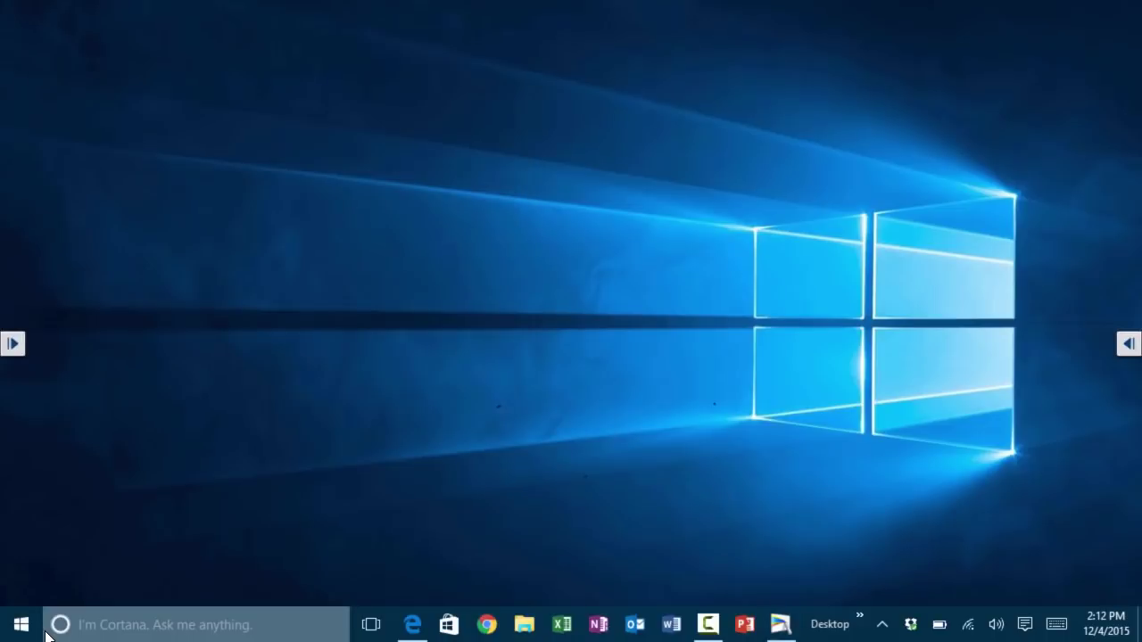
Step: Open the Windows Settings app from the Start menu
click(24, 630)
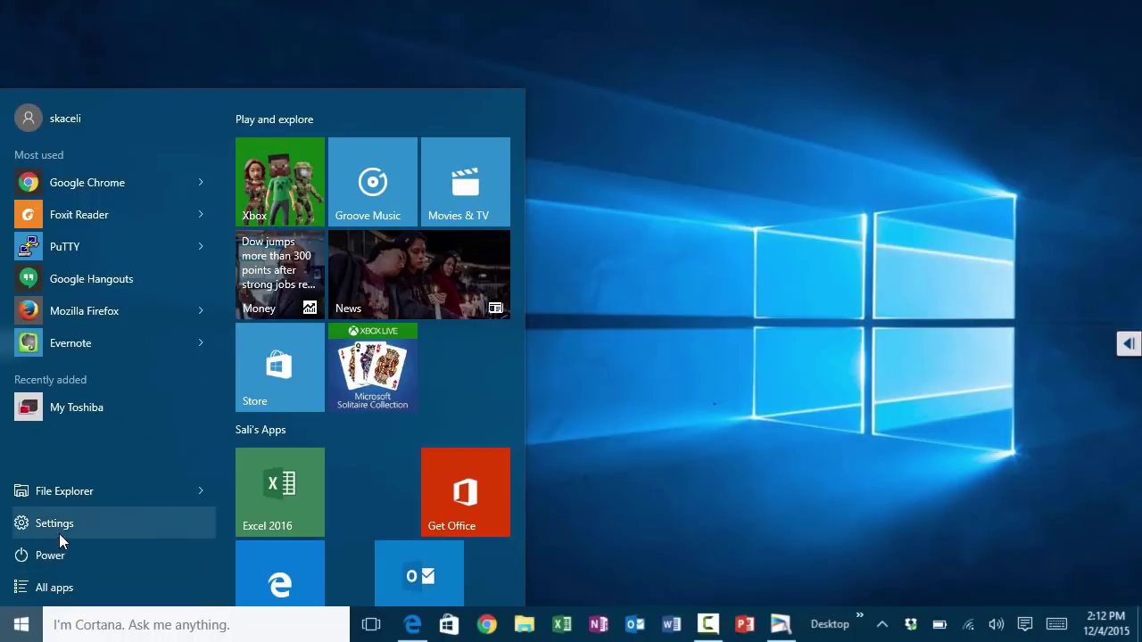
click(64, 528)
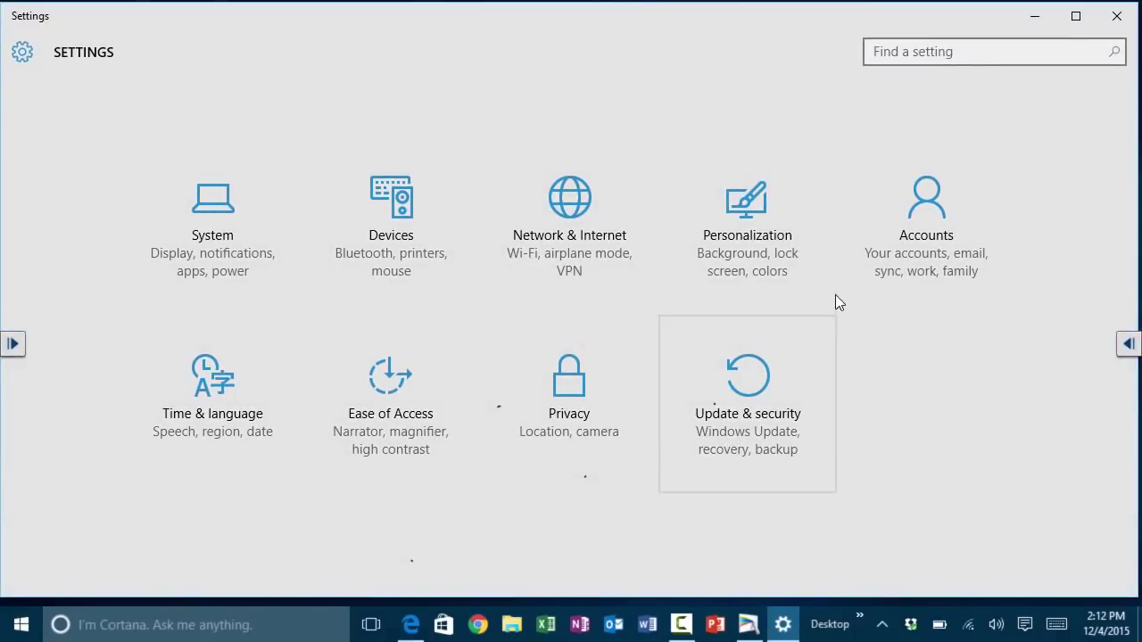
Step: In the Start personalization settings, turn off occasional suggestions in Start and review the remaining Start options
click(749, 203)
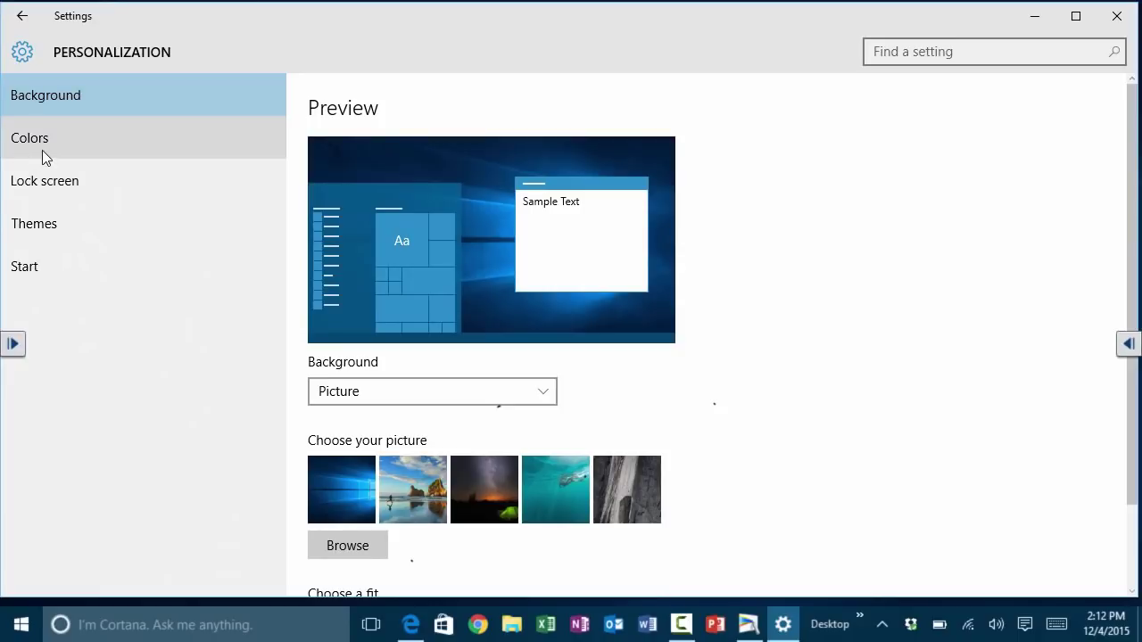
click(40, 267)
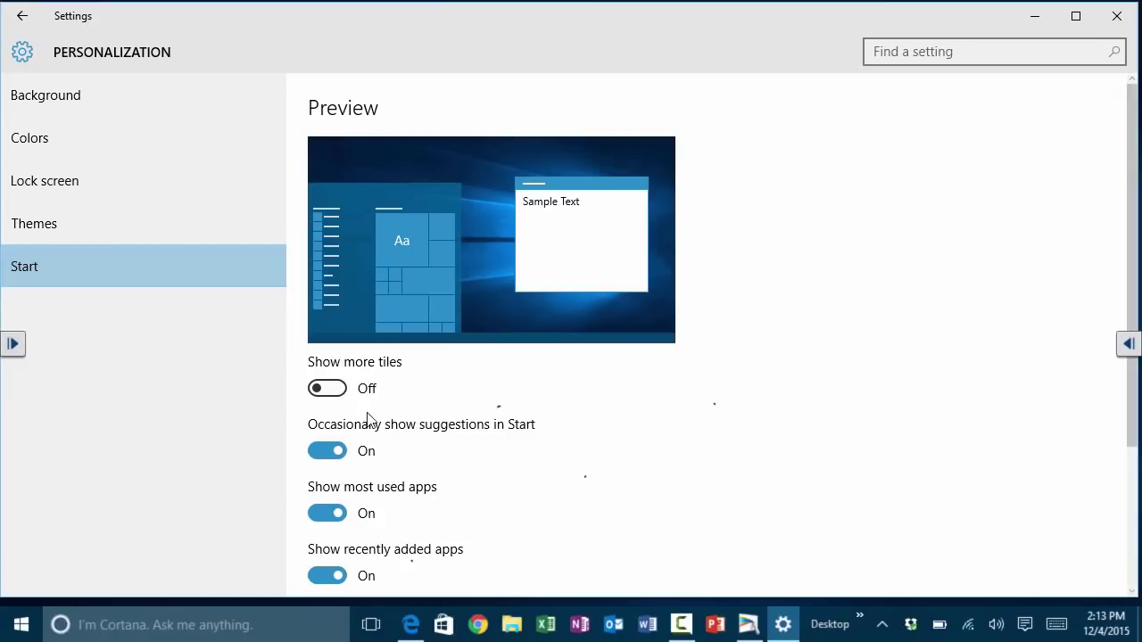
click(335, 453)
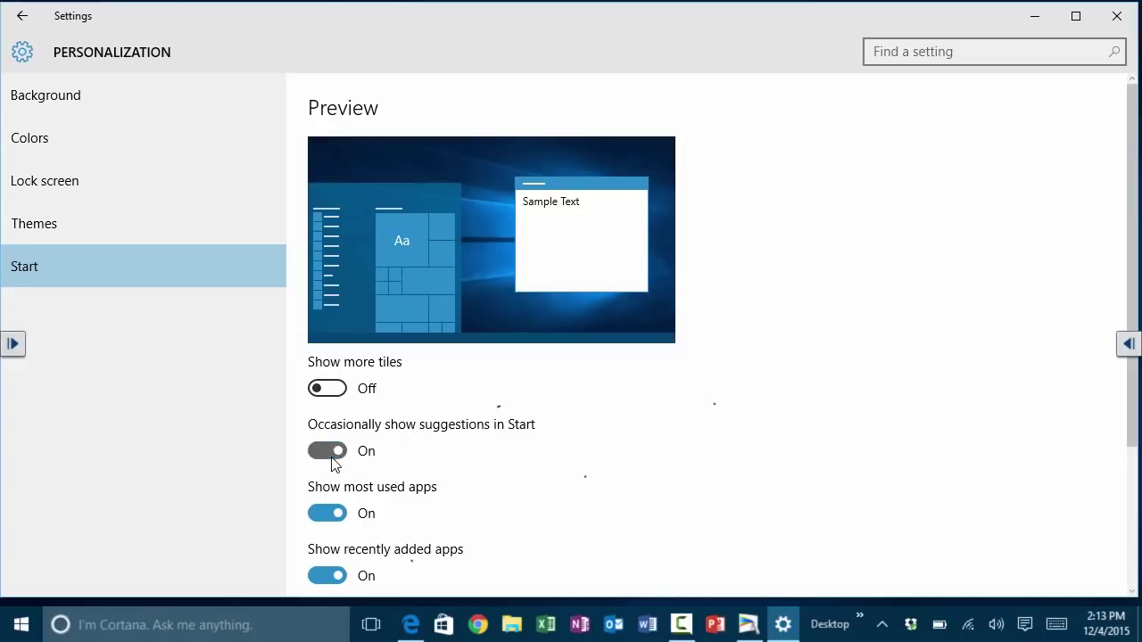
drag(318, 514, 345, 527)
click(344, 525)
scroll(574, 520, down, 3)
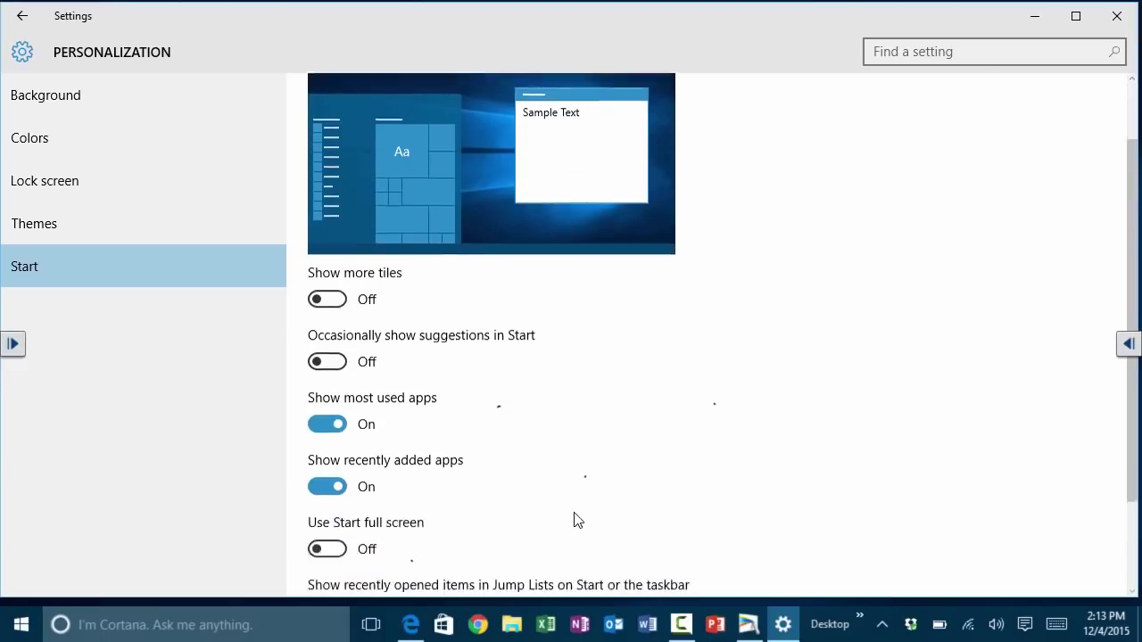
scroll(374, 509, down, 1)
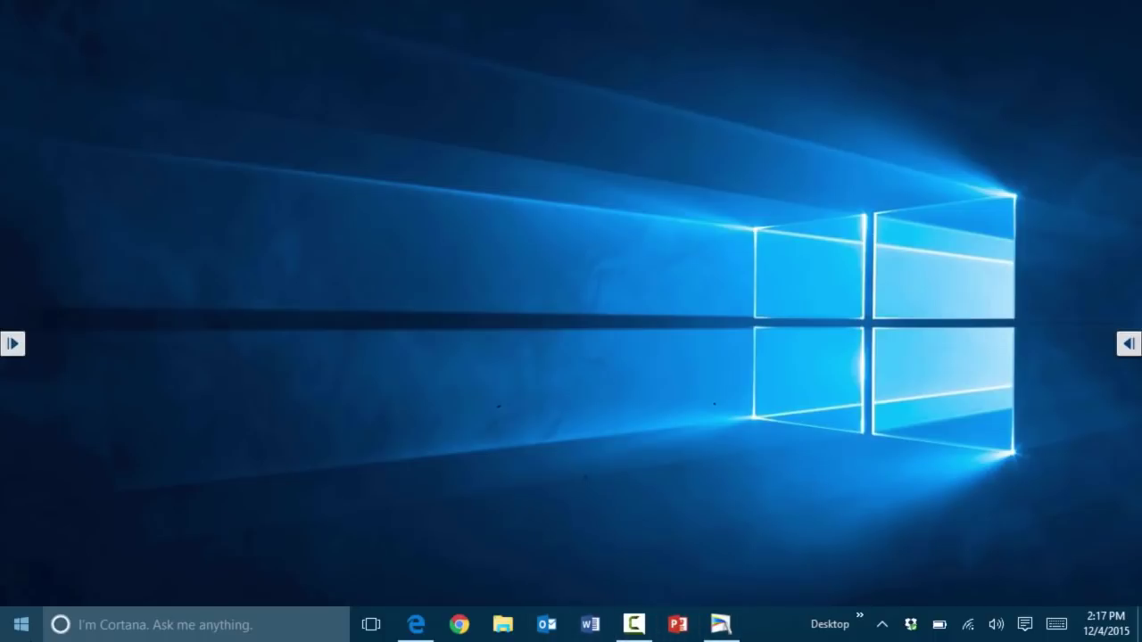
Step: Pin Excel 2016 to the taskbar from the full list of apps, and dismiss the Start menu
click(22, 626)
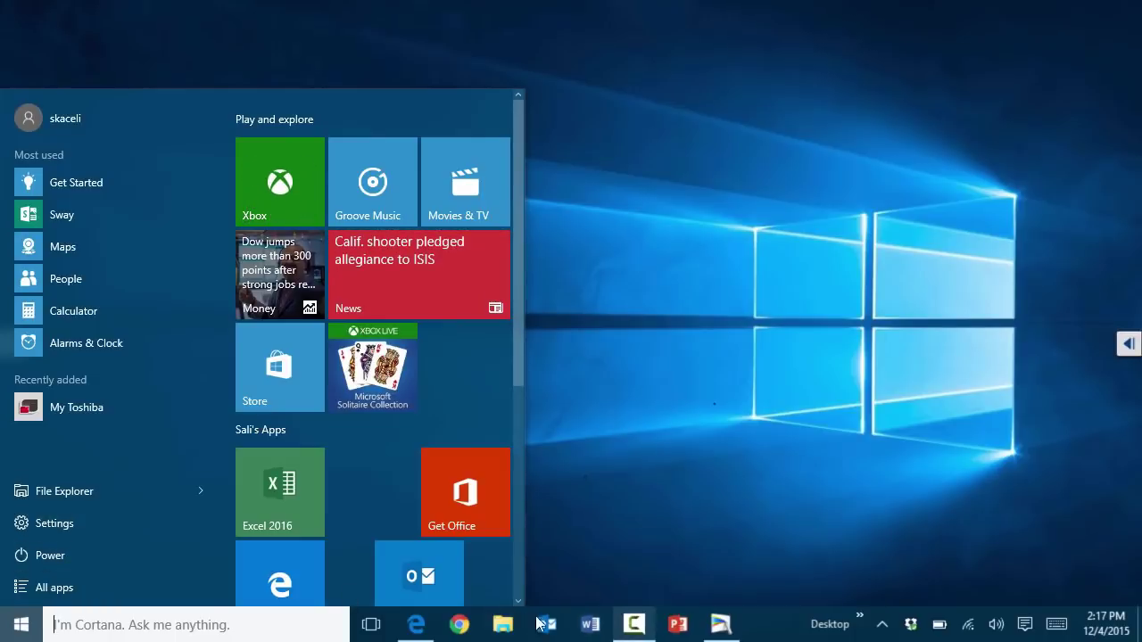
click(28, 590)
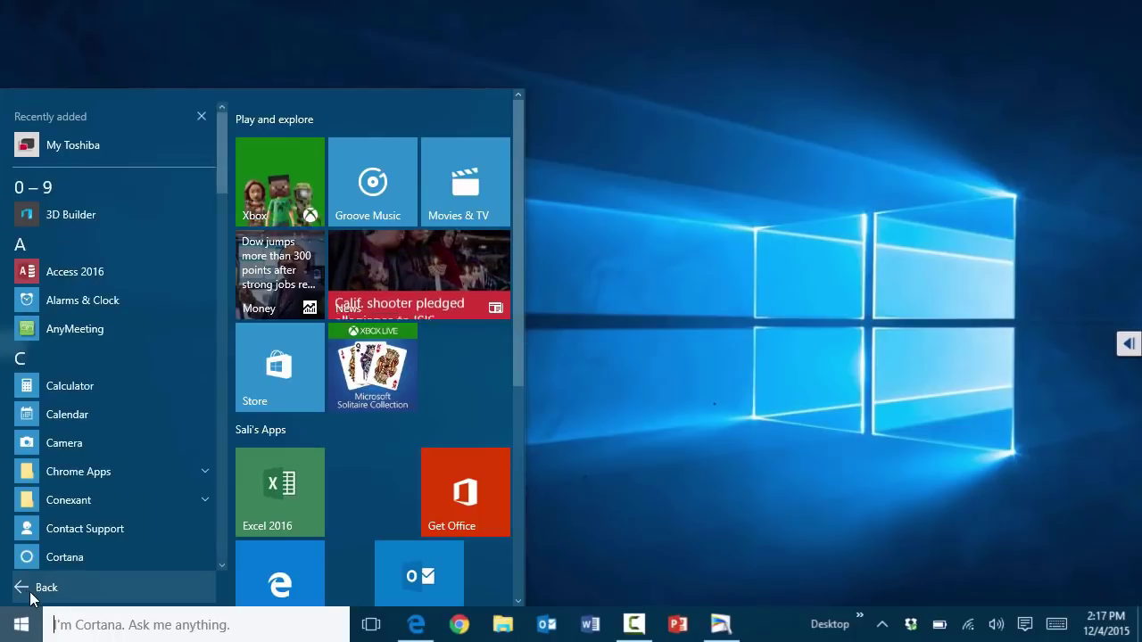
scroll(42, 465, down, 1)
scroll(42, 473, down, 4)
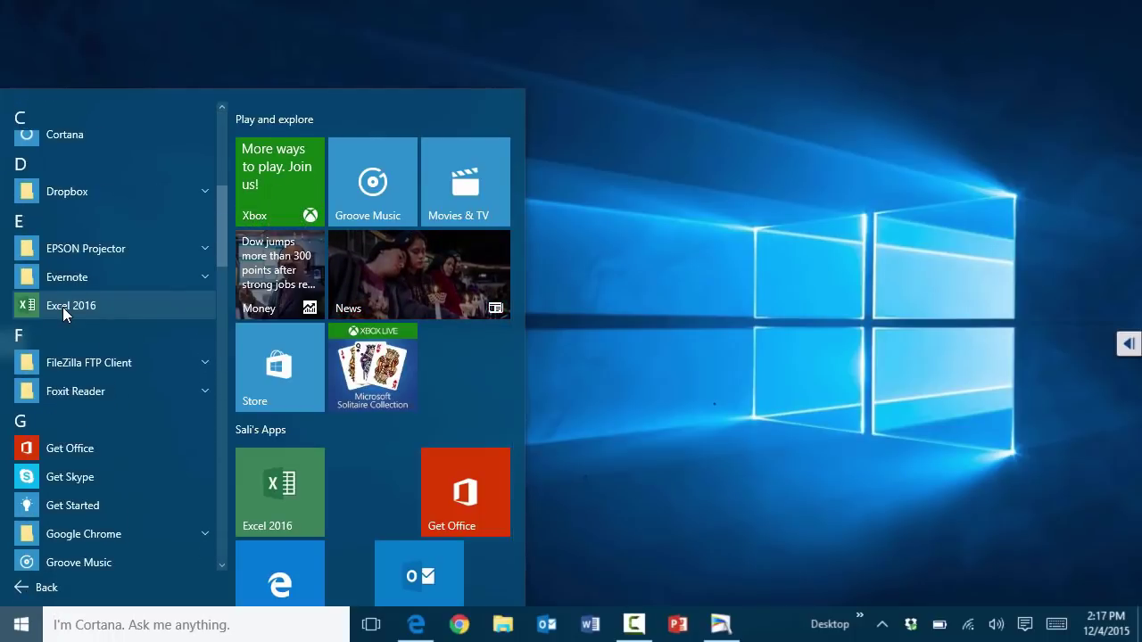
right_click(62, 307)
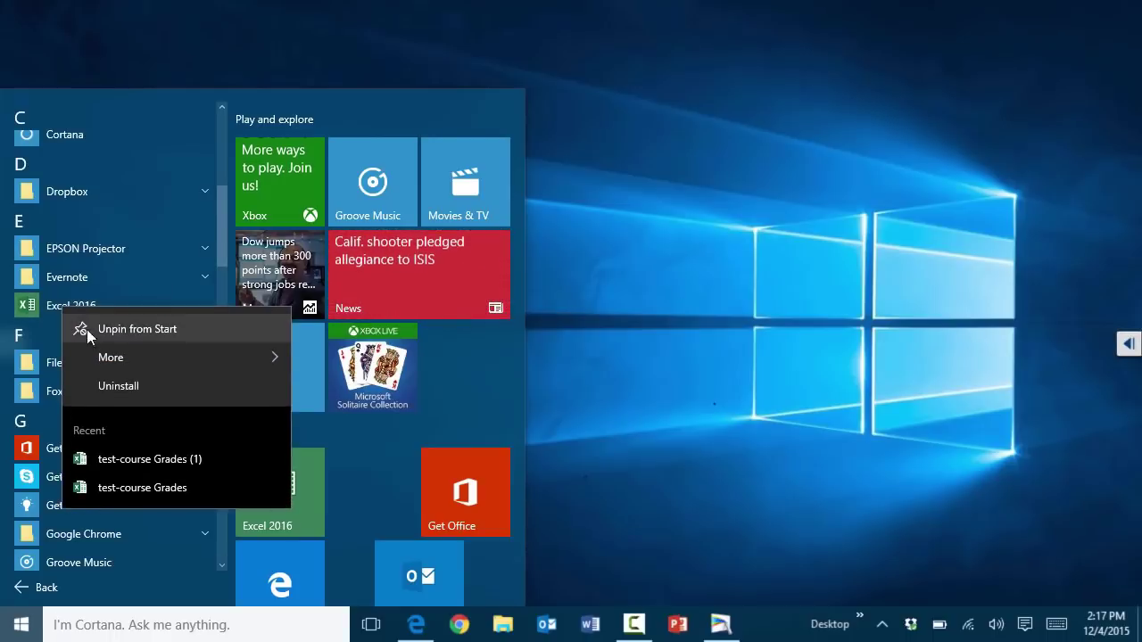
mouse_move(101, 353)
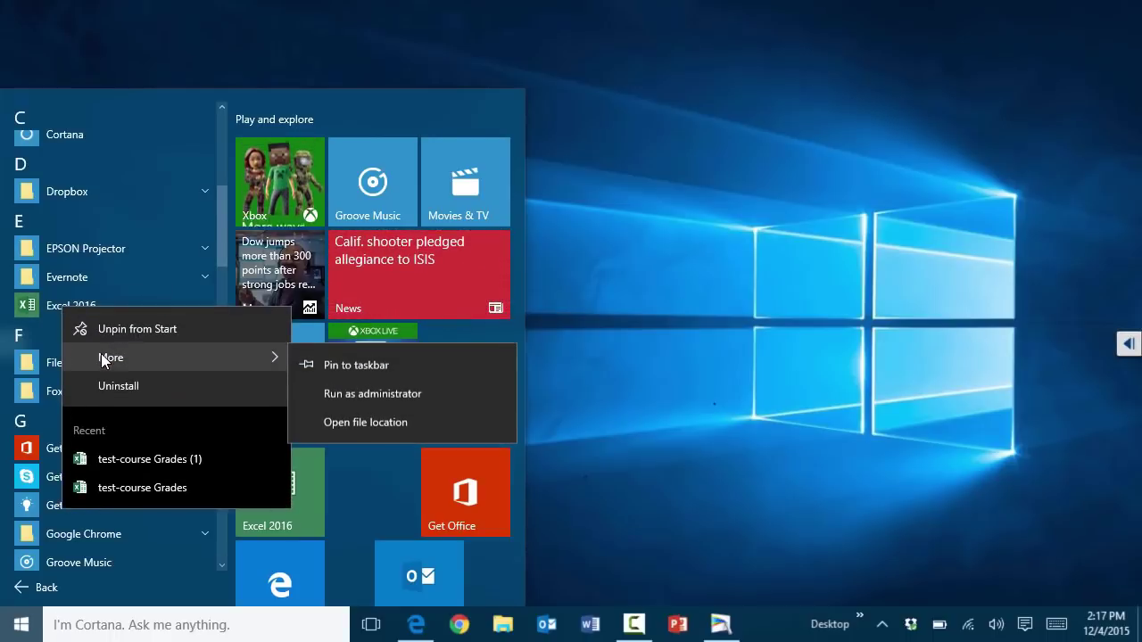
click(337, 369)
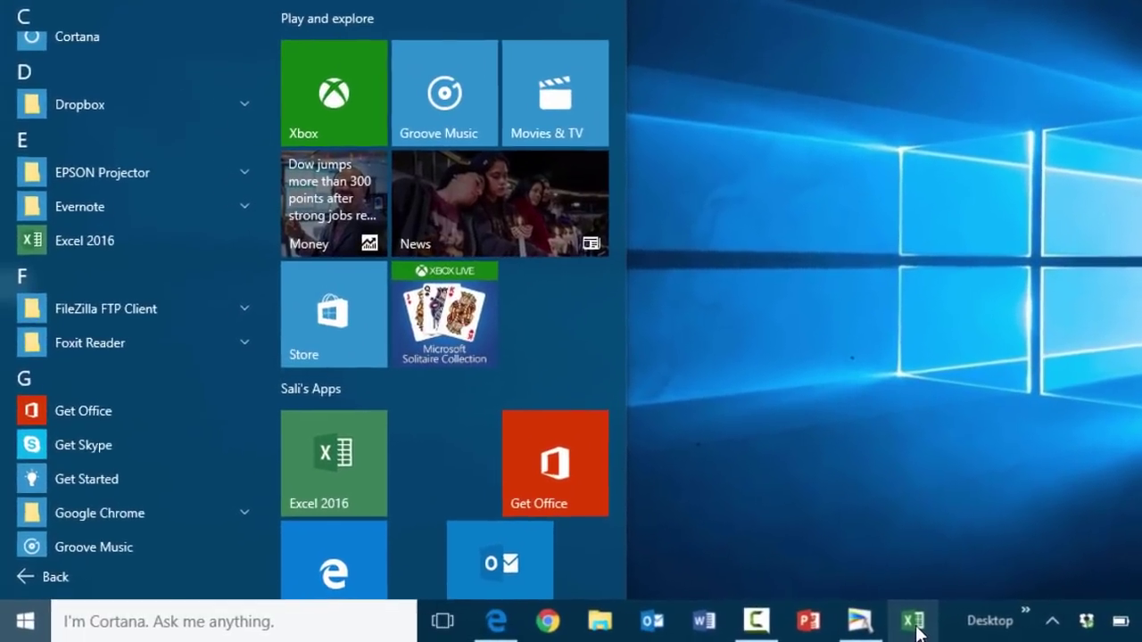
click(830, 458)
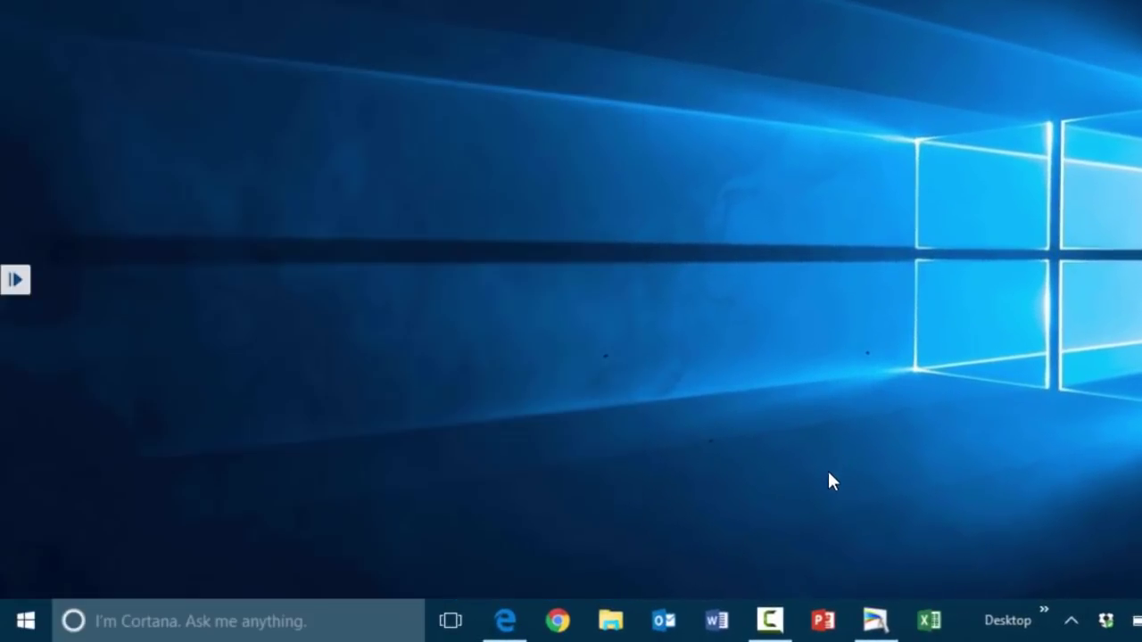
Step: Examine the additional options of the Get Office tile in the Start menu, including taskbar pinning, and dismiss them unused
click(24, 621)
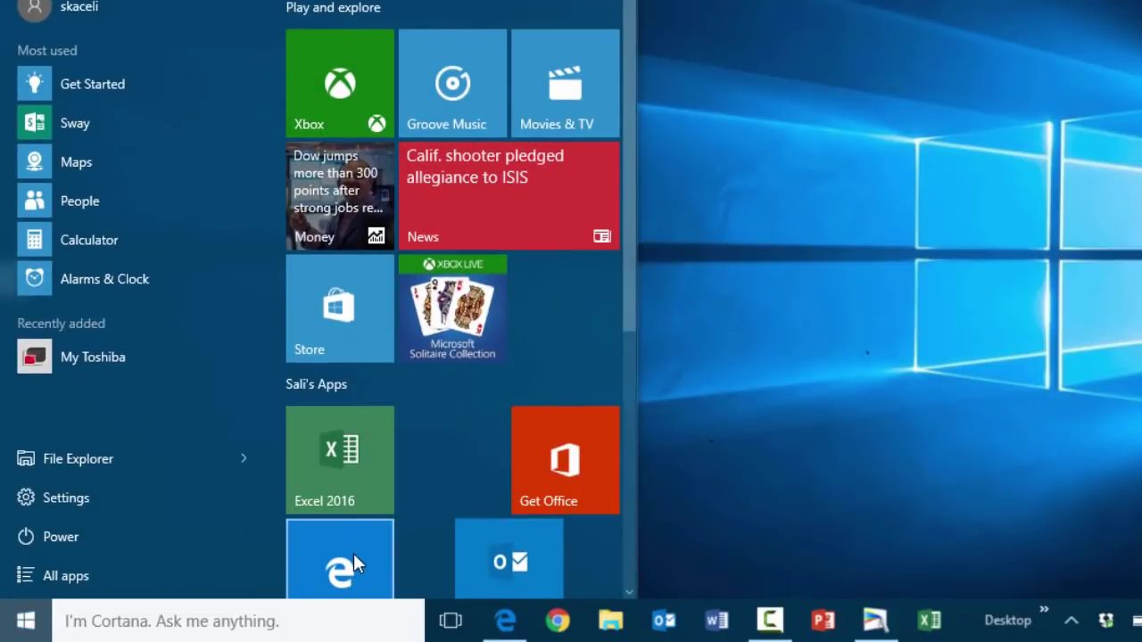
right_click(549, 458)
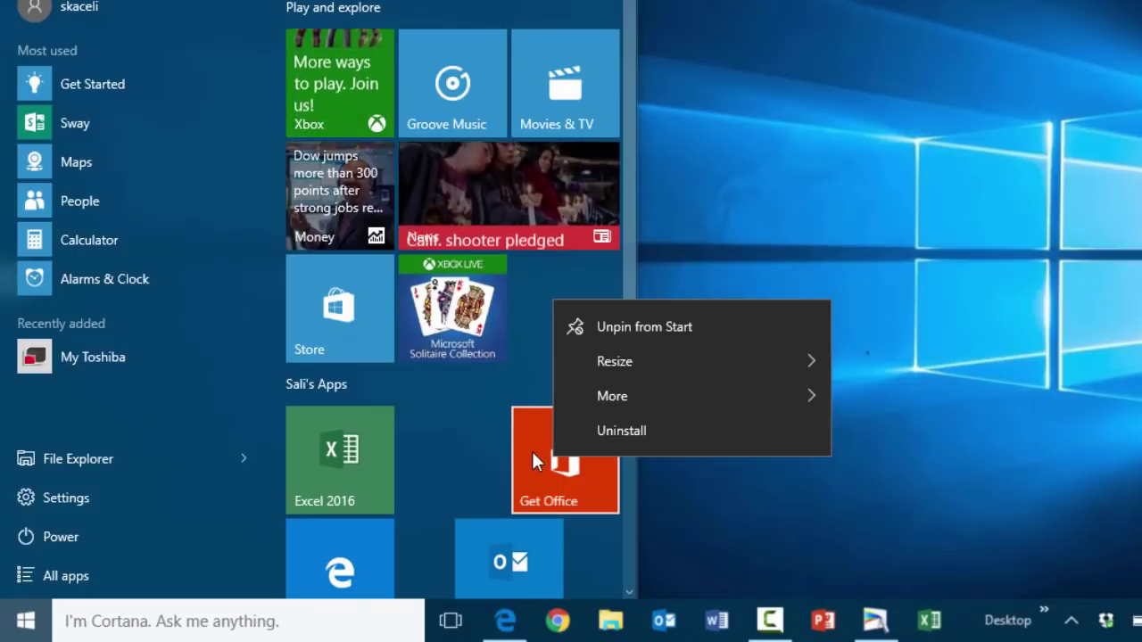
mouse_move(625, 394)
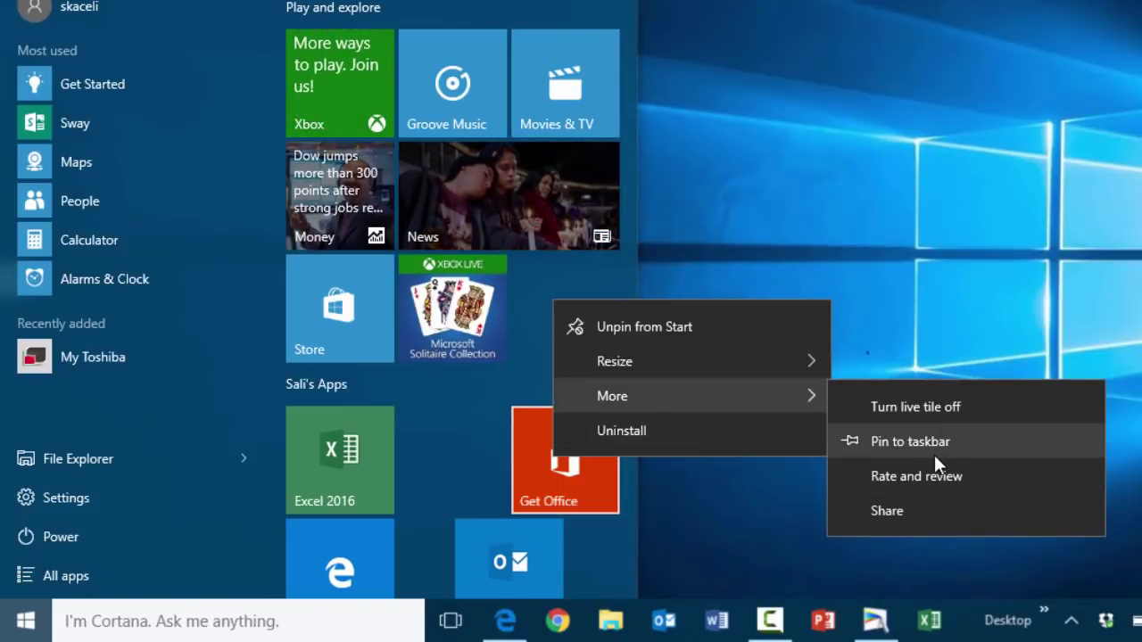
click(886, 358)
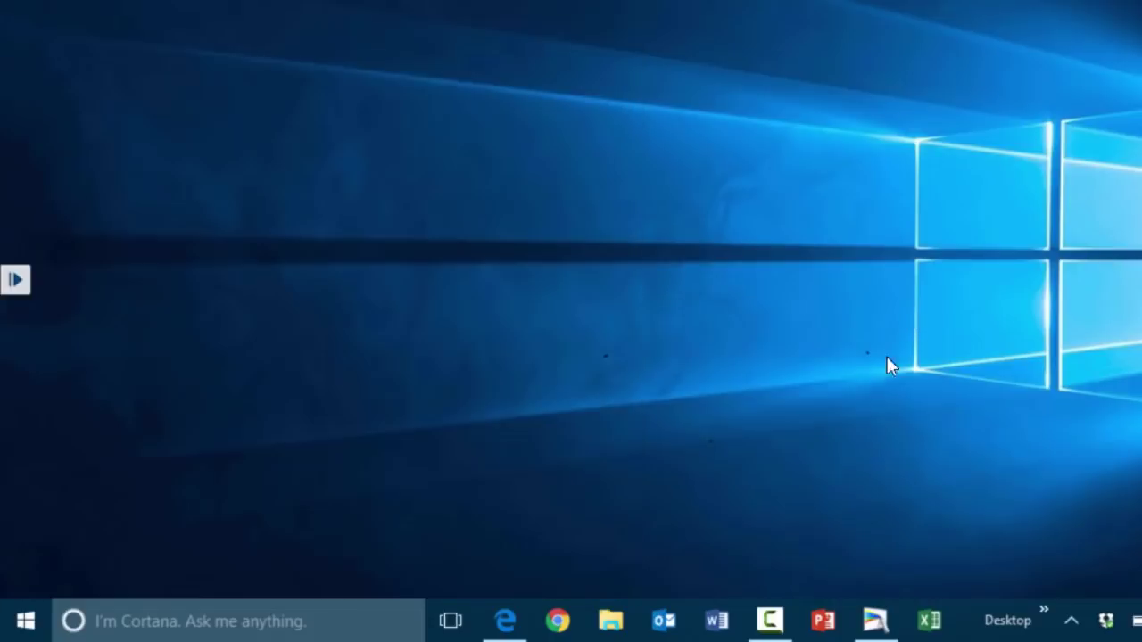
Step: Unpin Excel from the taskbar
right_click(935, 629)
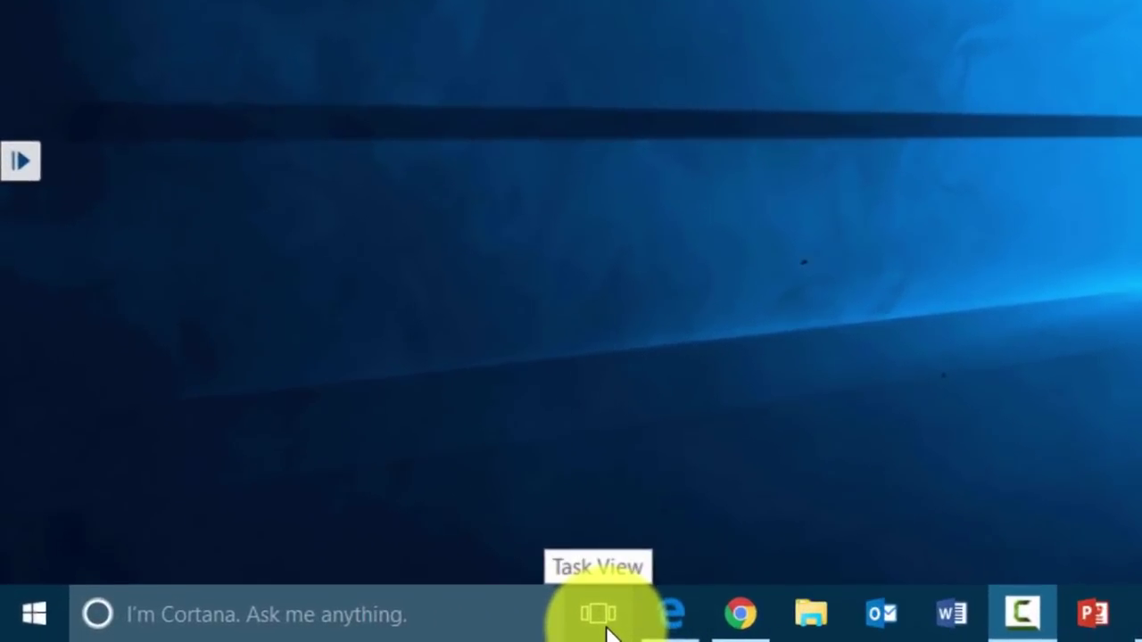
Step: Show and hide all open windows with Task View, and use it again to switch to the Yahoo window in Chrome
click(607, 629)
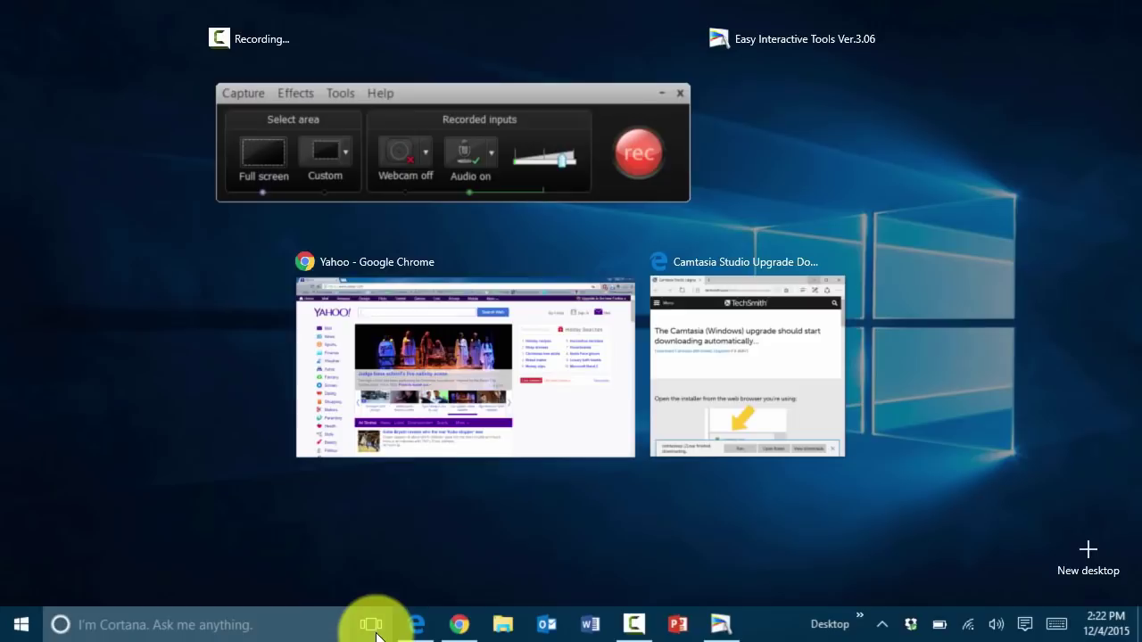
click(373, 627)
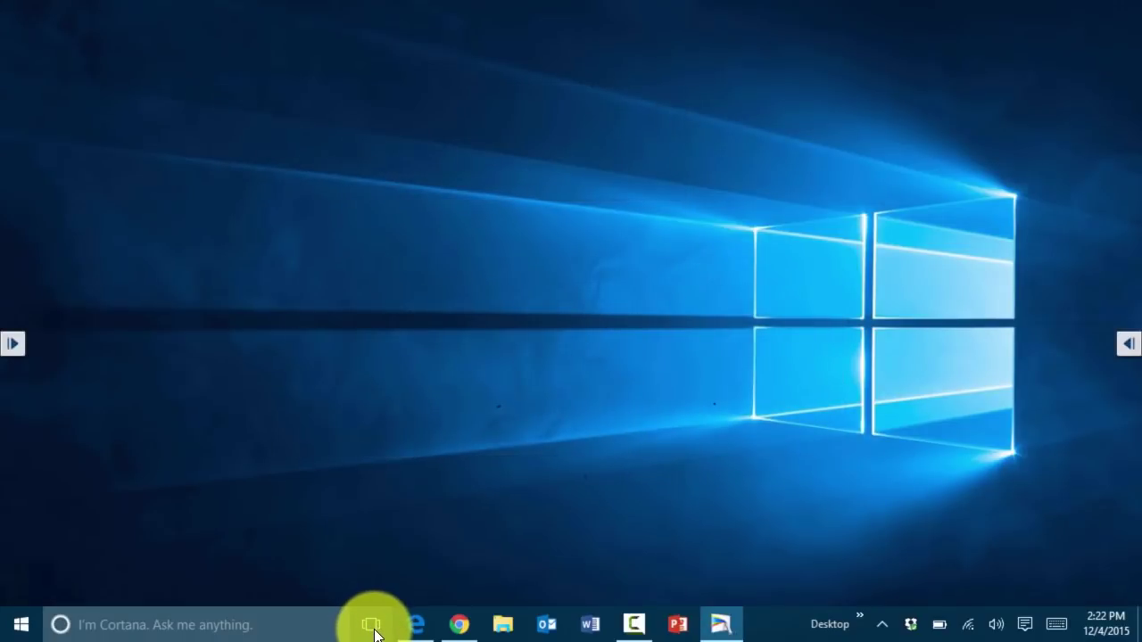
click(372, 627)
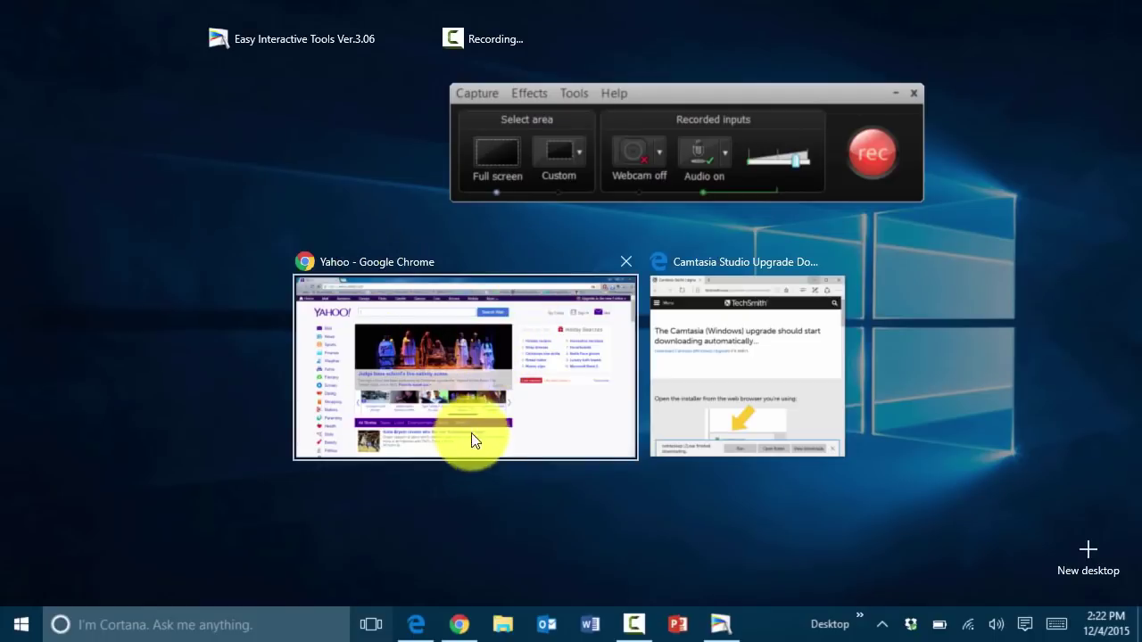
click(572, 424)
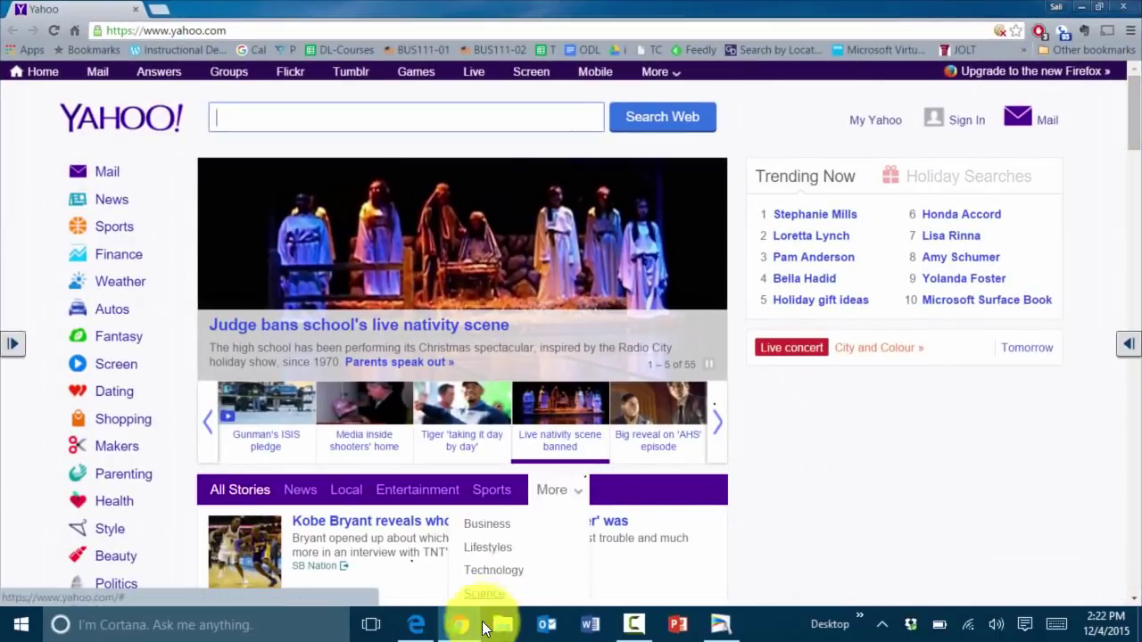
Step: Switch to the Edge window with the Camtasia upgrade page through Task View, and preview its taskbar thumbnail
click(371, 624)
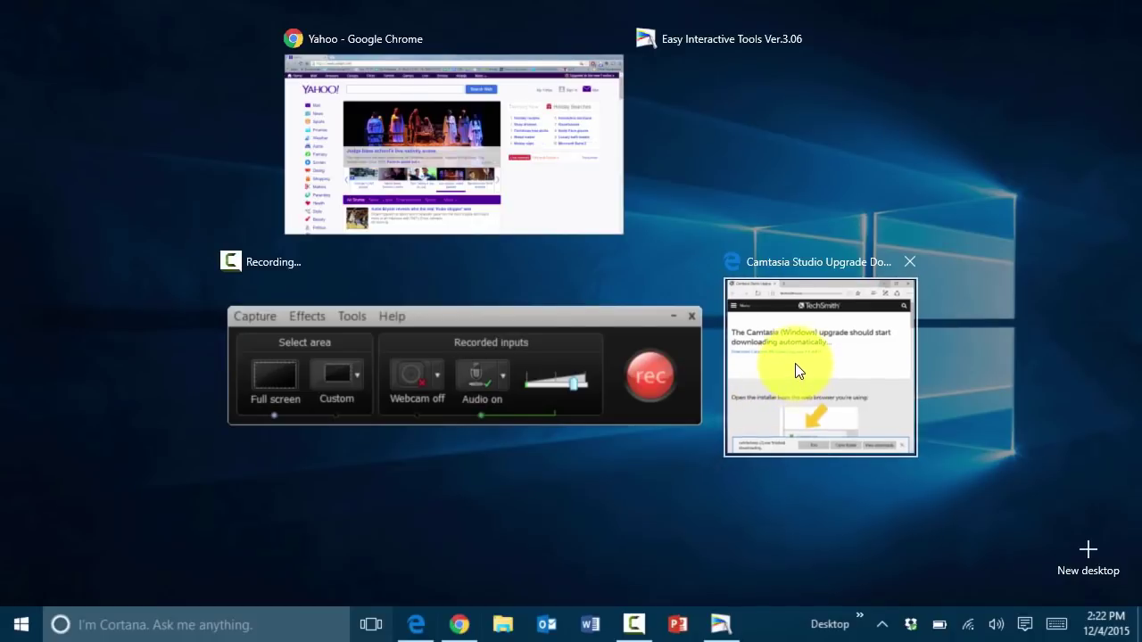
click(795, 363)
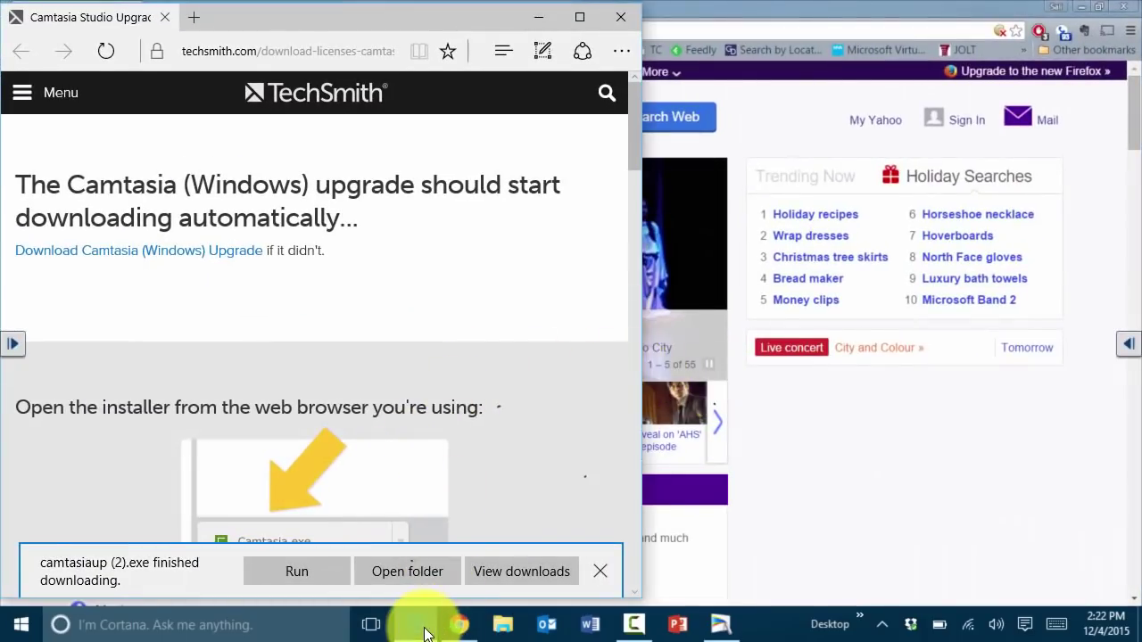
mouse_move(420, 624)
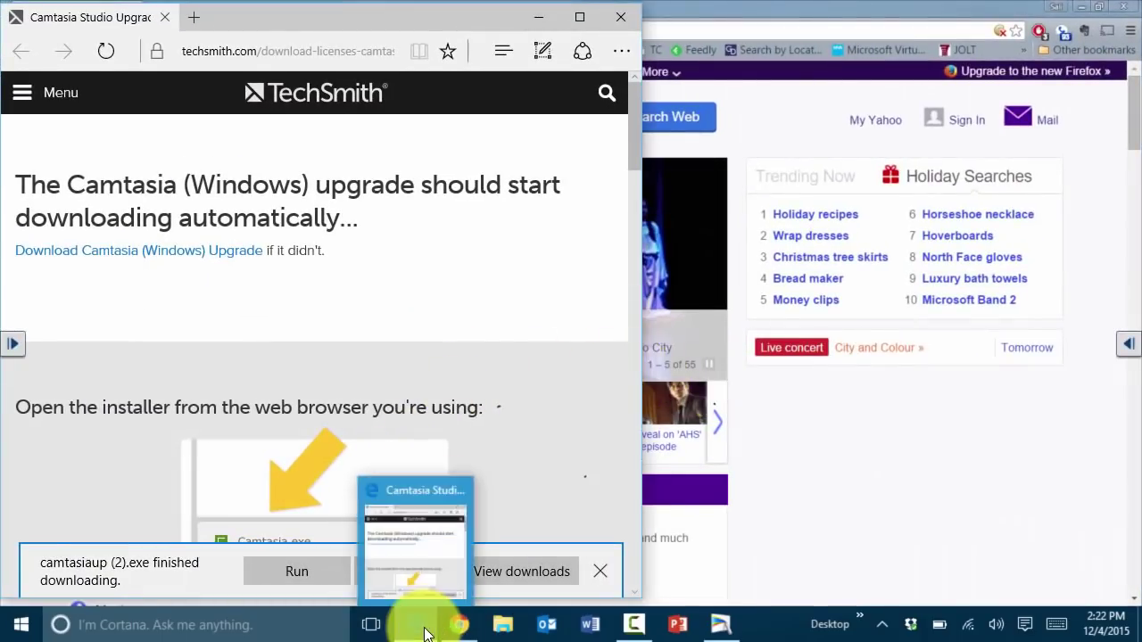
Step: Leave a reopened Task View, return to the Yahoo window, and cycle the window switcher to the Edge Camtasia window
click(371, 624)
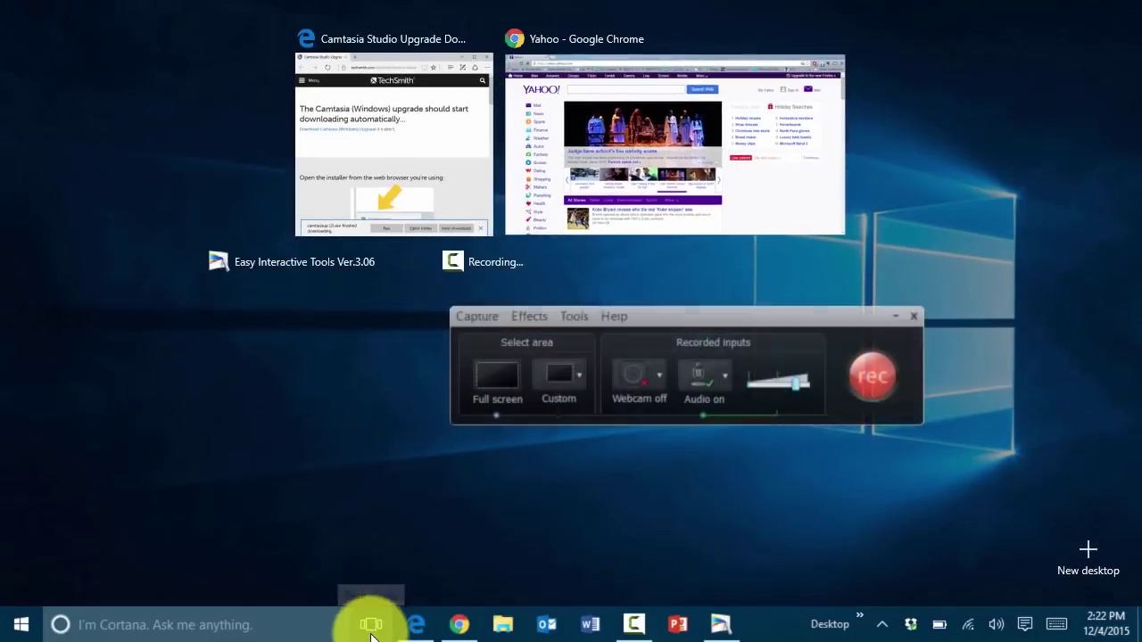
click(327, 446)
key(alt+Tab)
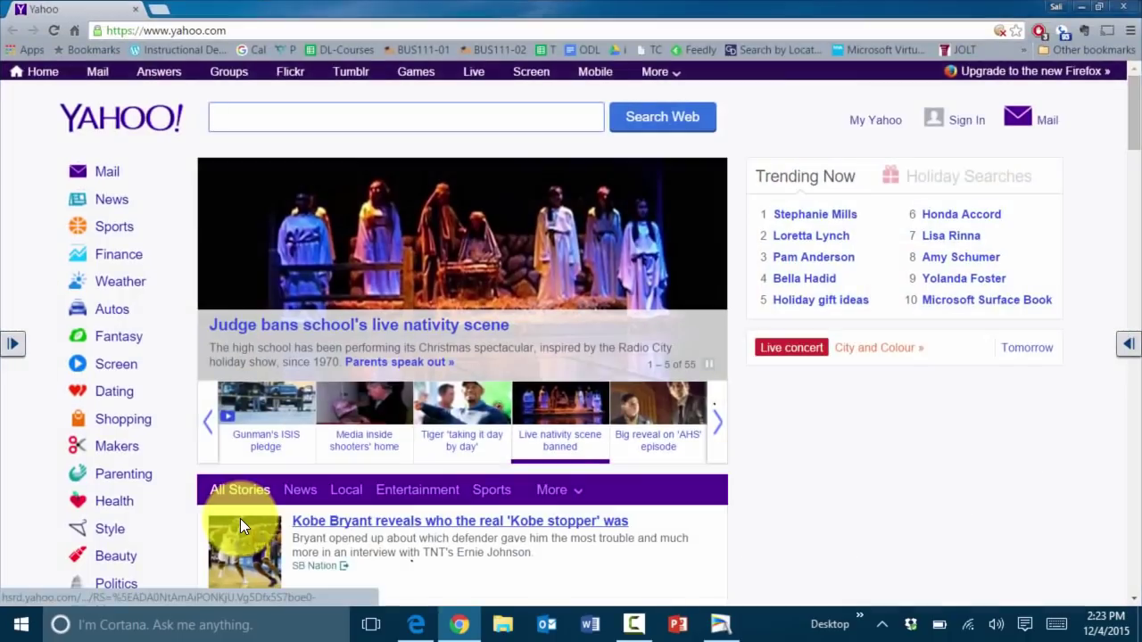
key(alt+Tab)
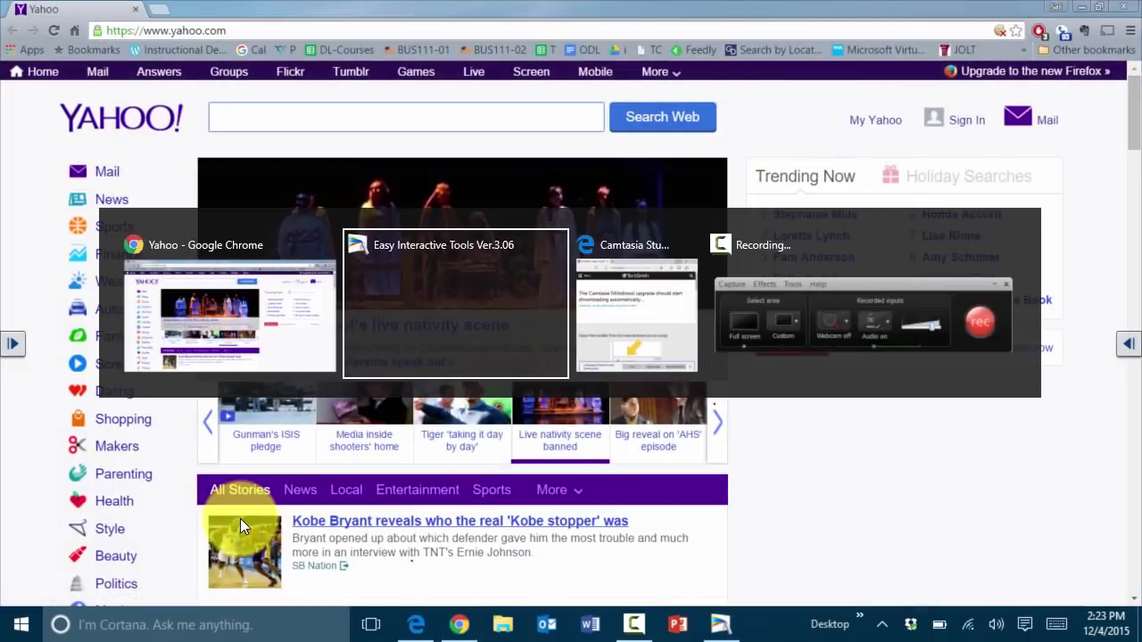
key(alt+Tab)
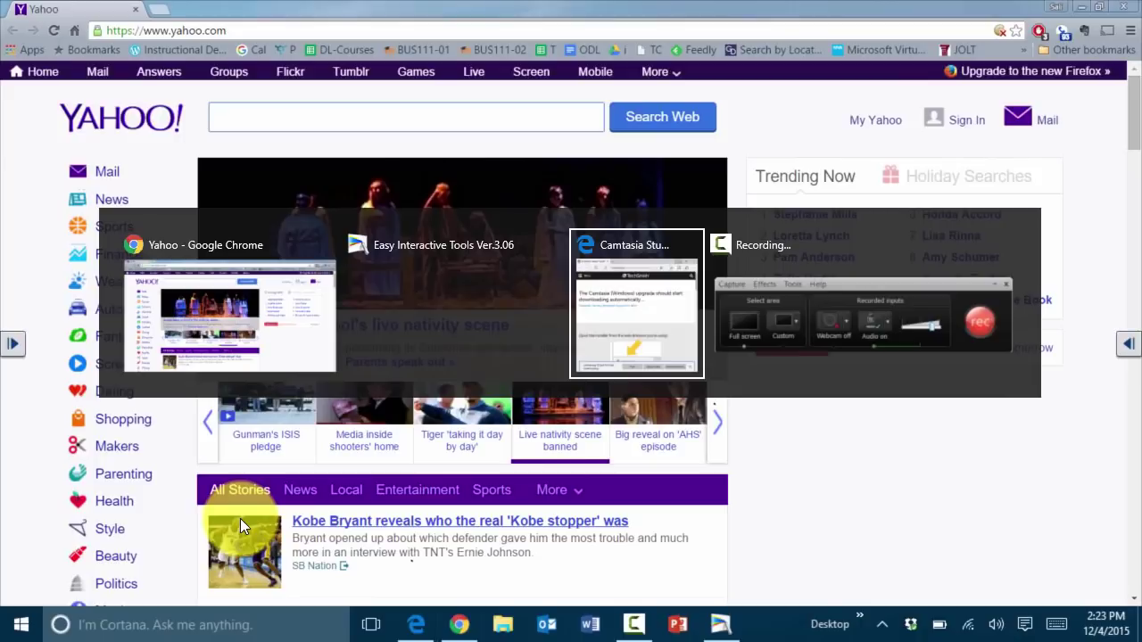
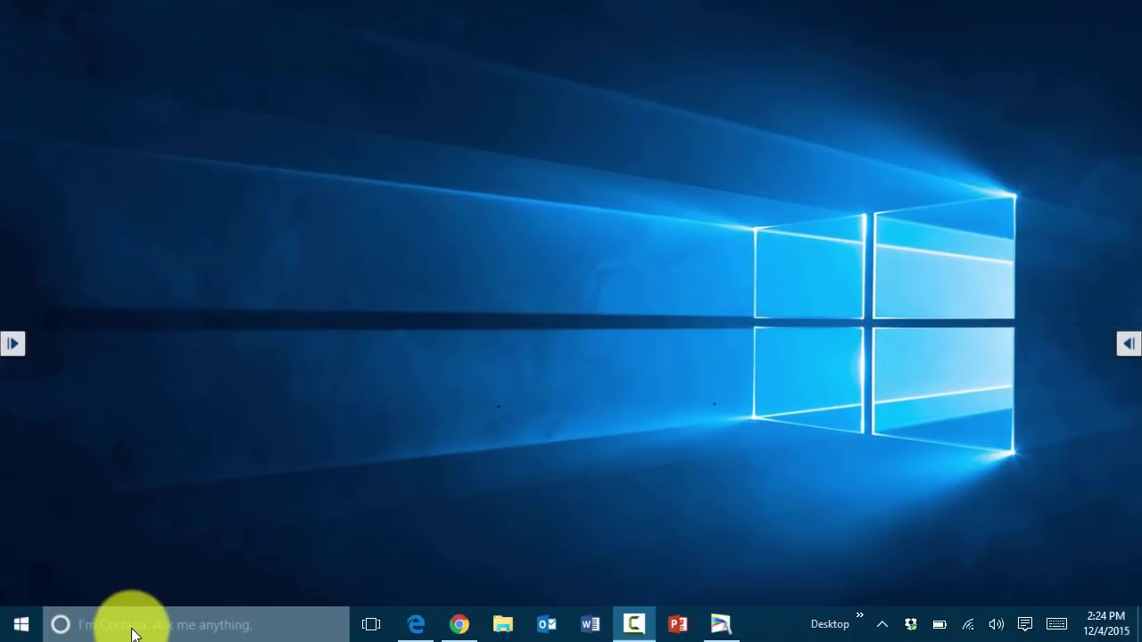
Step: Look at Cortana's introduction to what it can do, dismiss it, and preview the open windows from the taskbar
click(132, 629)
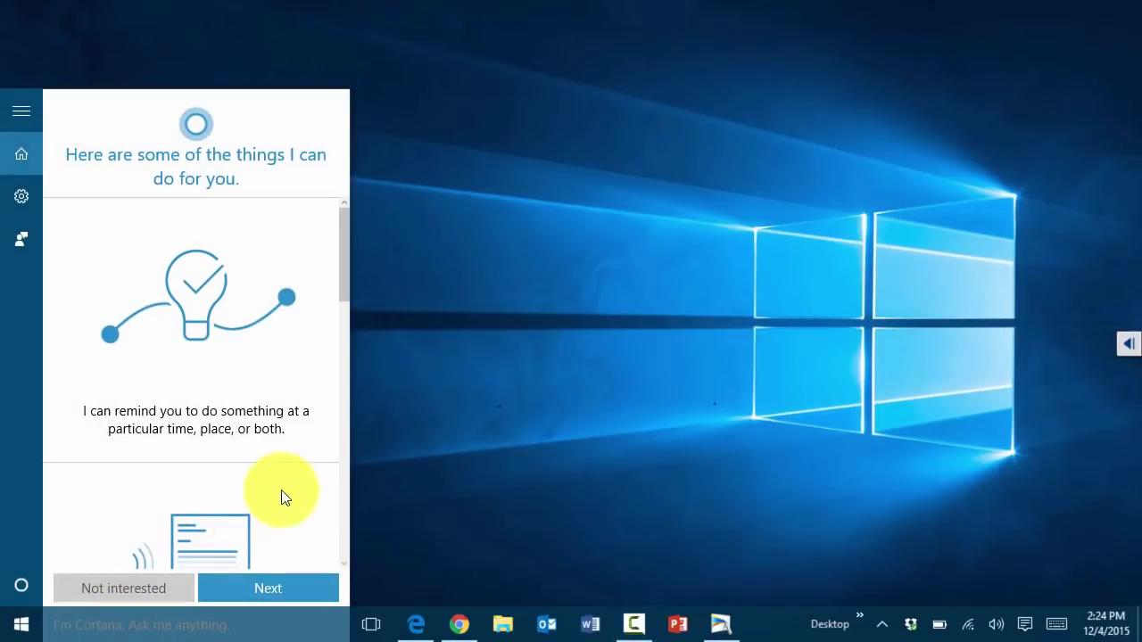
click(449, 496)
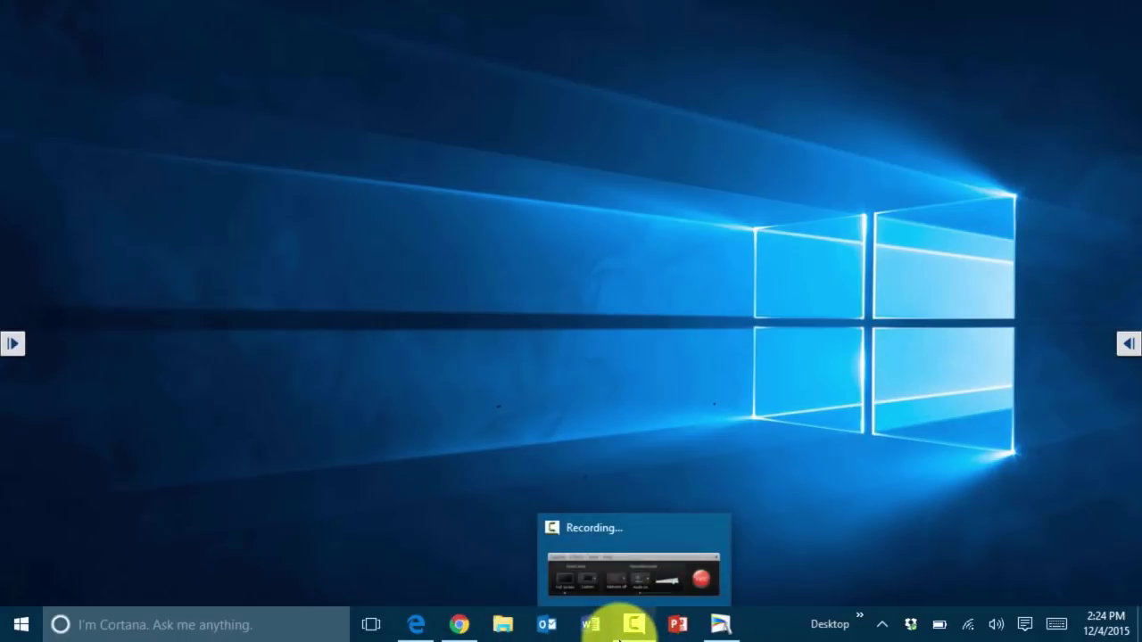
mouse_move(442, 631)
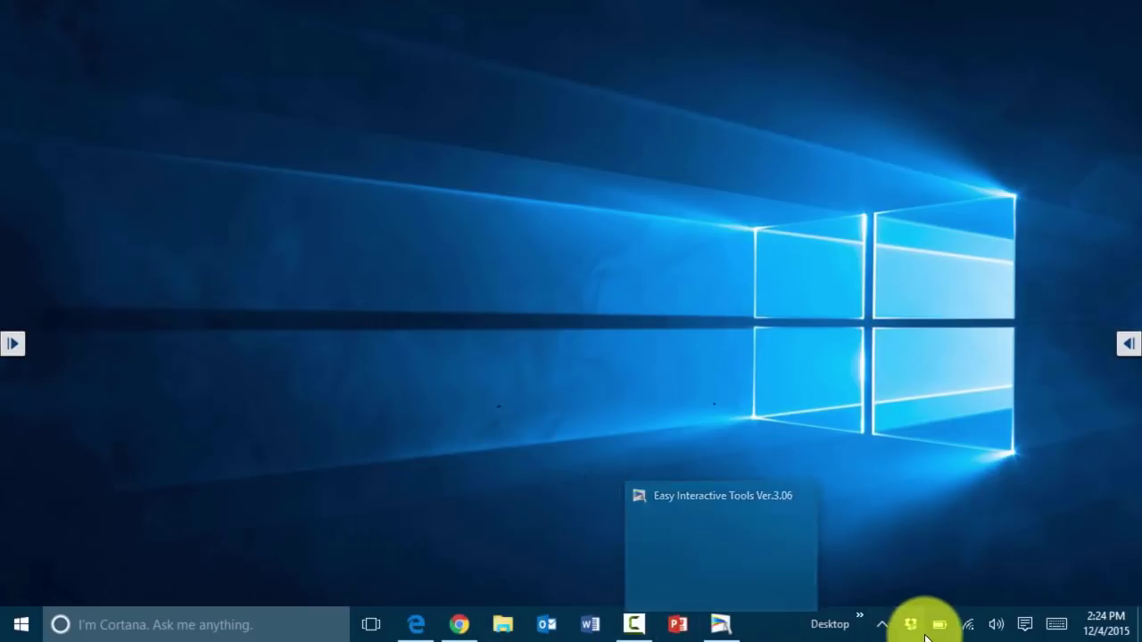
Step: Open the Action Center and cycle the screen brightness quick action to 25%
click(1024, 626)
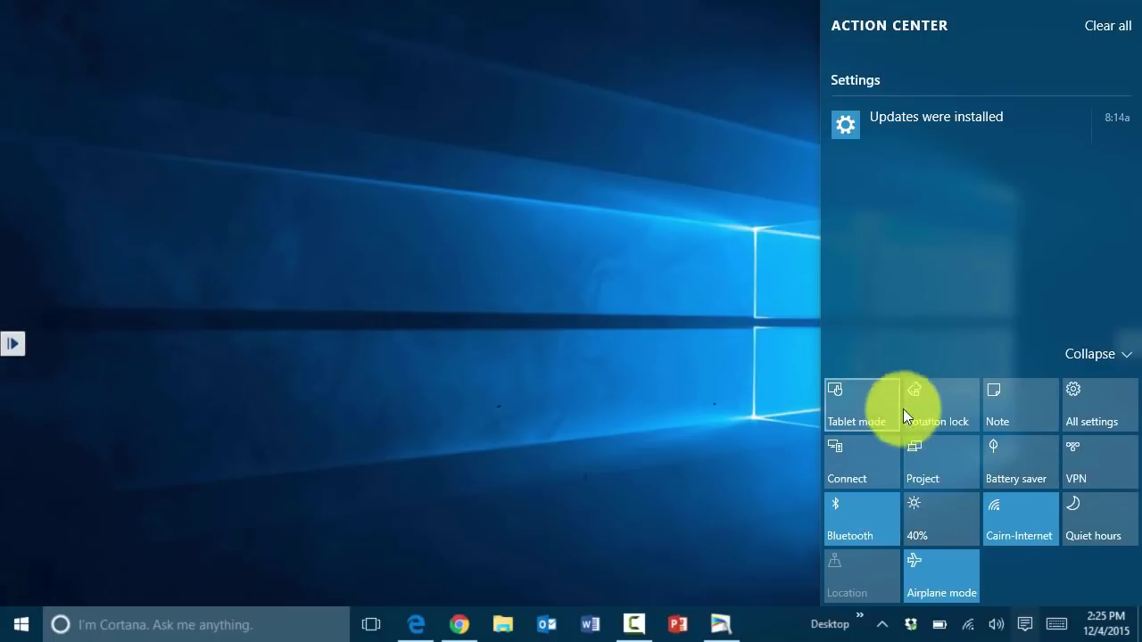
click(895, 535)
click(929, 534)
click(936, 532)
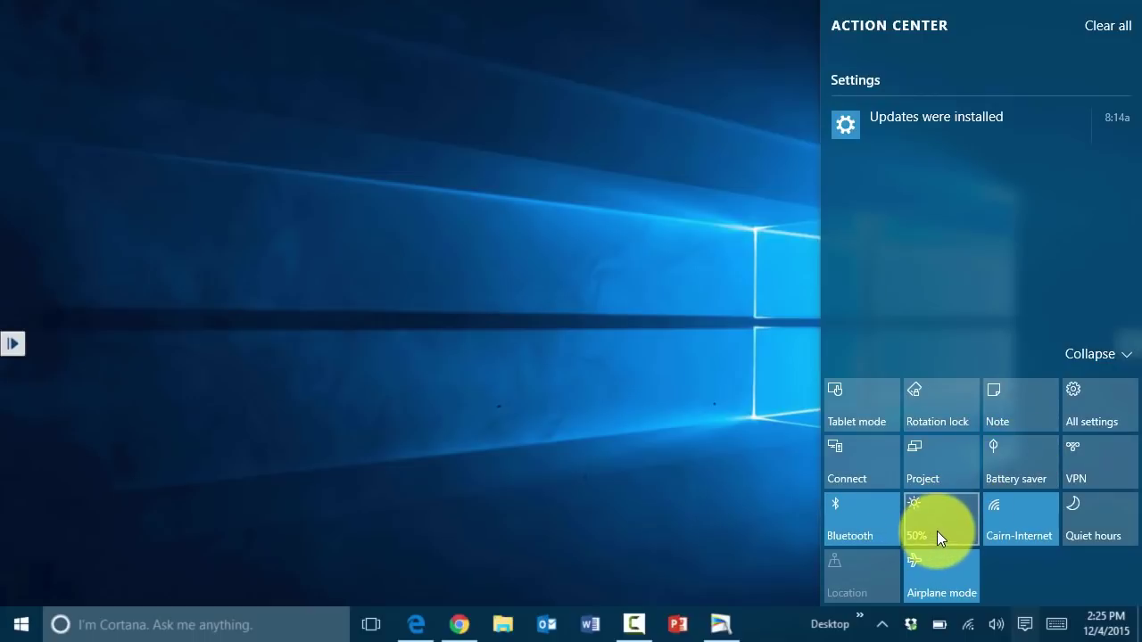
click(937, 530)
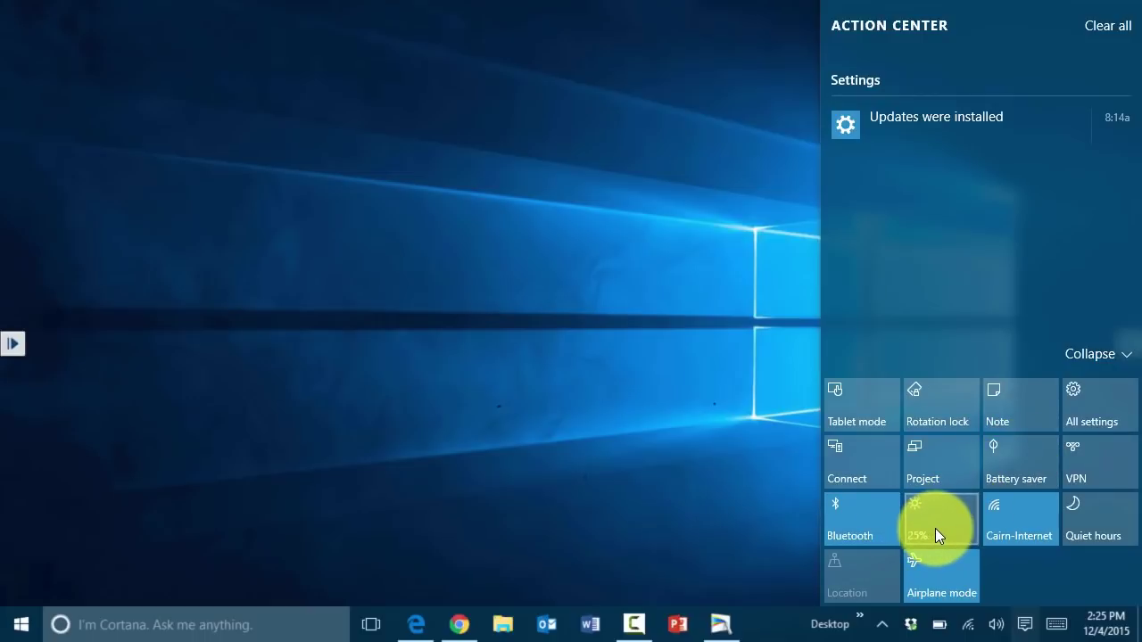
Step: Close the Action Center and open the taskbar's properties
click(695, 523)
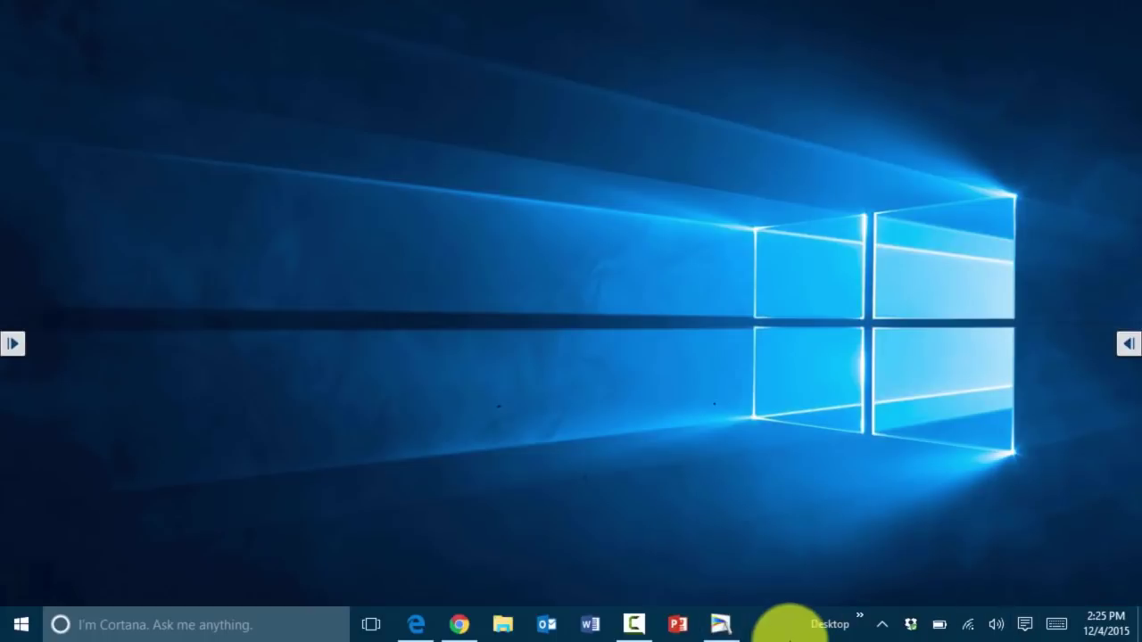
right_click(782, 632)
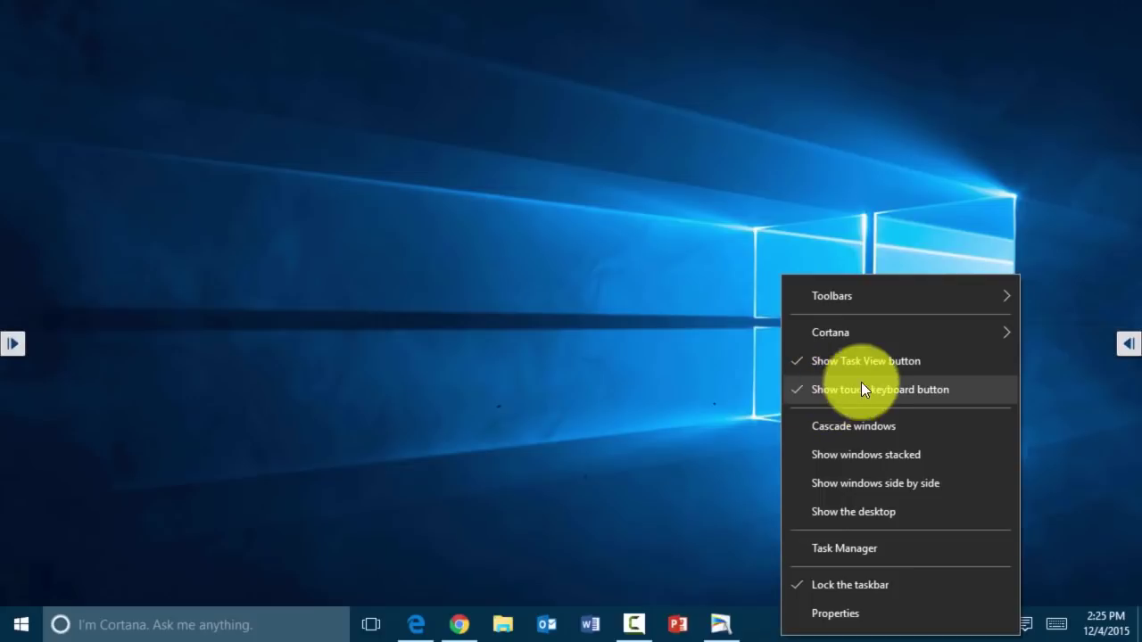
mouse_move(861, 337)
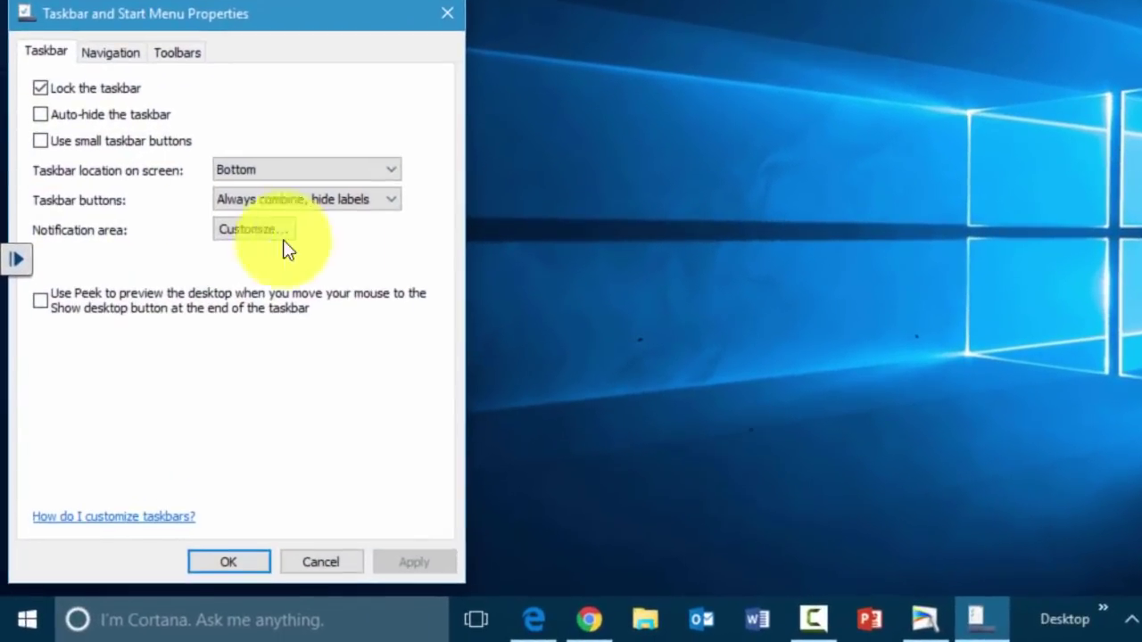
Step: Apply small taskbar buttons, and clear the option again
click(44, 147)
click(413, 562)
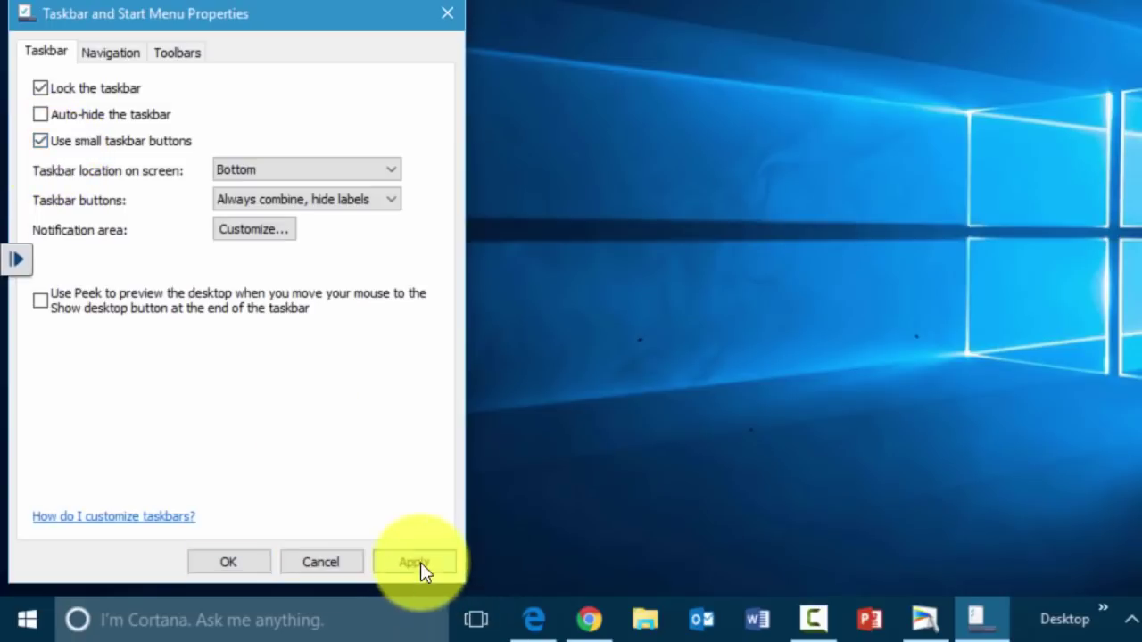
click(40, 141)
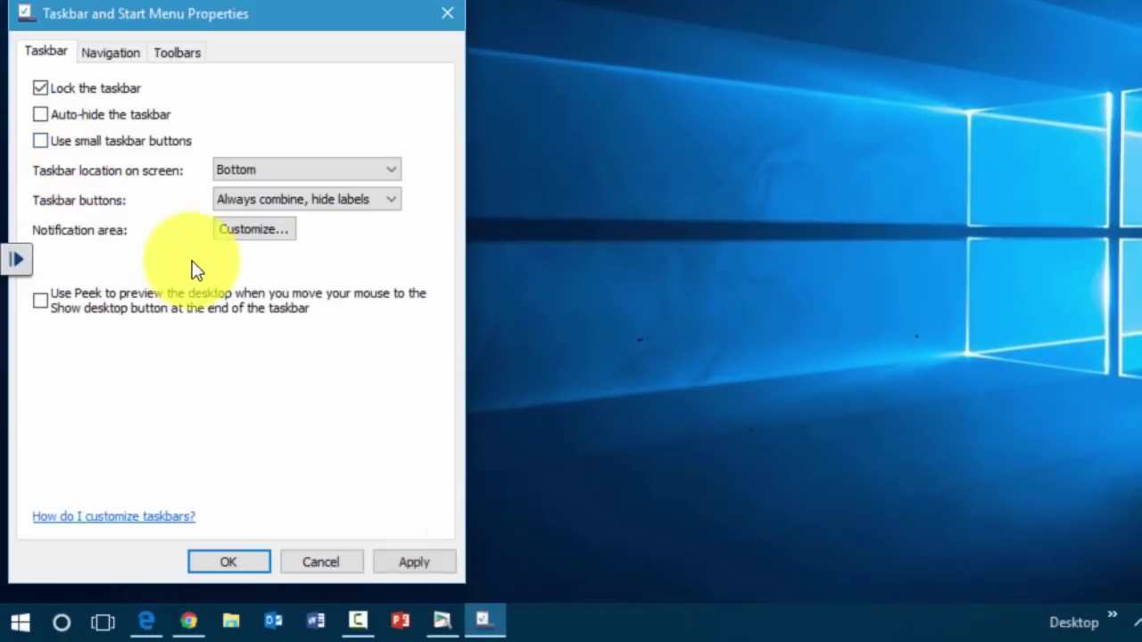
Step: Review the choices for combining taskbar buttons and for the taskbar's location on screen, without changing either
click(288, 203)
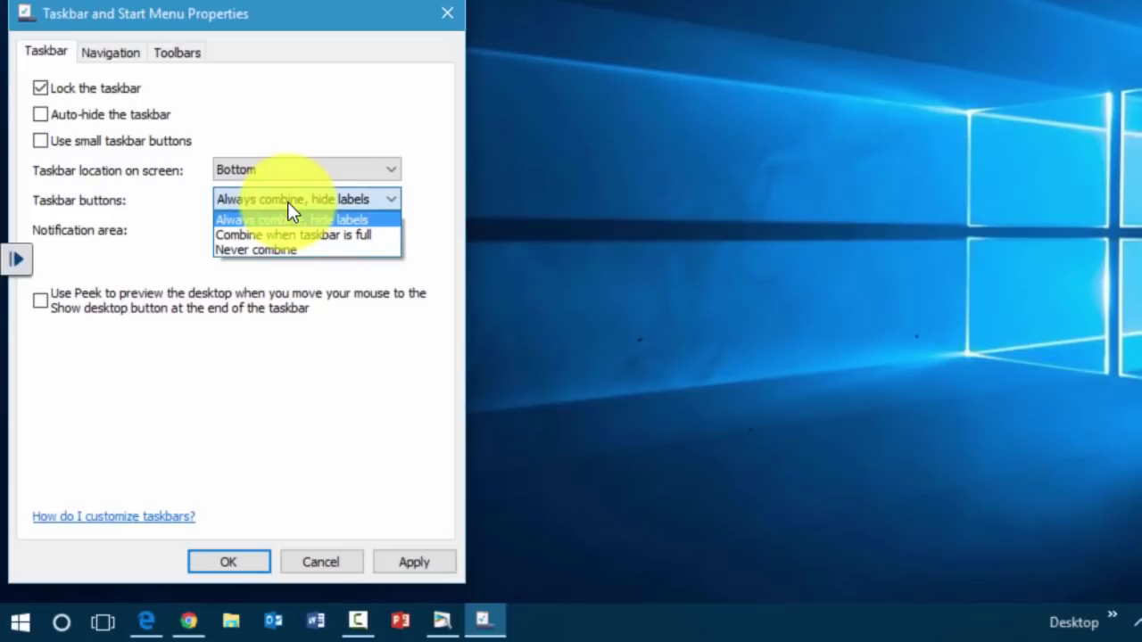
click(288, 203)
click(279, 169)
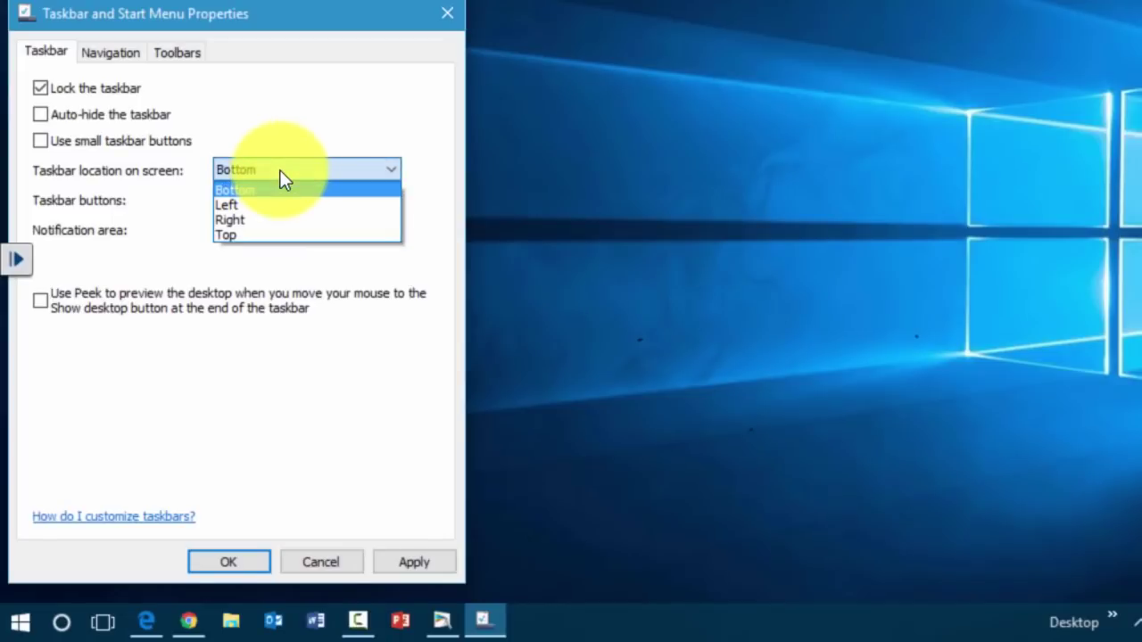
click(181, 261)
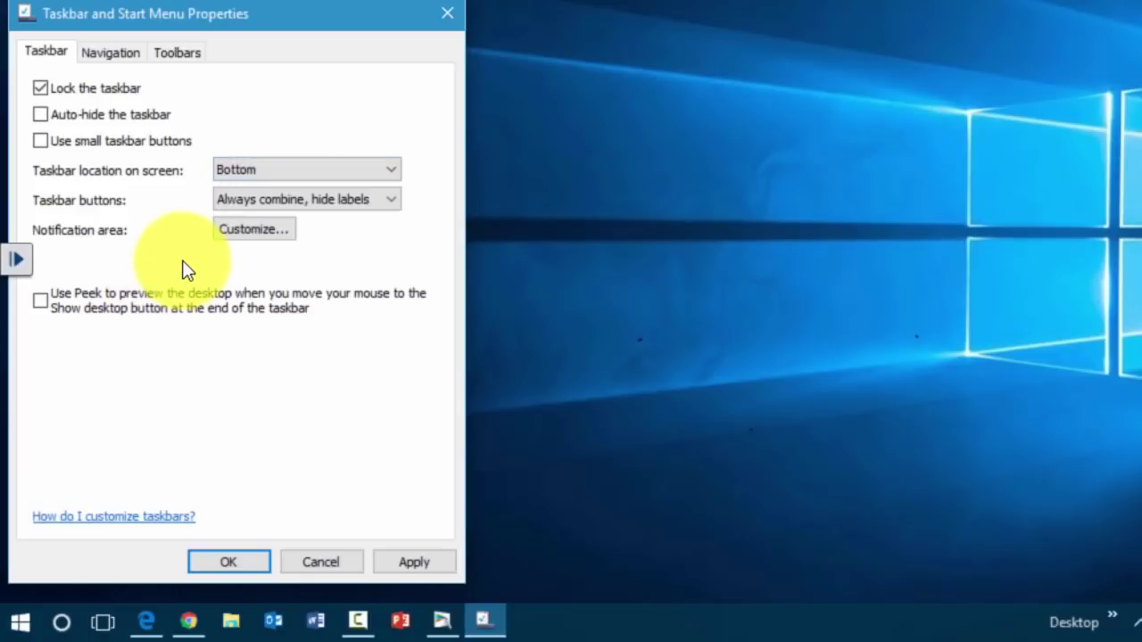
Step: Open the notification area customization and look through the Notifications & actions settings, including the notifications from individual apps
click(243, 234)
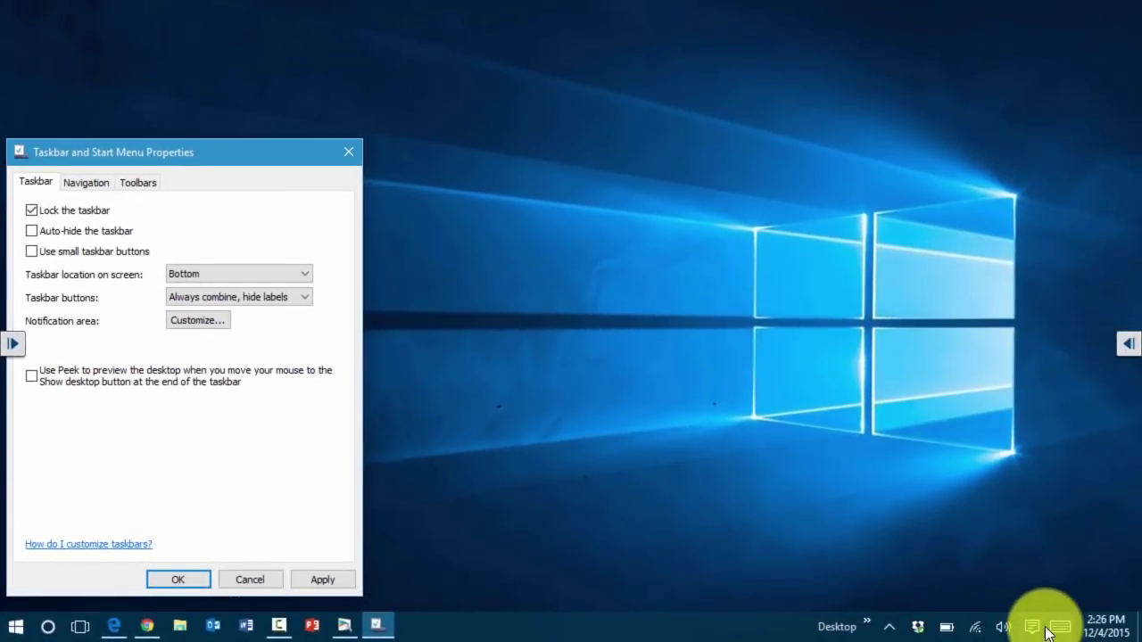
click(198, 328)
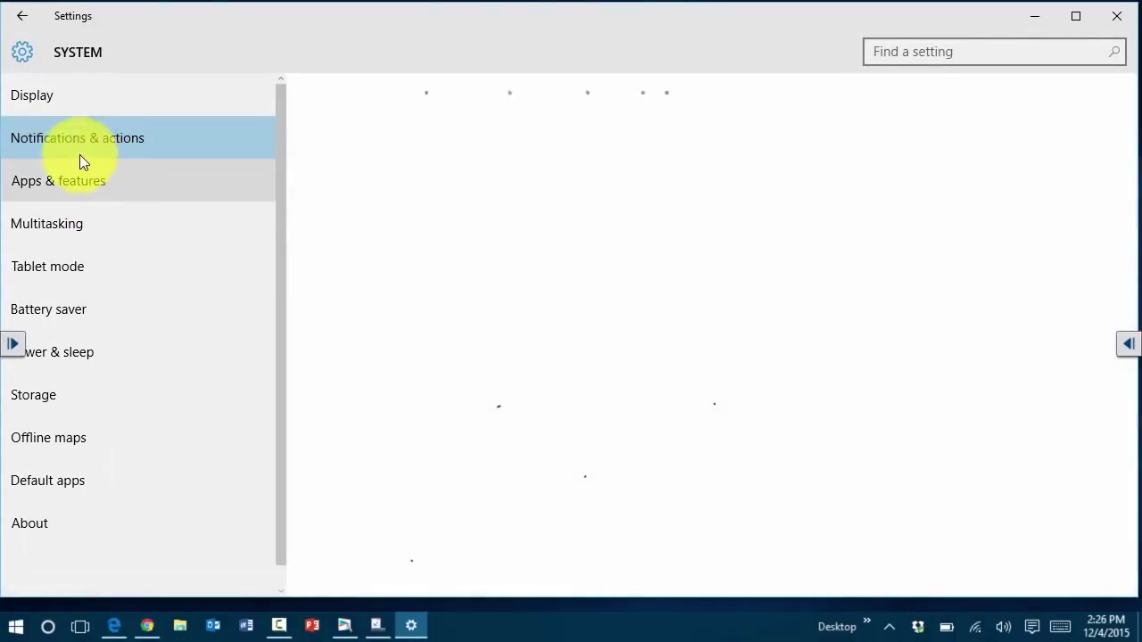
click(89, 157)
scroll(596, 493, down, 5)
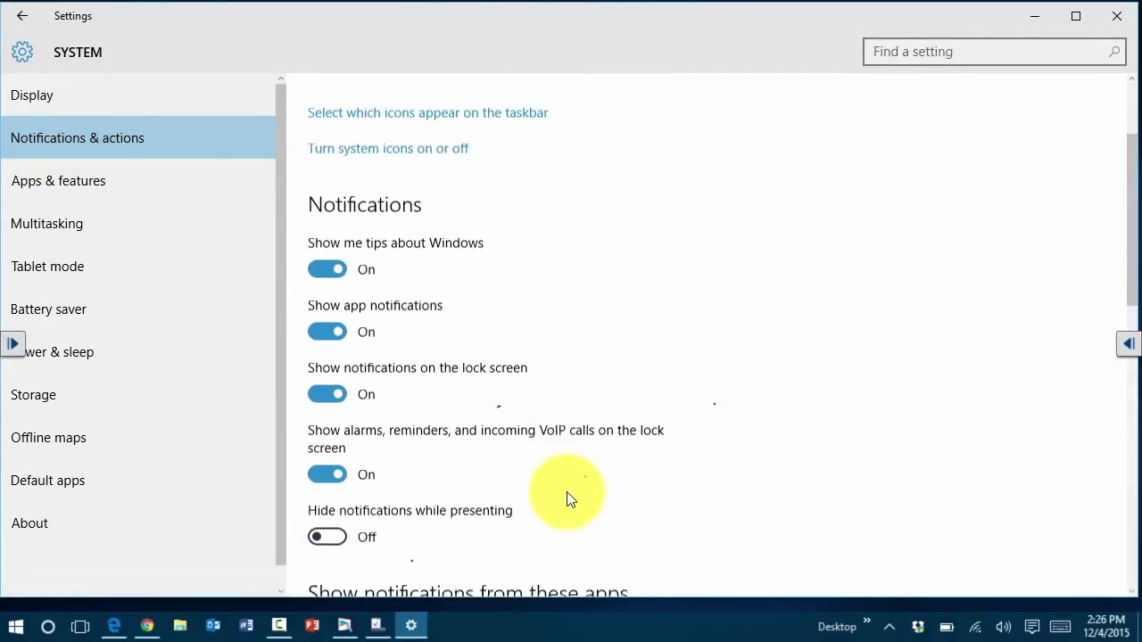
scroll(570, 513, down, 10)
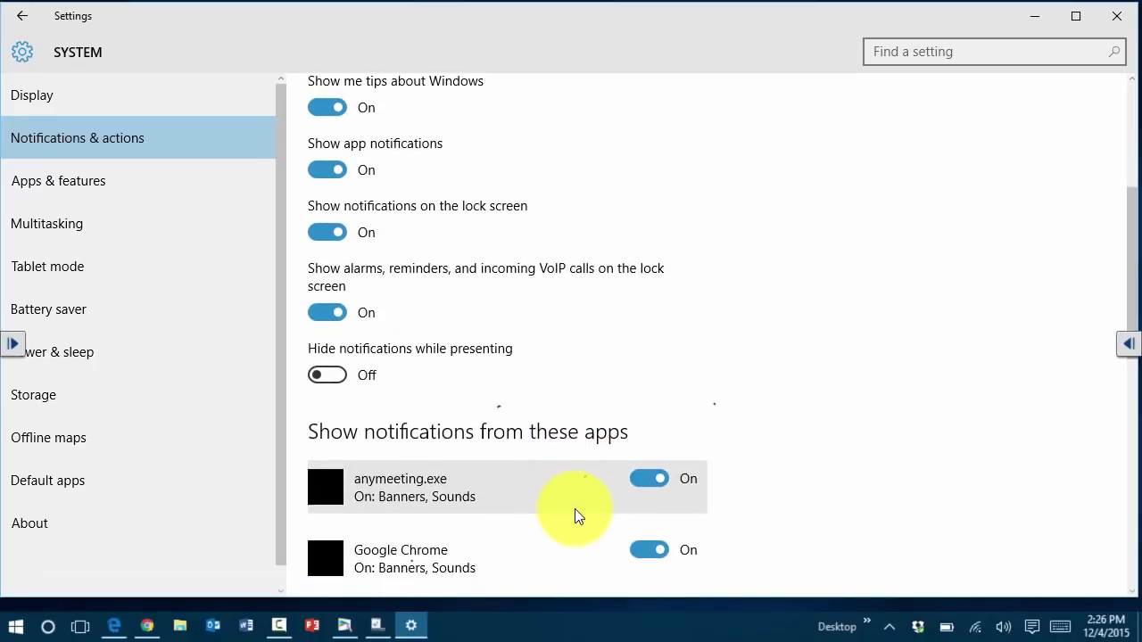
scroll(640, 535, down, 6)
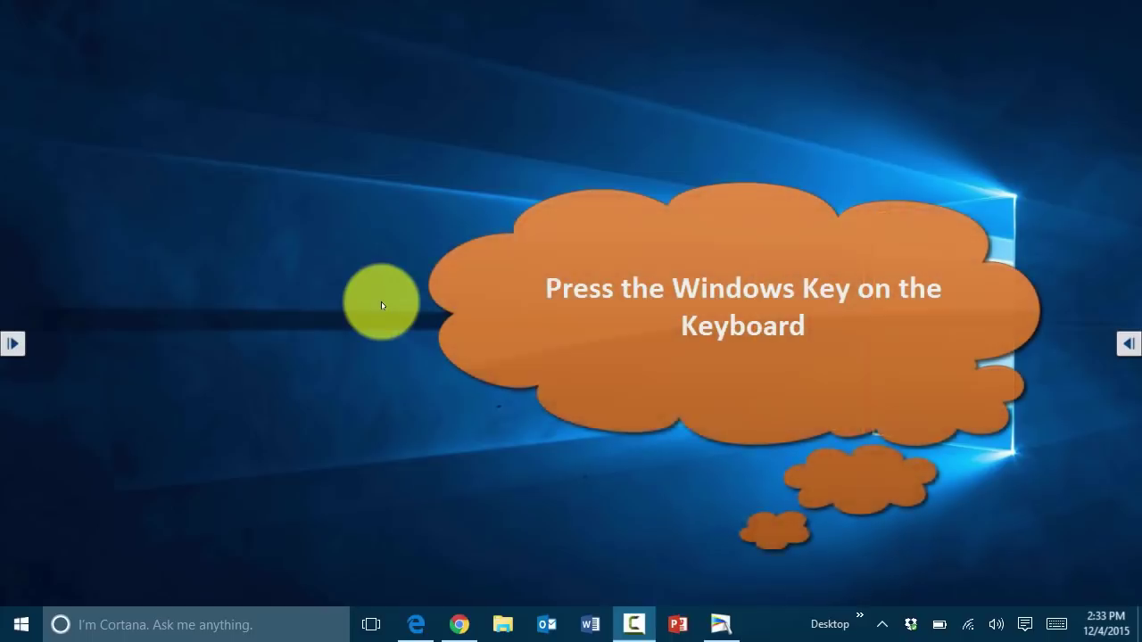
Step: Search from Start for "excel", launch Excel 2016, and cancel the Office activation wizard
key(super)
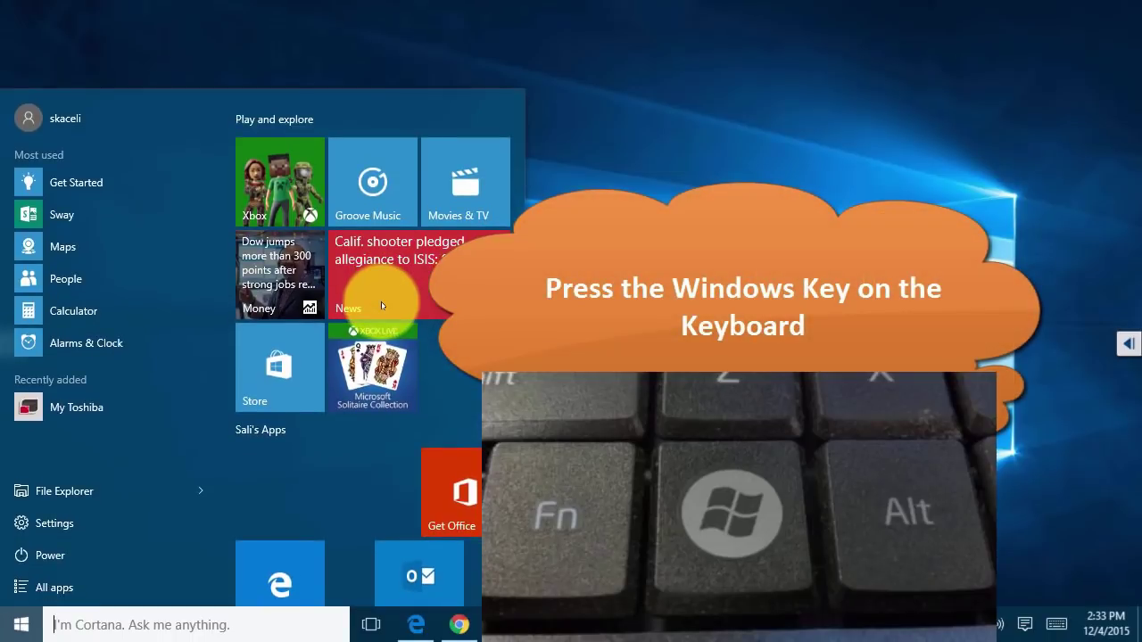
text(e)
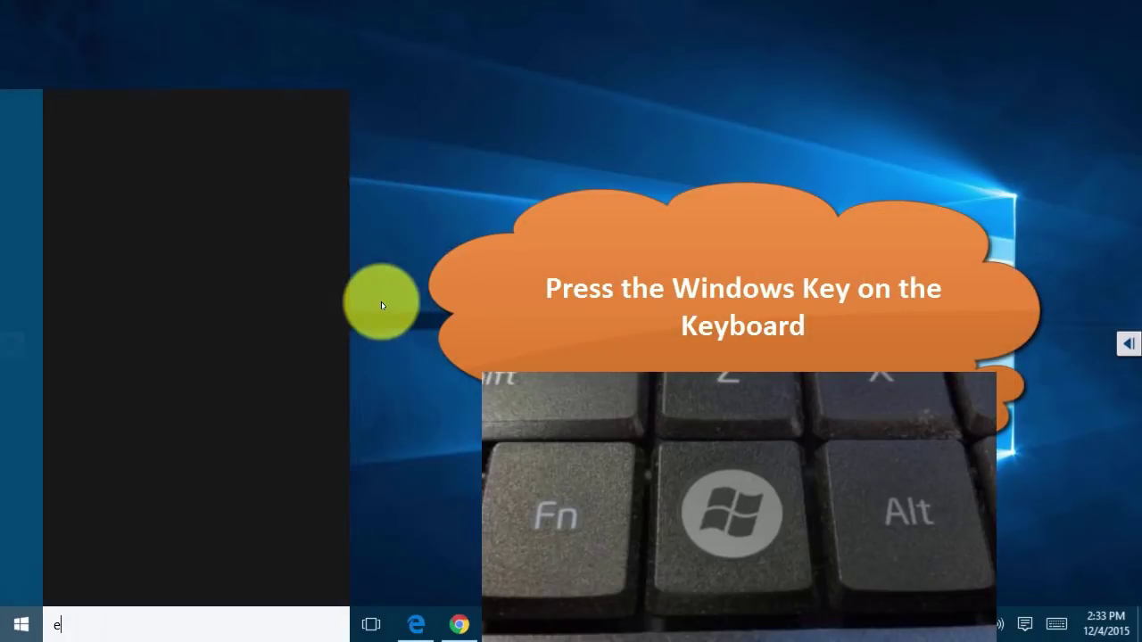
text(xcel)
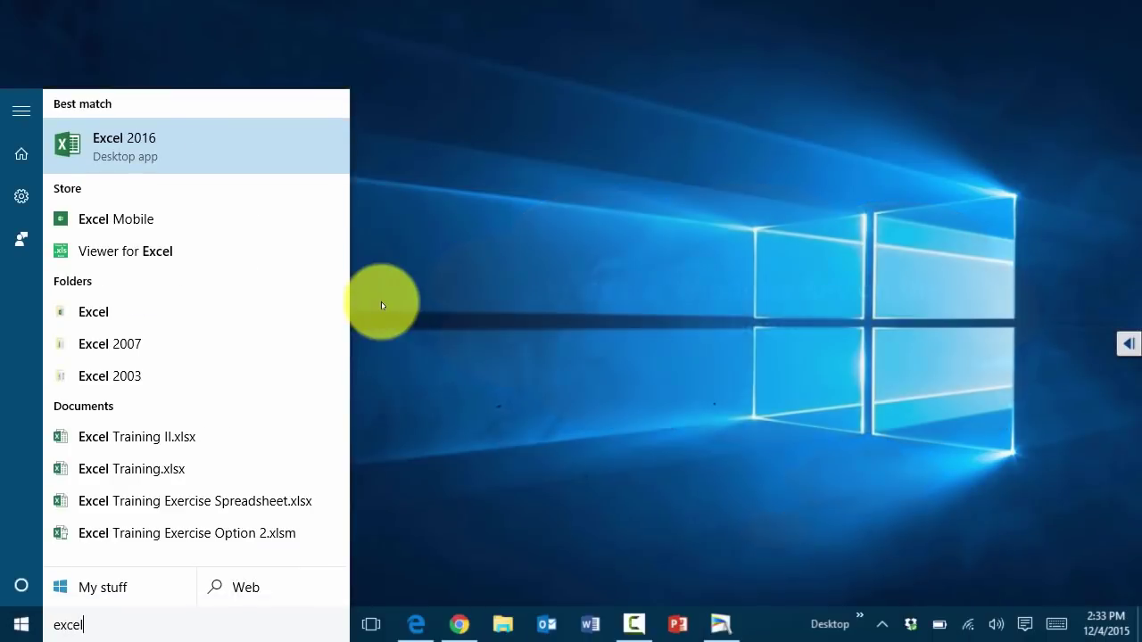
click(123, 144)
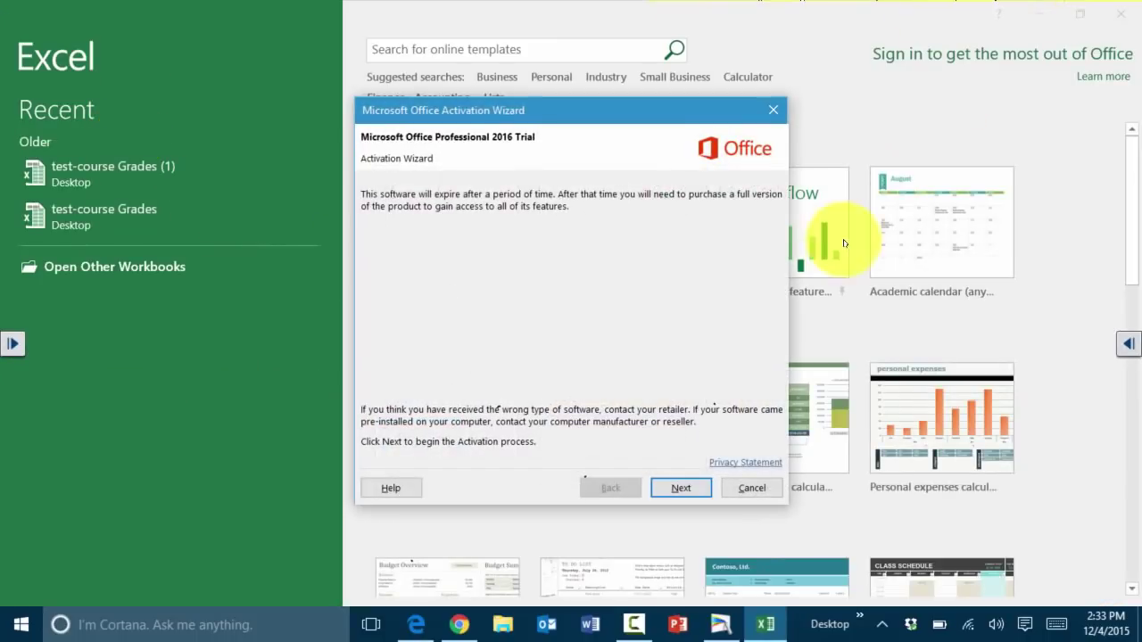
click(751, 488)
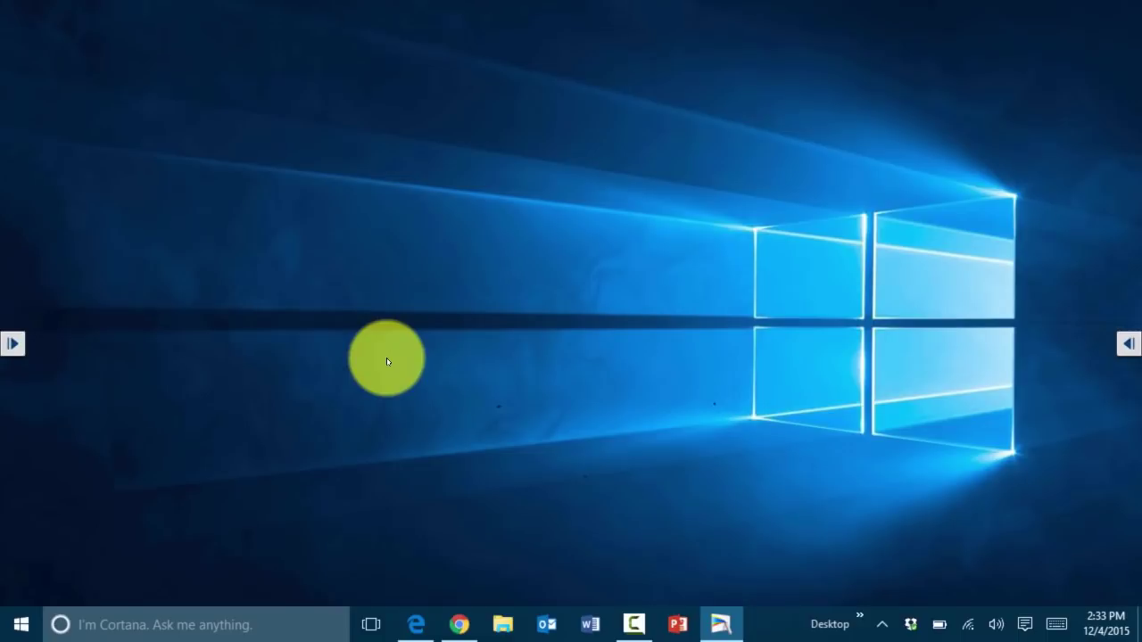
Step: Search from Start for "power", view Power Options, and close its window
key(super)
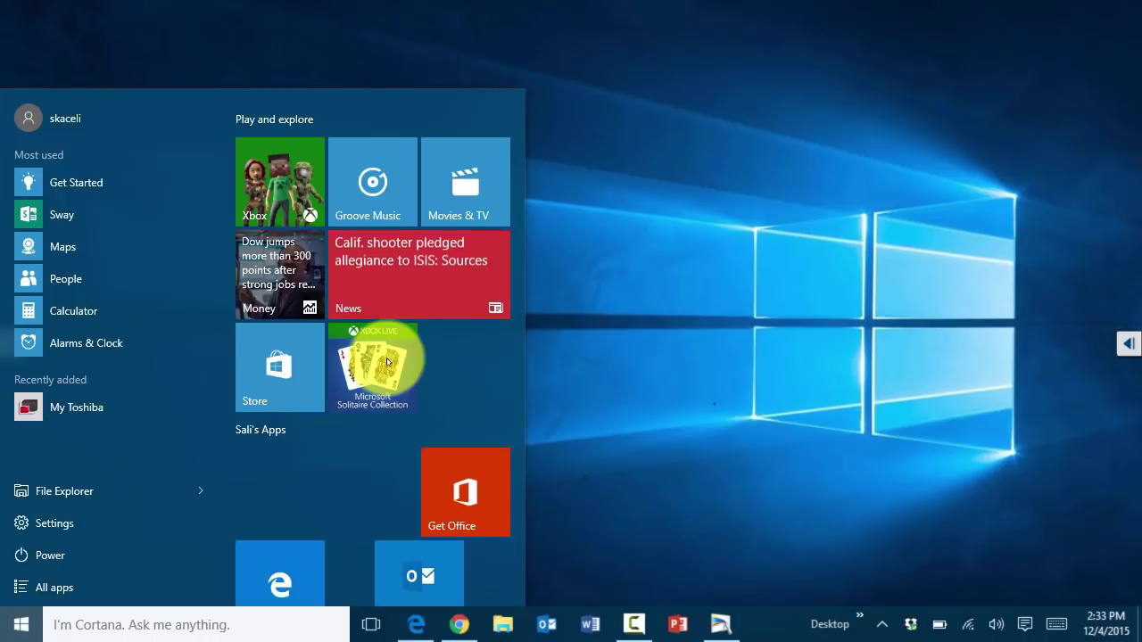
text(power)
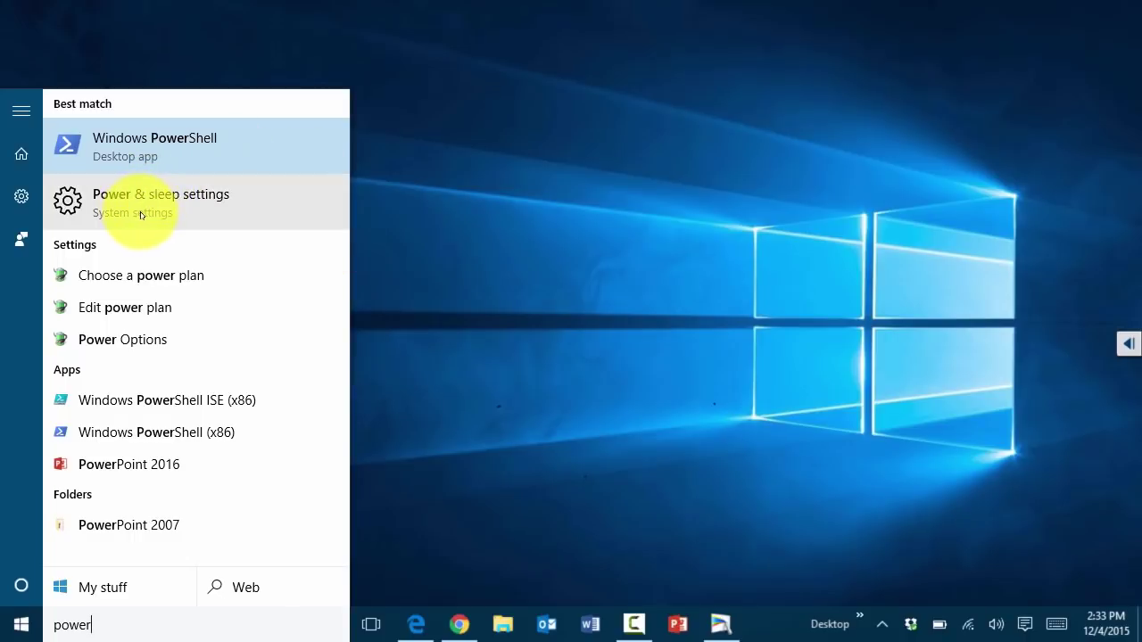
click(122, 340)
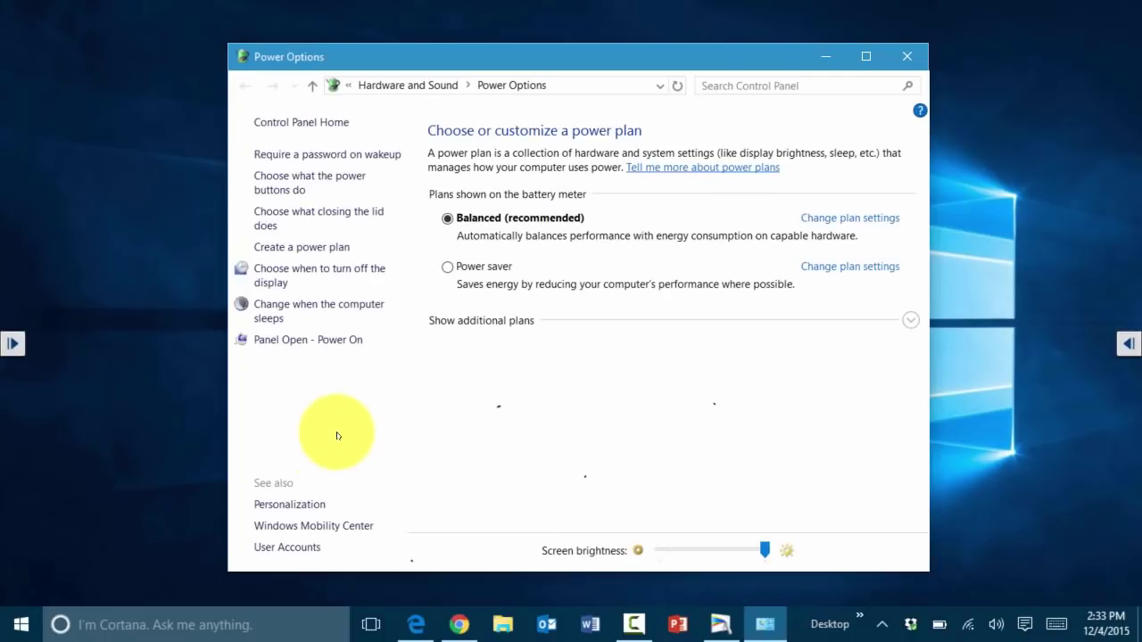
key(alt+F4)
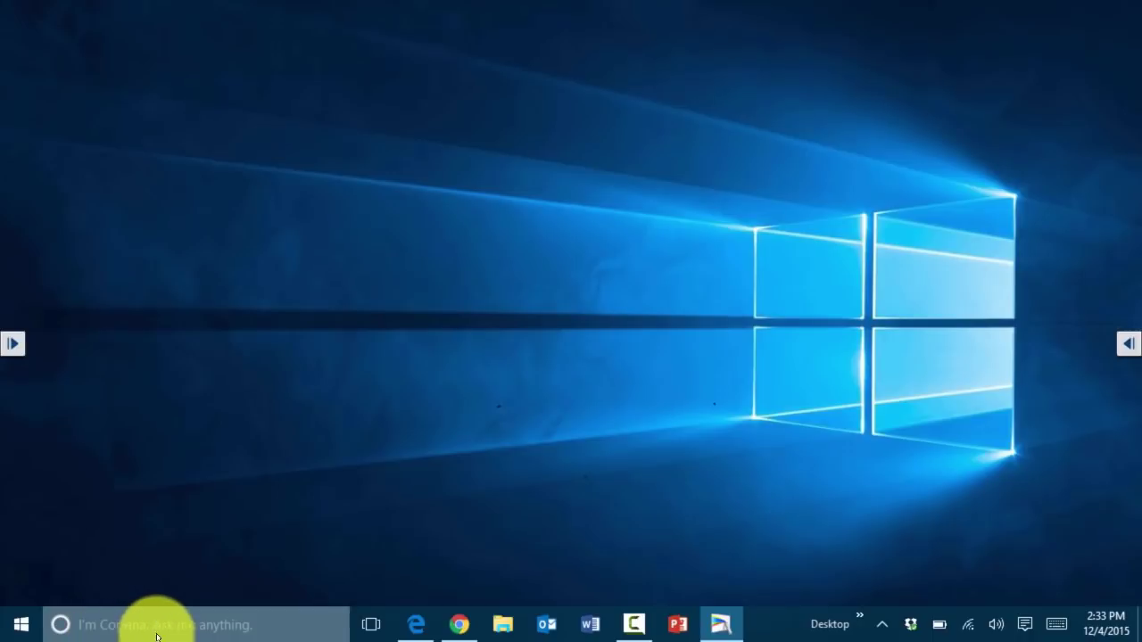
Step: Open Cortana, decline its offer to help, and confirm the refusal
click(228, 627)
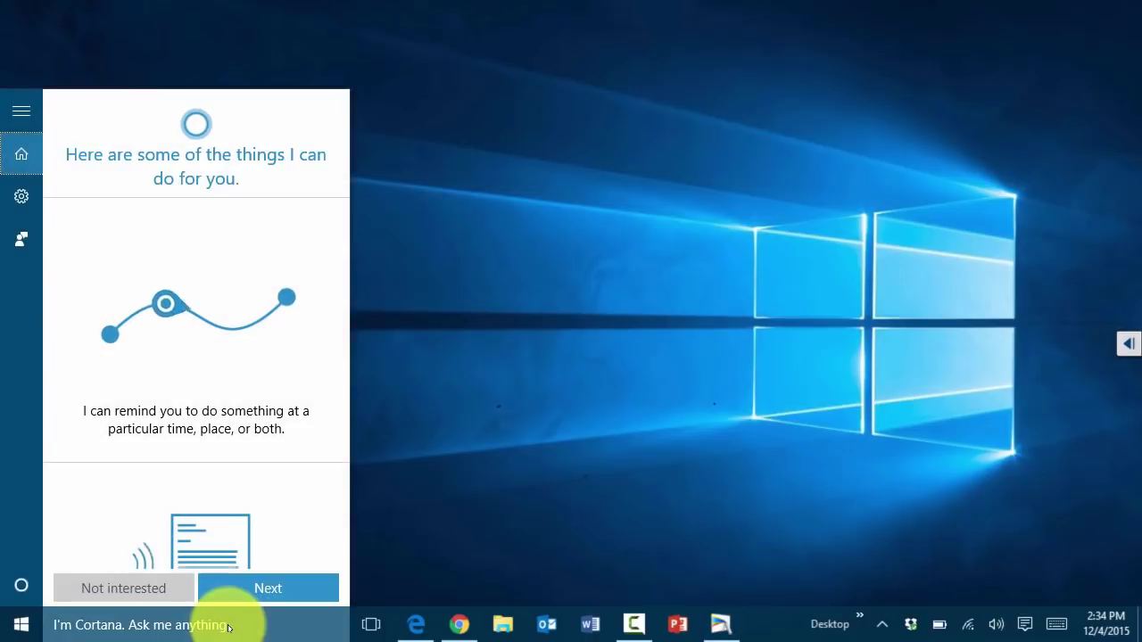
click(125, 587)
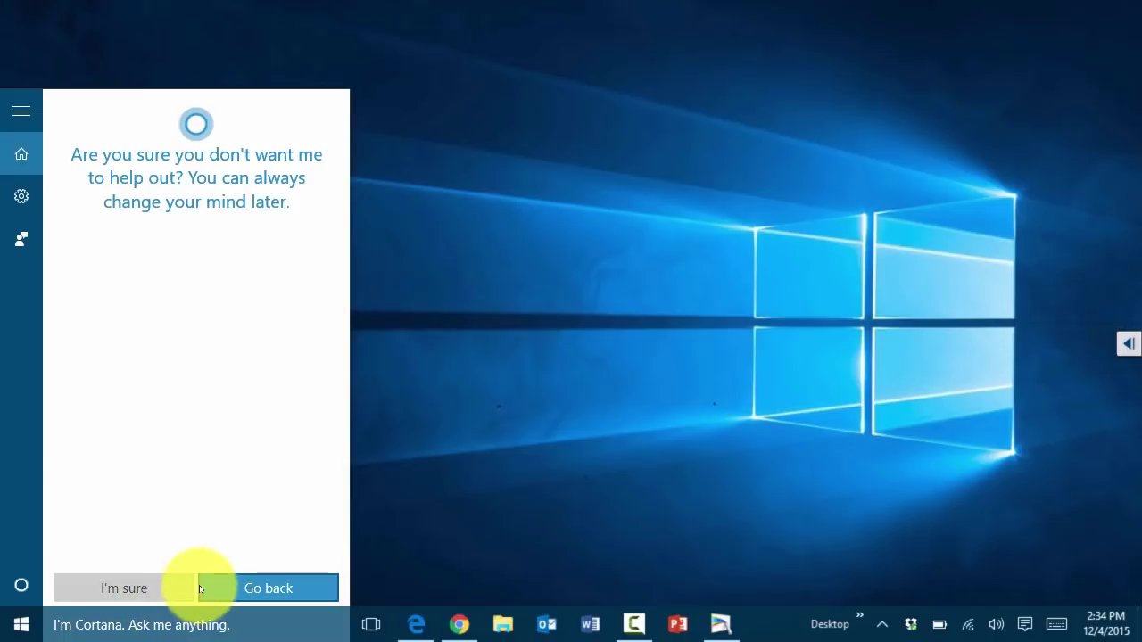
click(120, 580)
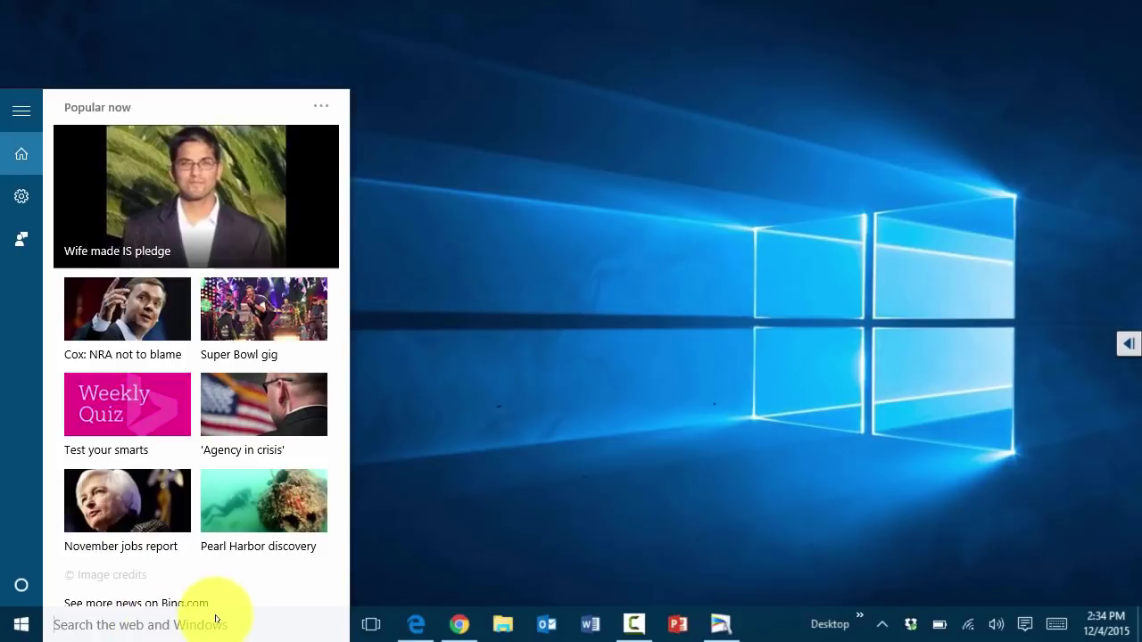
Step: Search for "priva", look through the Cortana and search settings down to the privacy links, and close the search pane
text(priva)
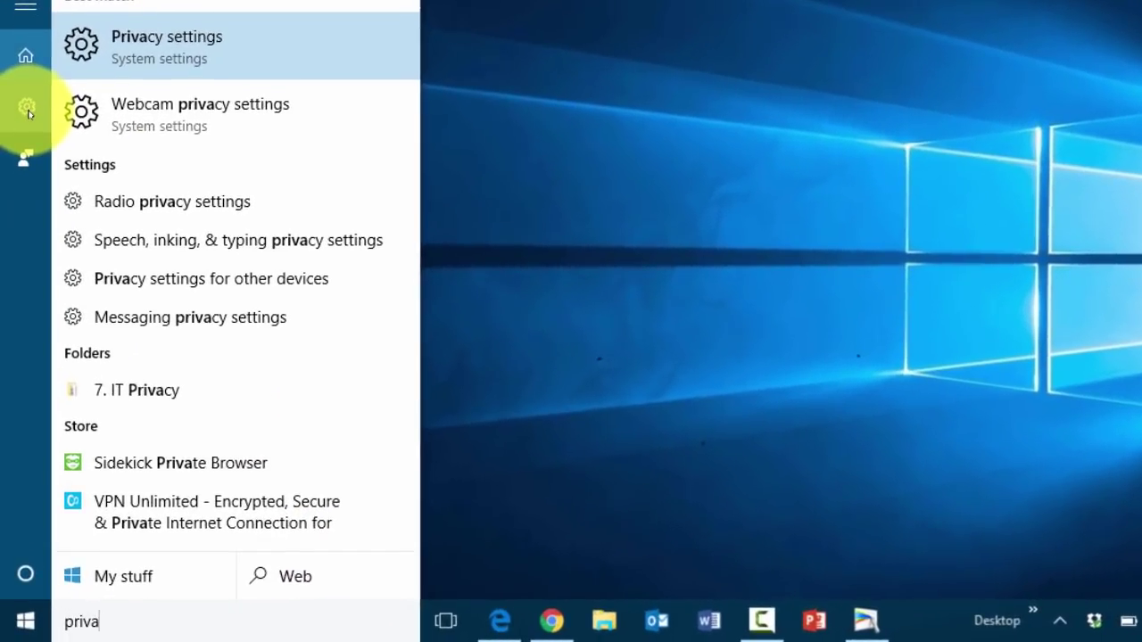
click(24, 182)
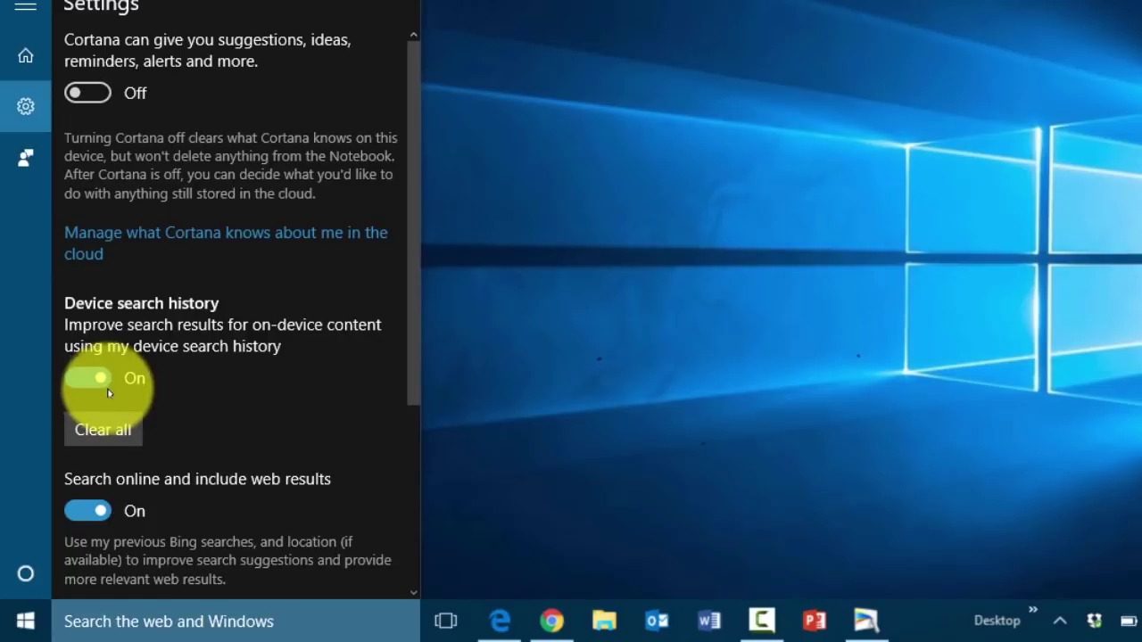
scroll(114, 449, down, 2)
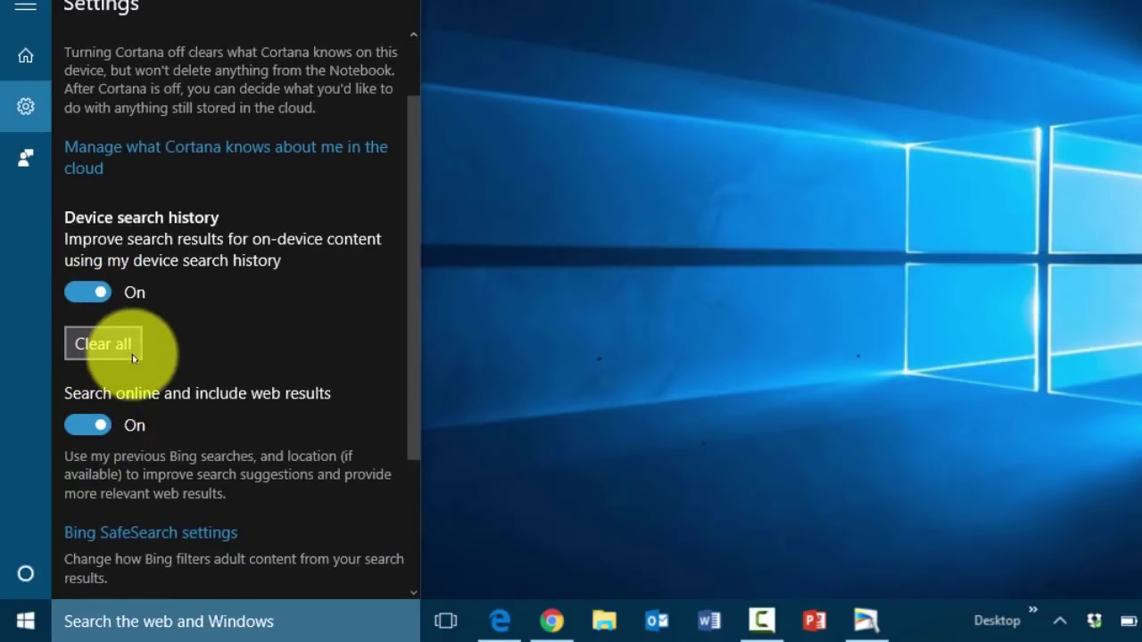
scroll(138, 421, down, 4)
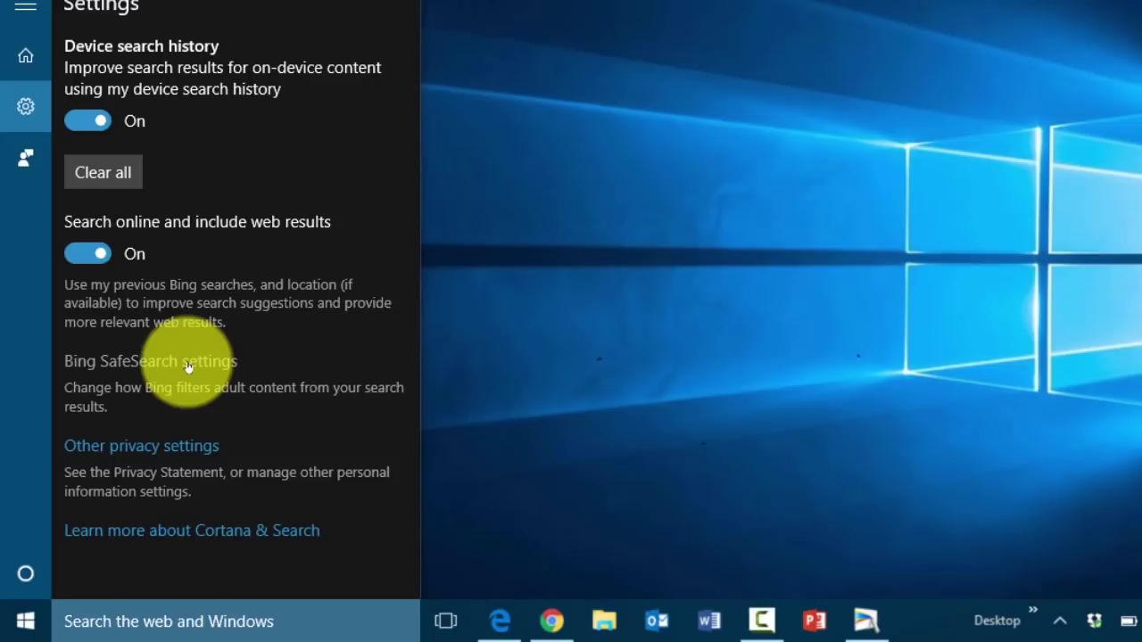
click(217, 632)
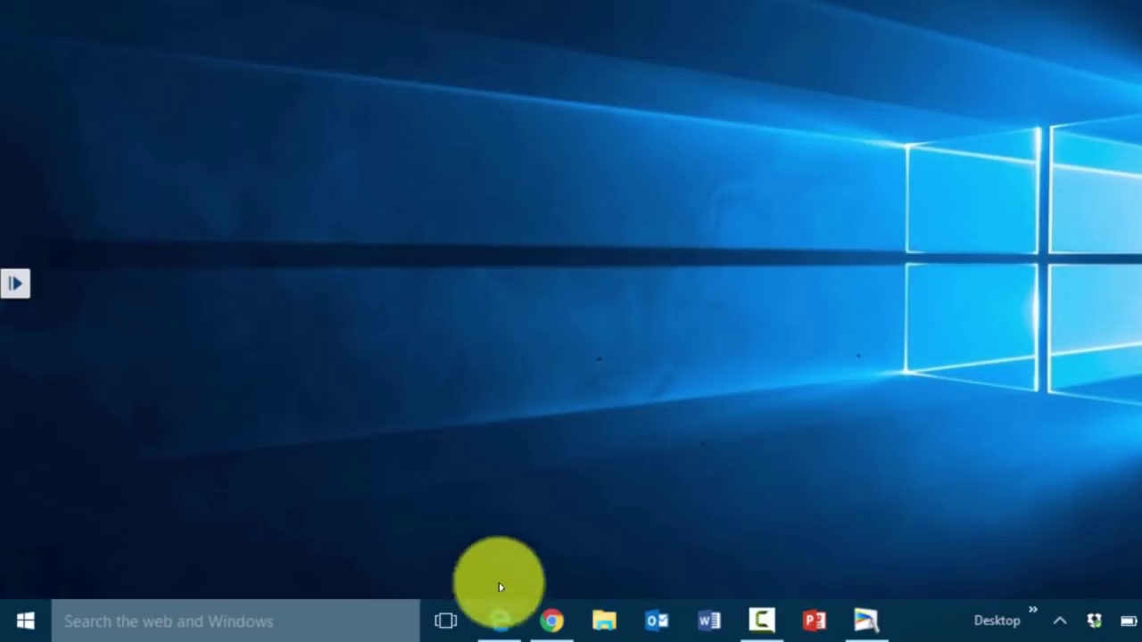
Step: Open File Explorer, search the web and Windows for "windows 10", and dismiss the results to return to File Explorer
click(606, 625)
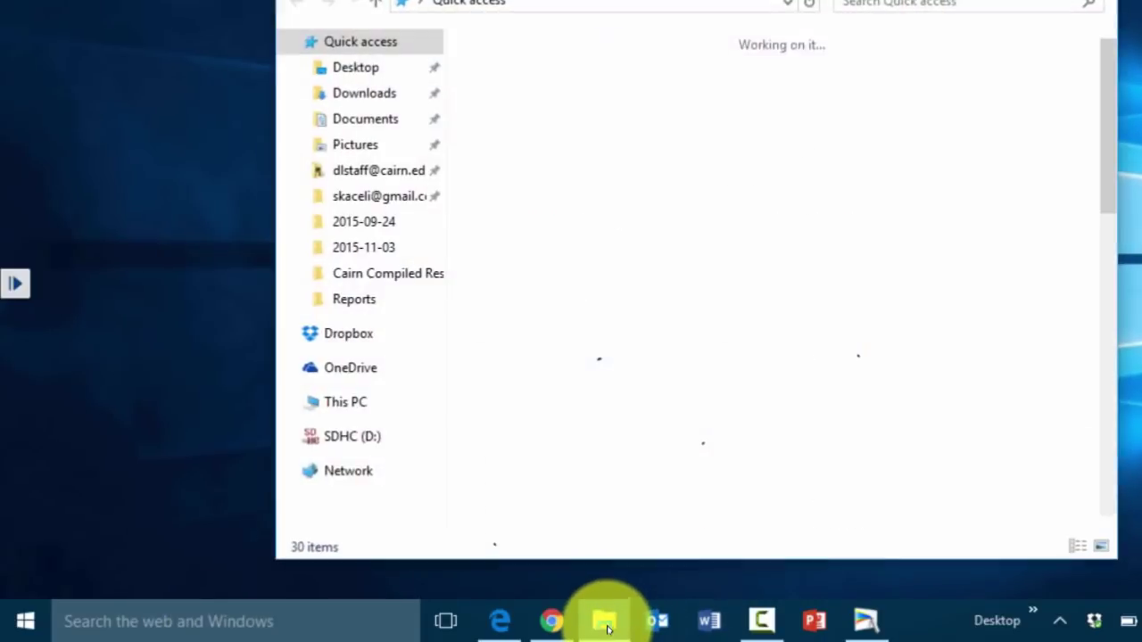
click(154, 620)
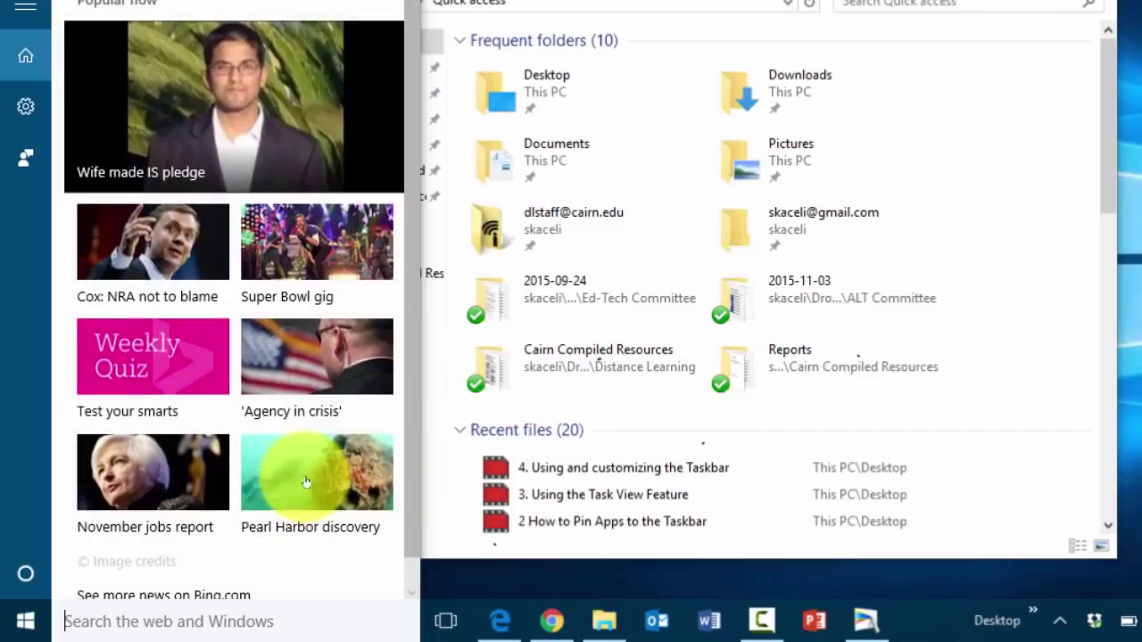
text(windows )
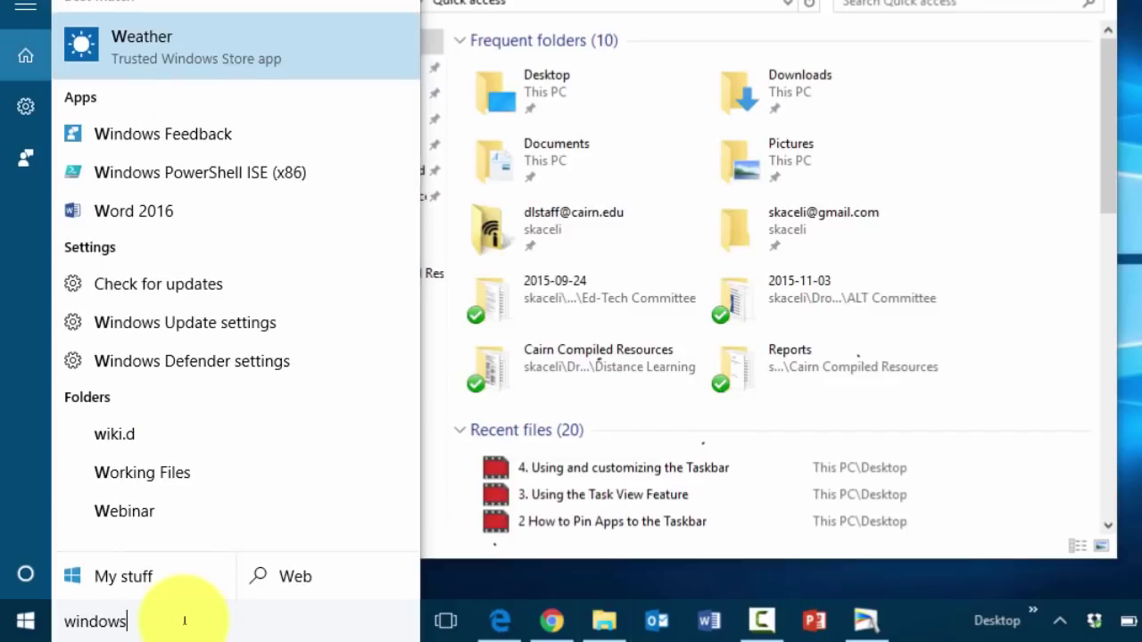
text(10)
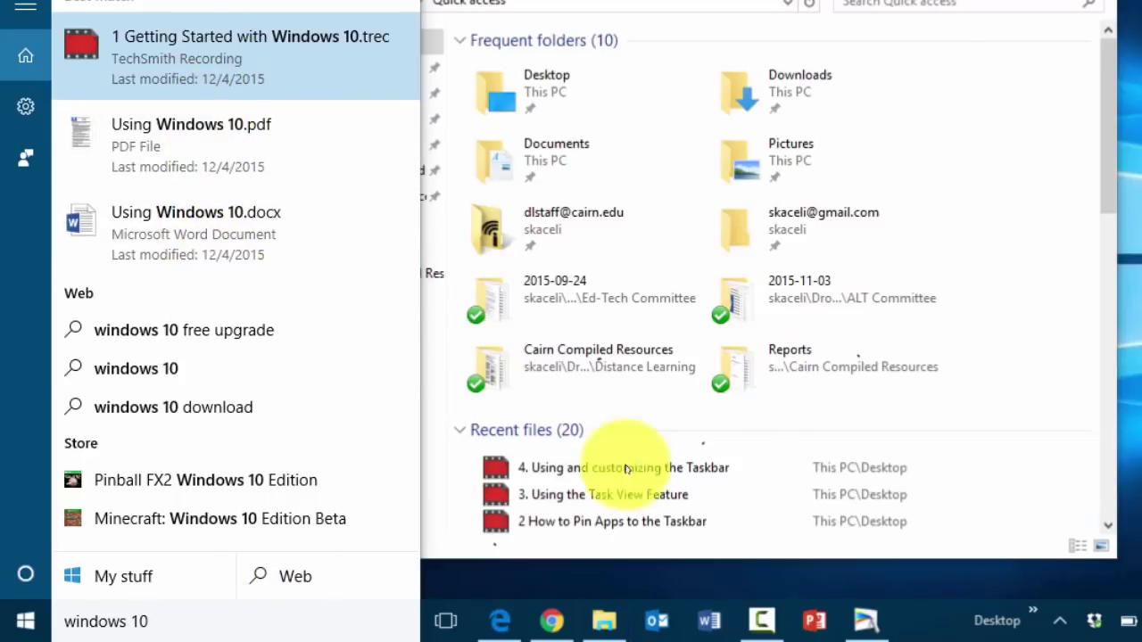
click(821, 1)
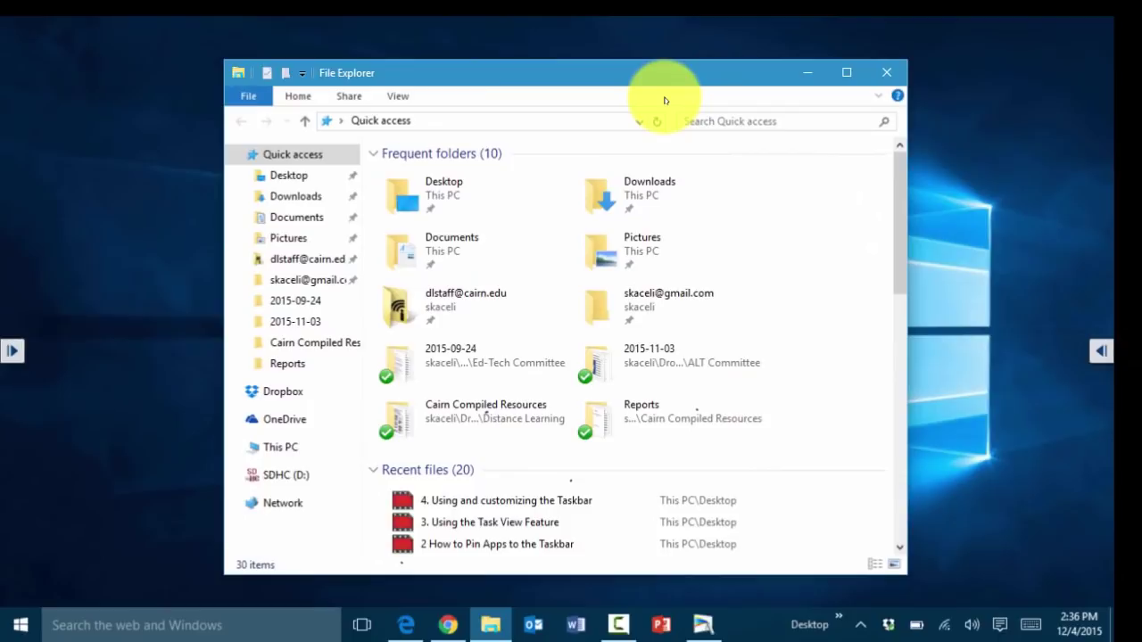
Step: View the Reports and Downloads folders from Quick access, and activate the Downloads search and the taskbar search
click(287, 363)
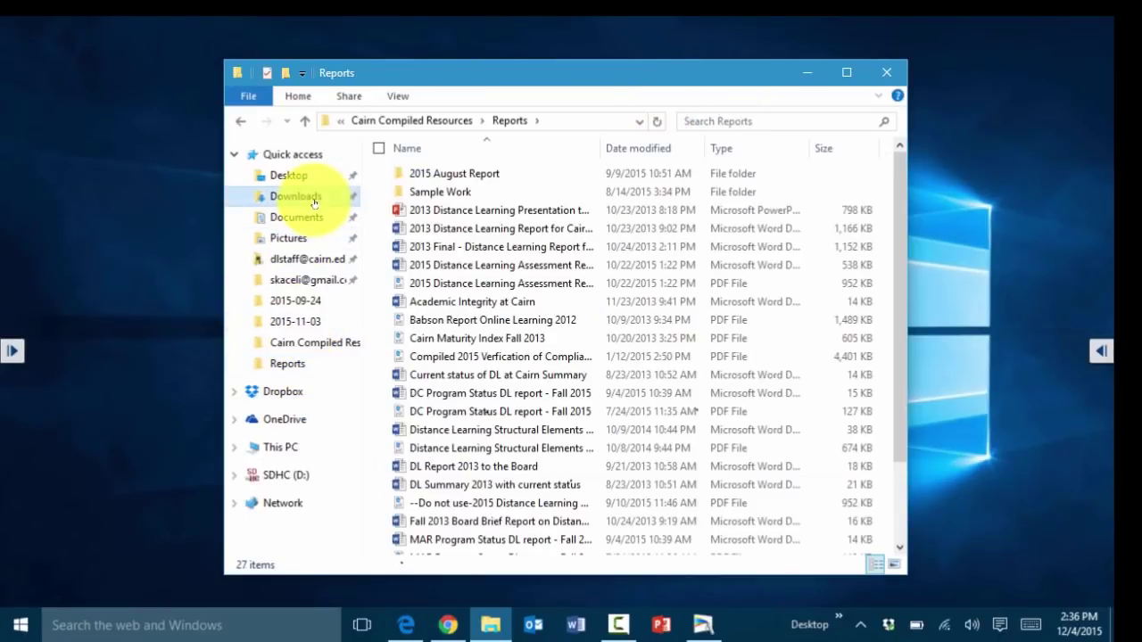
click(295, 196)
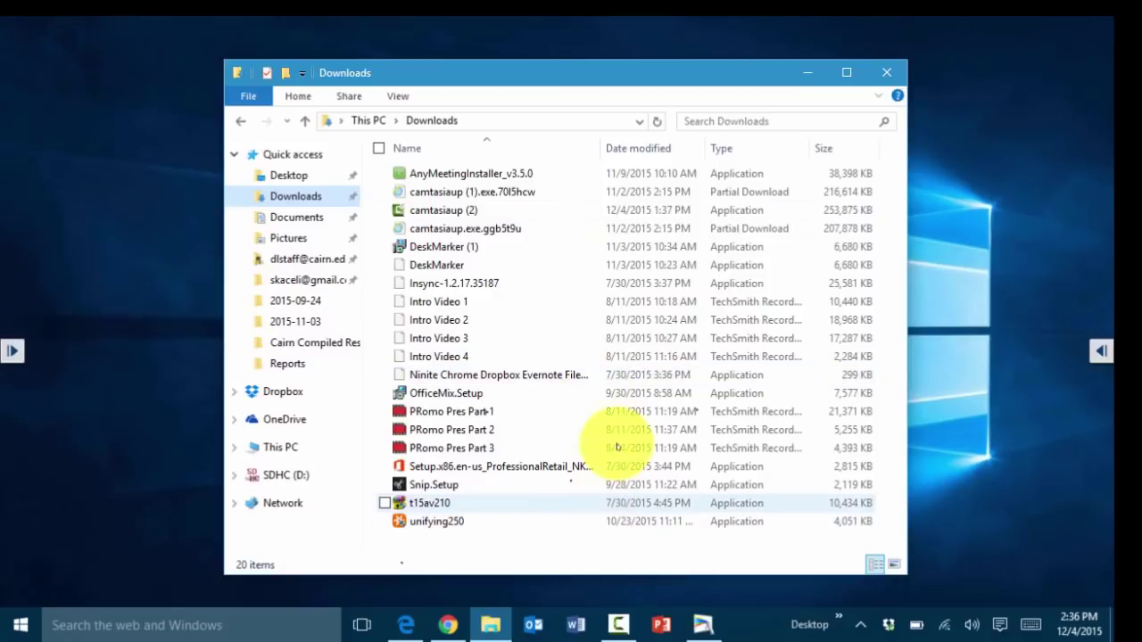
click(739, 118)
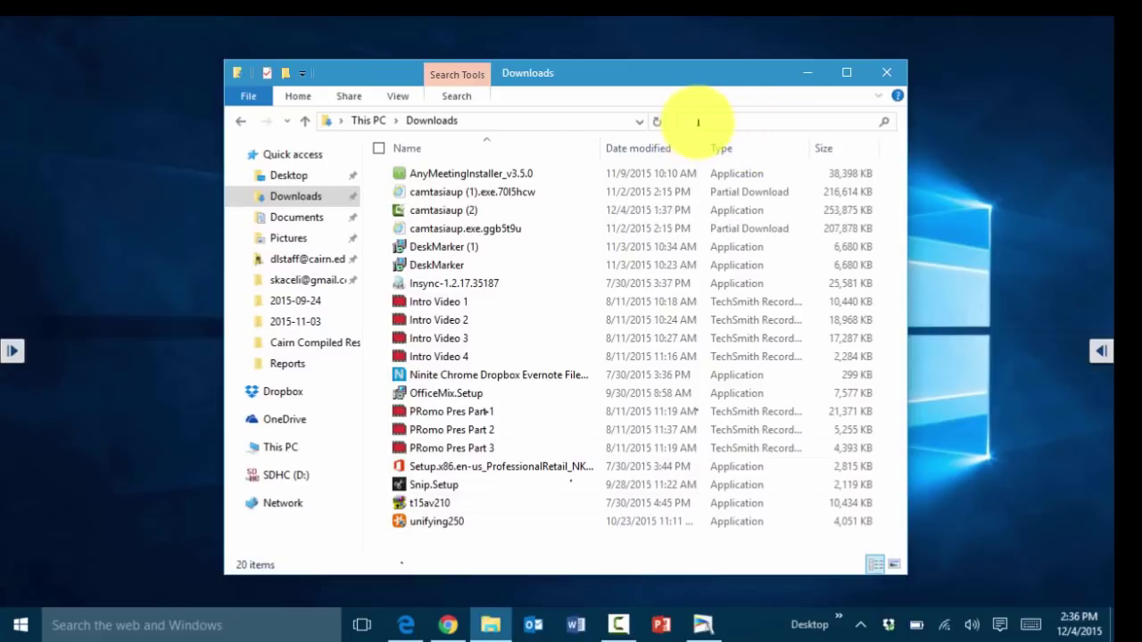
click(105, 622)
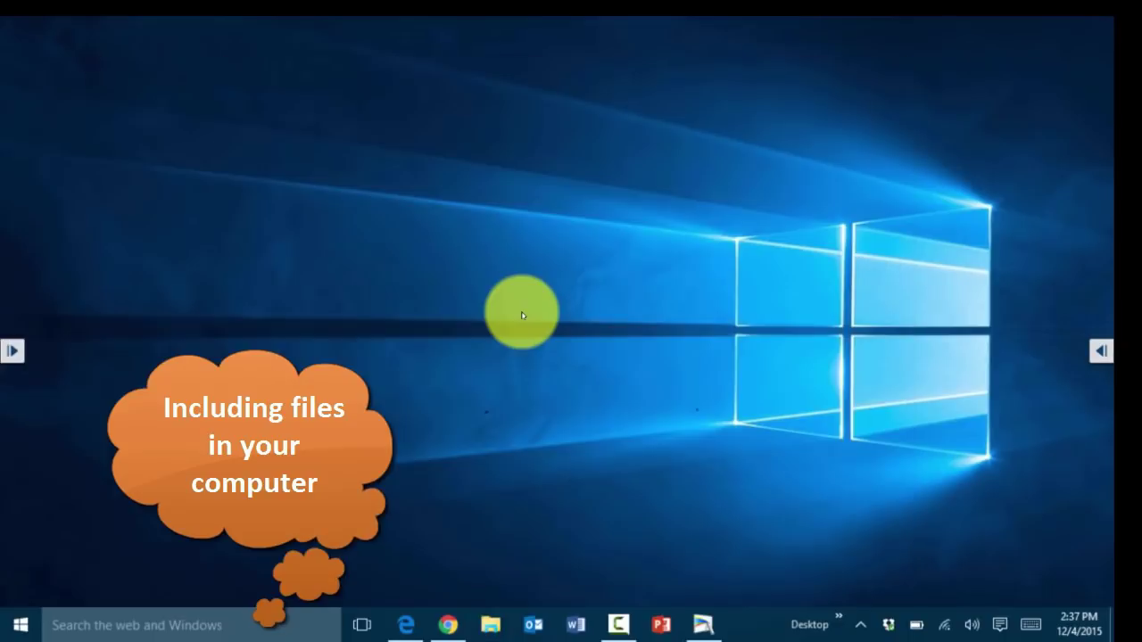
click(617, 624)
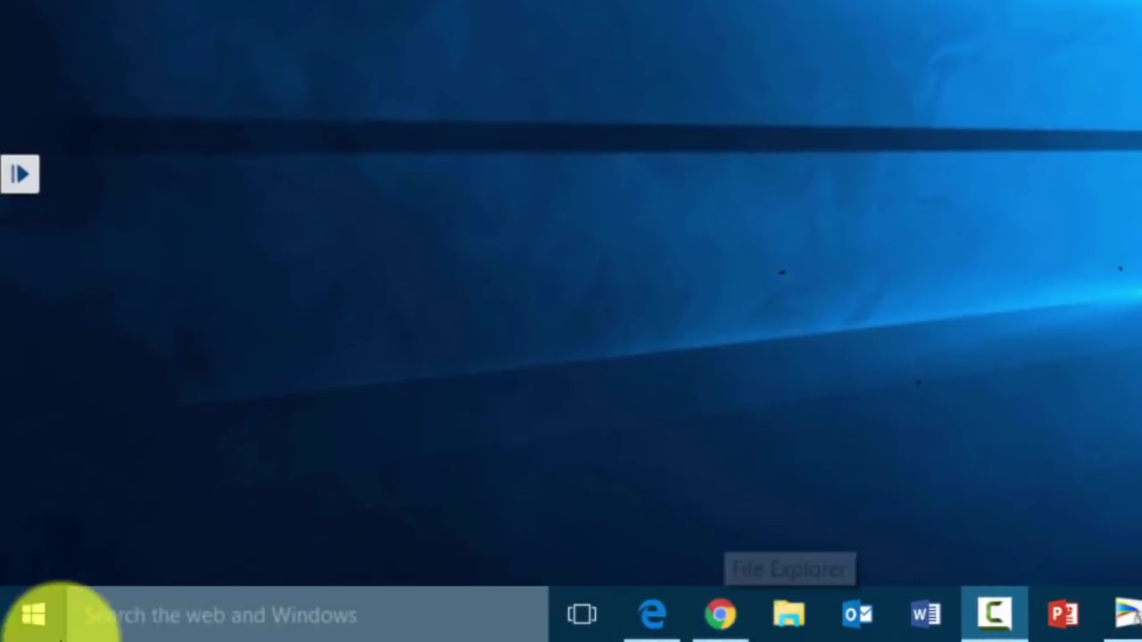
Step: Find File Explorer in the Start menu, open File Explorer, and look through the Quick access folders and recent files
click(31, 616)
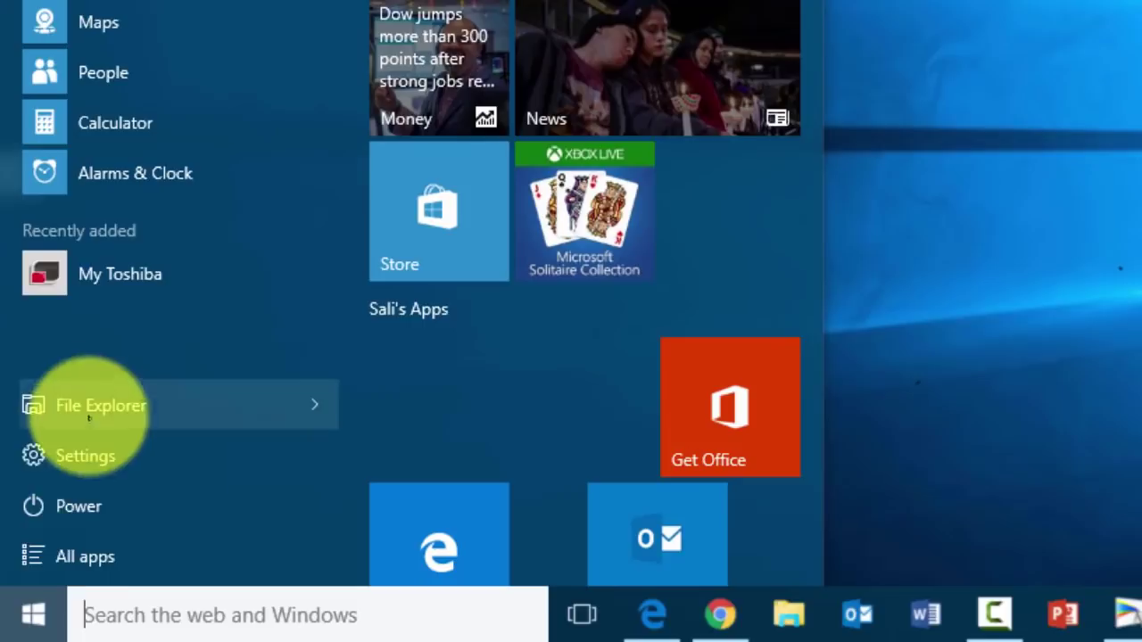
click(850, 417)
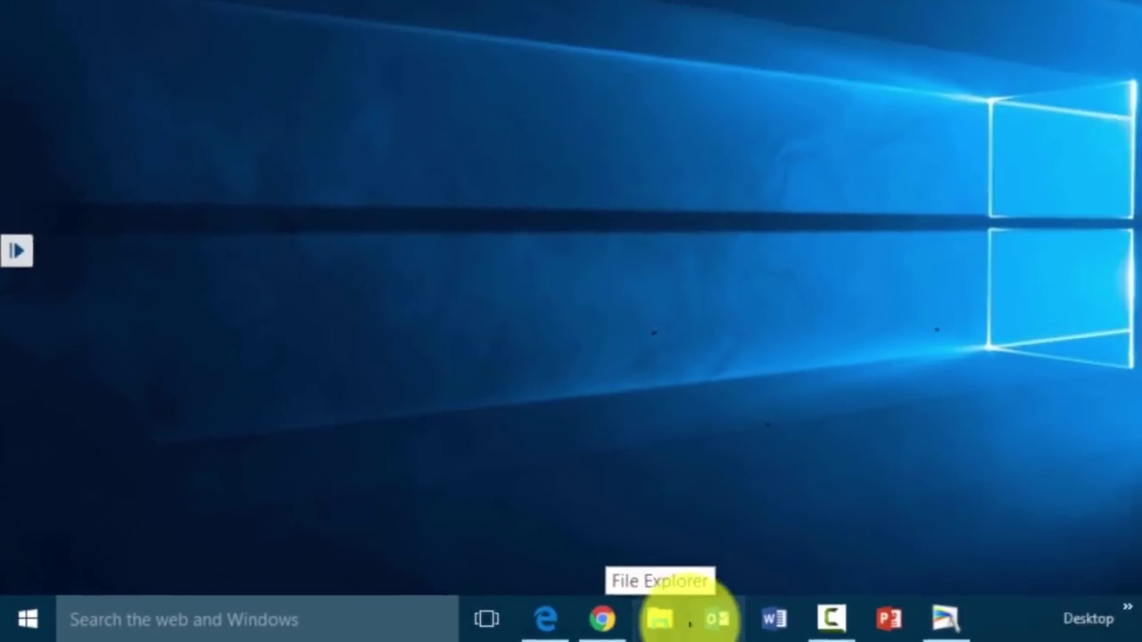
click(789, 614)
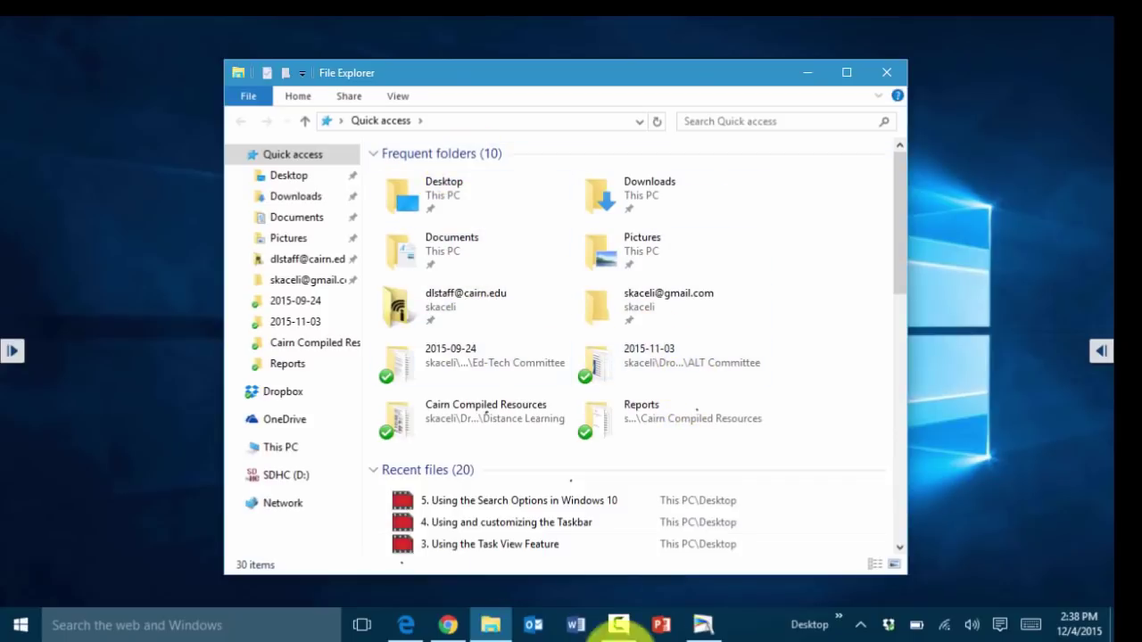
scroll(527, 543, down, 2)
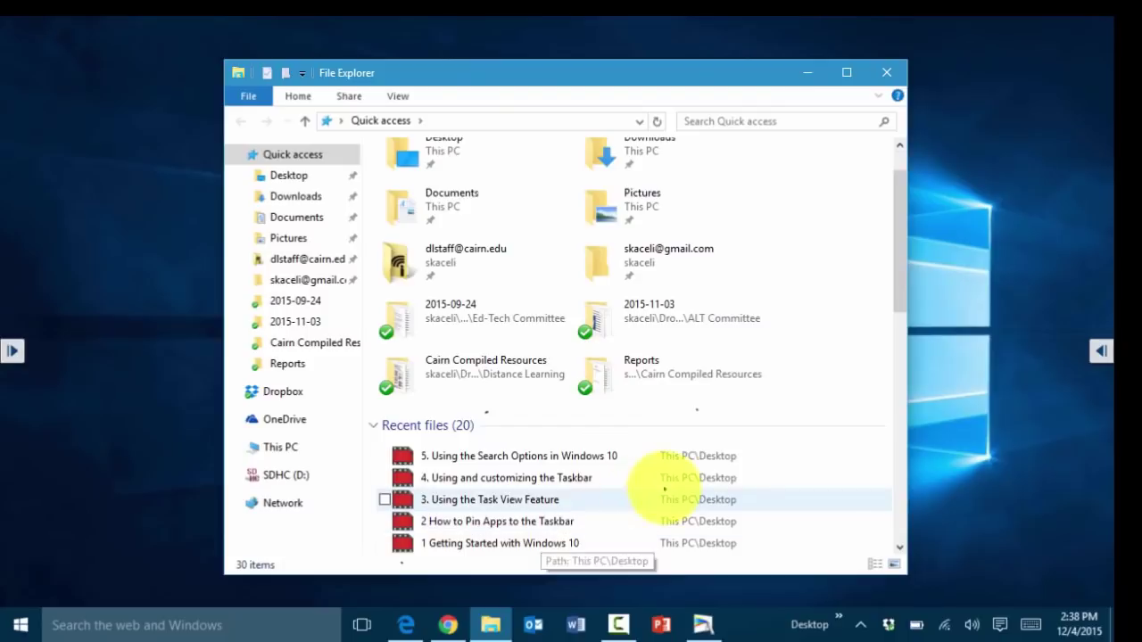
scroll(637, 502, up, 2)
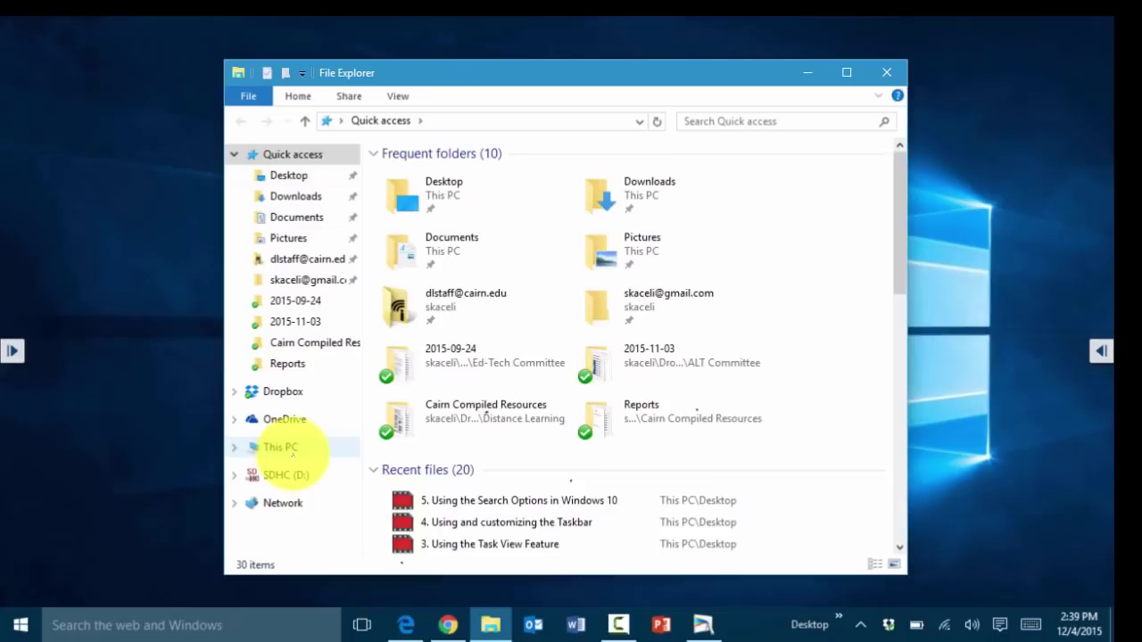
Step: Open Local Disk (C:) under This PC and pin its Intel folder to Quick access
click(291, 448)
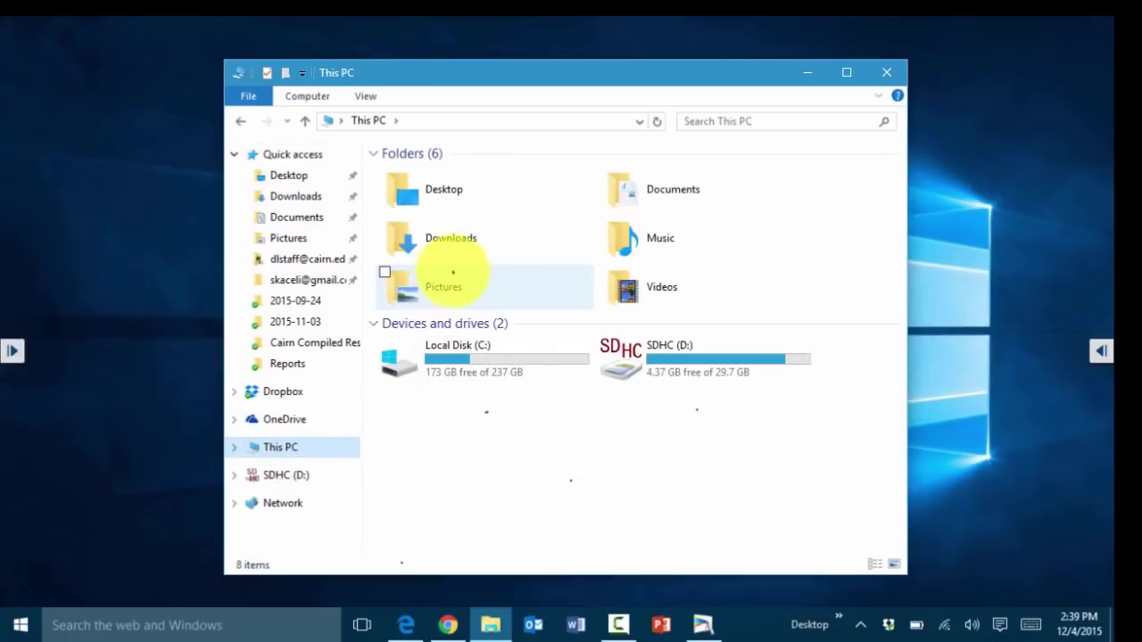
double_click(459, 361)
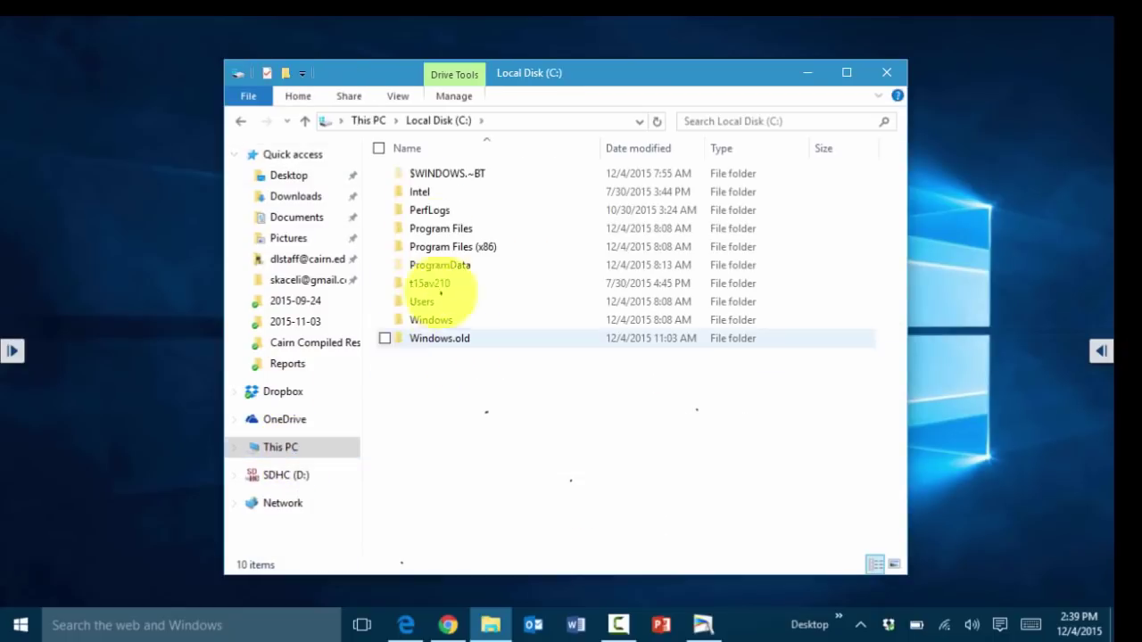
right_click(417, 193)
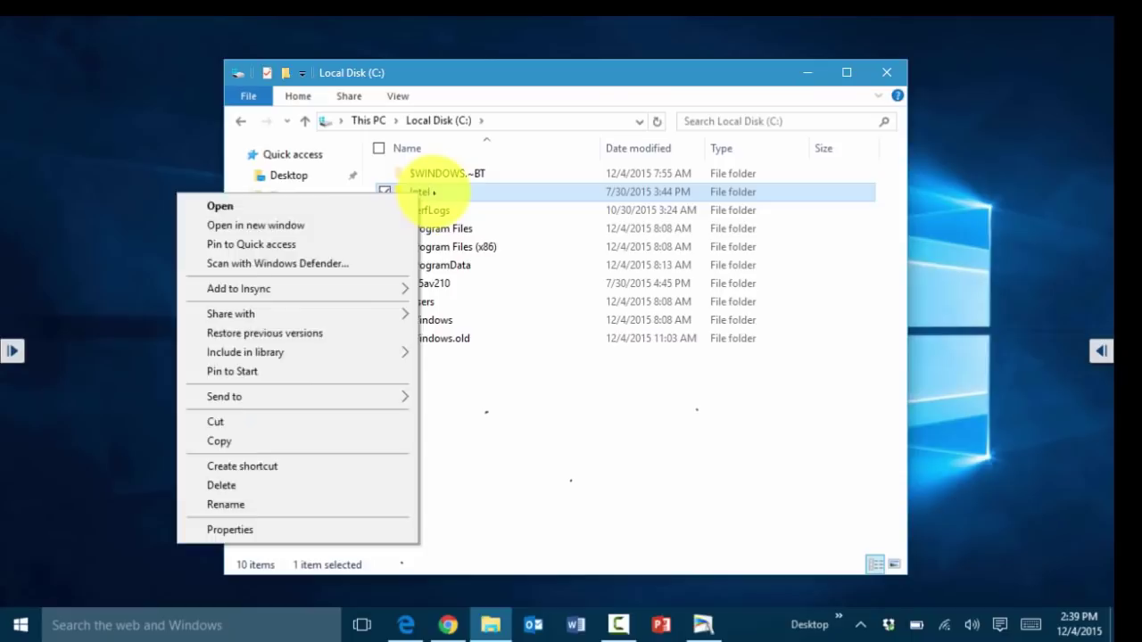
right_click(442, 192)
right_click(491, 191)
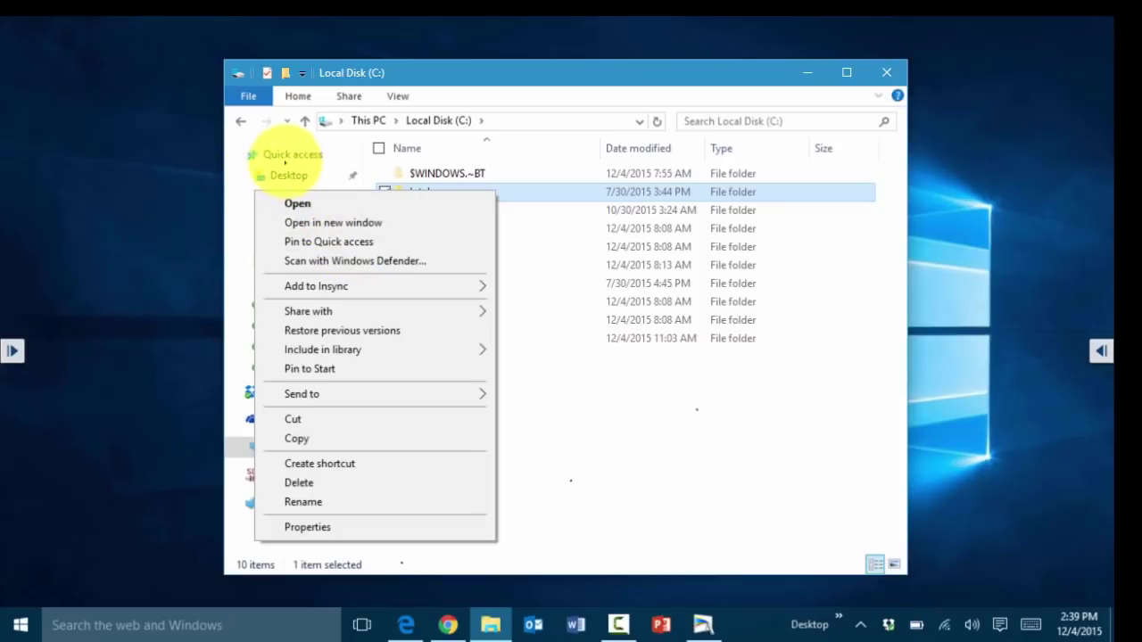
click(325, 241)
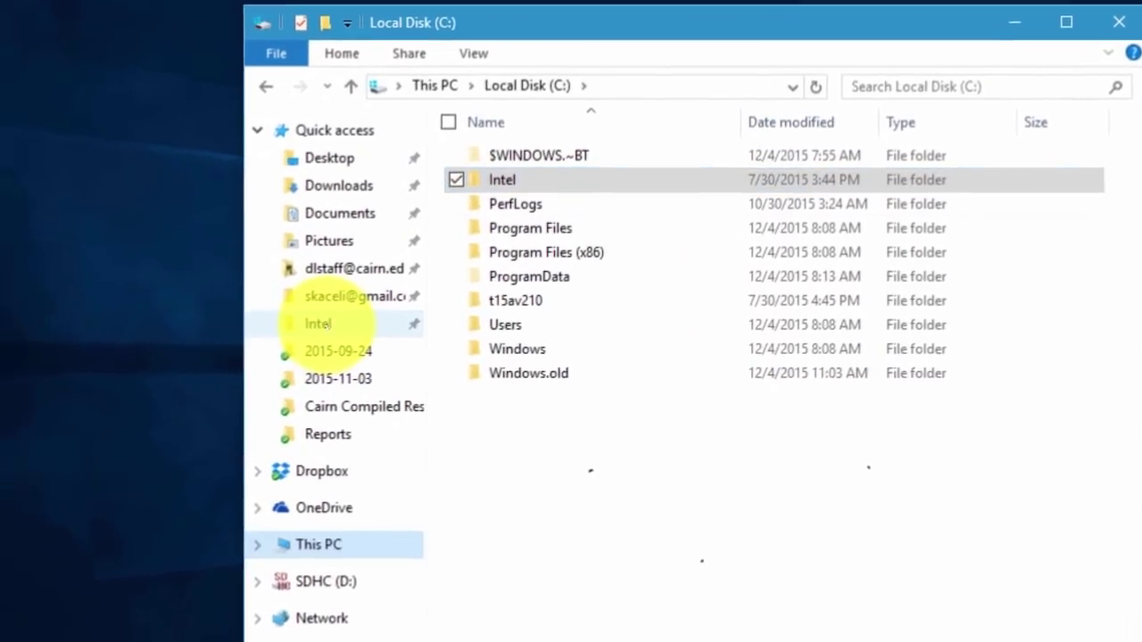
Step: Unpin the Intel folder from Quick access and clear the selection in Local Disk (C:)
right_click(228, 341)
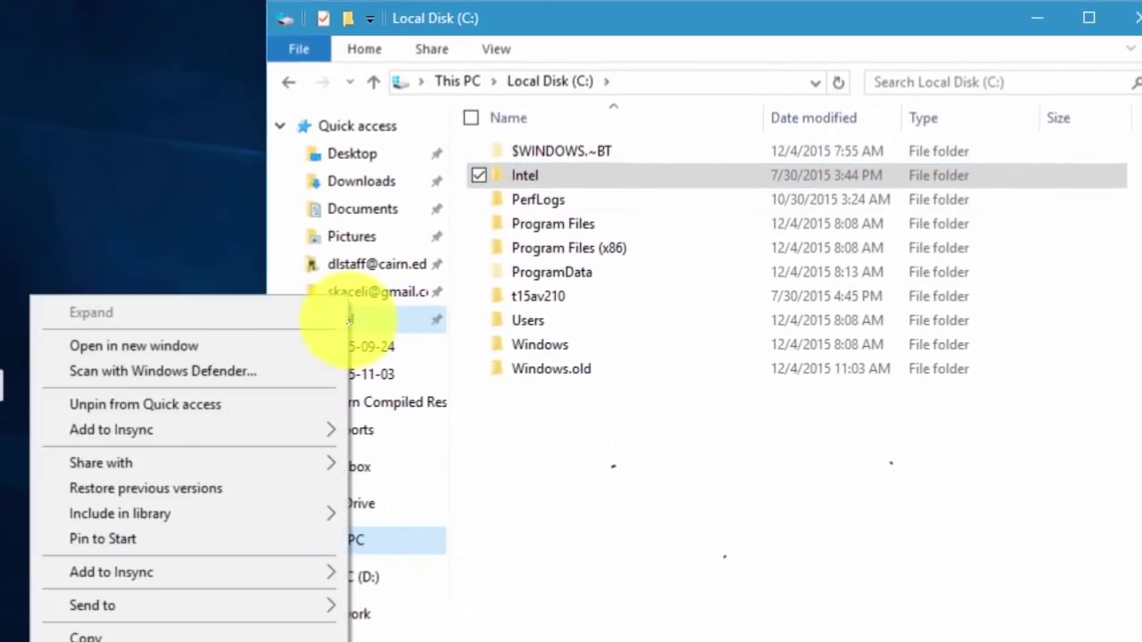
click(165, 406)
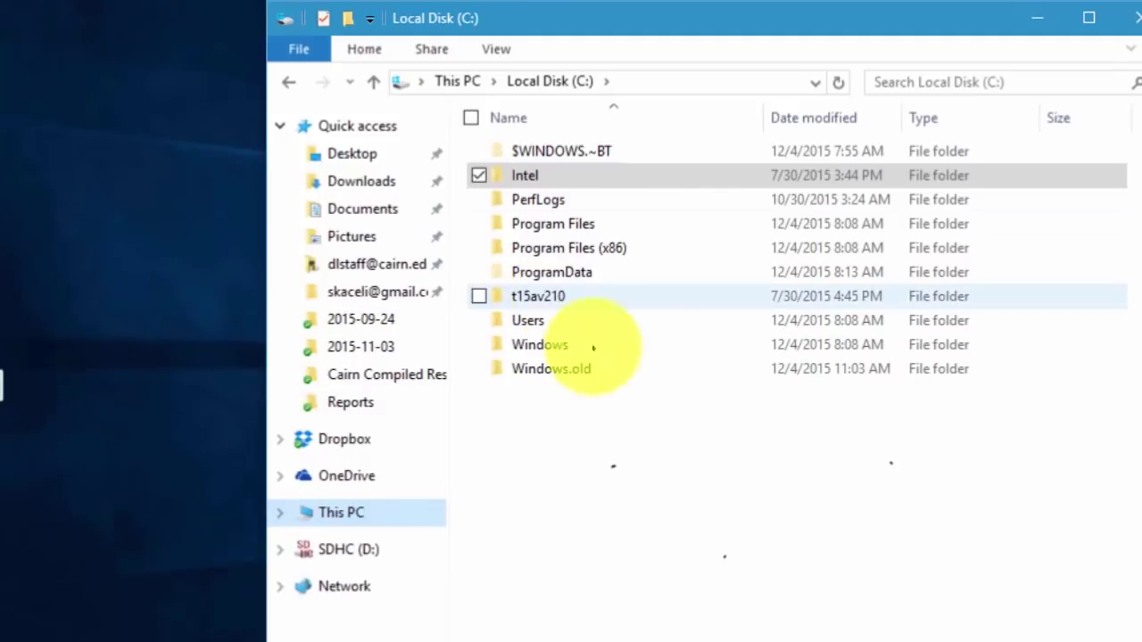
click(612, 438)
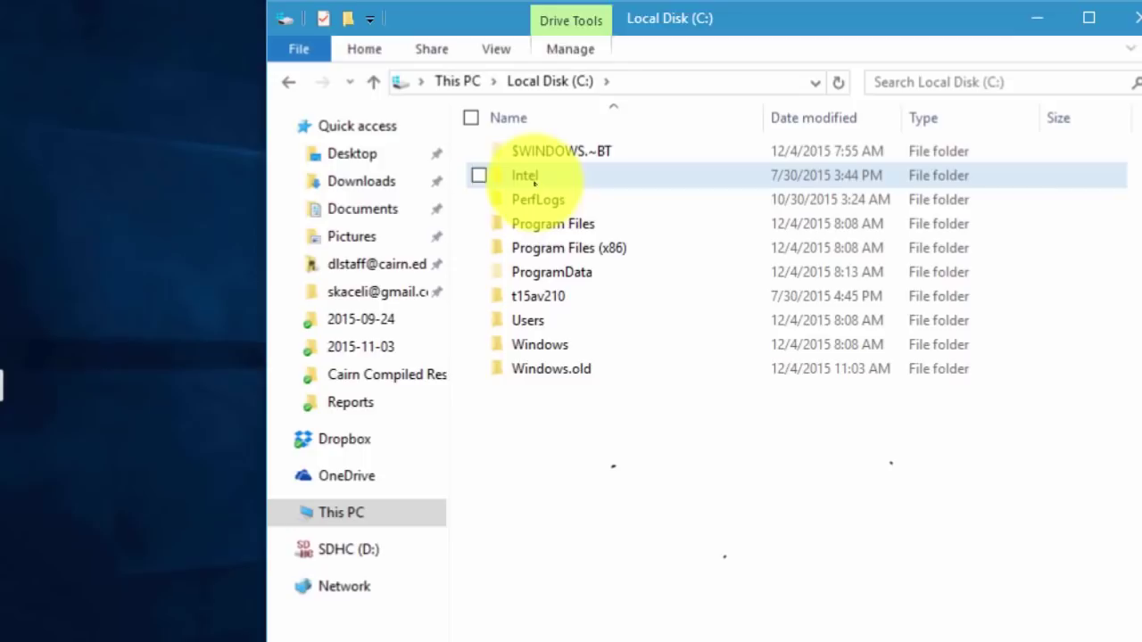
Step: Select the Intel folder, view the Home commands including Pin to Quick access, and clear the selection
click(544, 175)
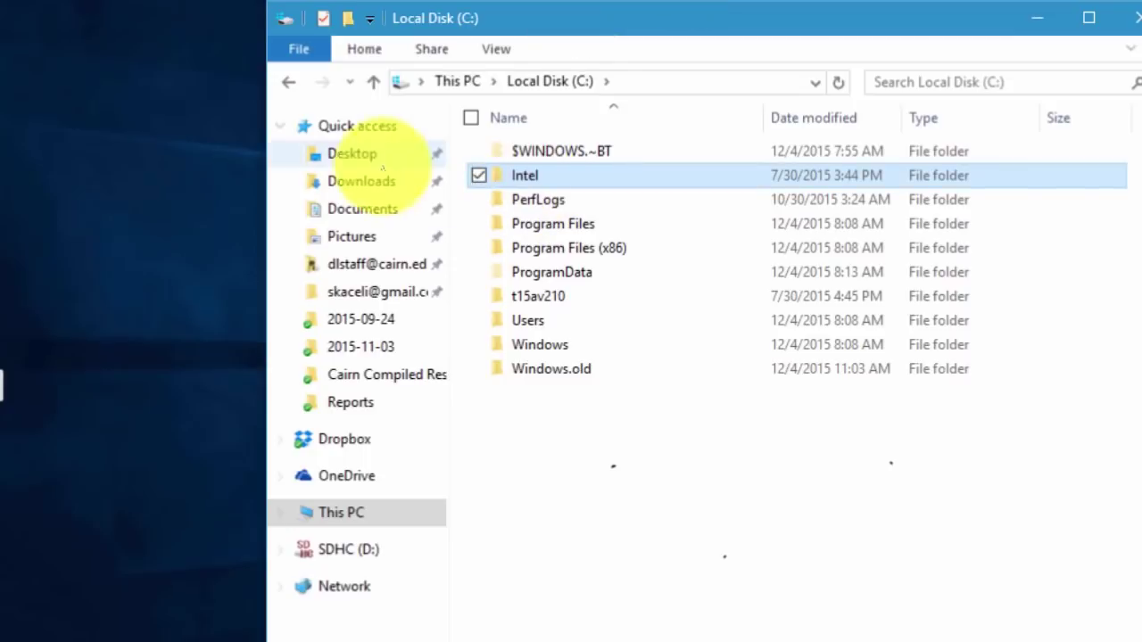
click(337, 49)
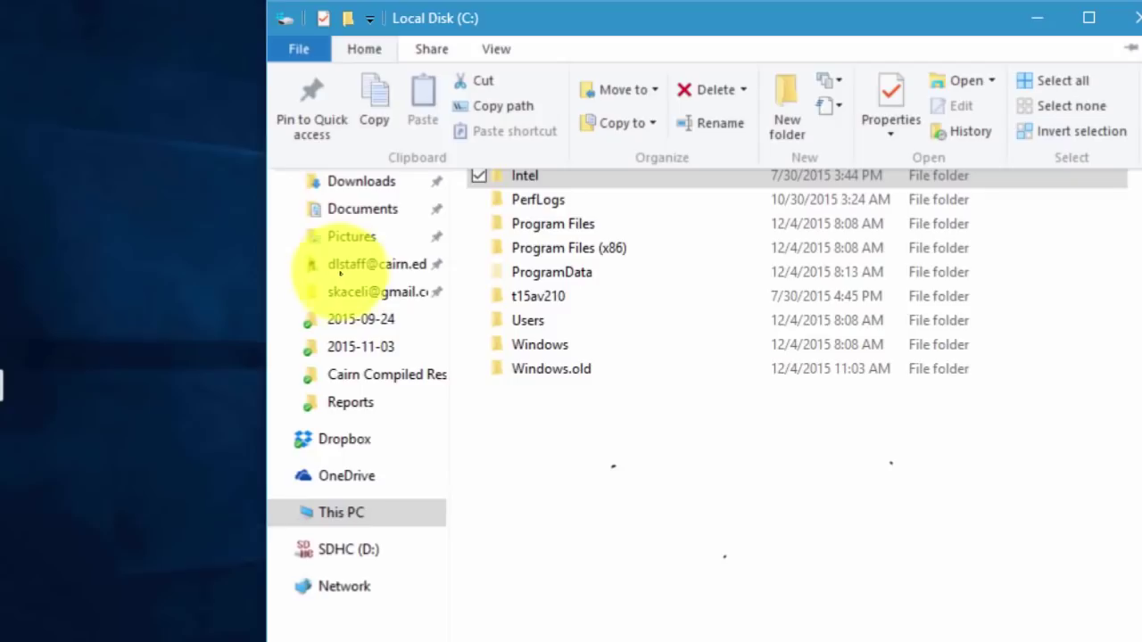
click(709, 442)
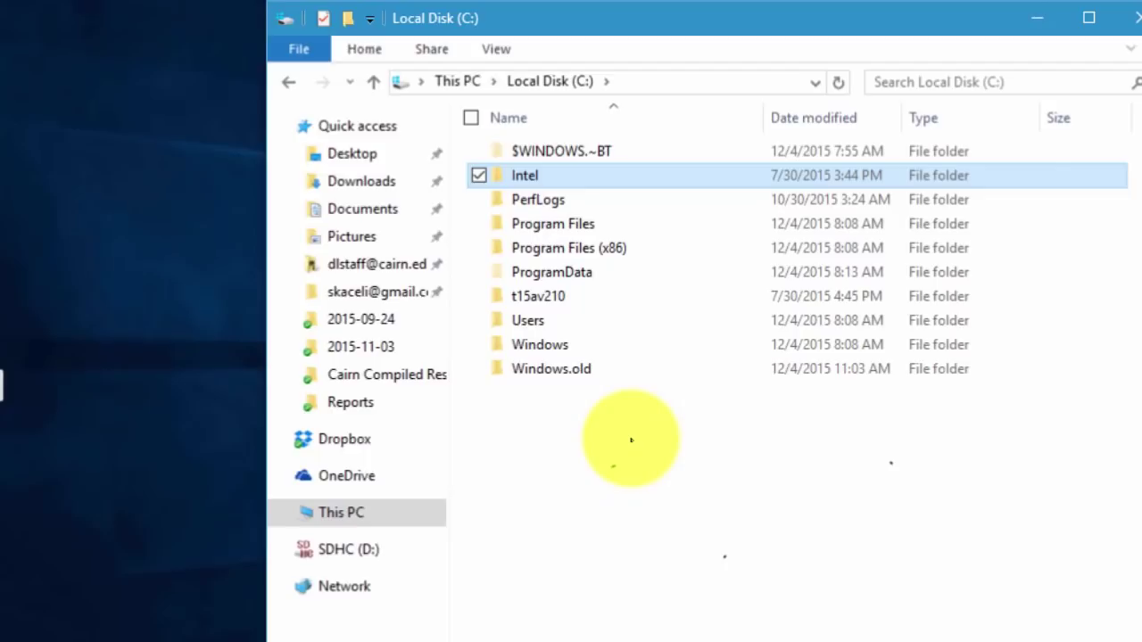
click(685, 484)
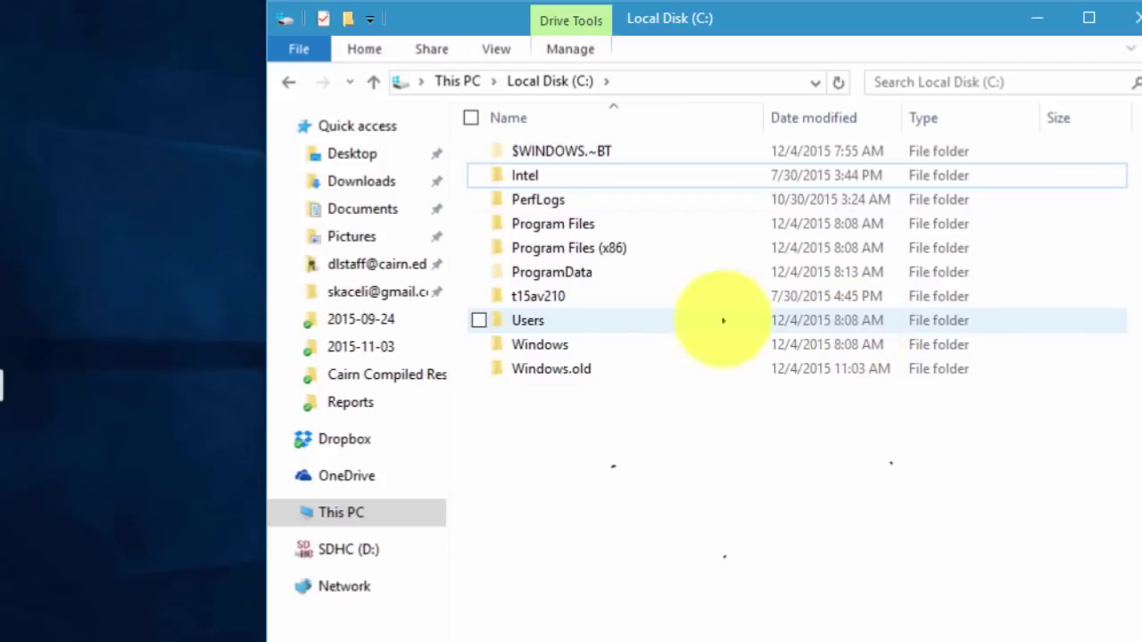
Step: Set Local Disk (C:) to the List layout and apply that view to all folders of this type through Folder Options
click(495, 49)
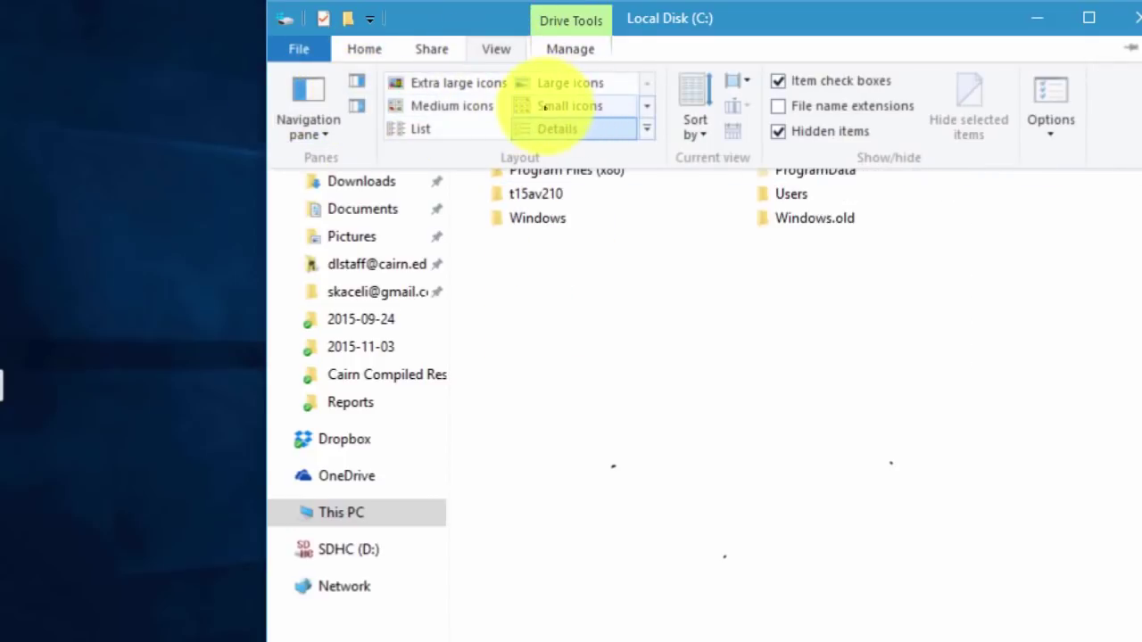
click(408, 131)
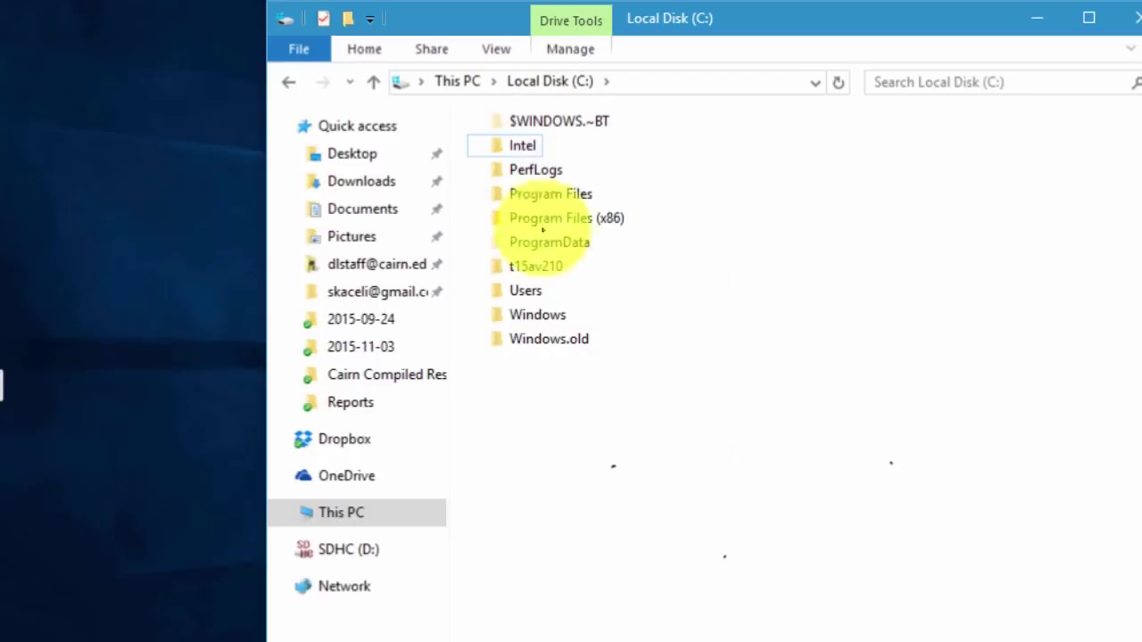
click(498, 49)
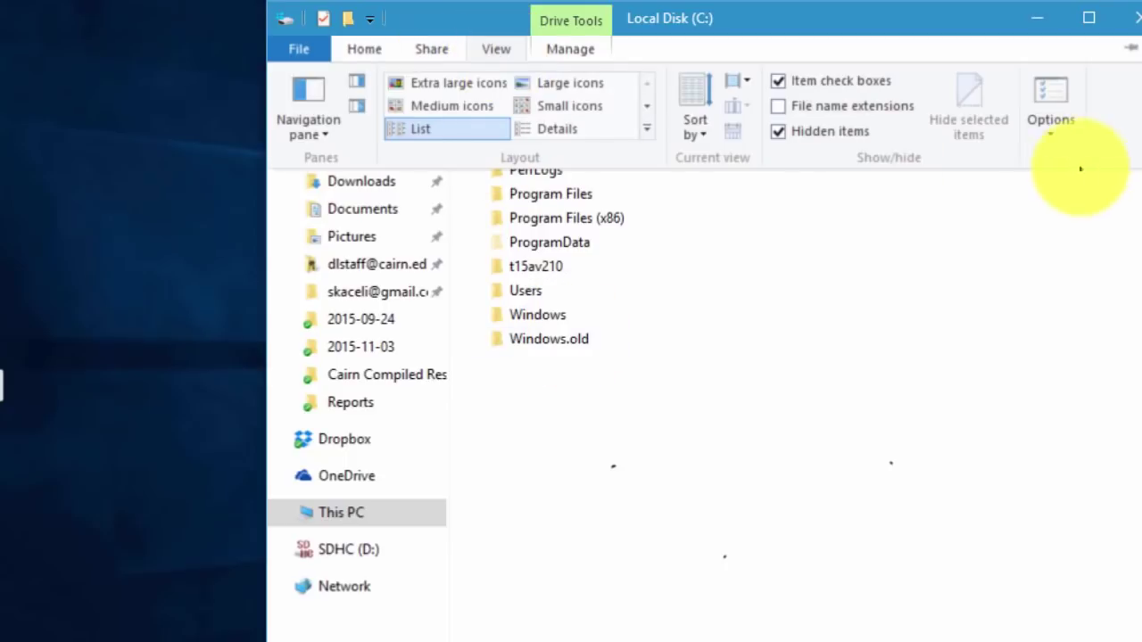
click(1050, 124)
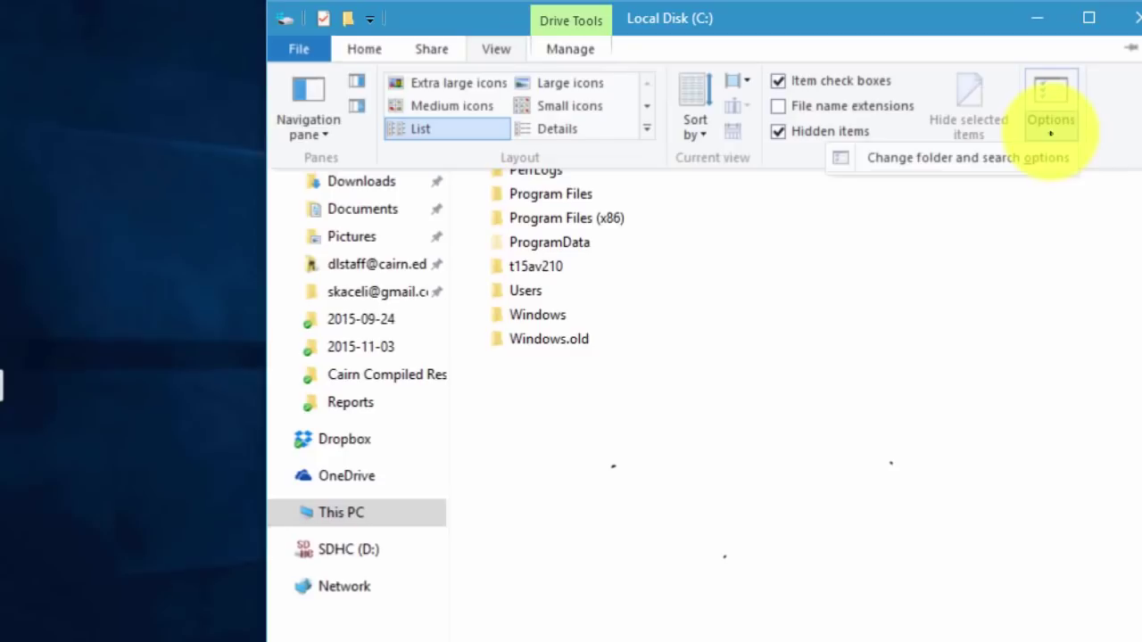
click(952, 161)
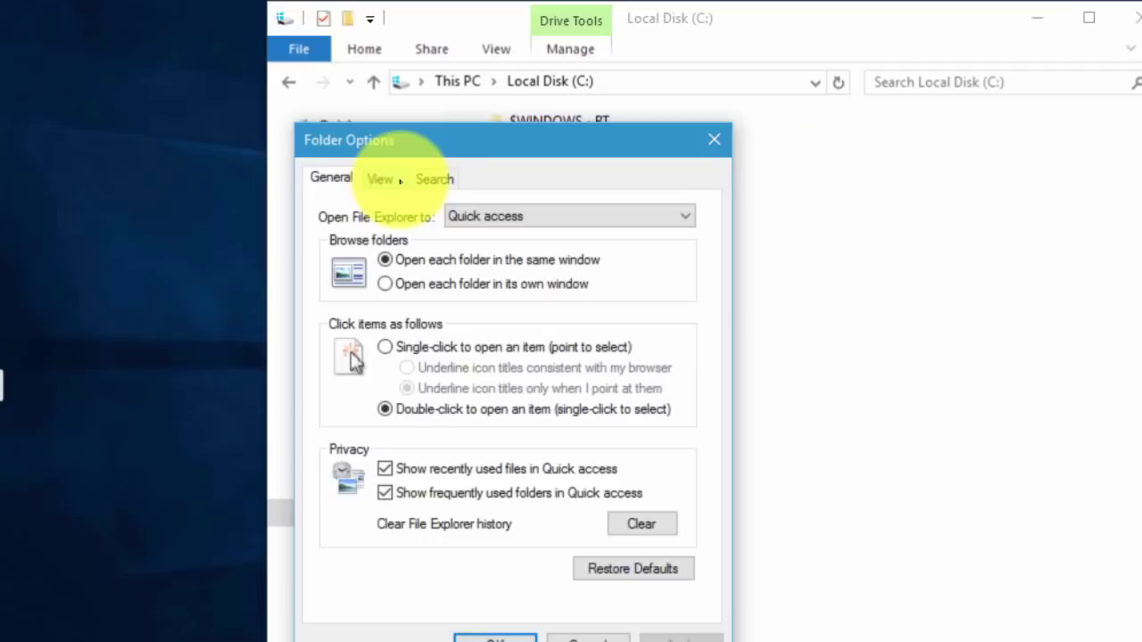
click(400, 180)
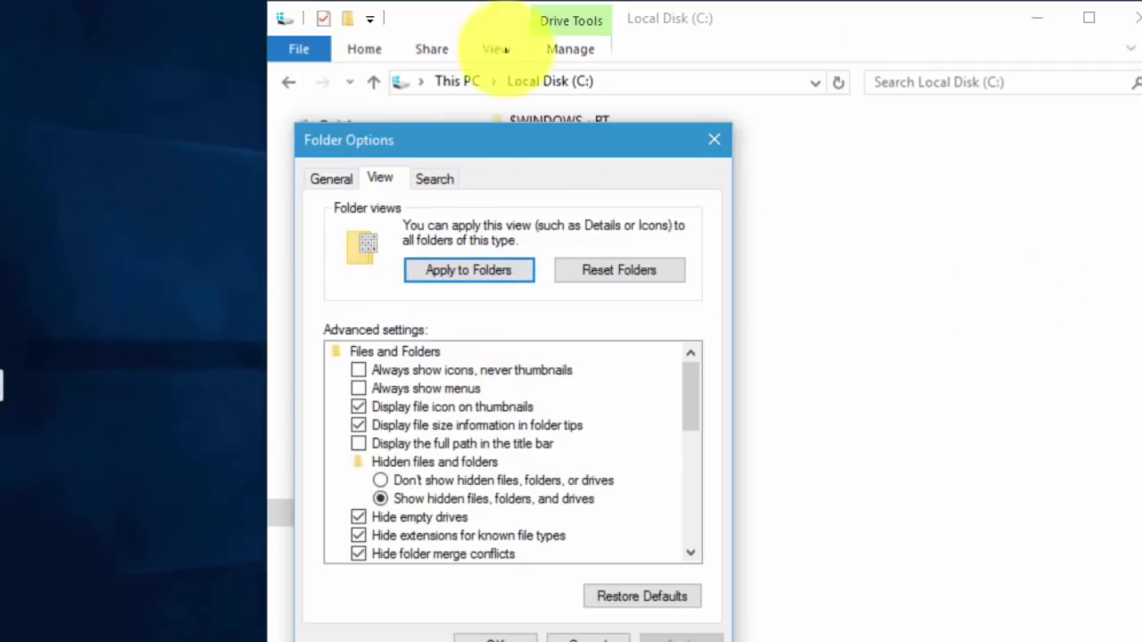
click(467, 270)
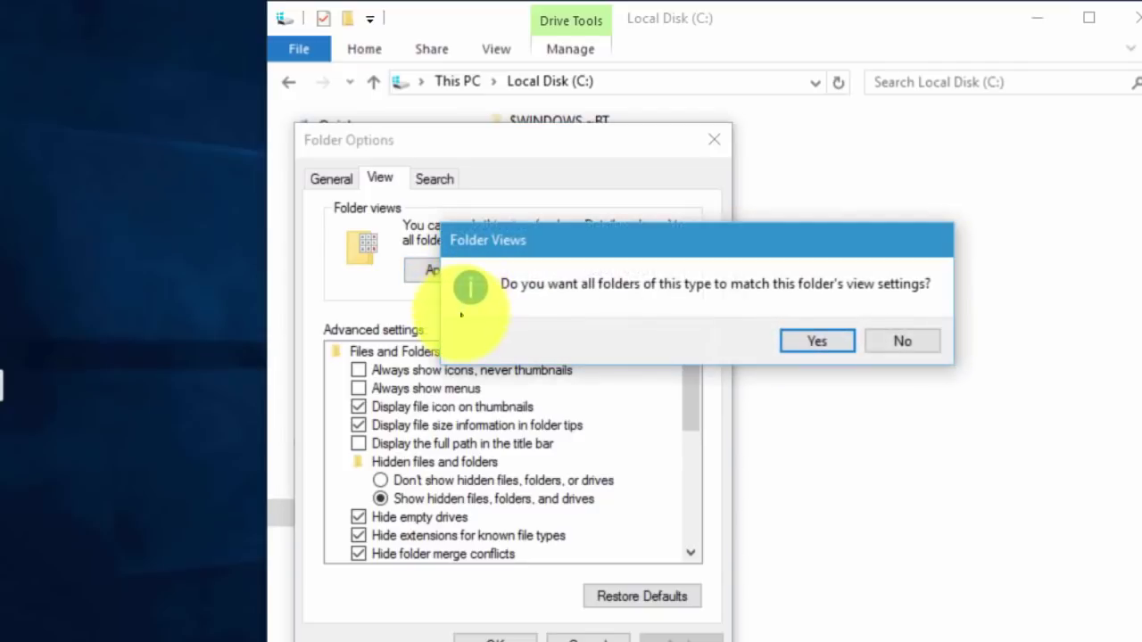
click(804, 350)
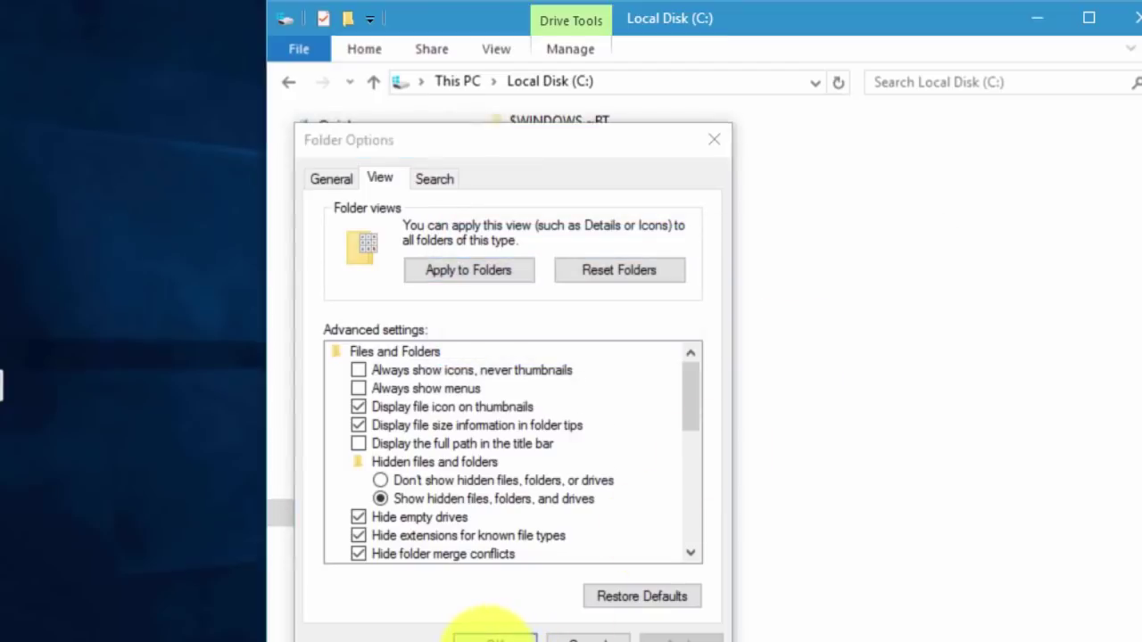
click(496, 639)
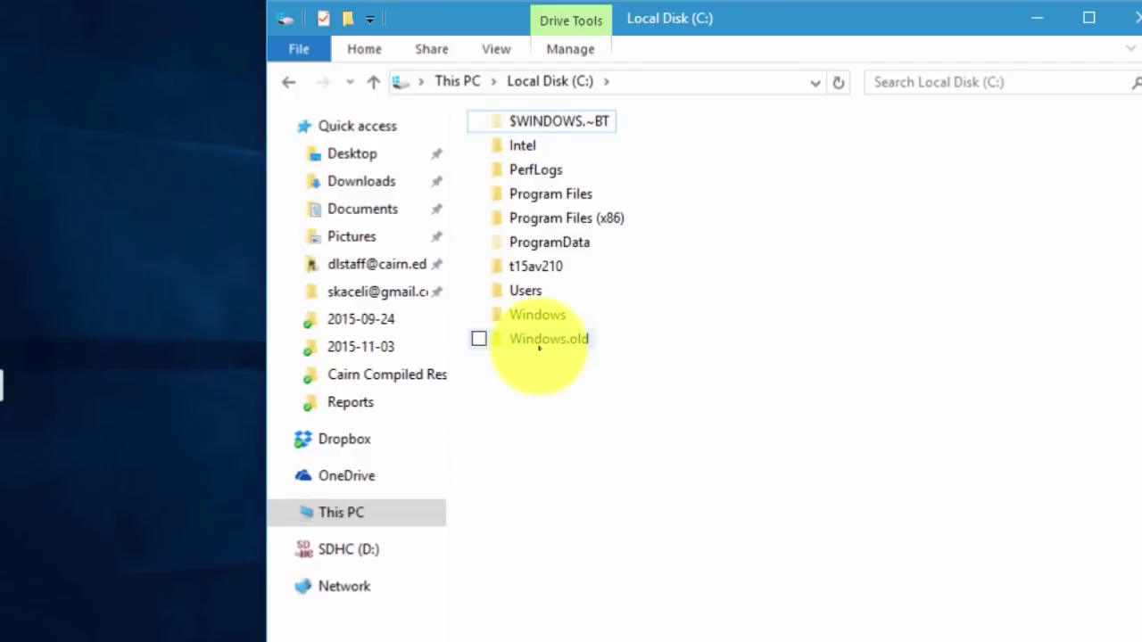
Step: Check the List layout in the Windows.old and Windows folders on Local Disk (C:), looking through the Windows folder's contents
double_click(538, 340)
click(283, 81)
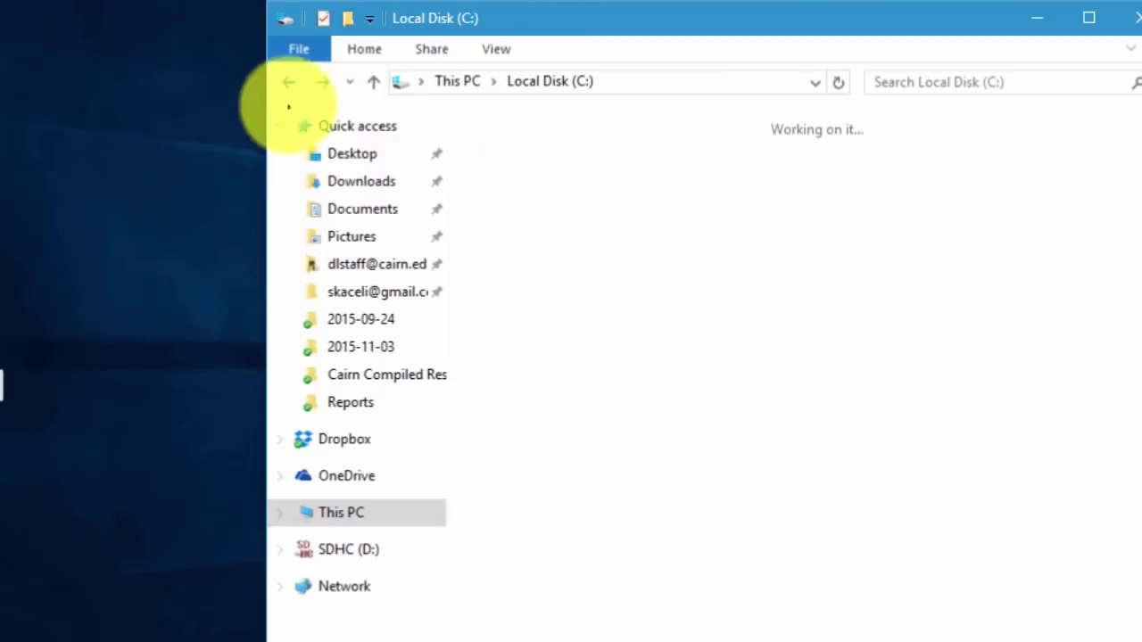
double_click(539, 312)
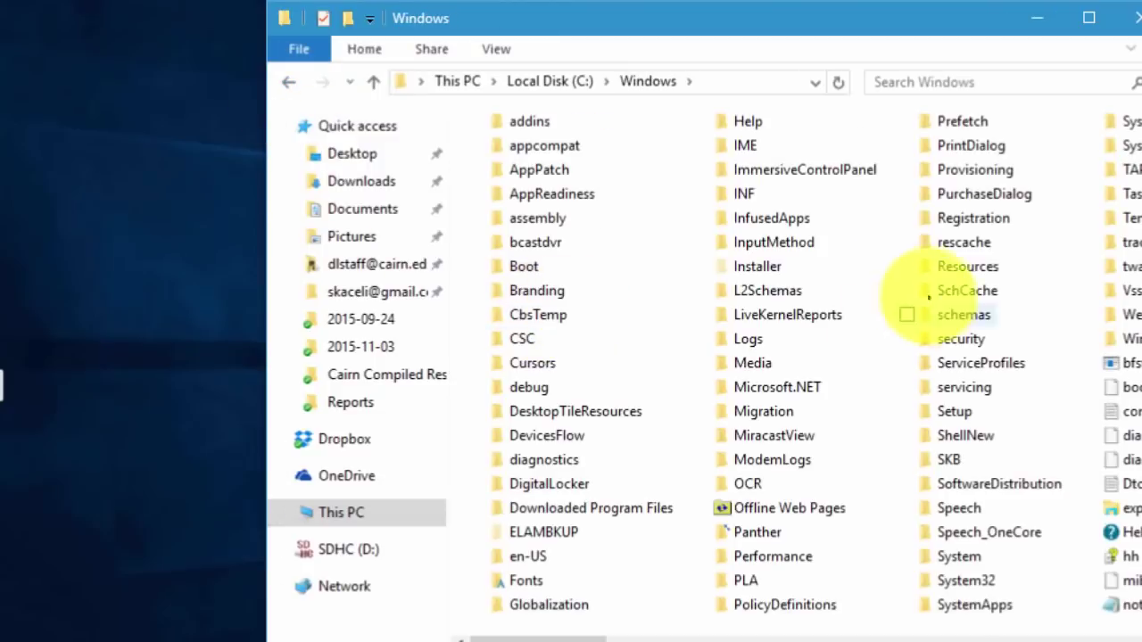
drag(535, 637, 904, 624)
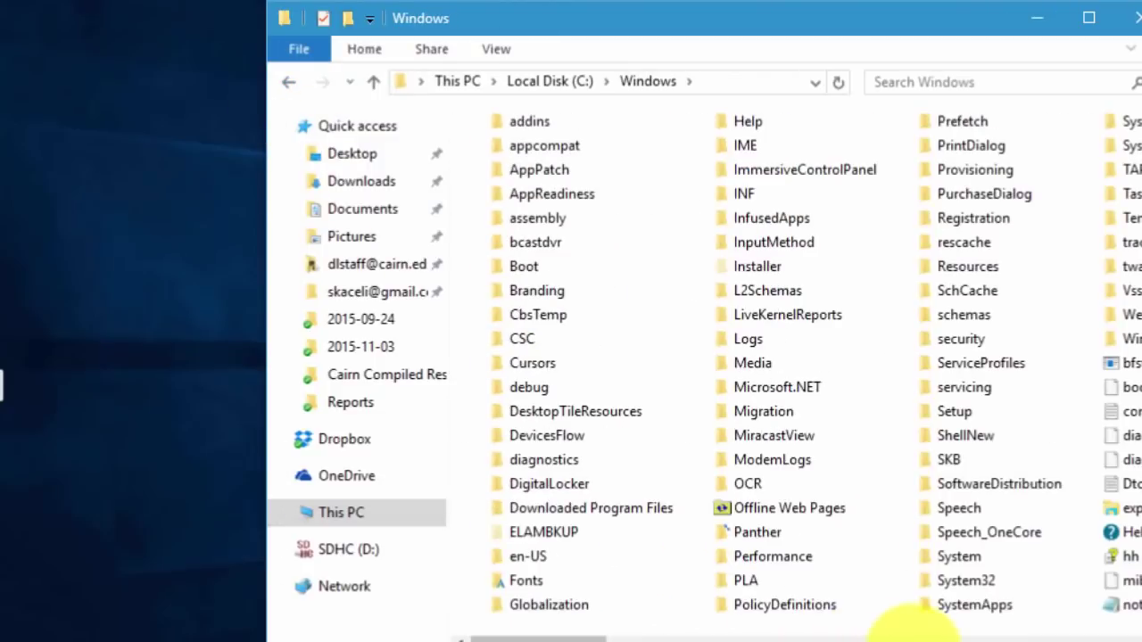
click(726, 637)
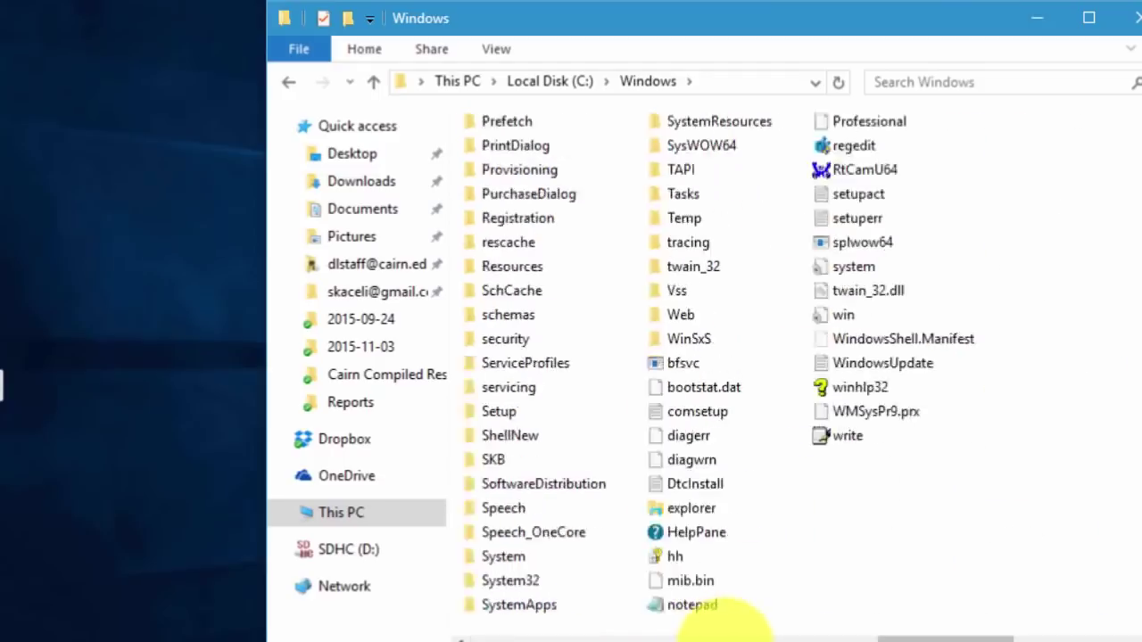
Step: Go back from the Windows folder to This PC and open Local Disk (C:) again
click(288, 81)
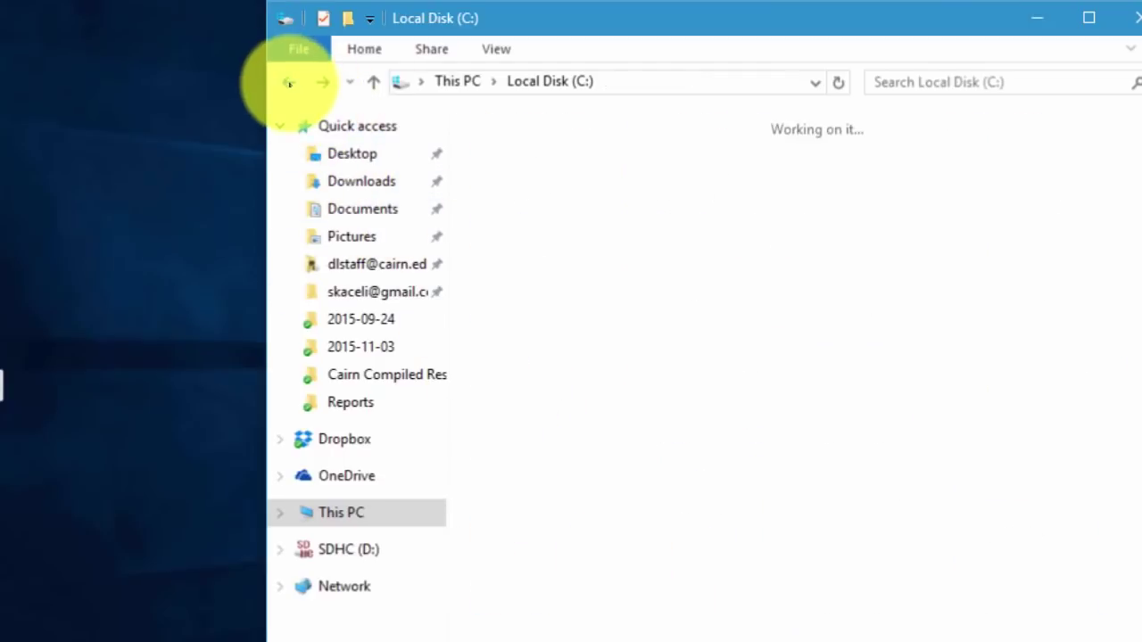
click(288, 81)
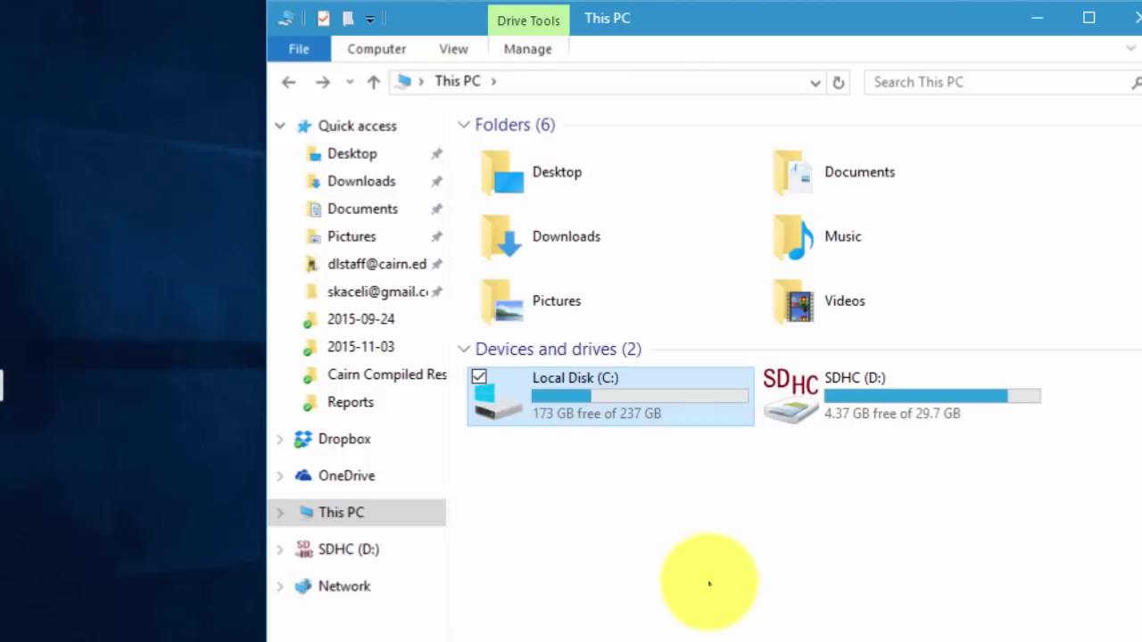
double_click(590, 409)
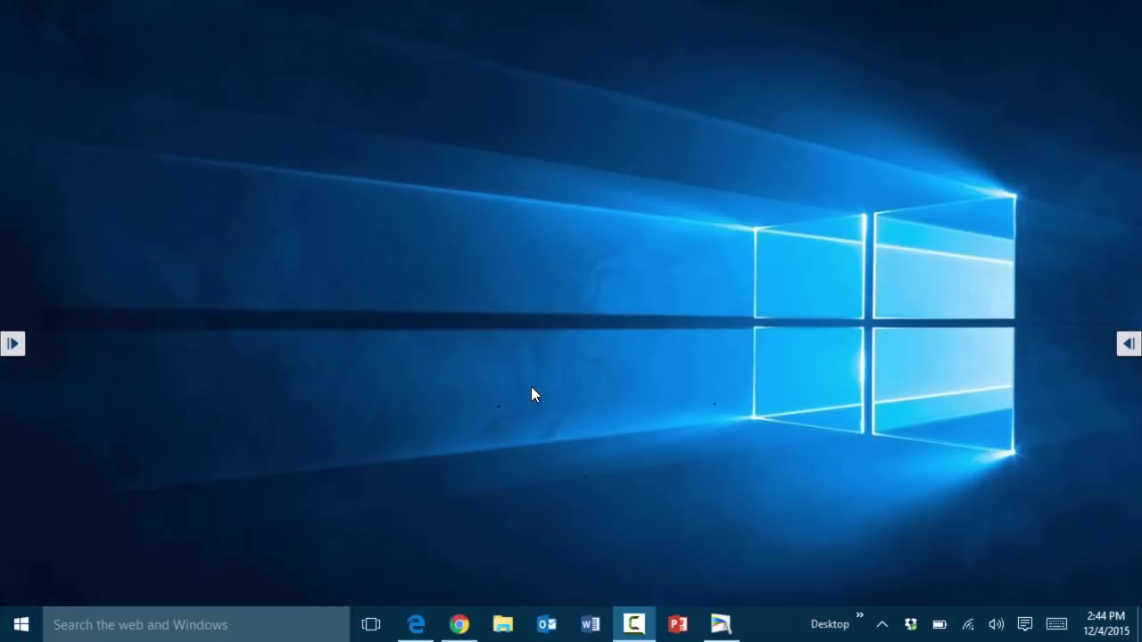
Step: Switch to Microsoft Edge, select the Yahoo page's address, and open a new tab with its web address box ready for entry
click(419, 629)
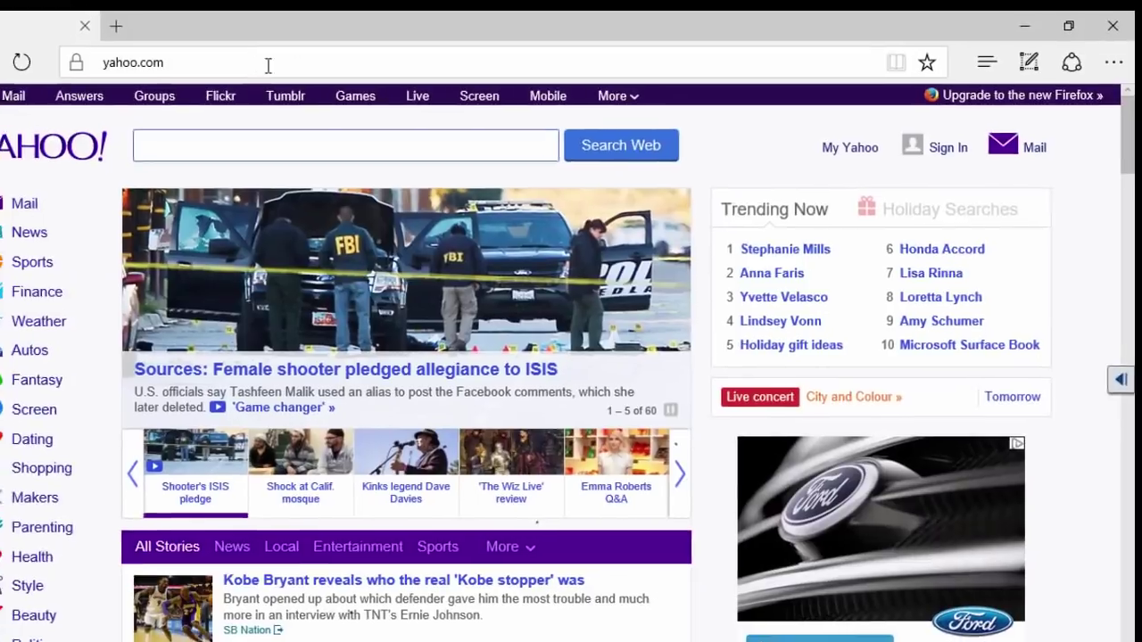
click(267, 54)
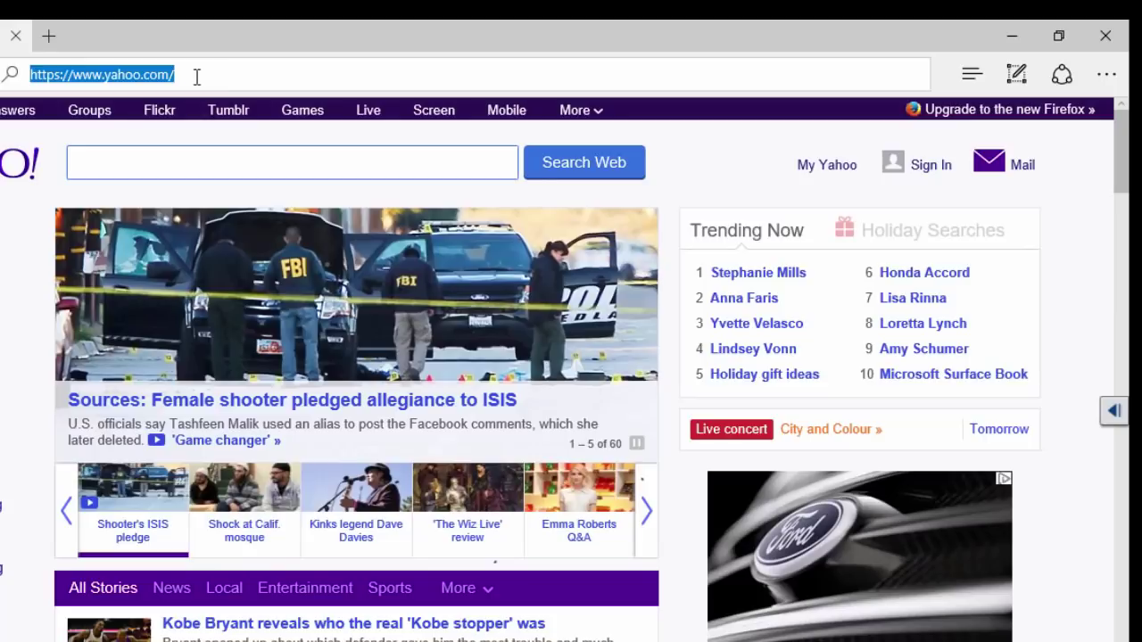
click(59, 41)
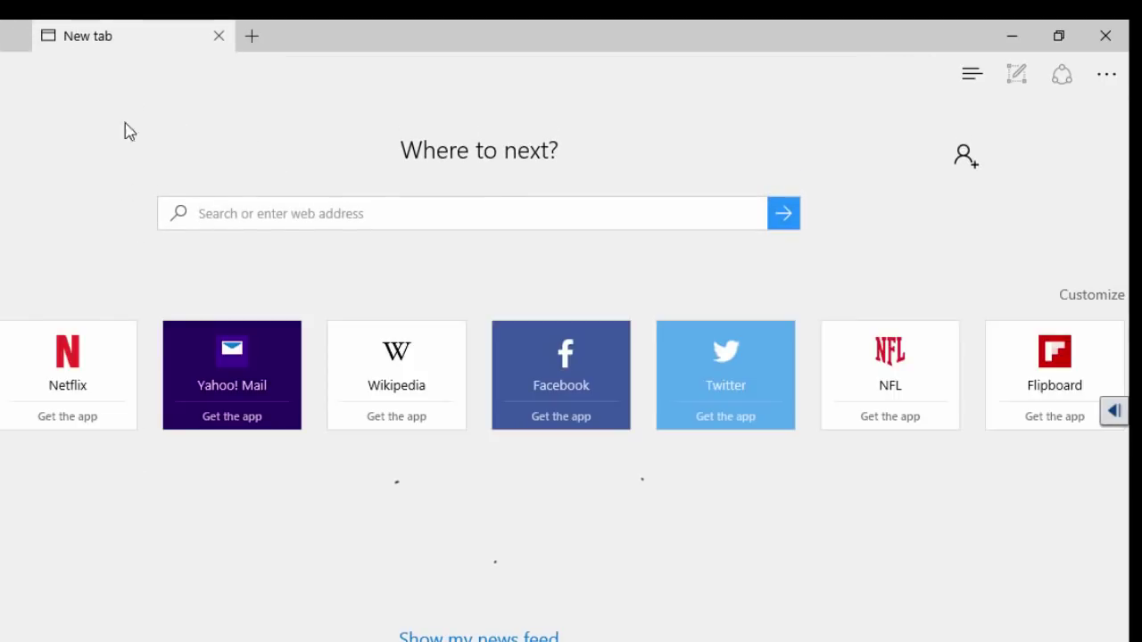
click(132, 79)
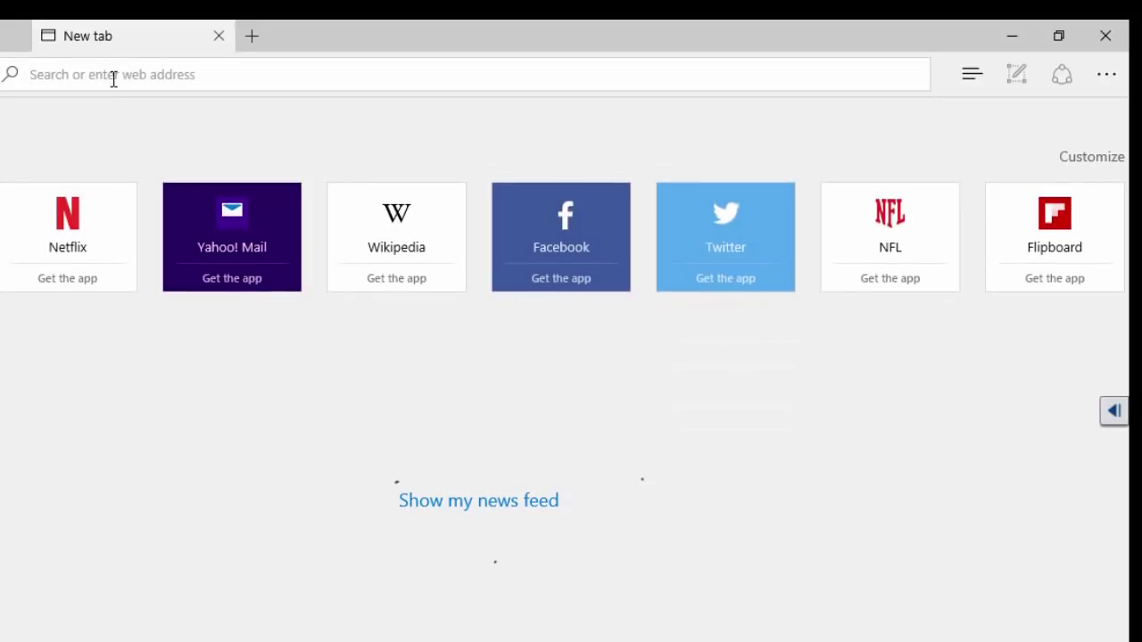
Step: View Edge's additional commands, including New InPrivate window, Pin this page to Start and Settings, without choosing any
click(1106, 78)
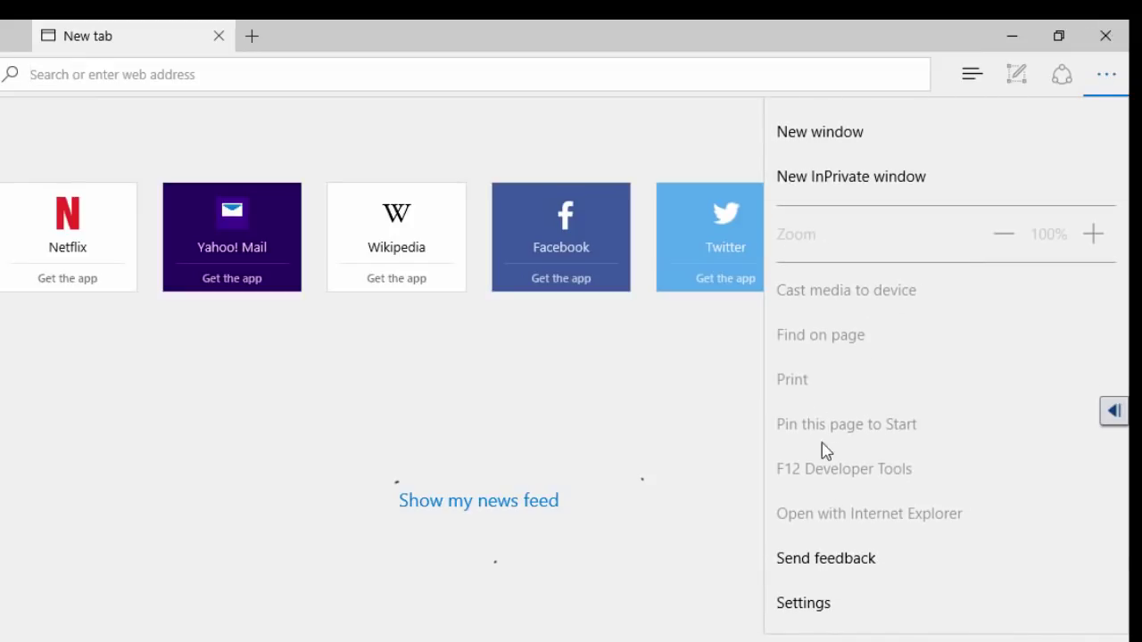
click(229, 504)
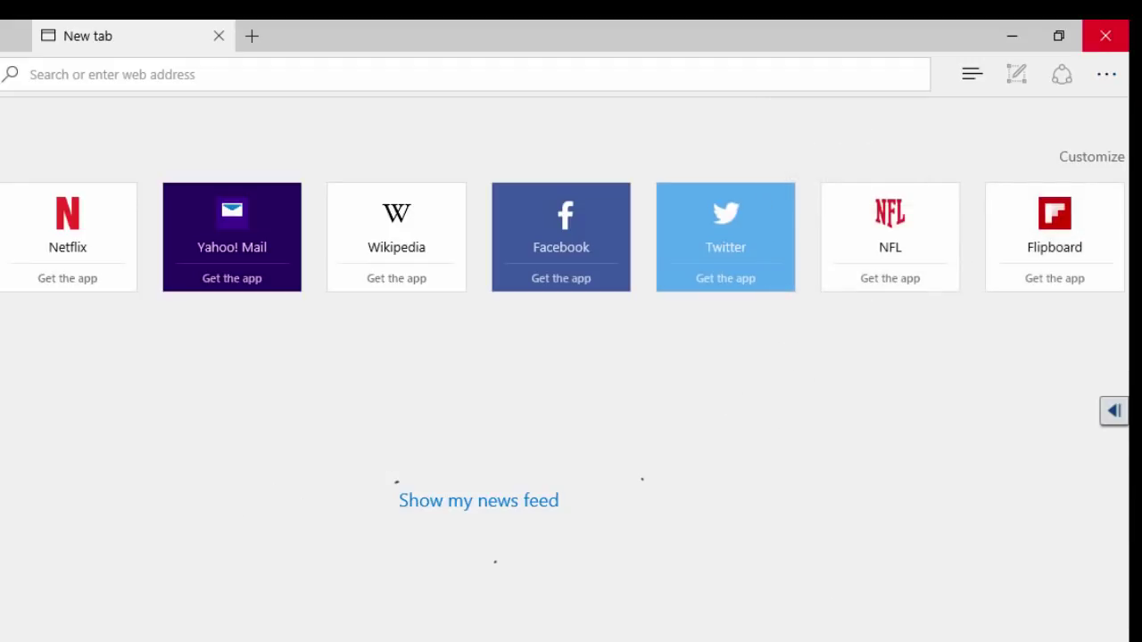
click(1108, 74)
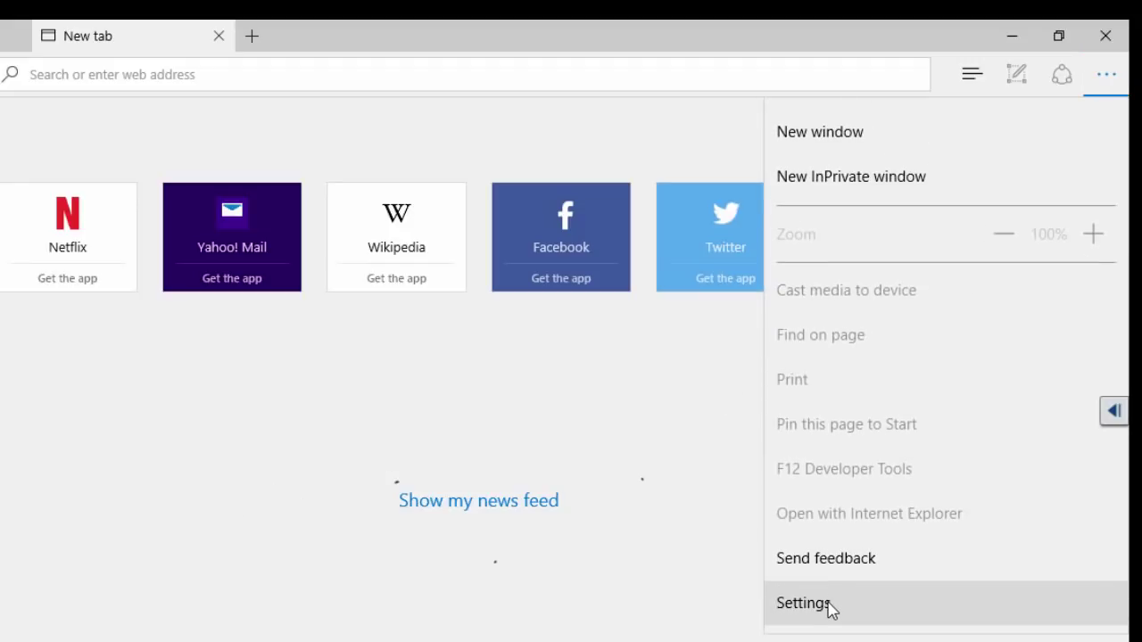
click(584, 472)
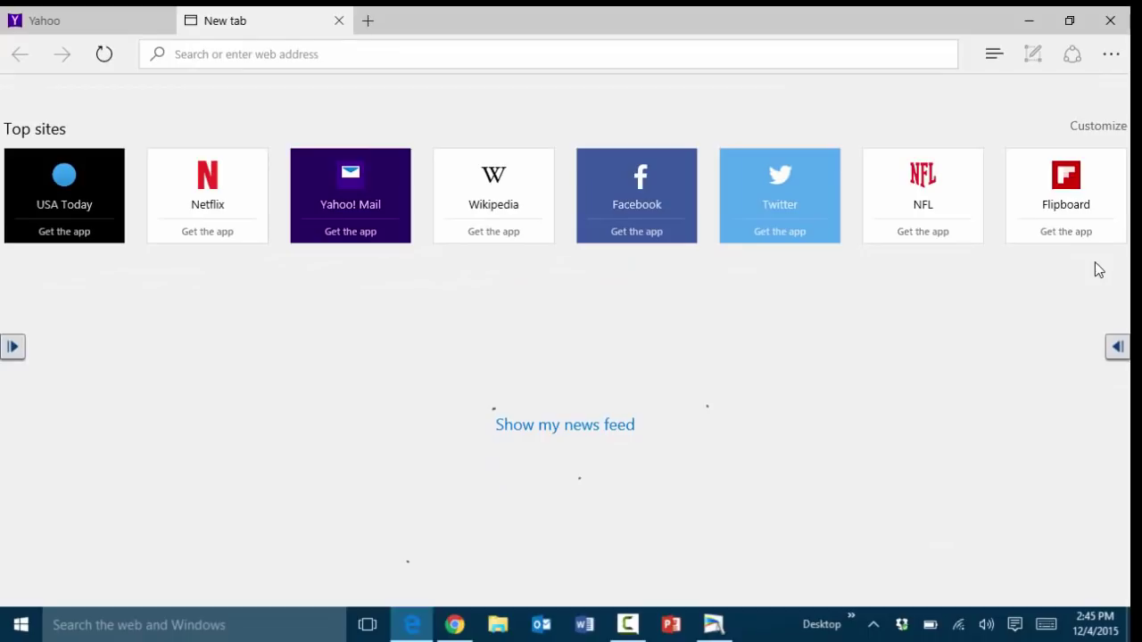
Step: Return to the Yahoo page, show the Kinks legend story, and start a Web Note on the page
click(81, 20)
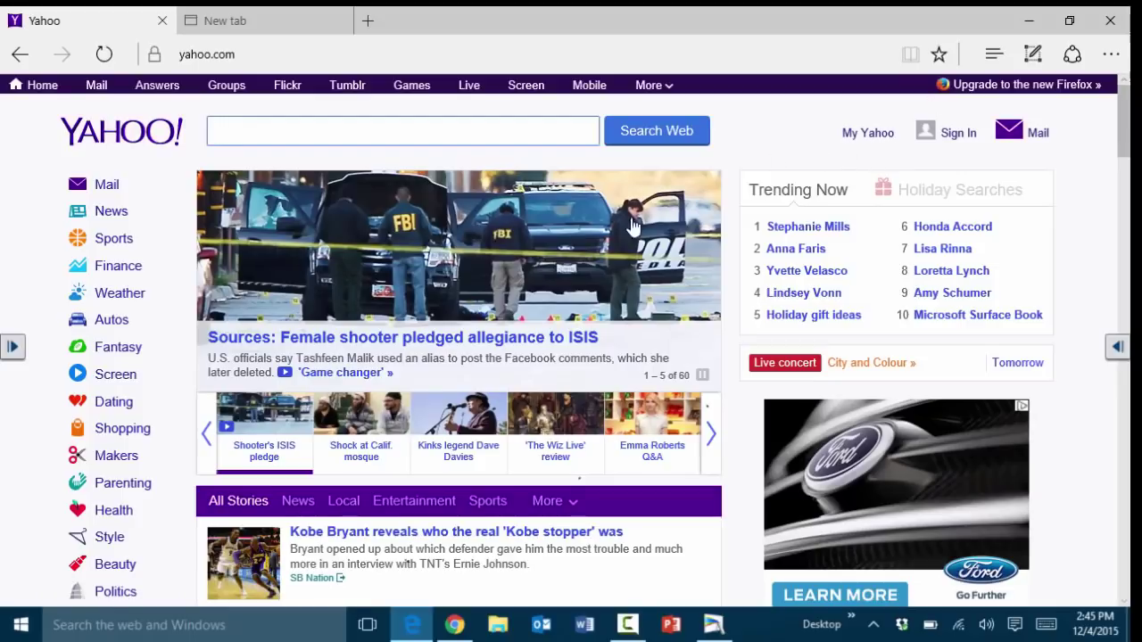
click(458, 433)
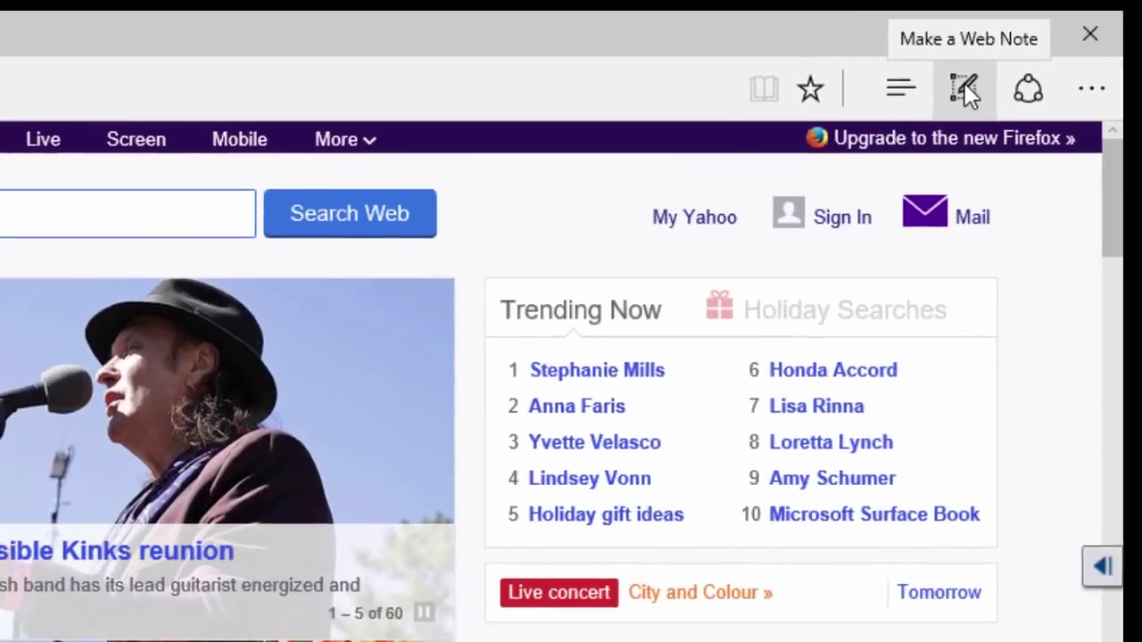
click(946, 93)
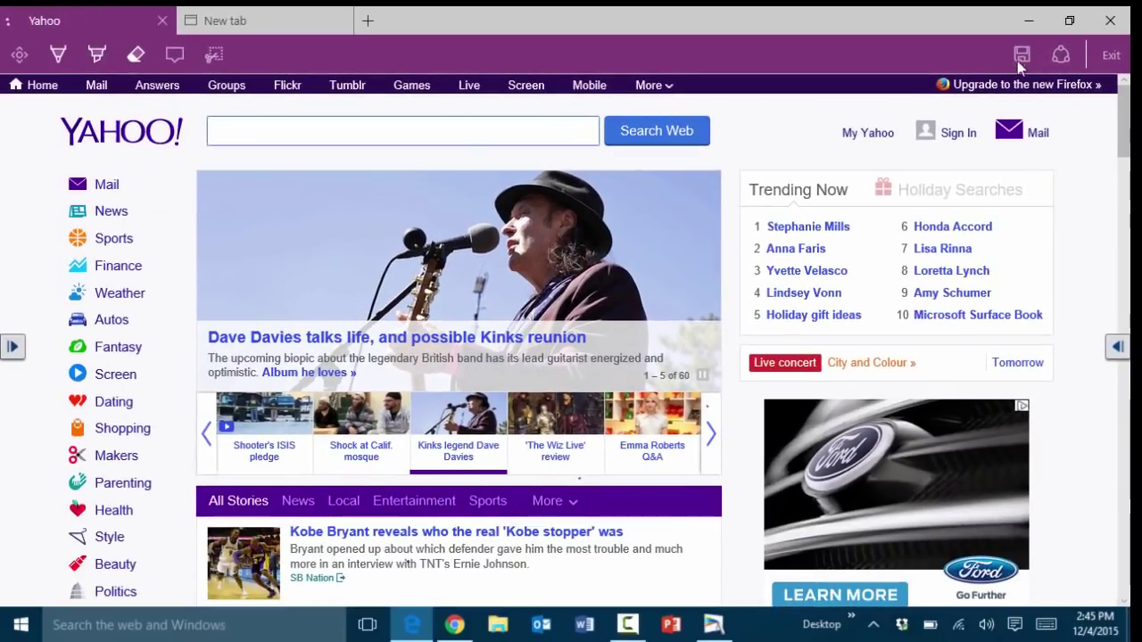
Step: Set the Web Note pen colour to red and circle the Weather link and the Trending Now heading
click(58, 55)
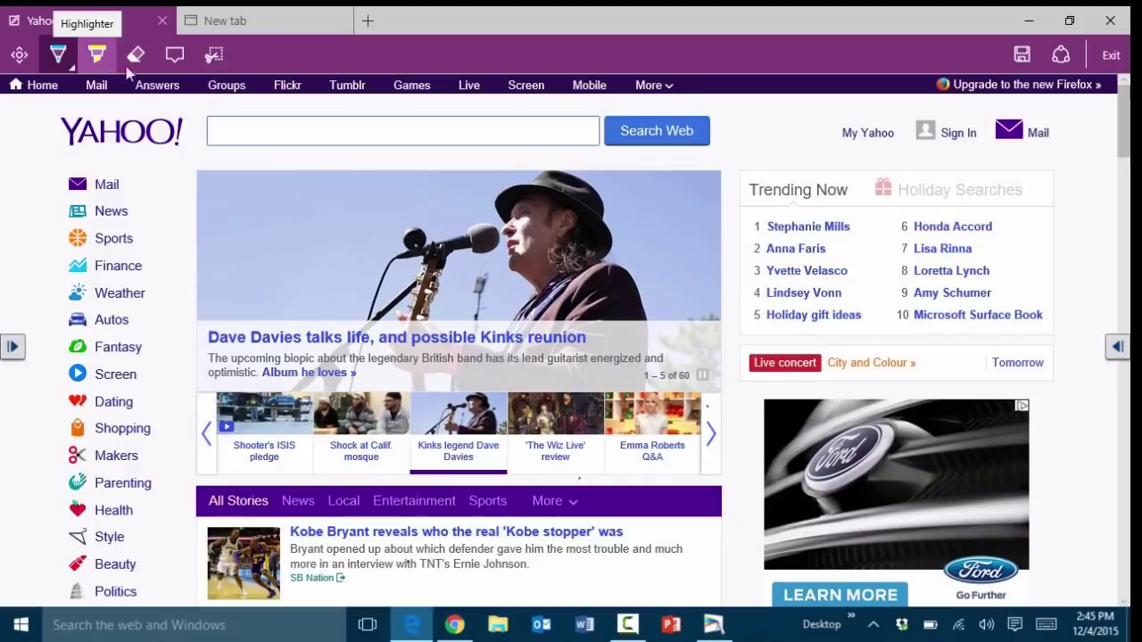
click(71, 69)
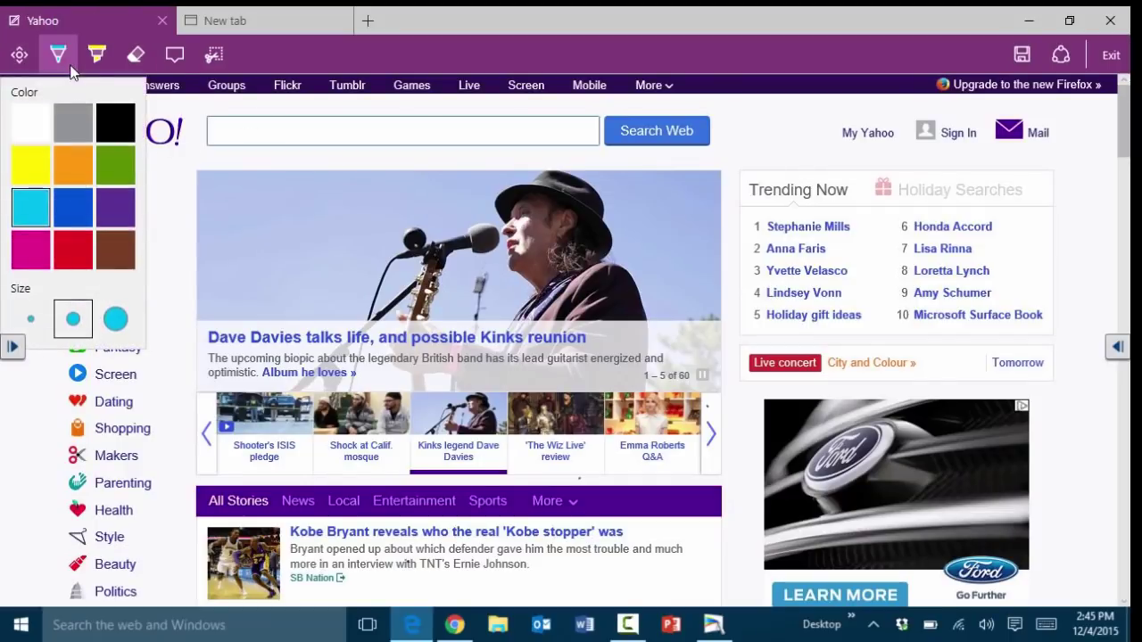
click(74, 261)
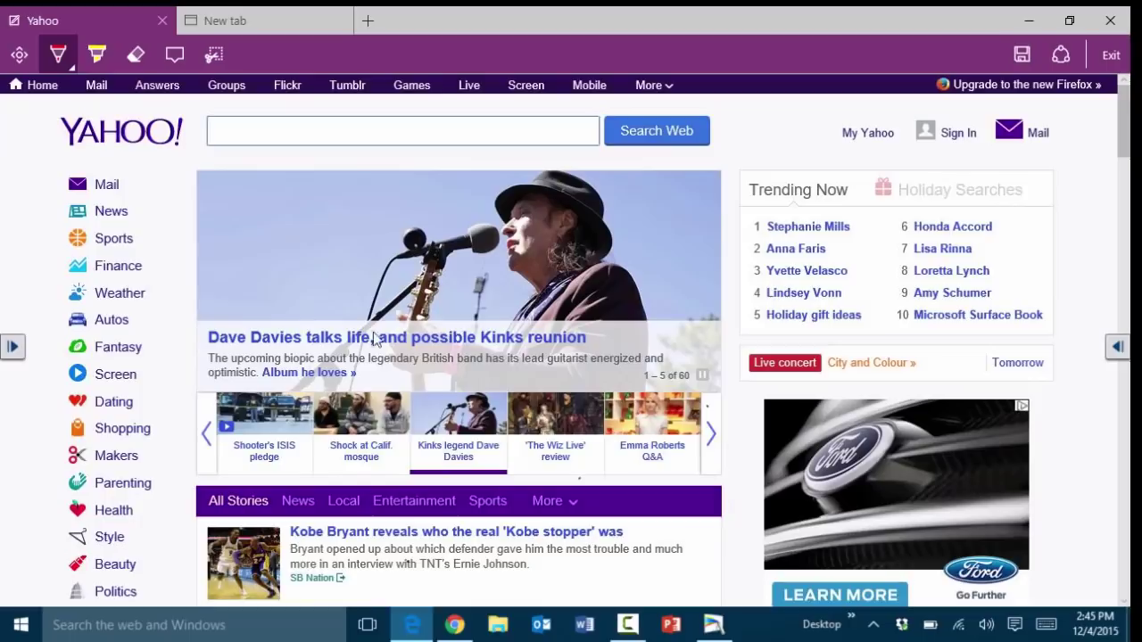
mouse_move(152, 280)
mouse_down()
mouse_move(77, 280)
mouse_move(75, 307)
mouse_move(164, 303)
mouse_move(150, 289)
mouse_up()
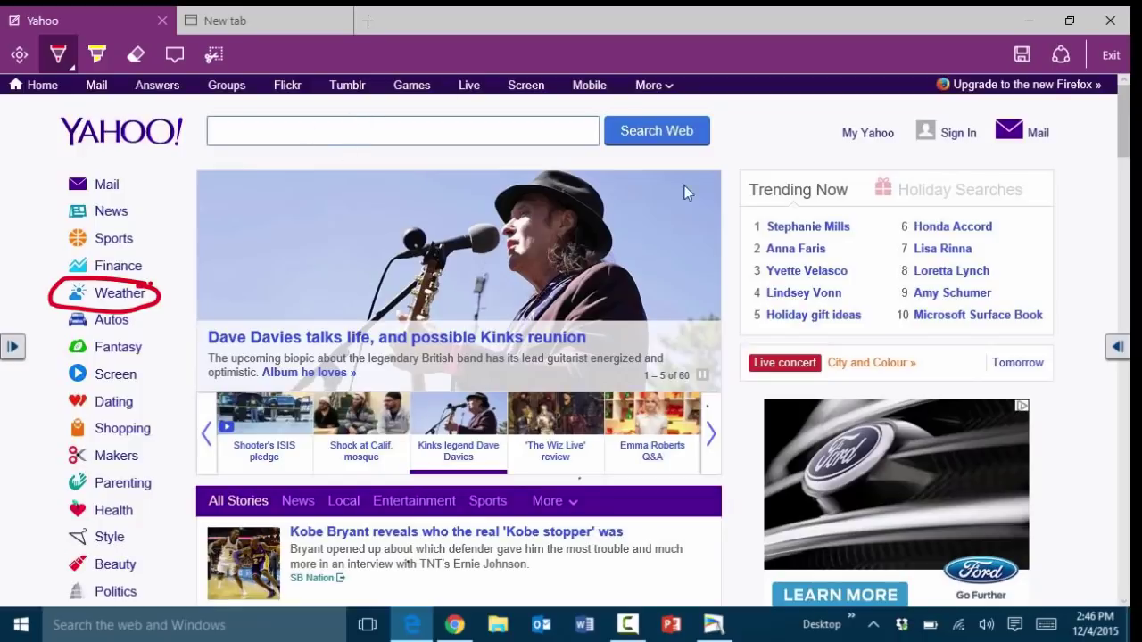
mouse_move(774, 163)
mouse_down()
mouse_move(712, 175)
mouse_move(841, 198)
mouse_move(751, 176)
mouse_up()
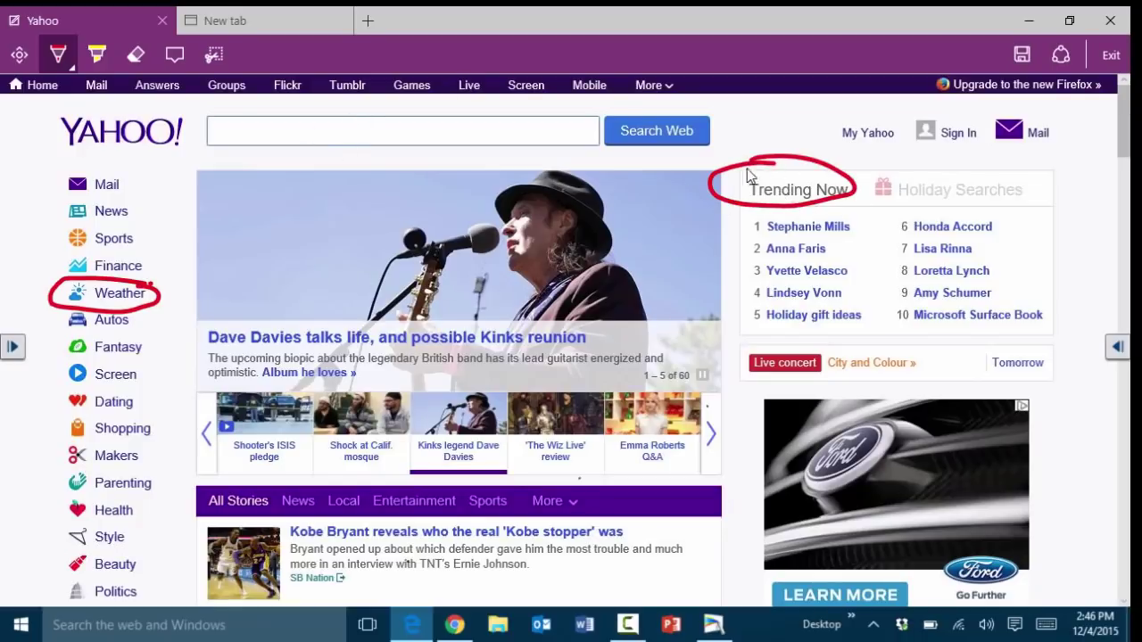
Step: Highlight the Finance link in yellow and circle the Shopping link with the red pen
click(91, 57)
mouse_move(89, 266)
mouse_down()
mouse_move(105, 295)
mouse_move(174, 279)
mouse_move(64, 261)
mouse_up()
click(70, 59)
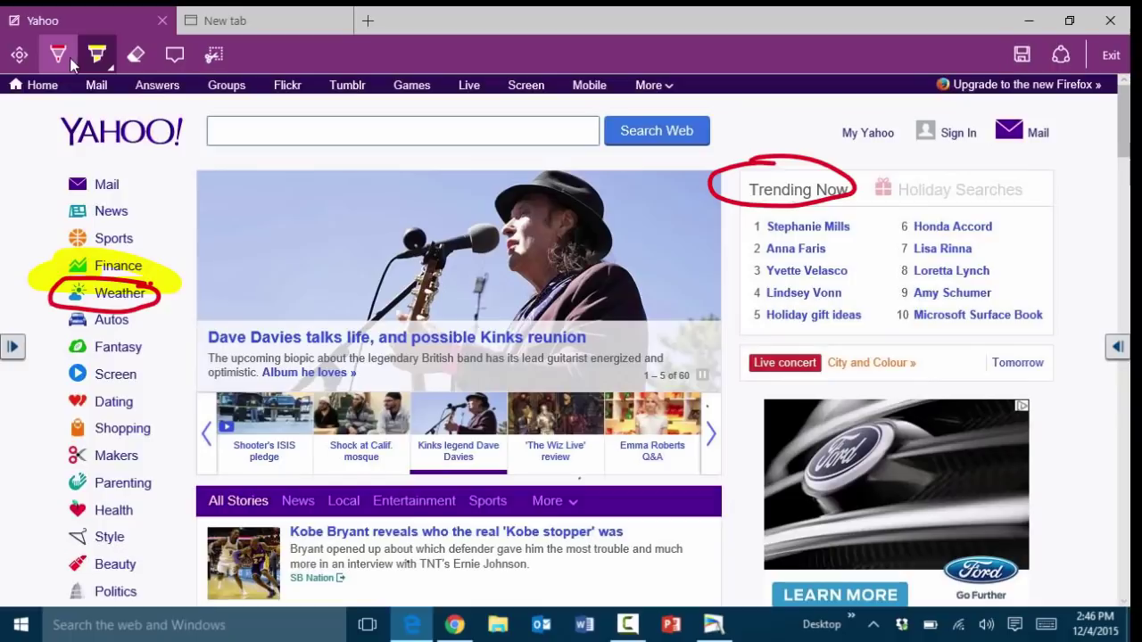
click(71, 63)
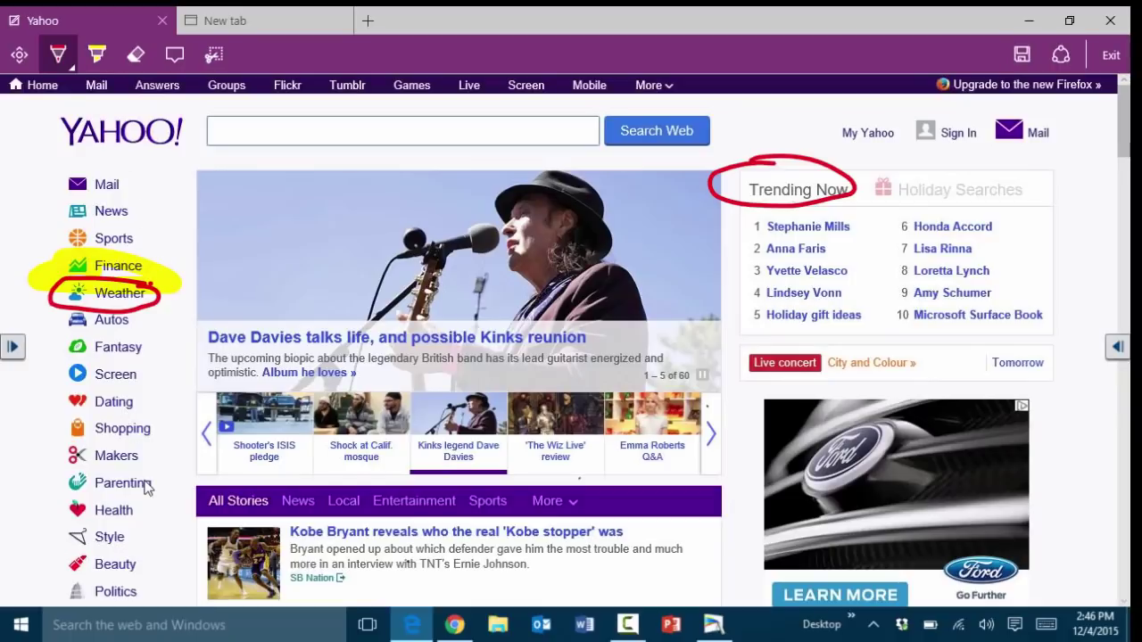
mouse_move(148, 419)
mouse_down()
mouse_move(56, 425)
mouse_move(153, 446)
mouse_up()
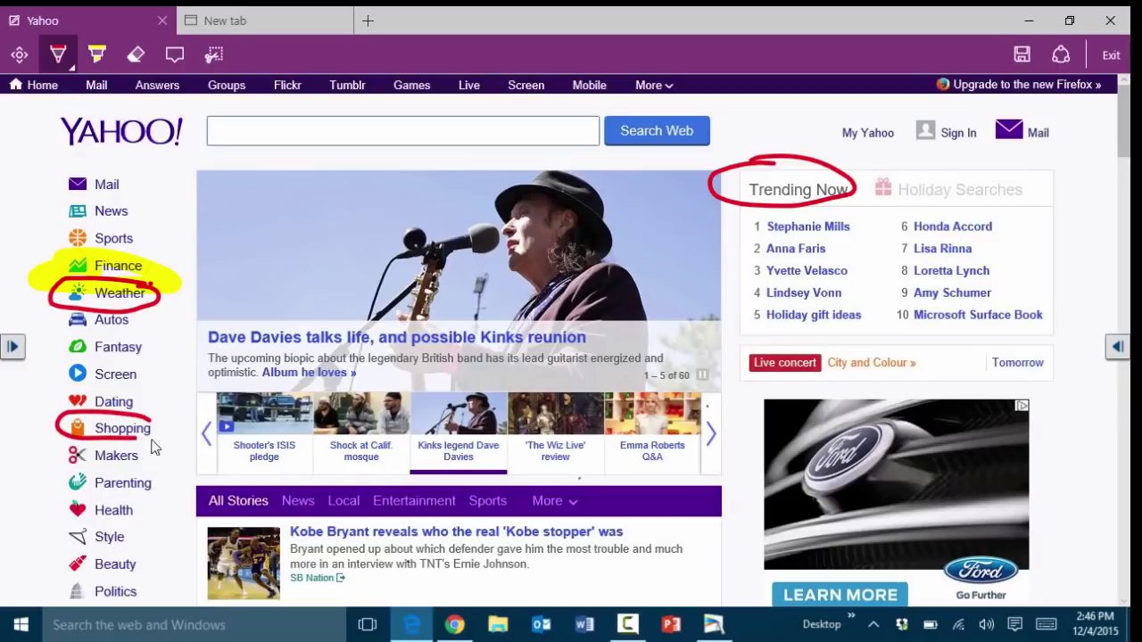
Step: Erase the Finance highlight and the red circles around Weather and Shopping
drag(170, 248, 151, 289)
click(121, 415)
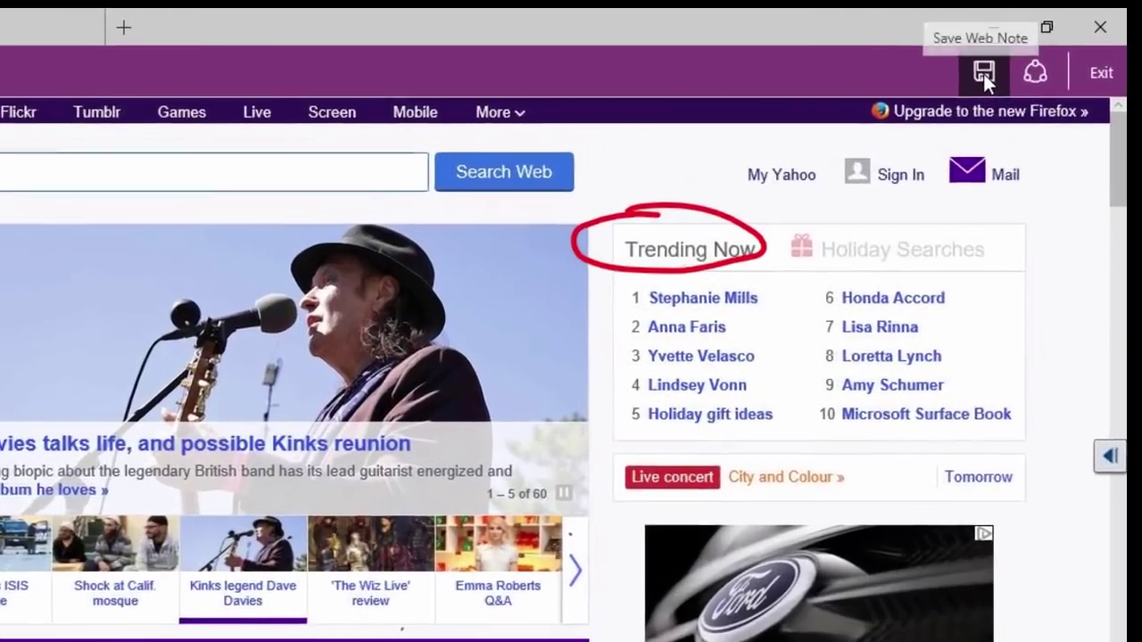
Step: View the options for saving the Web Note, close them, and look over the rest of the annotated Yahoo page
click(1021, 57)
click(1042, 509)
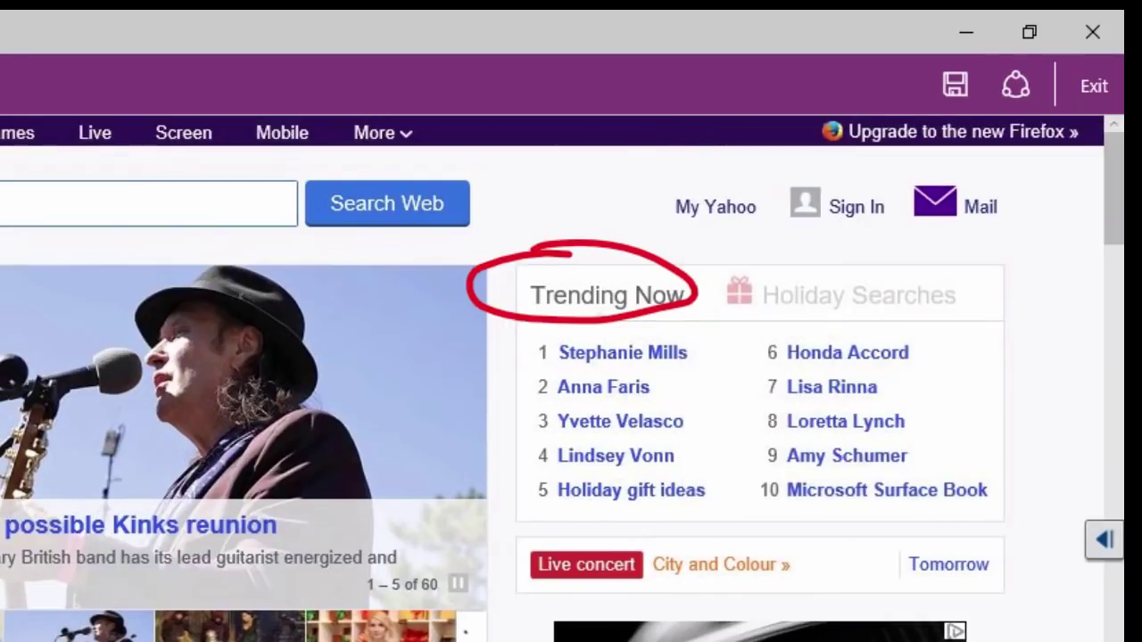
scroll(535, 401, down, 5)
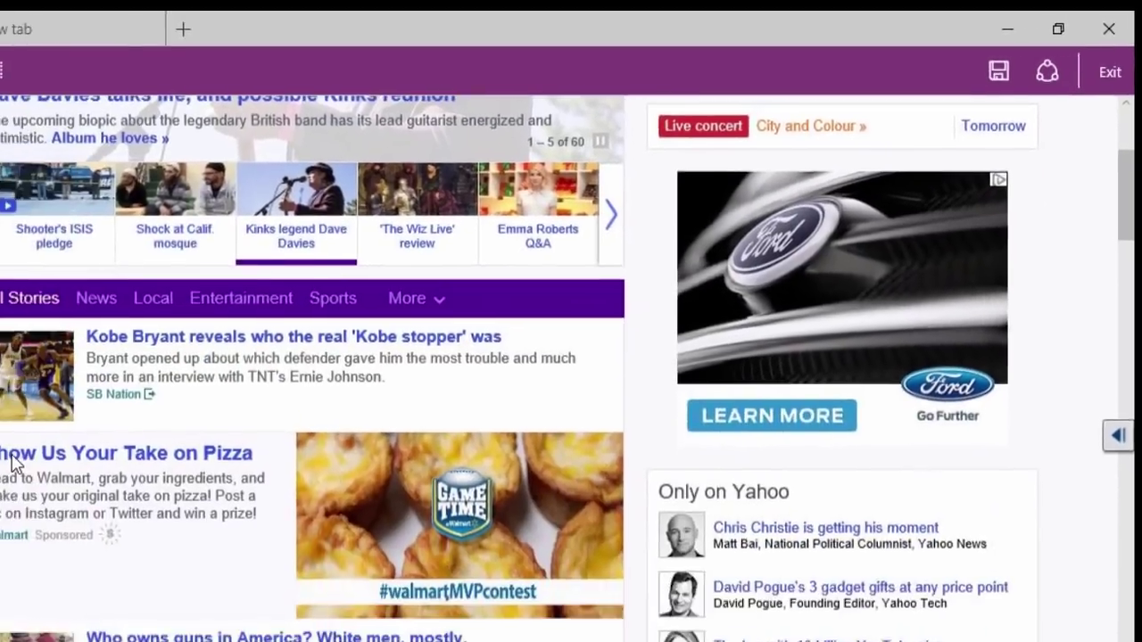
scroll(347, 511, down, 3)
scroll(347, 511, up, 6)
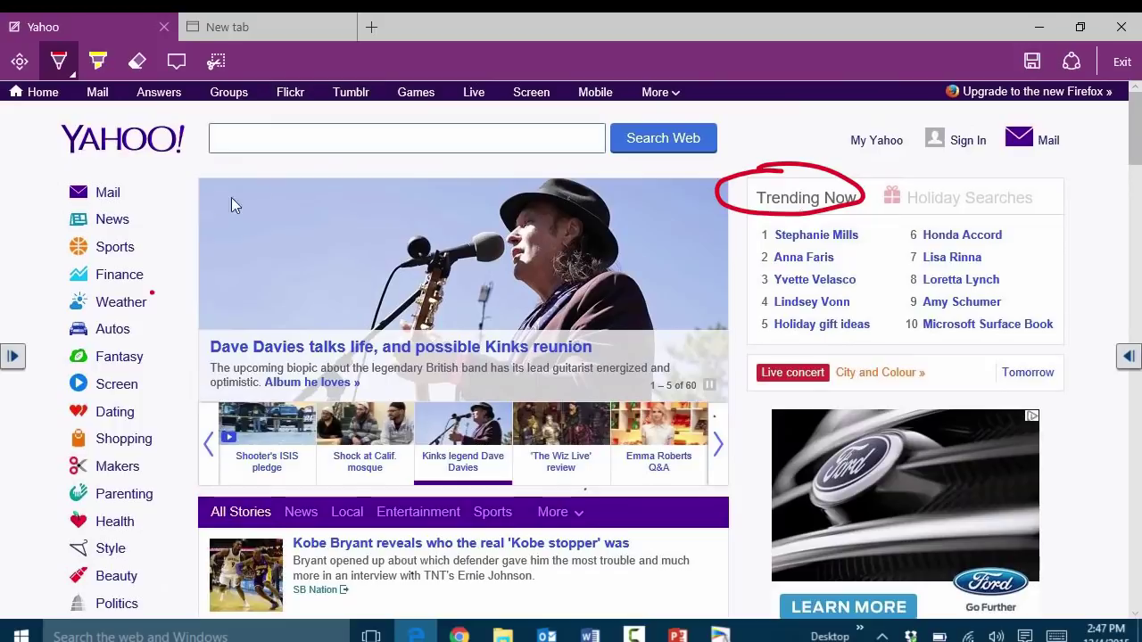
Step: Draw another red pen mark around the Fantasy link on the Yahoo page
click(157, 354)
drag(157, 357, 49, 328)
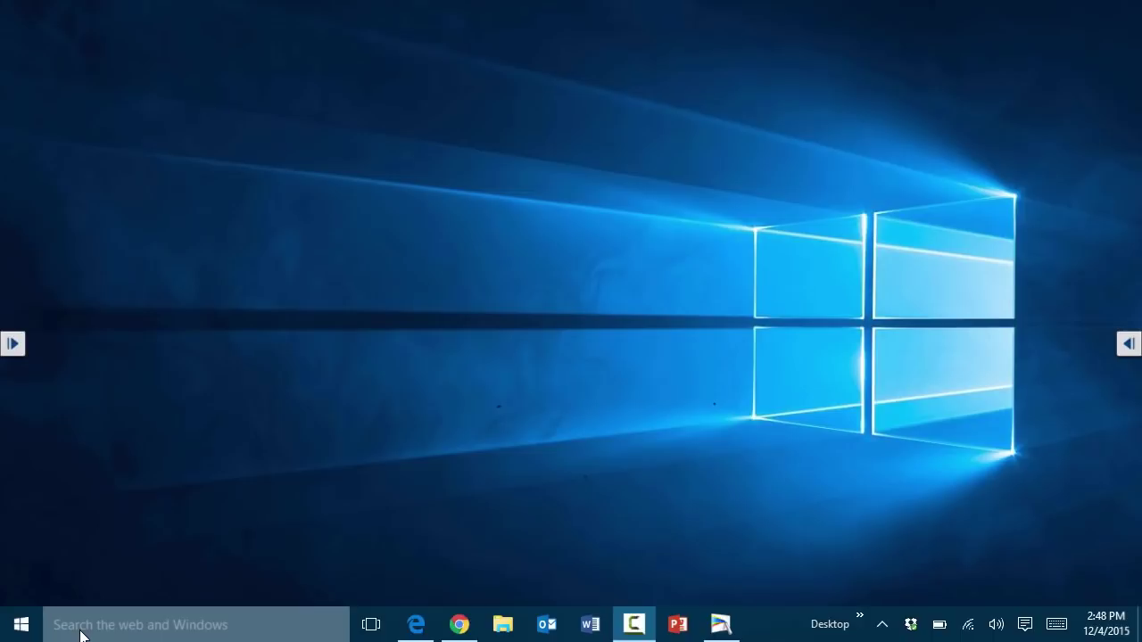
Step: Search Windows for "store", open the Store app, and look through its featured items and Most Popular section
key(super)
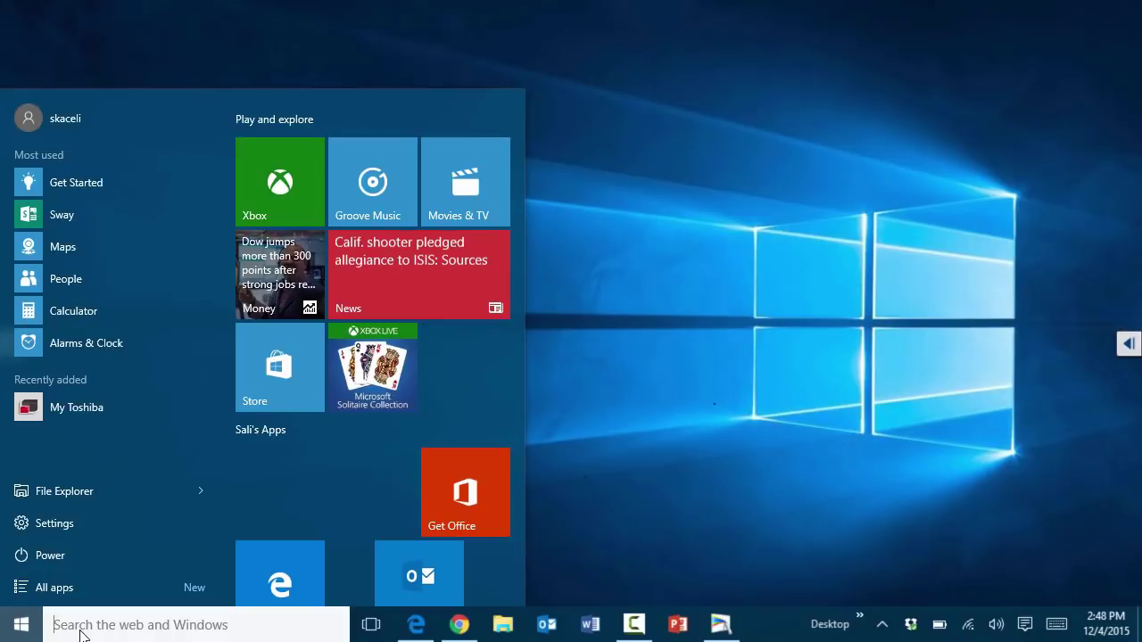
text(store)
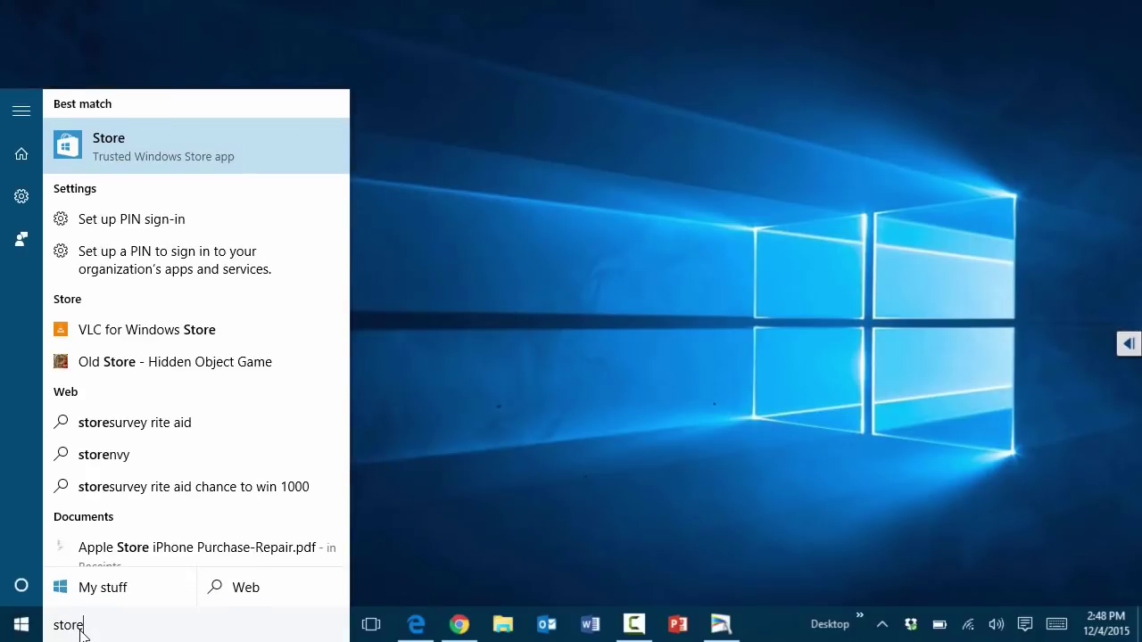
click(139, 156)
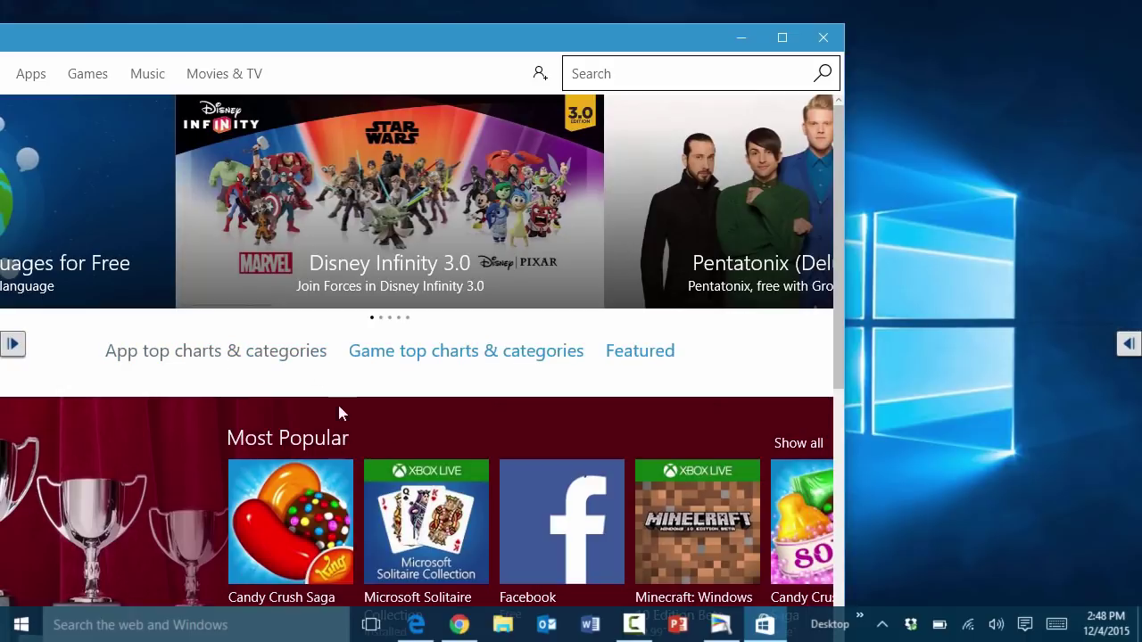
scroll(375, 491, down, 1)
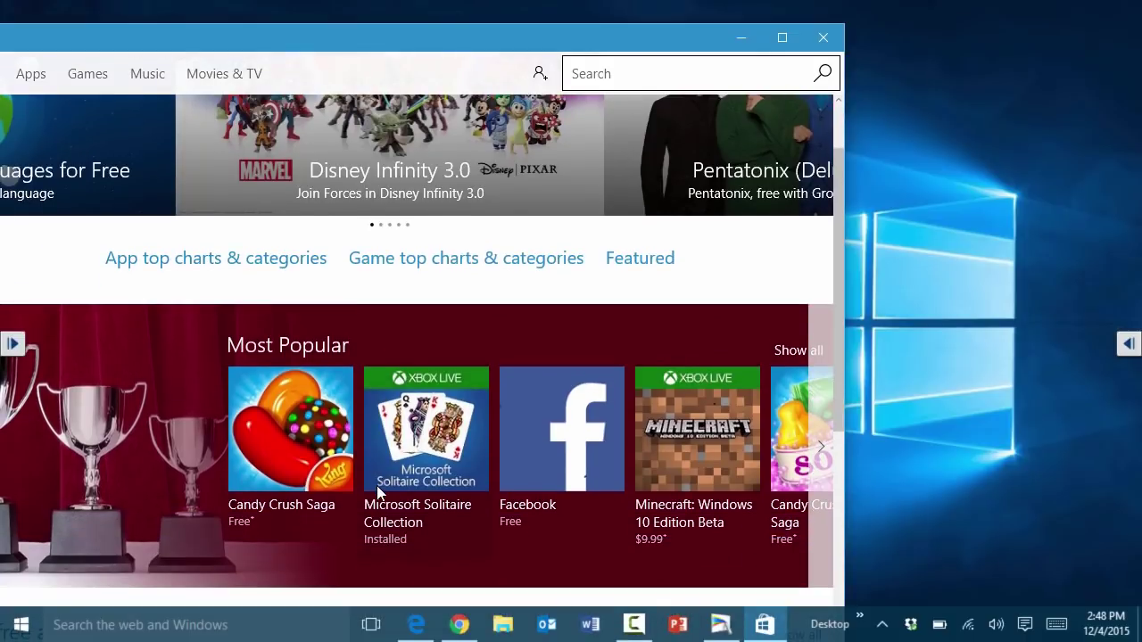
scroll(375, 446, up, 1)
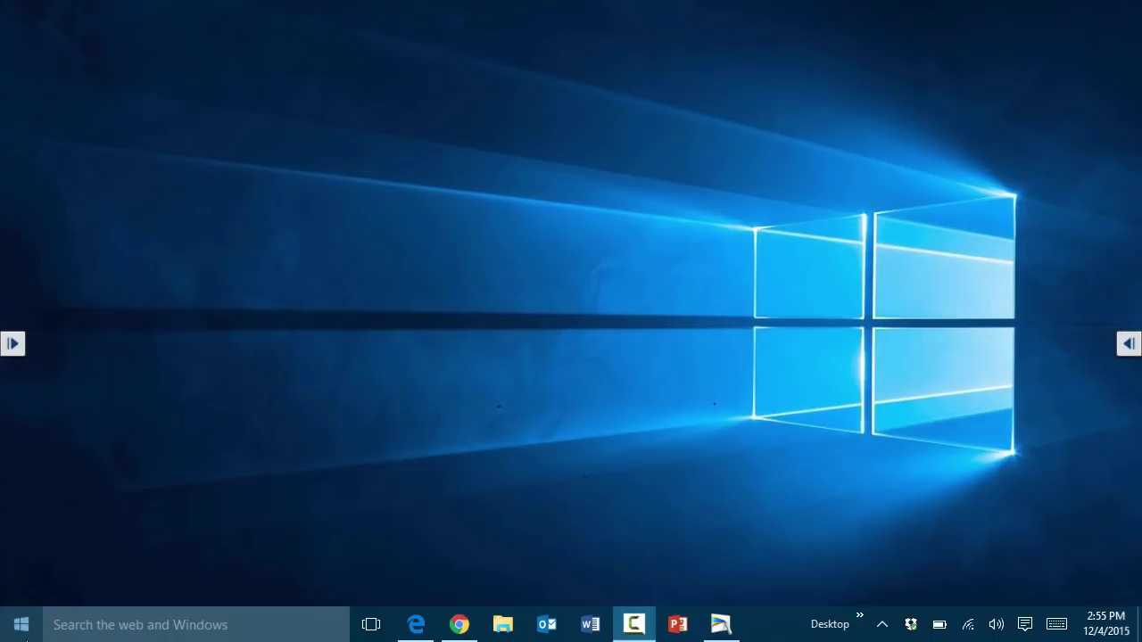
Step: Open Windows Settings from the Start menu and place the cursor in the setting search box
click(21, 628)
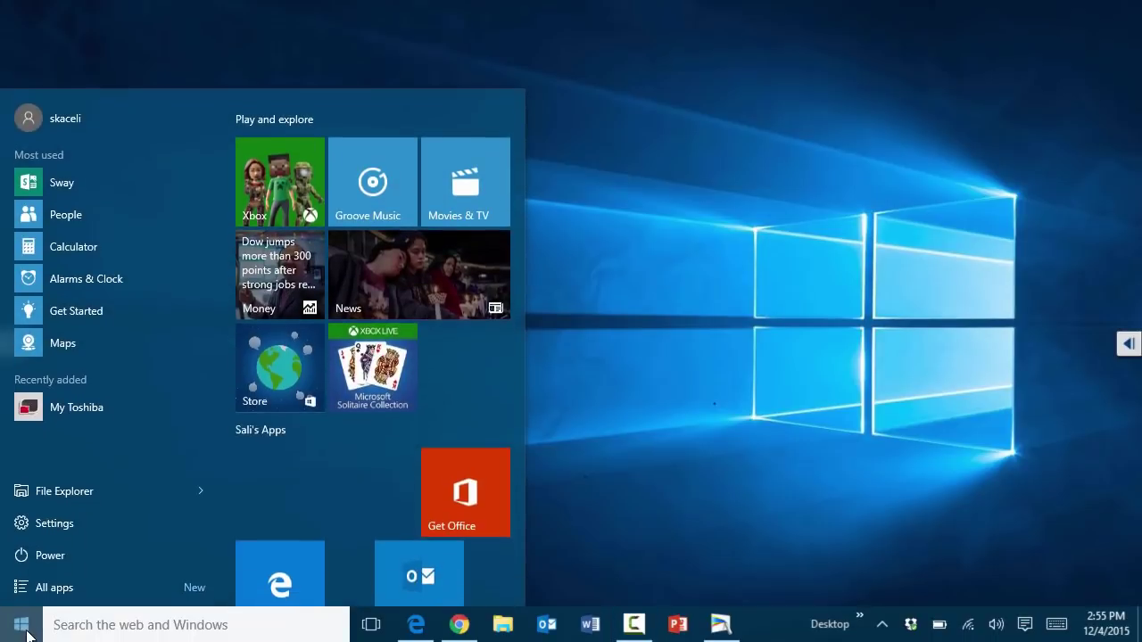
click(56, 528)
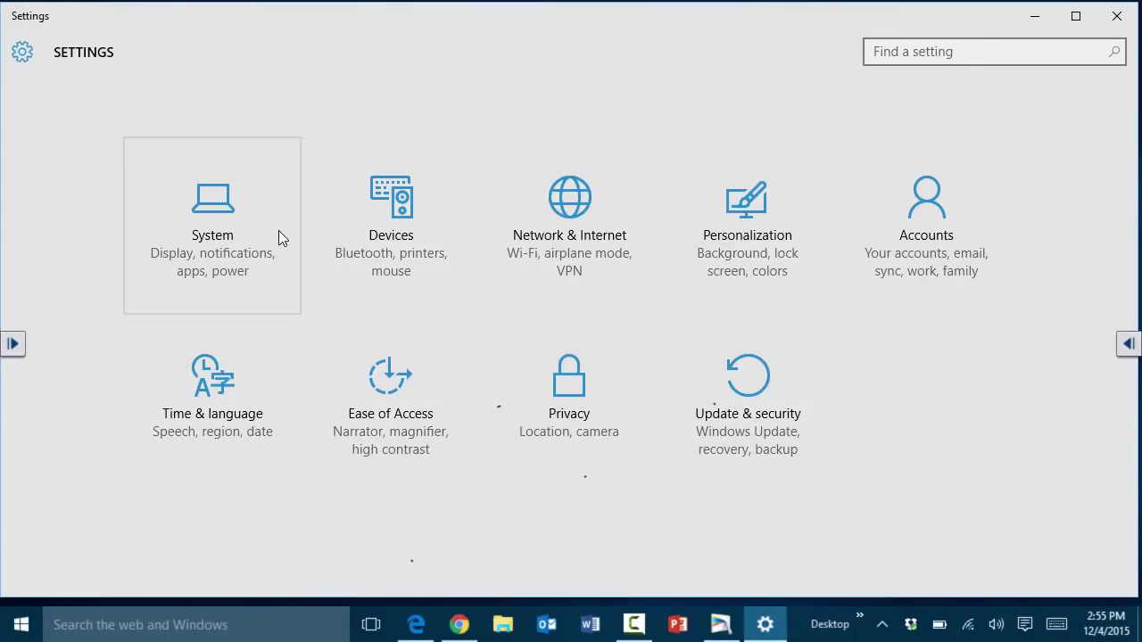
click(913, 53)
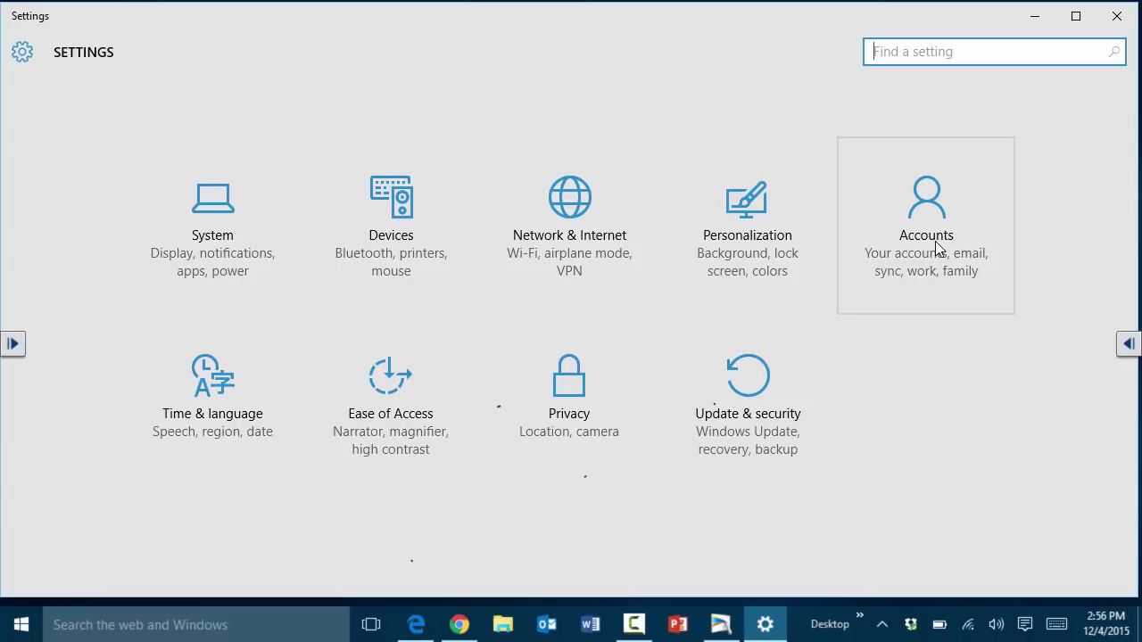
Step: Look for "password" in Settings, search Windows for "change password", and open and close the Change your password settings
text(password)
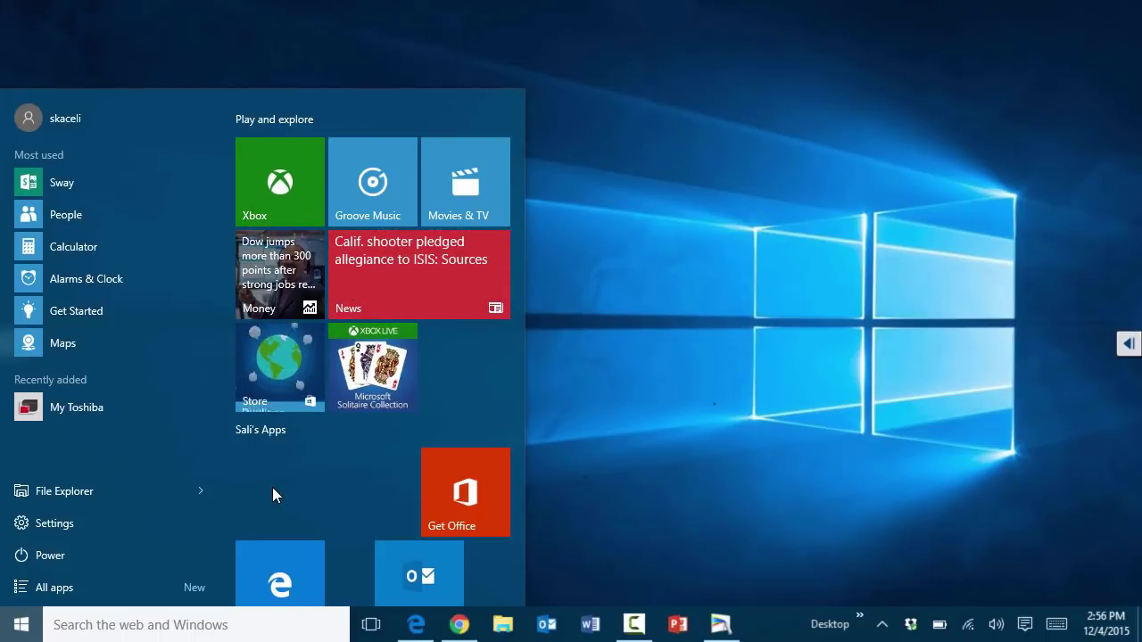
text(c)
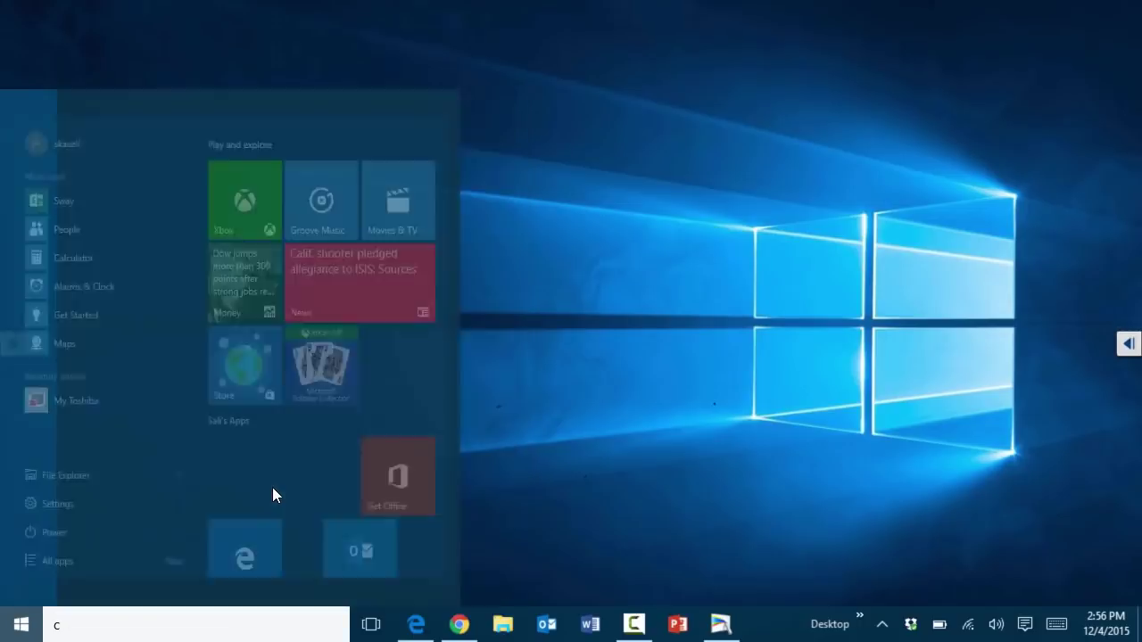
text(hange password)
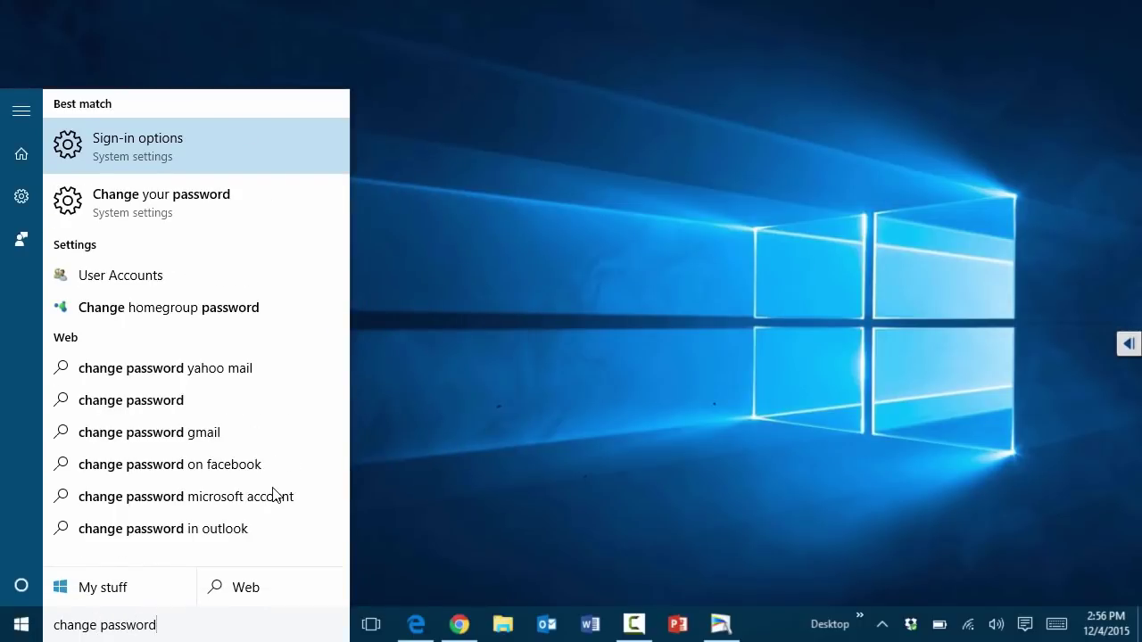
click(104, 205)
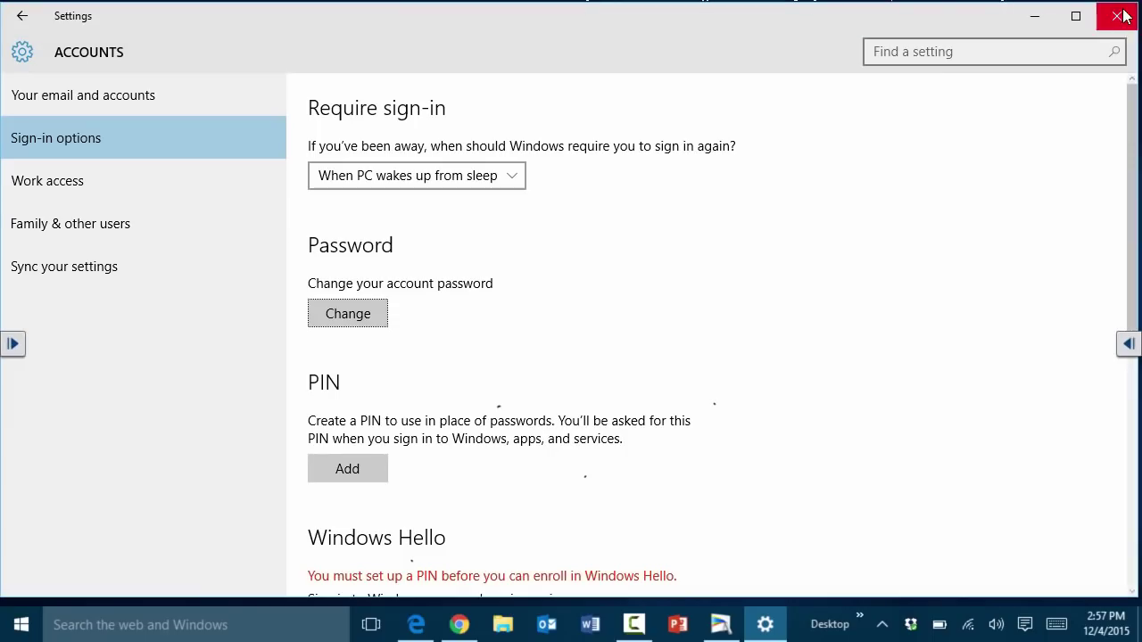
click(1116, 15)
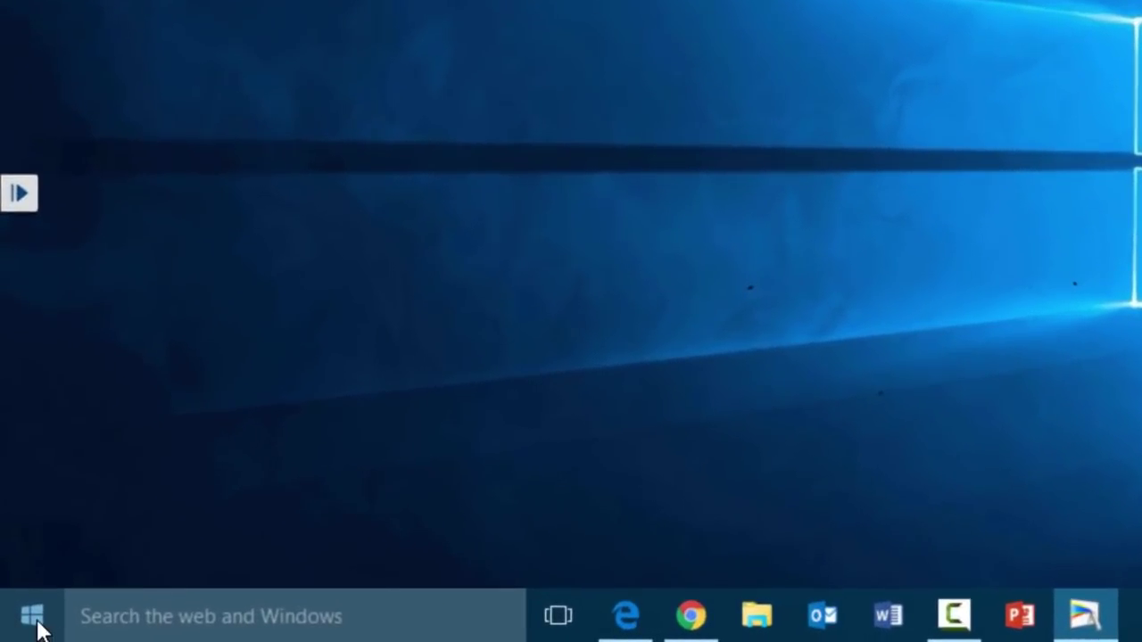
Step: Open Control Panel from the Start quick-link list, switch its view to Small icons, and close it
right_click(36, 622)
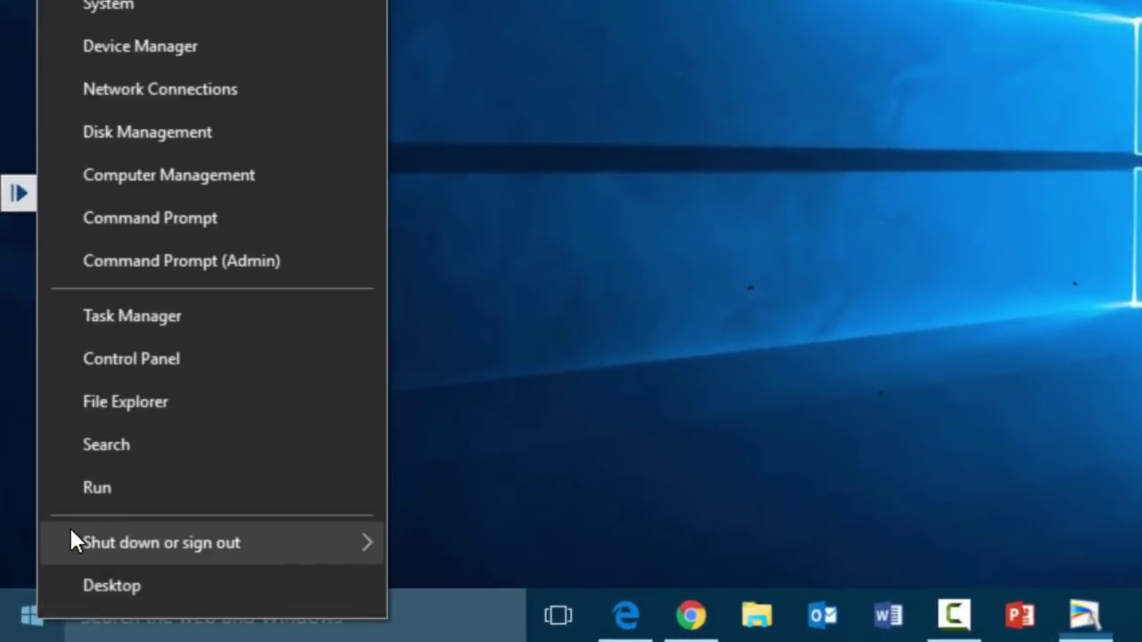
mouse_move(58, 535)
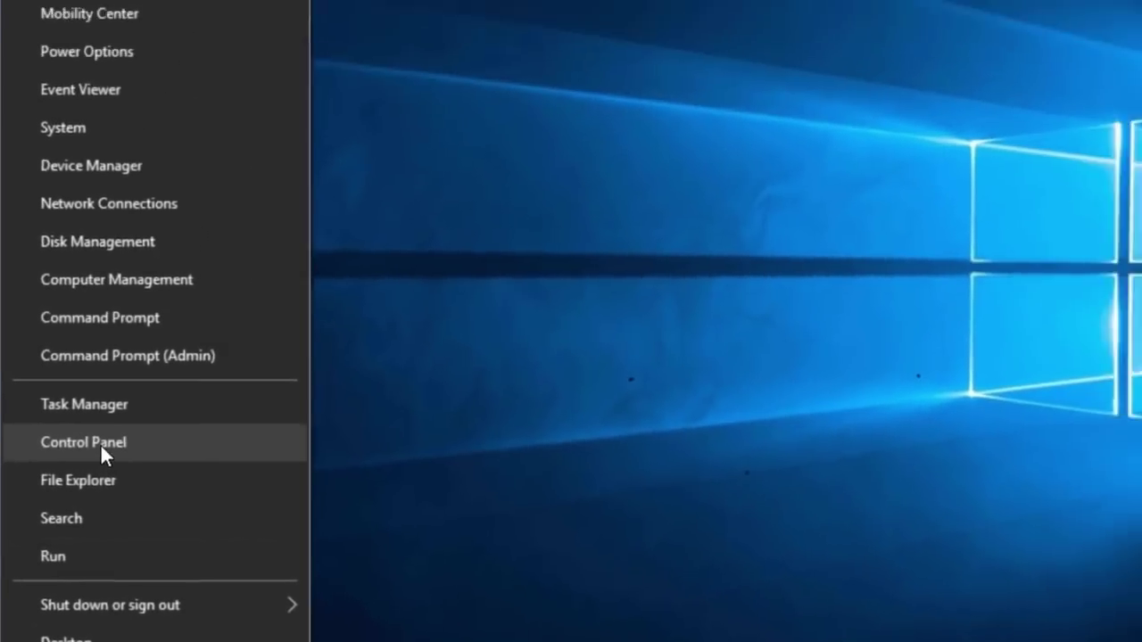
click(148, 360)
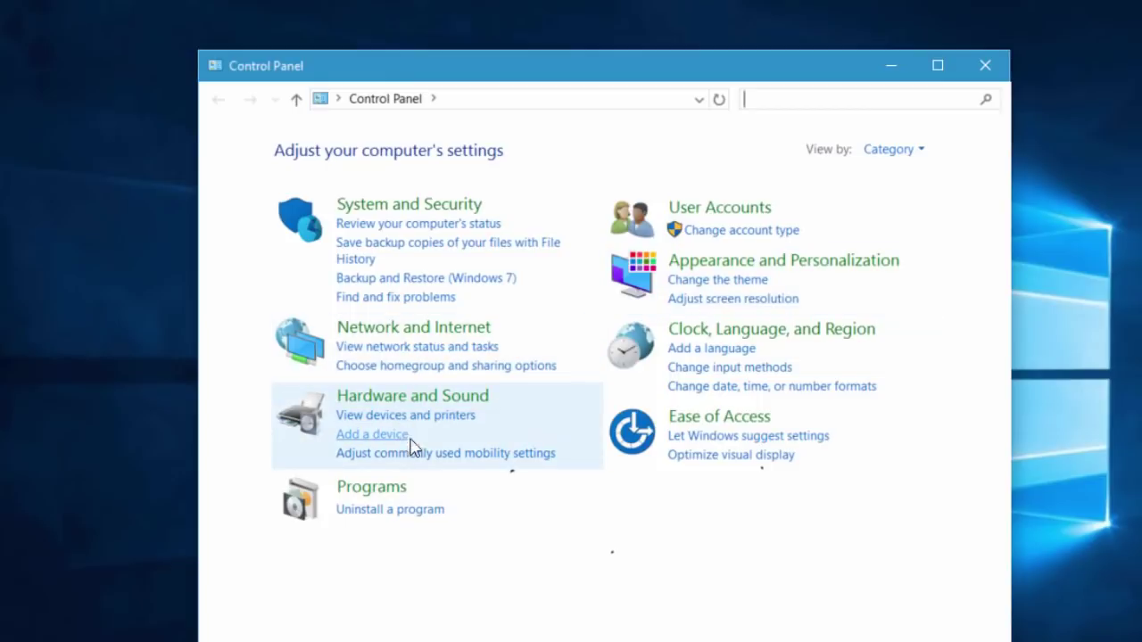
click(895, 149)
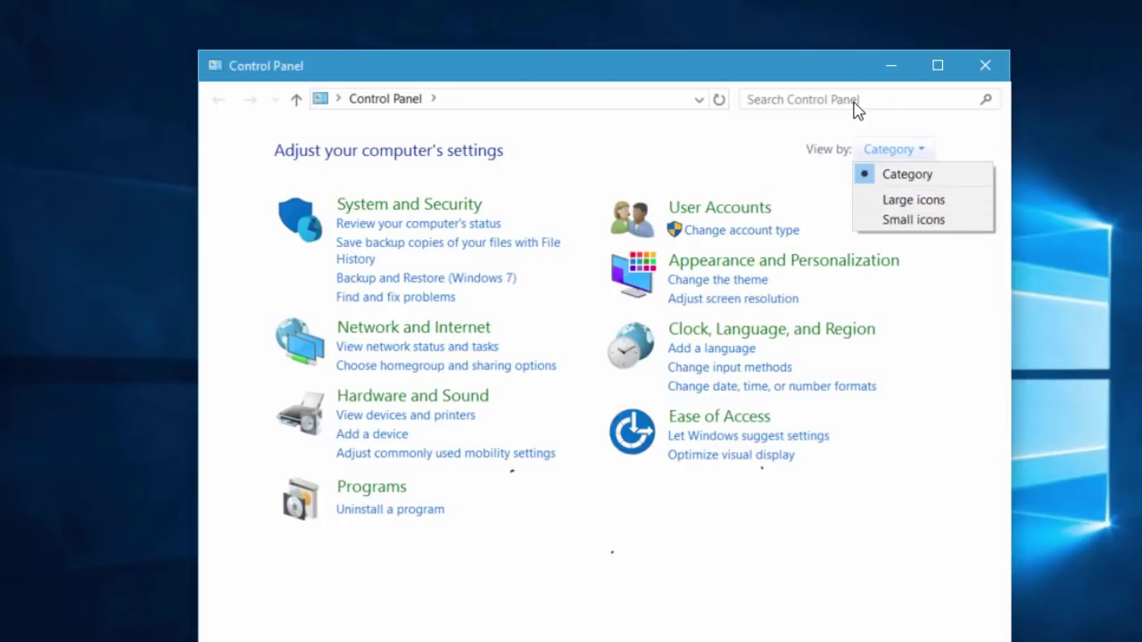
click(890, 222)
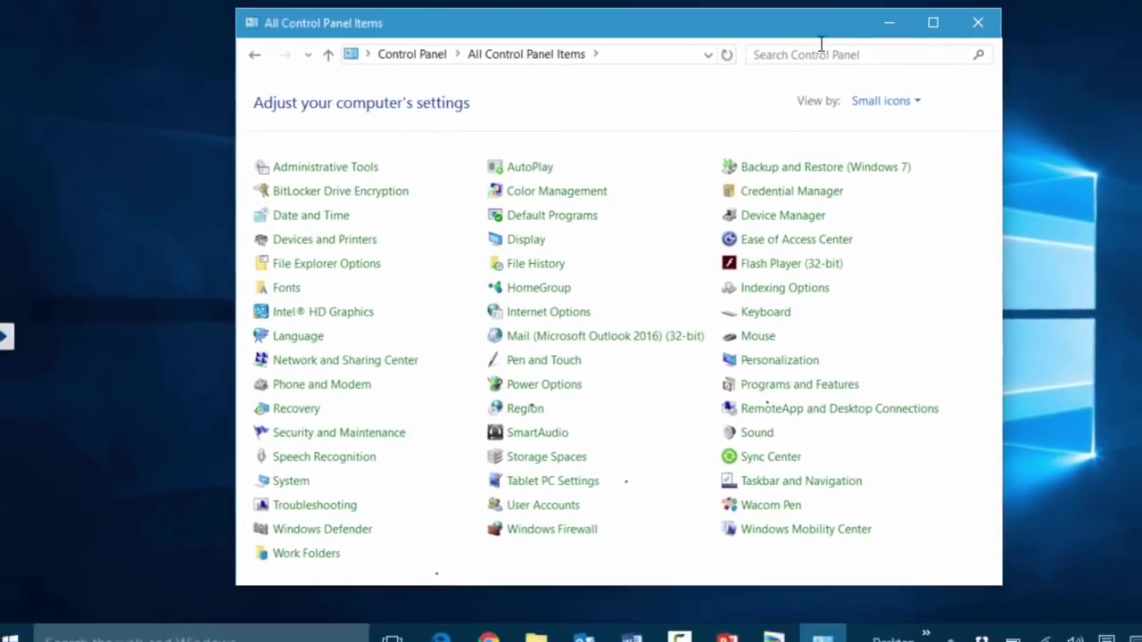
click(978, 22)
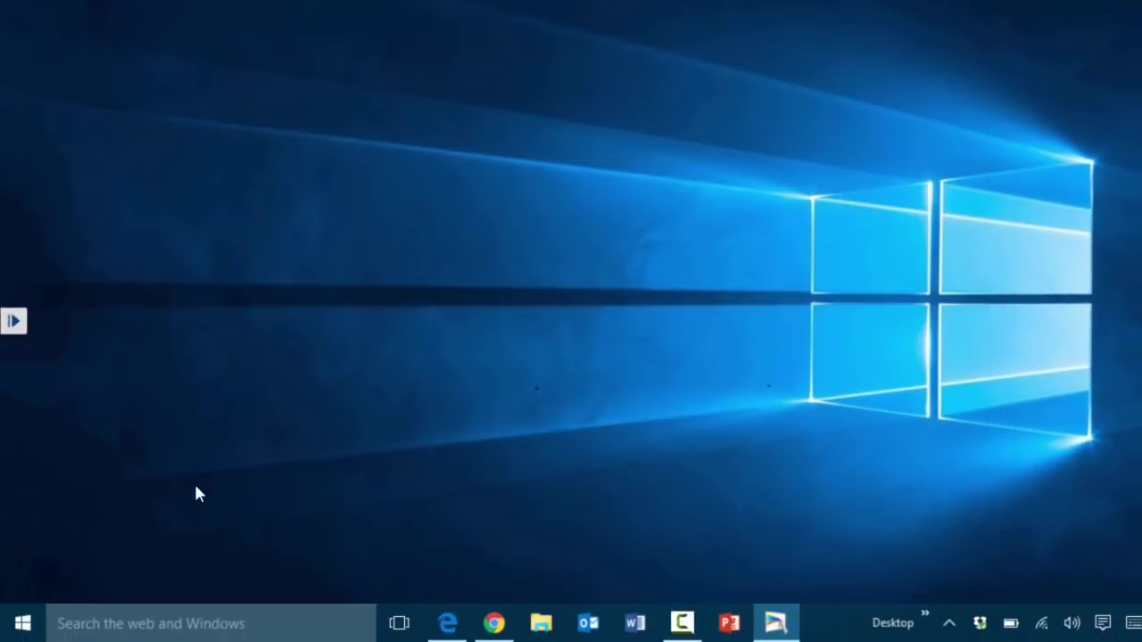
Step: Search Windows for "control" and open the Control Panel desktop app
right_click(25, 633)
click(574, 461)
click(140, 632)
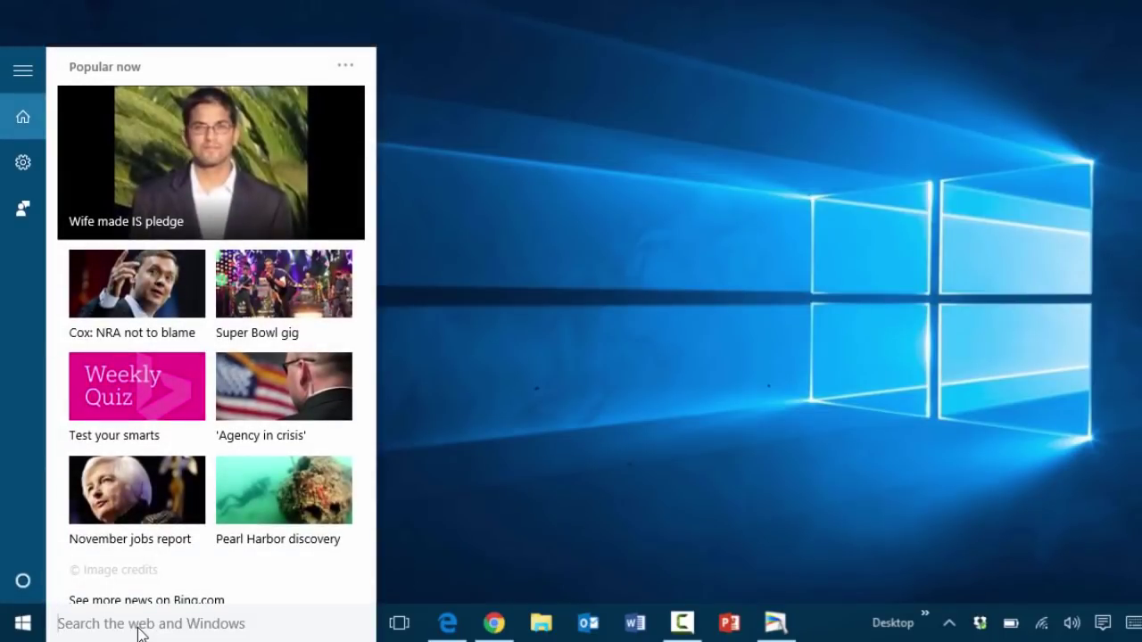
text(control)
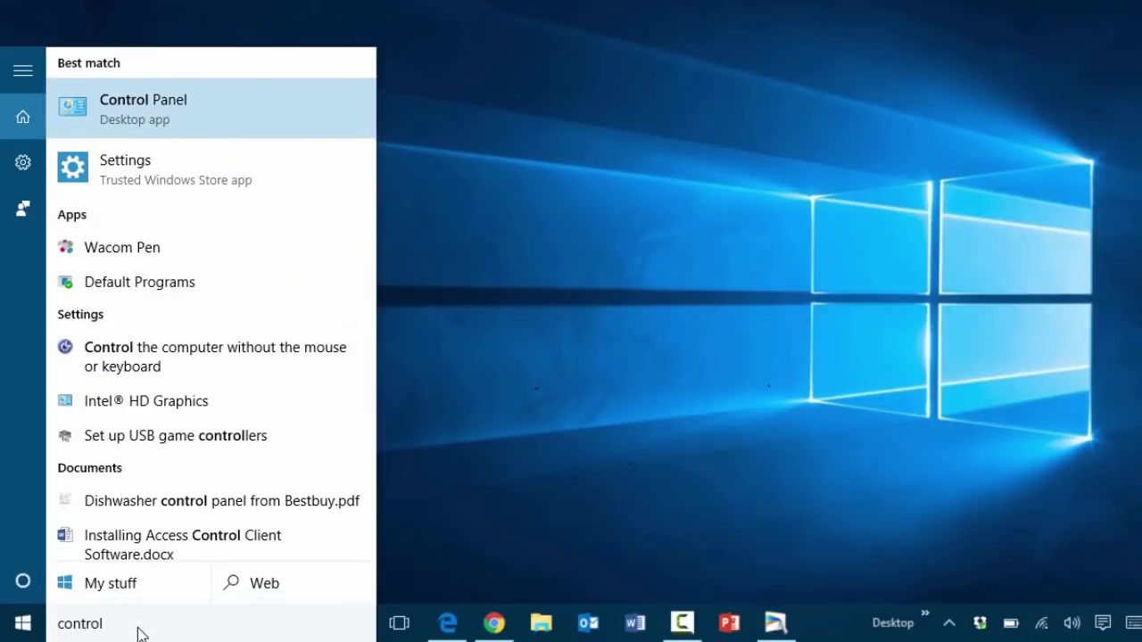
click(155, 114)
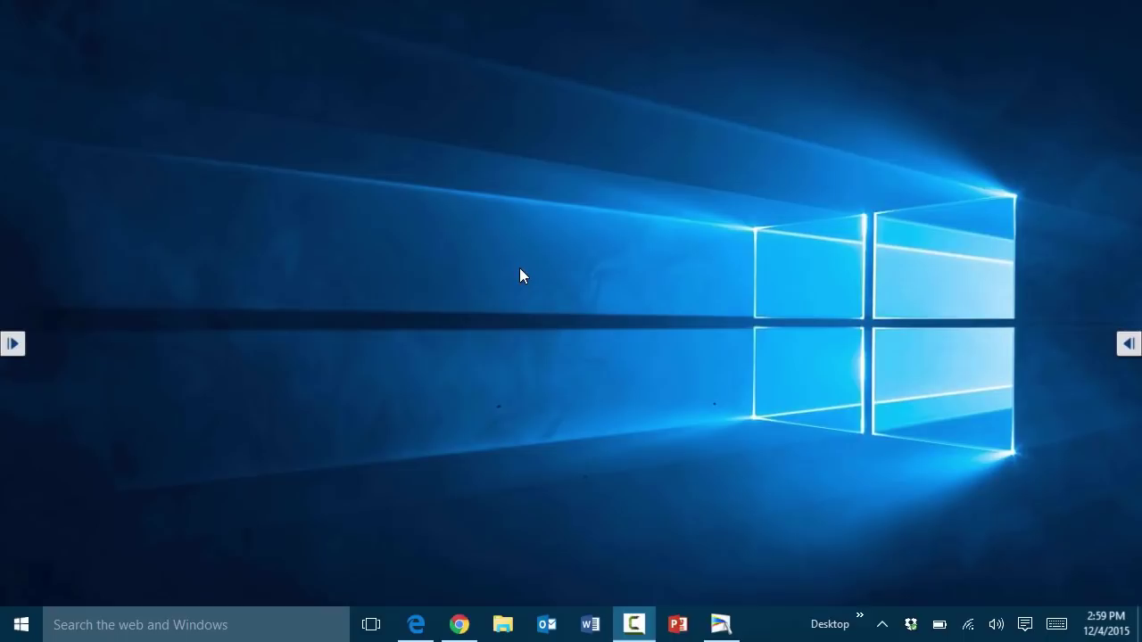
Step: Open the desktop's personalization settings, set the beach and rocks picture as background, and look over the picture and fit options
right_click(425, 340)
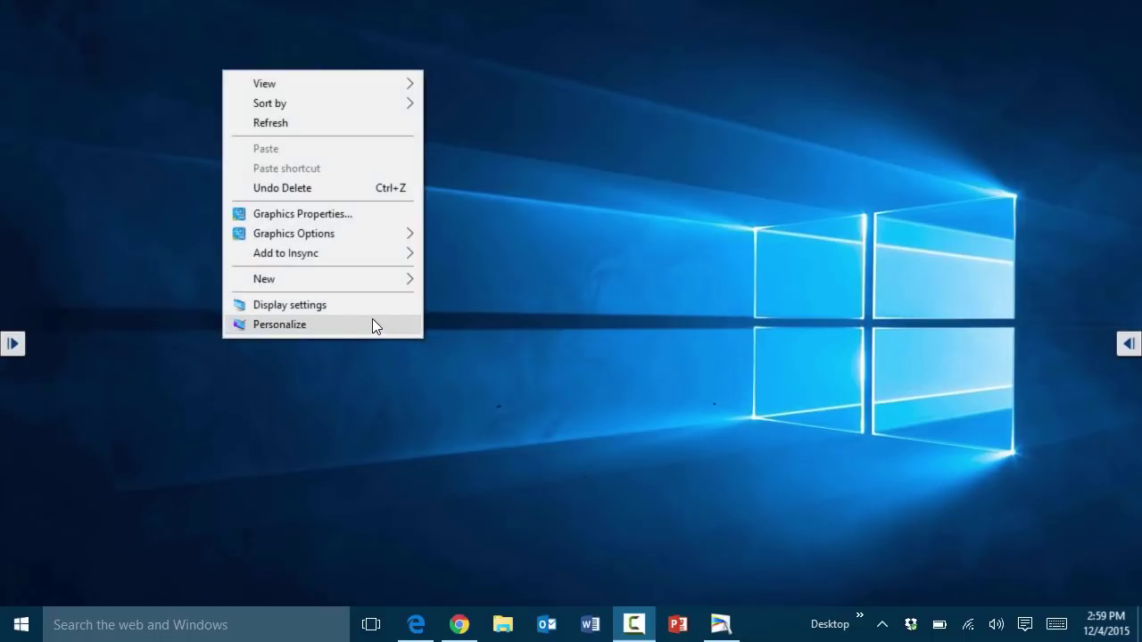
click(279, 329)
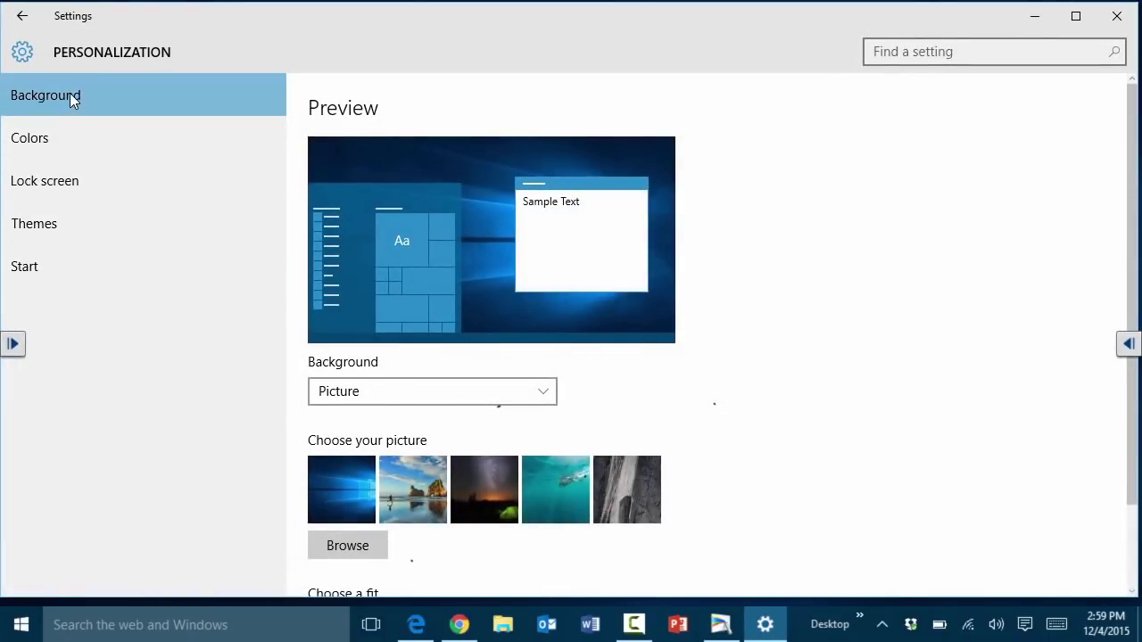
click(415, 497)
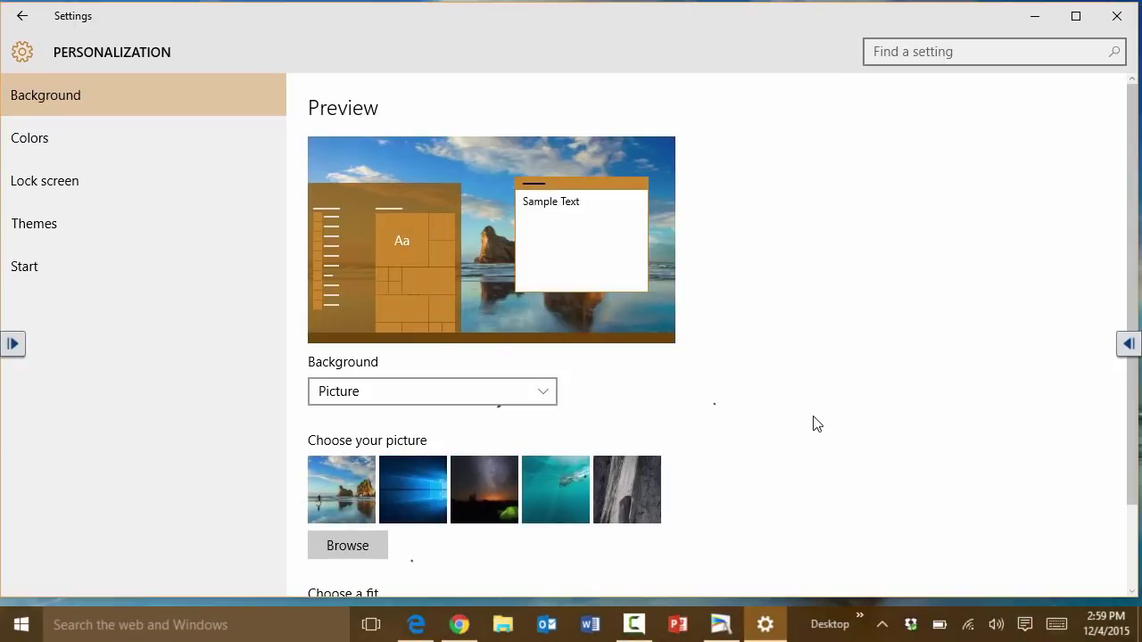
scroll(813, 423, down, 2)
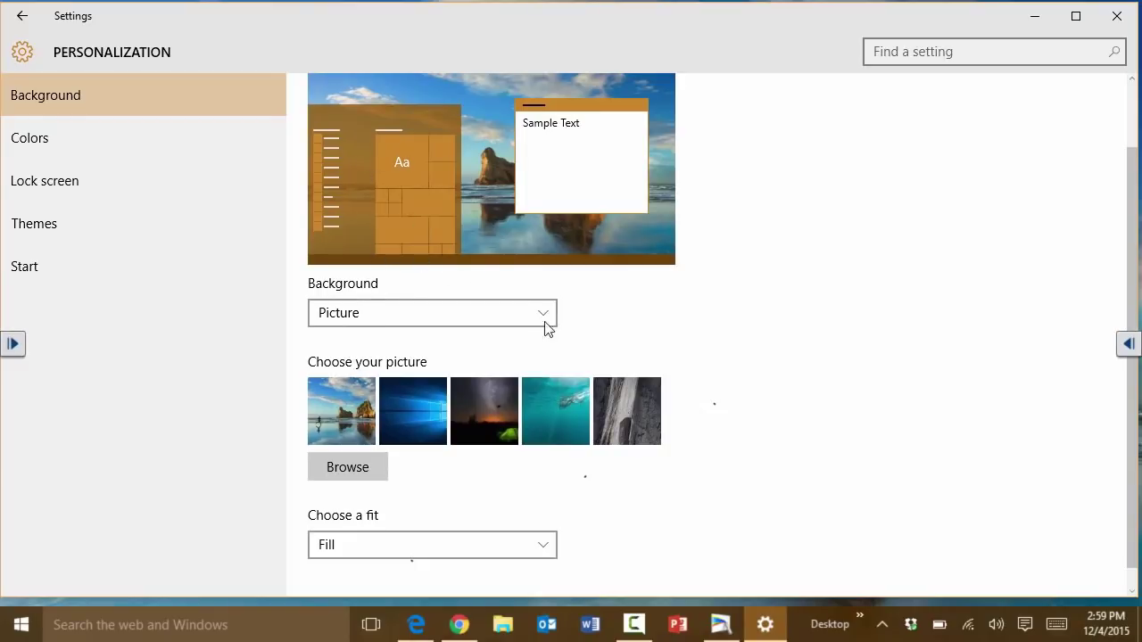
scroll(714, 410, down, 1)
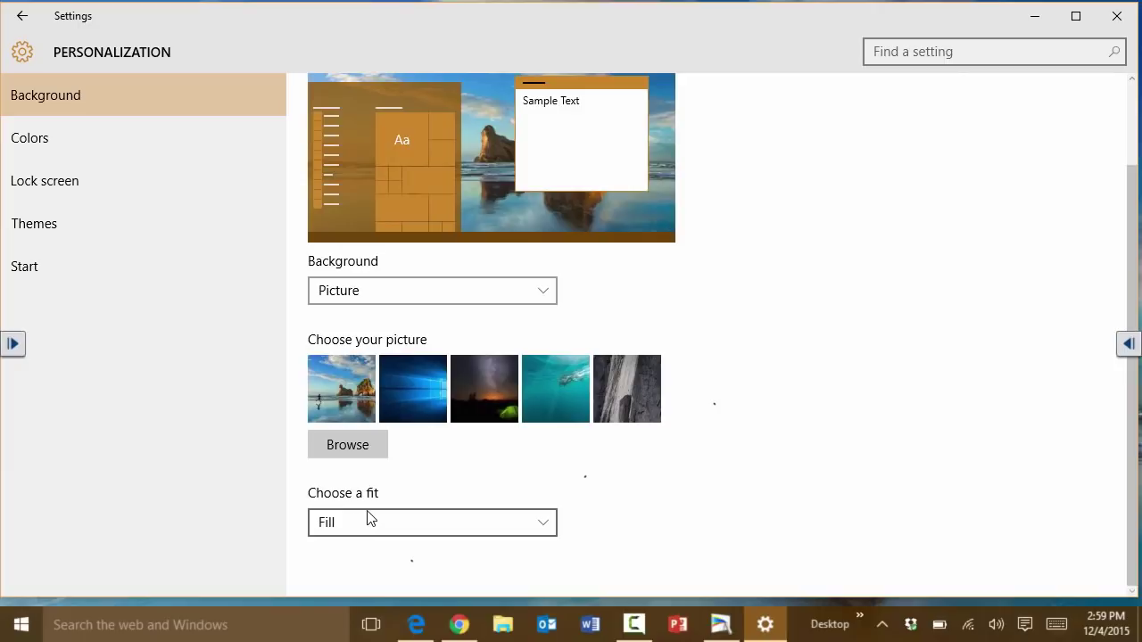
scroll(758, 477, up, 3)
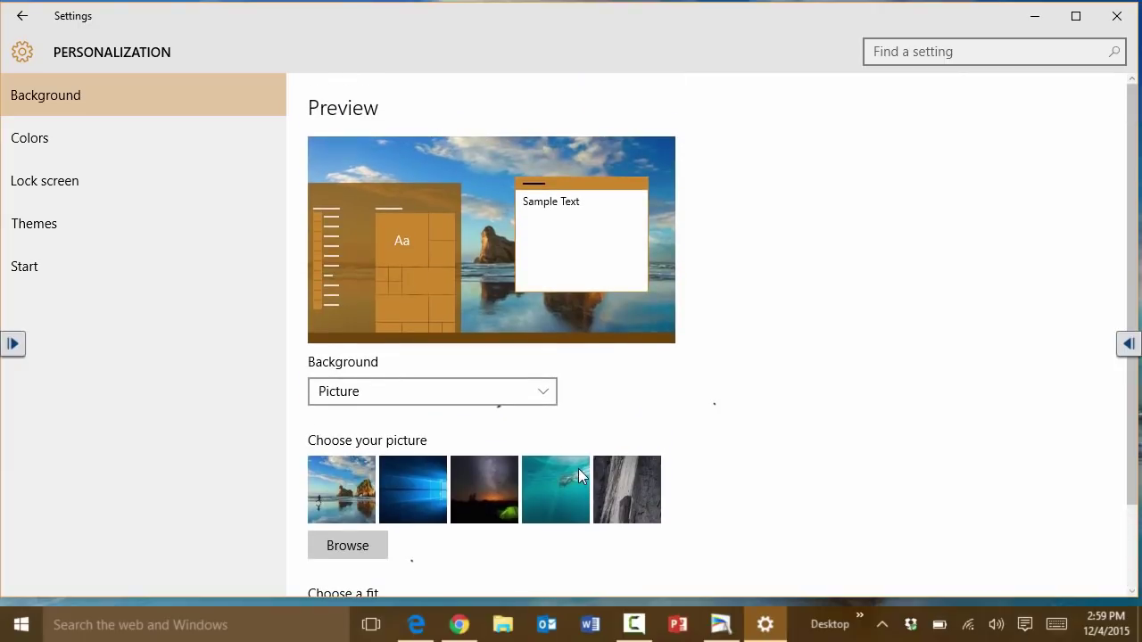
Step: Review the Colors options and the Lock screen settings, including the available lock screen background types
click(40, 140)
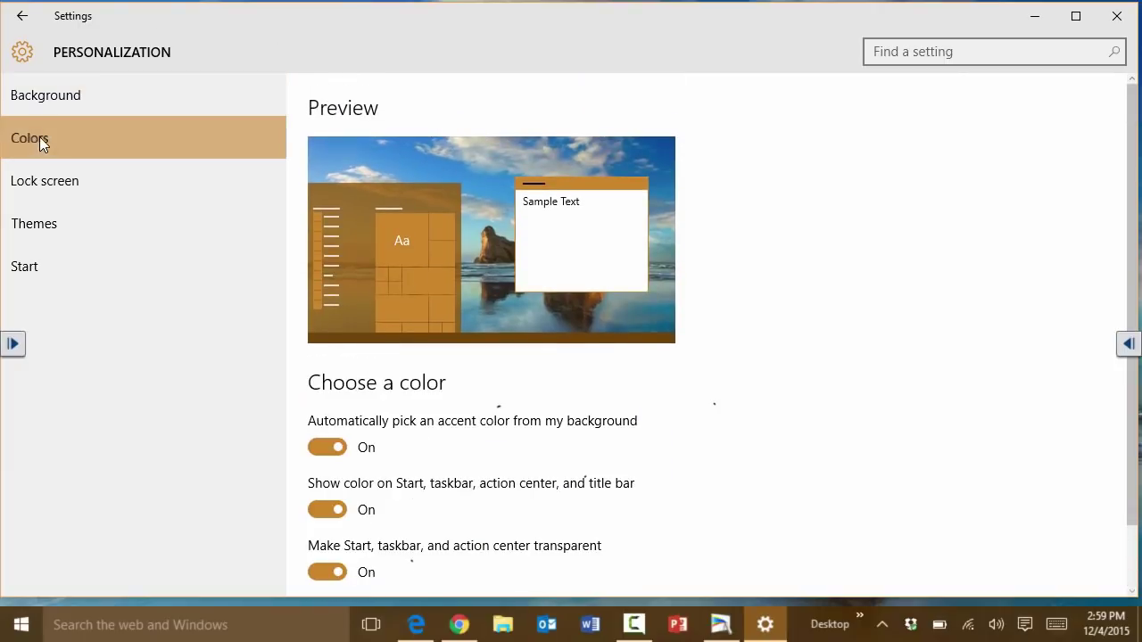
scroll(637, 510, down, 2)
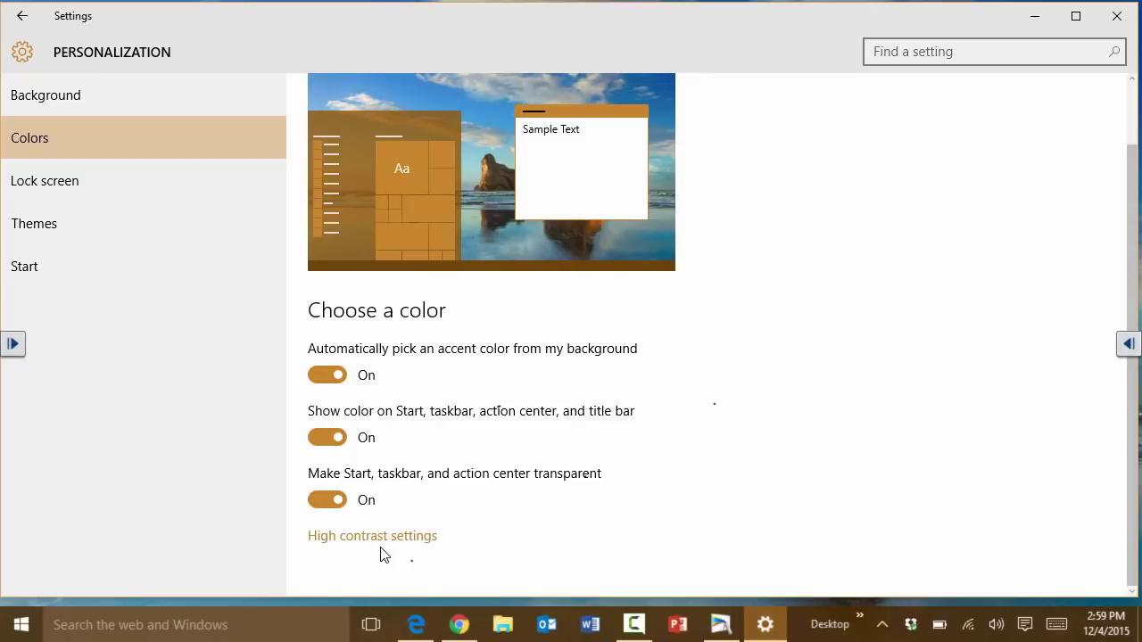
click(55, 183)
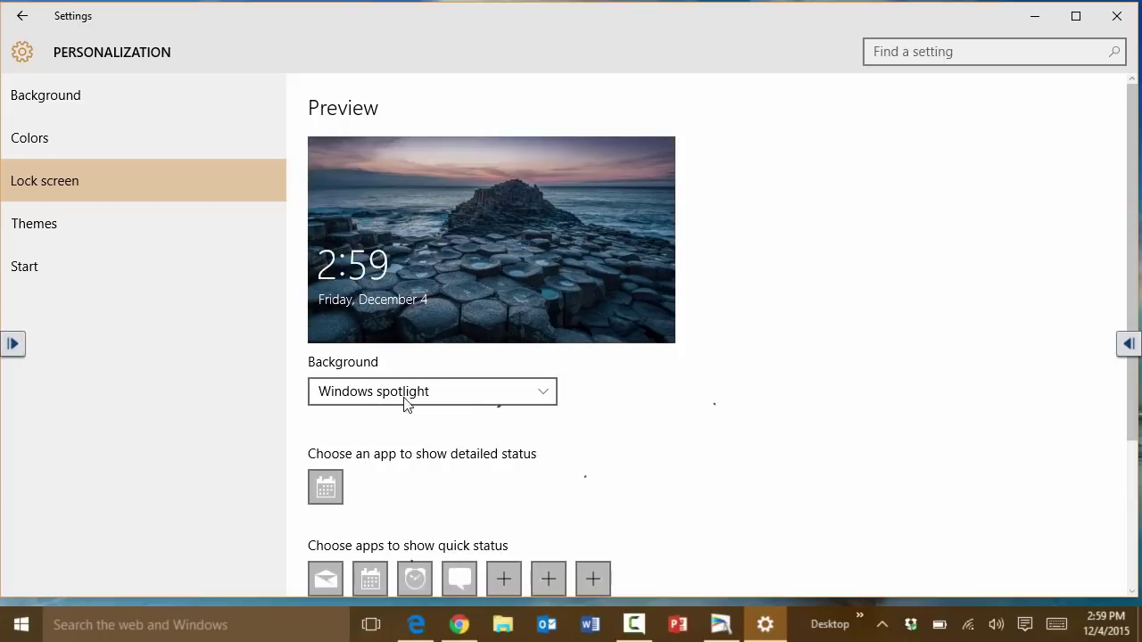
scroll(639, 431, down, 2)
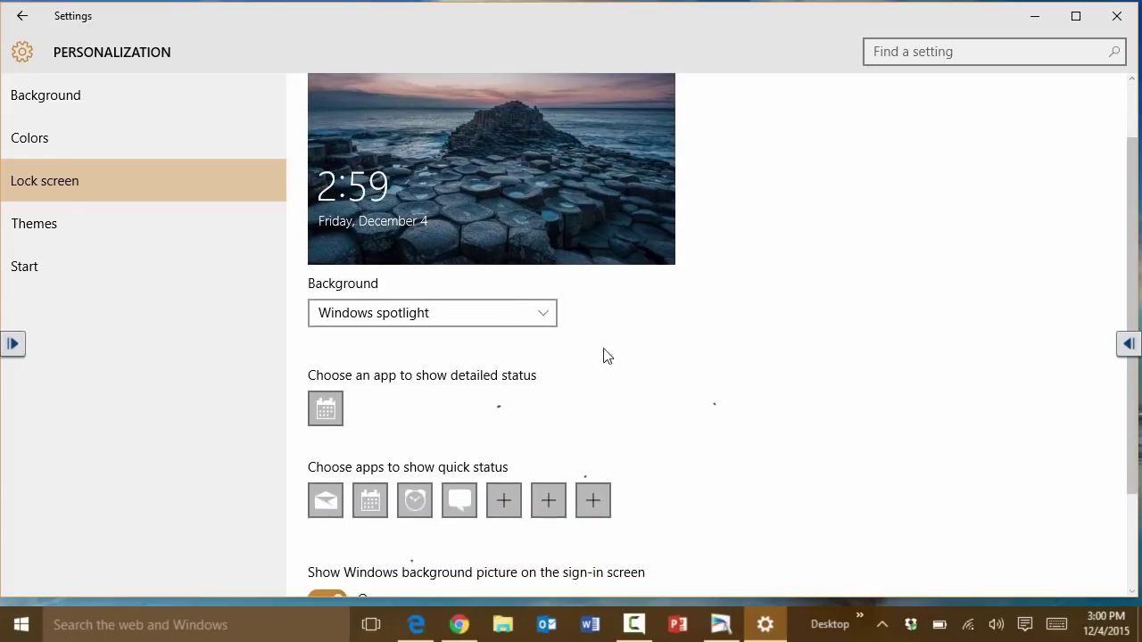
click(474, 321)
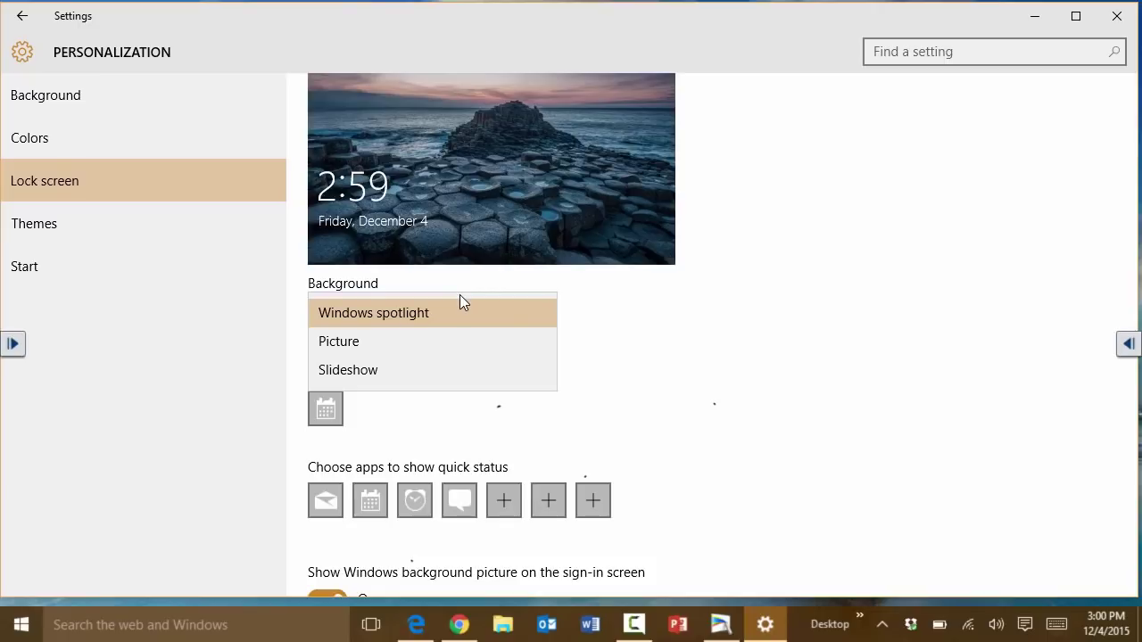
click(856, 347)
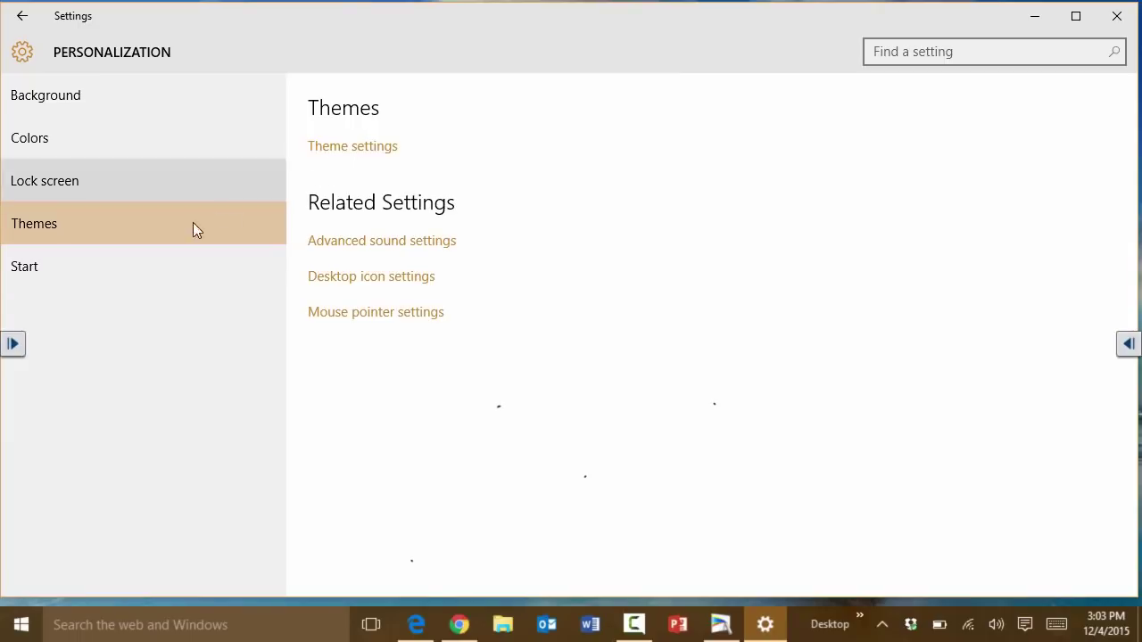
Step: Open the theme settings, look through the default themes, and close both the theme window and Settings
click(369, 155)
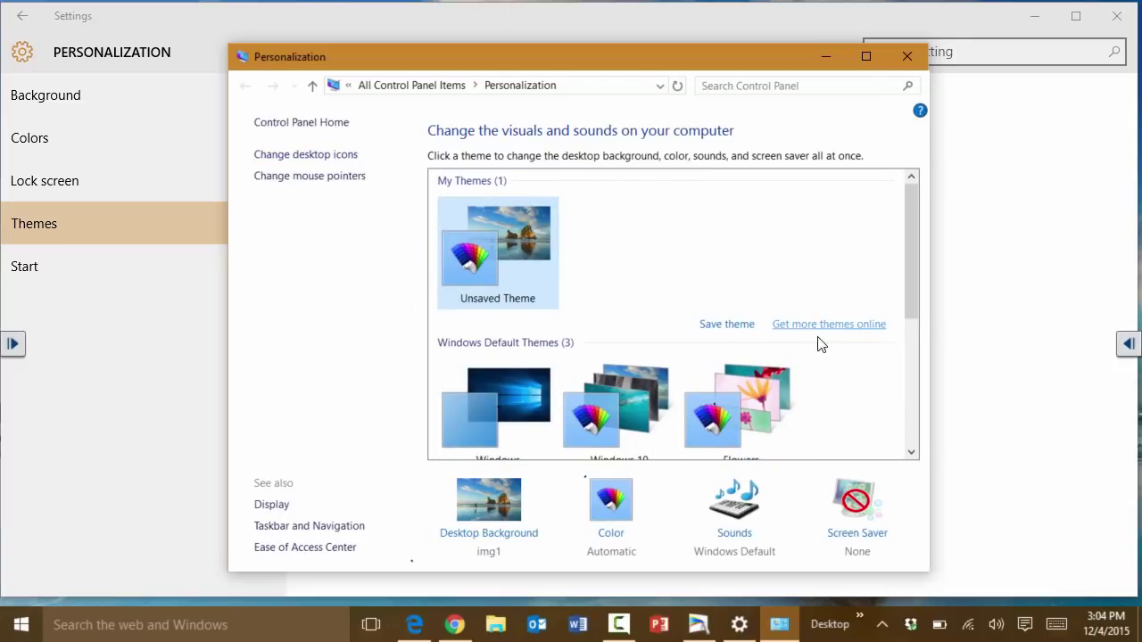
scroll(818, 342, down, 2)
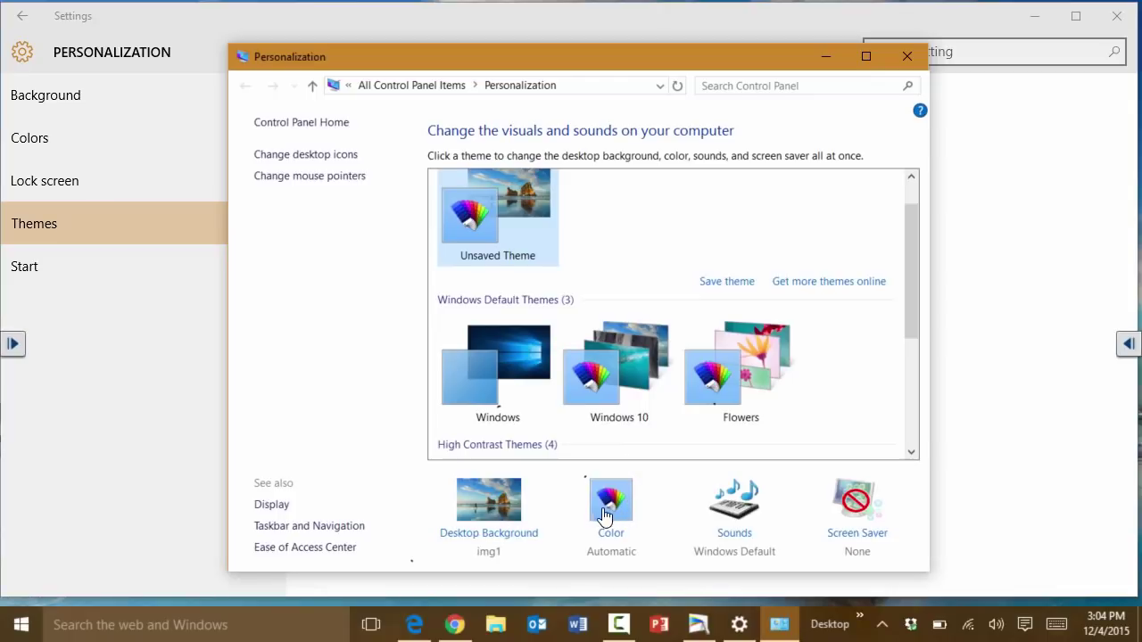
click(911, 434)
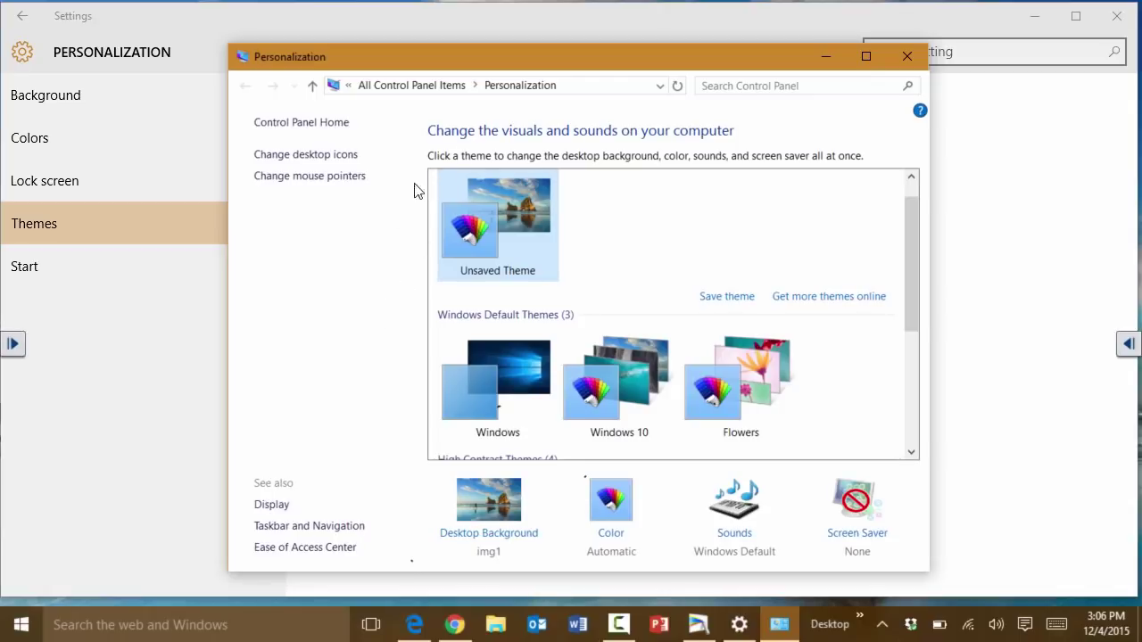
click(907, 56)
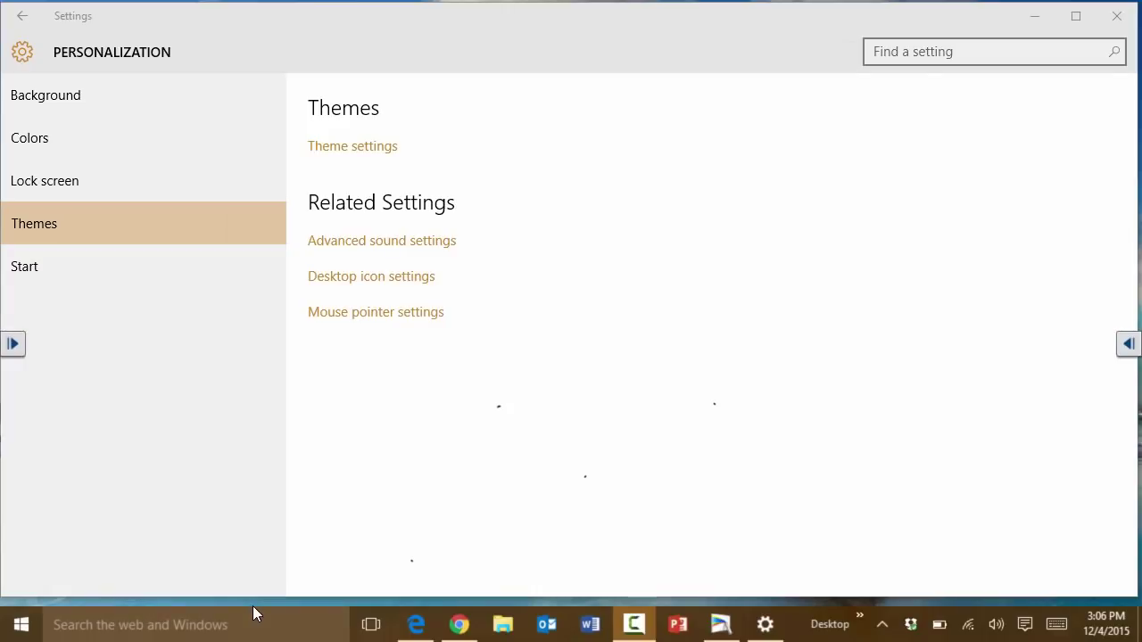
click(551, 465)
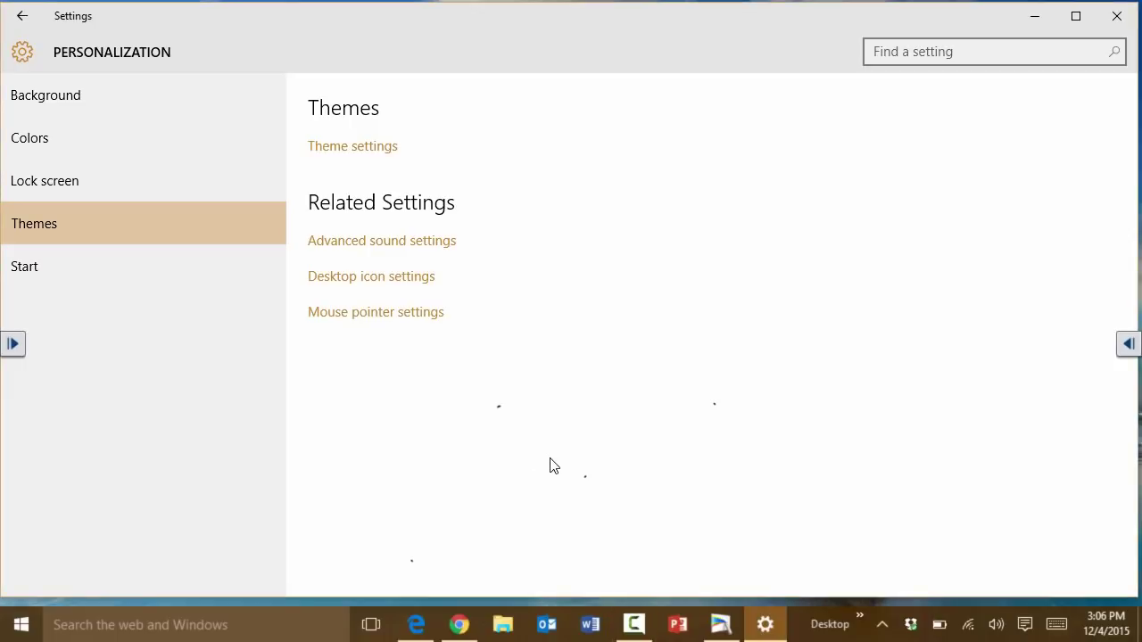
key(alt+F4)
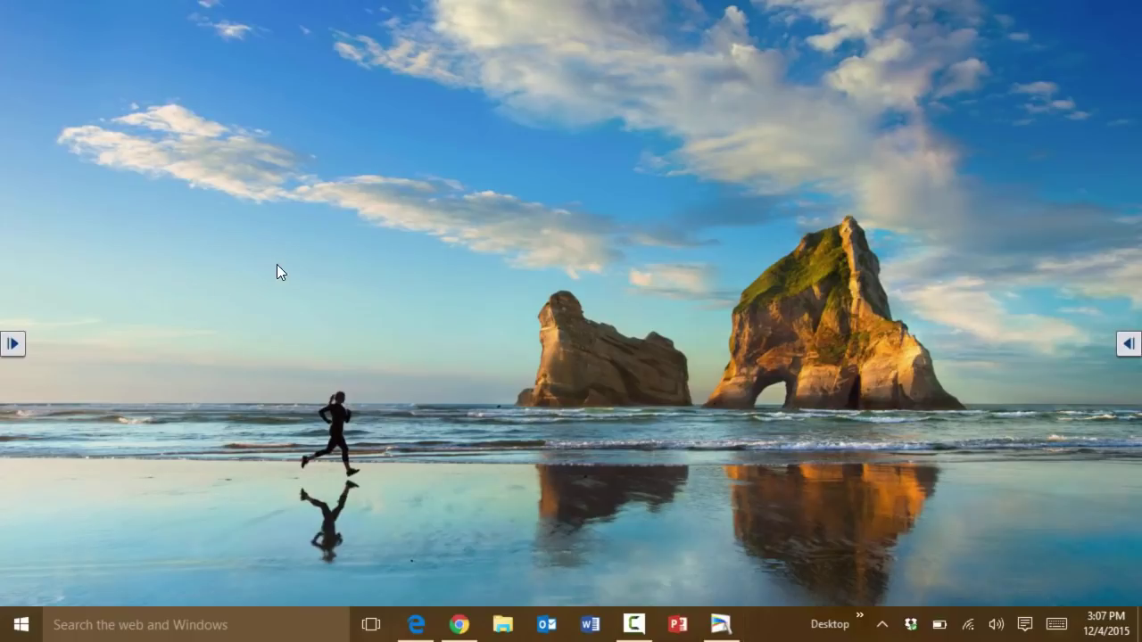
Step: Bring up the desktop's View options for icon size and icon display
right_click(272, 235)
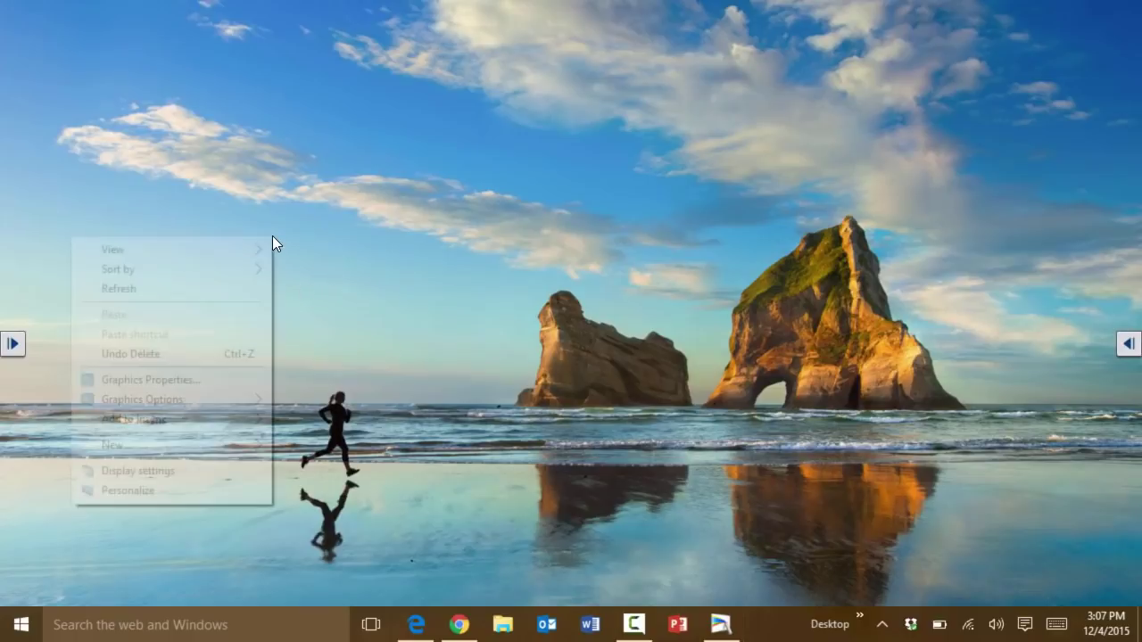
click(340, 186)
right_click(340, 191)
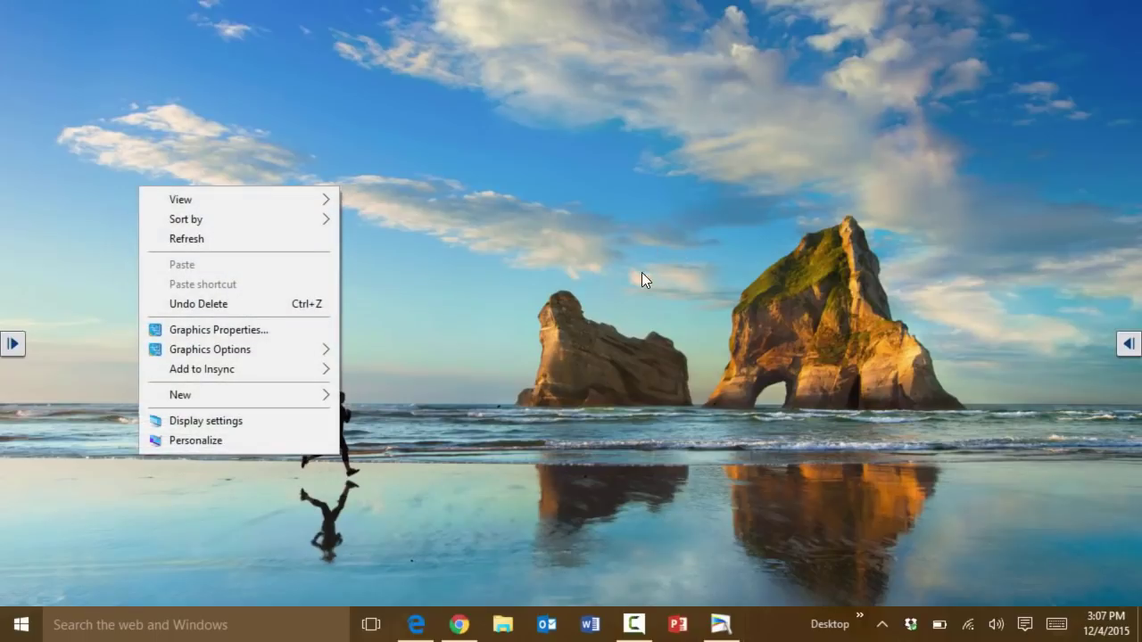
mouse_move(248, 200)
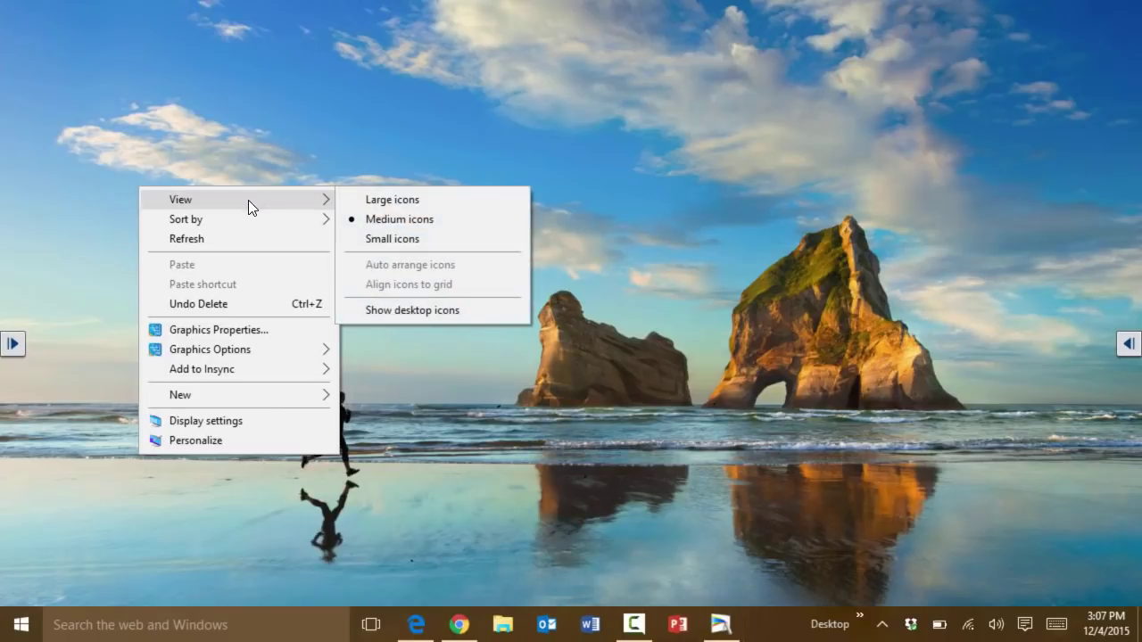
Step: Show the desktop icons, and reopen the desktop's options to hide them again
click(422, 314)
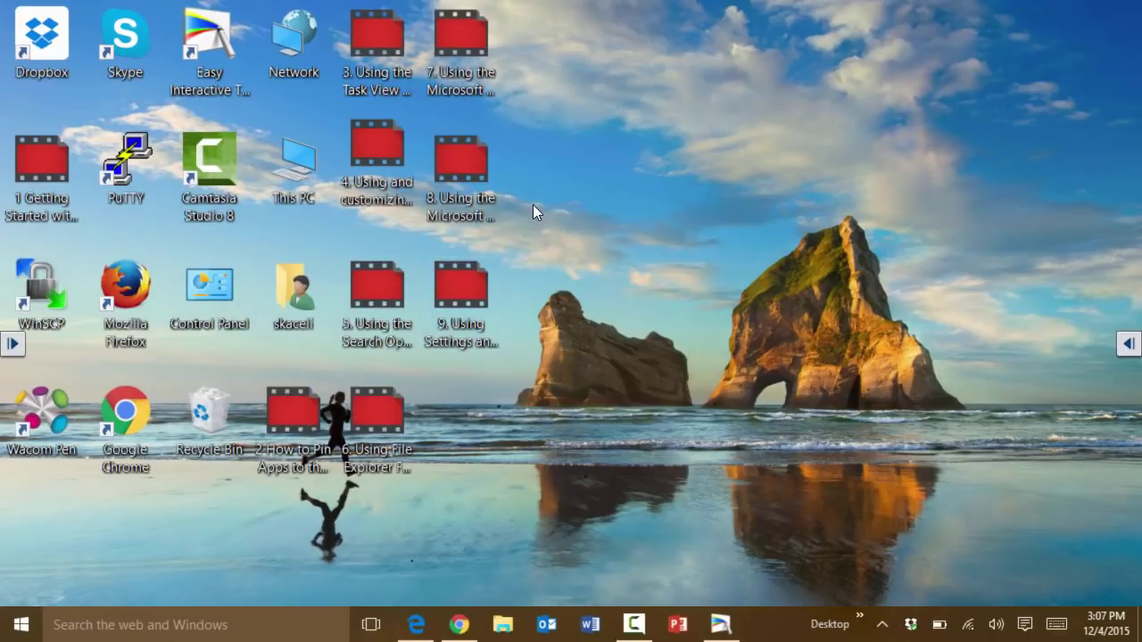
right_click(648, 203)
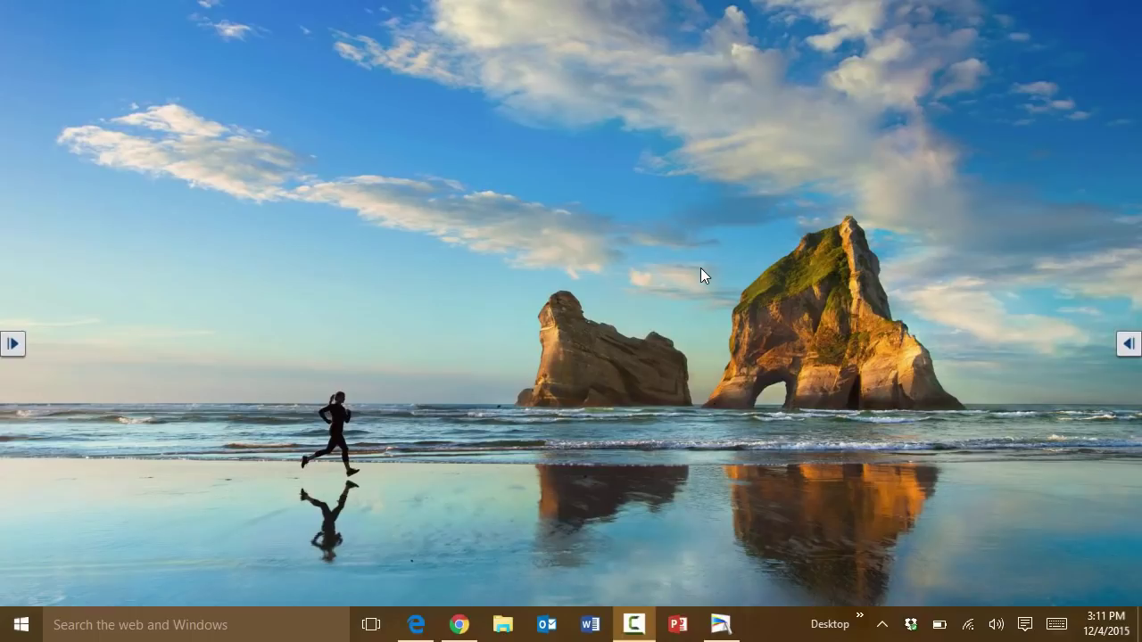
Step: Set the display projection mode to Extend and close the projection options
click(1026, 624)
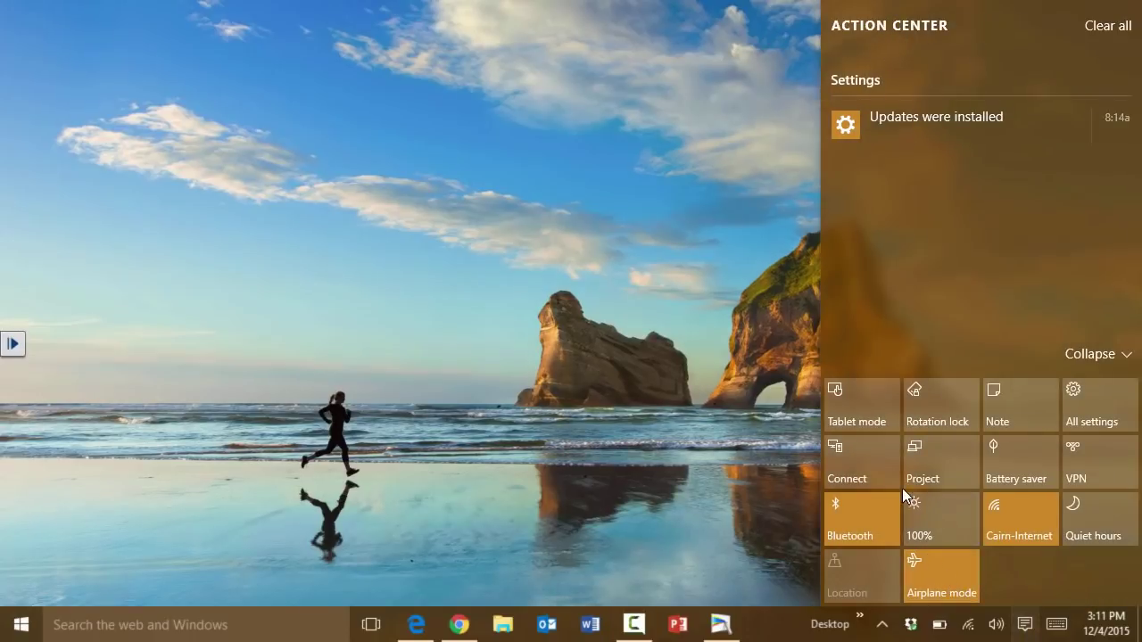
click(937, 463)
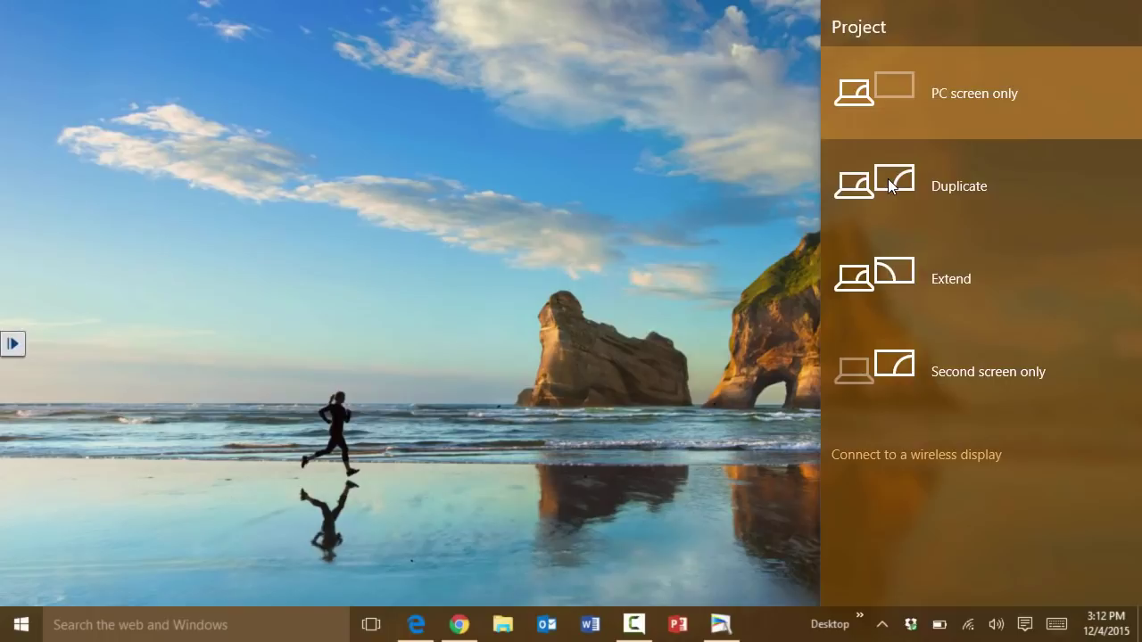
click(893, 281)
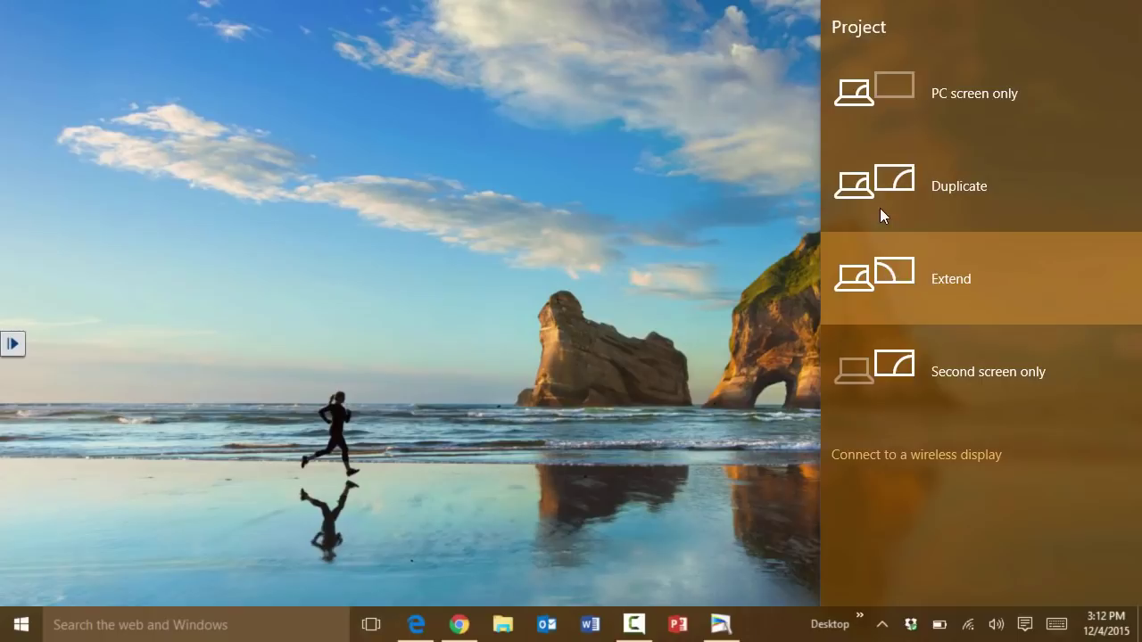
click(709, 328)
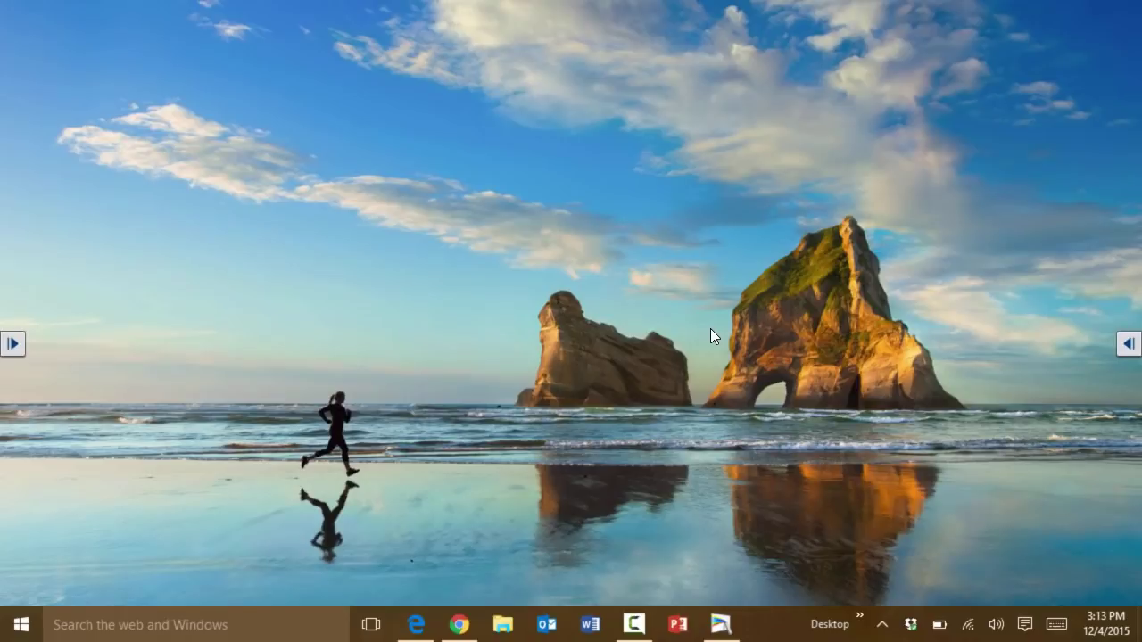
key(super+p)
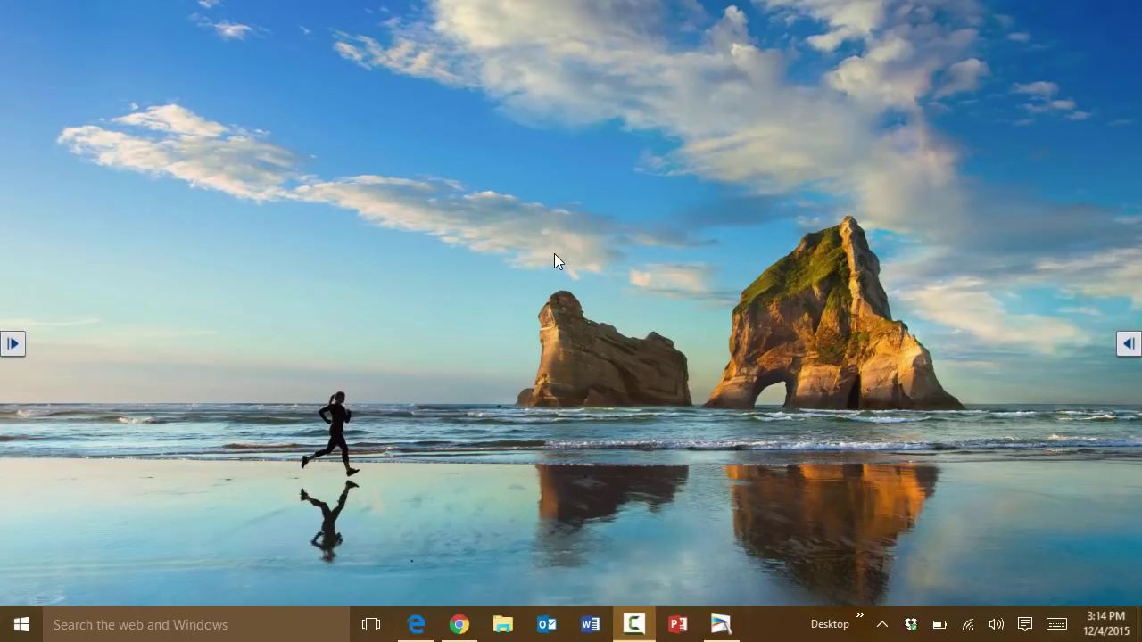
Step: Turn on tablet mode from the Action Center and dismiss the notification pane
click(1027, 633)
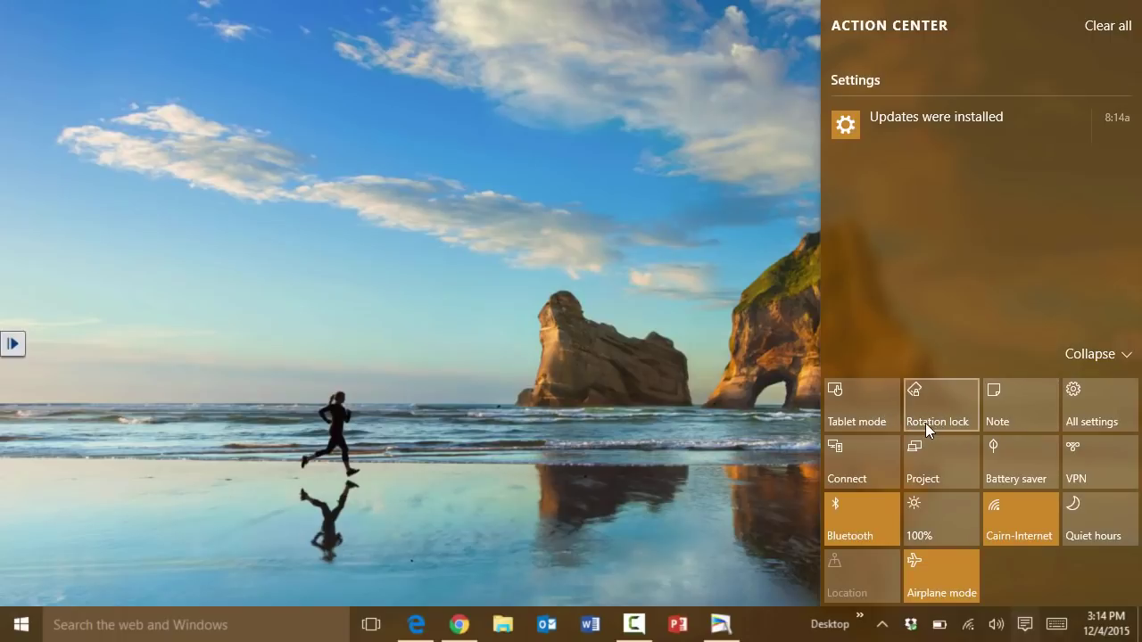
click(865, 417)
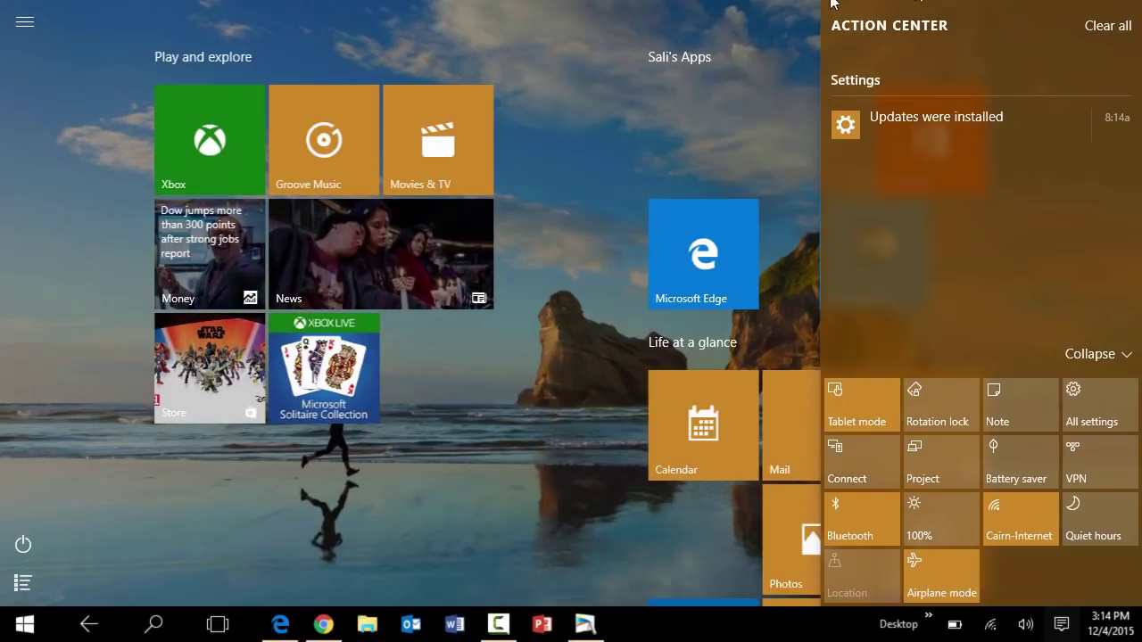
click(737, 33)
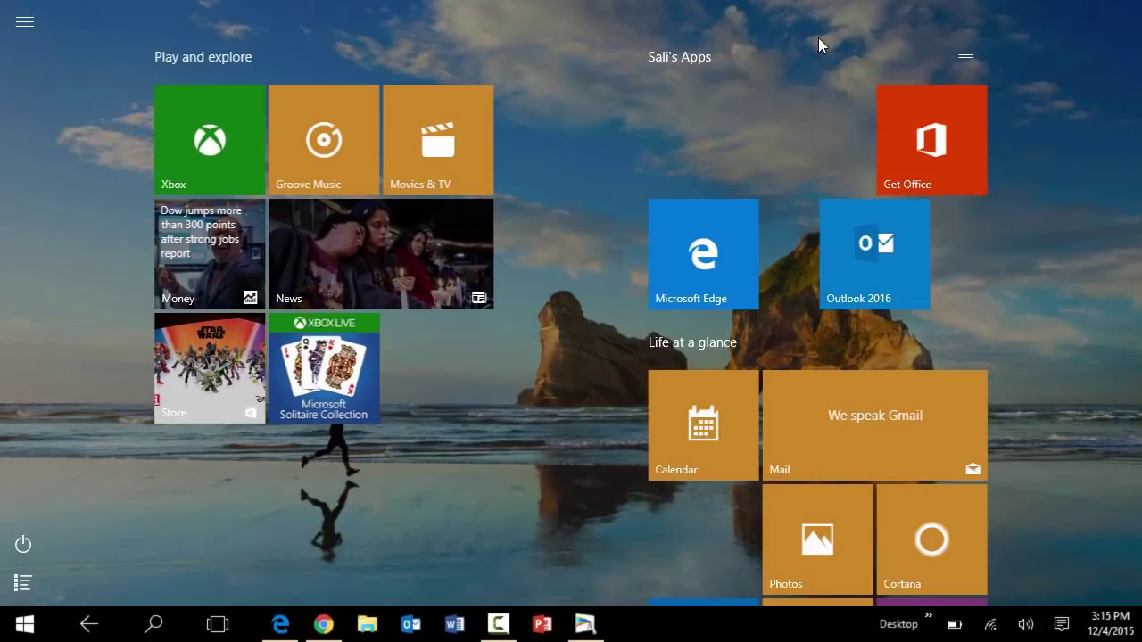
Step: Switch from the Start screen to the Yahoo page in Microsoft Edge using the overview of open windows
key(super+Tab)
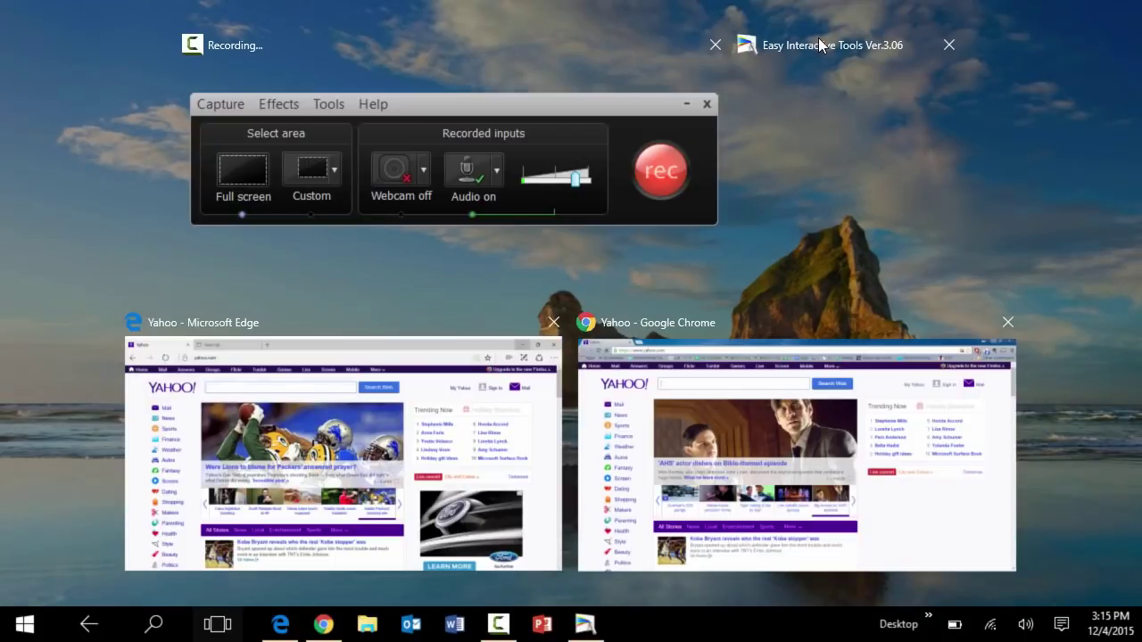
key(super)
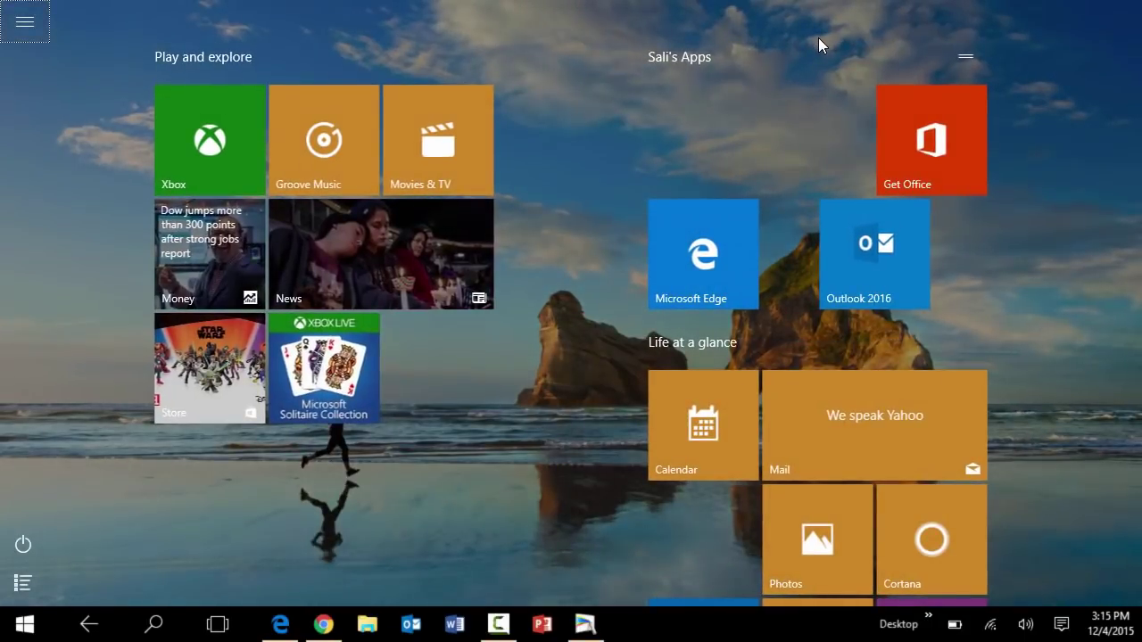
key(super+Tab)
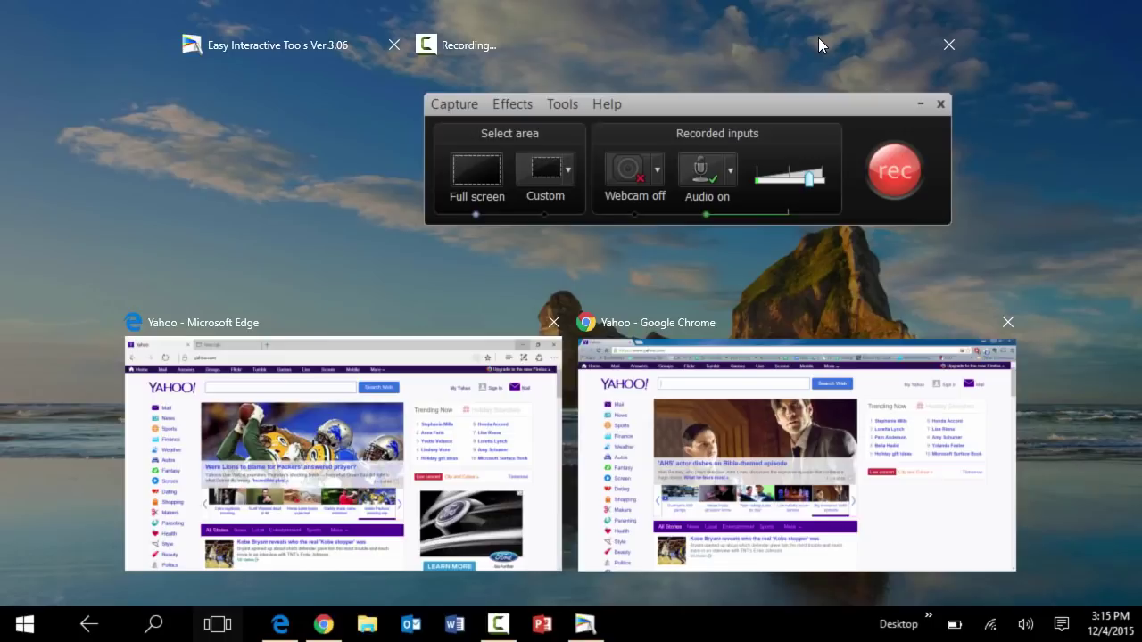
key(Return)
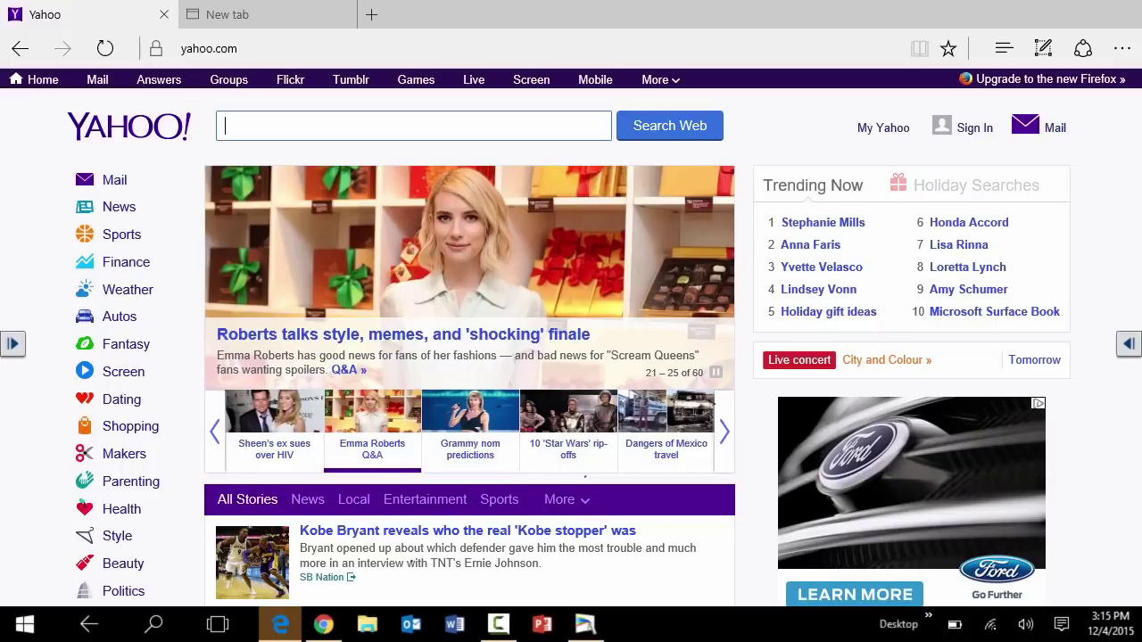
Step: View the overview of open windows and the Action Center's quick actions, returning to the Yahoo page in Edge
key(super+Tab)
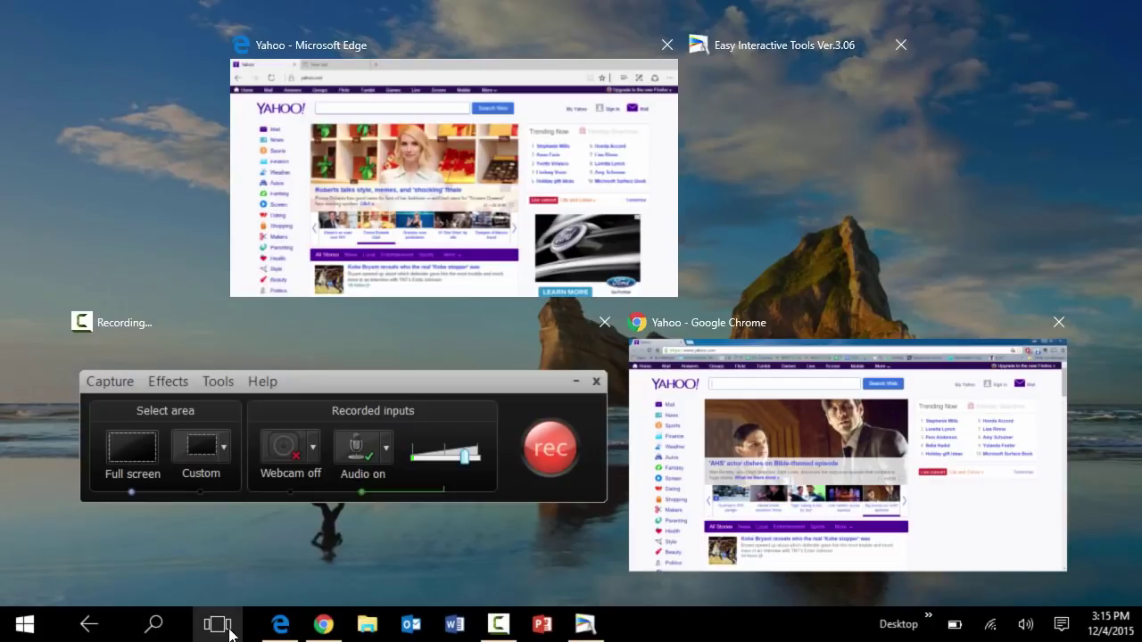
click(408, 314)
key(super+Tab)
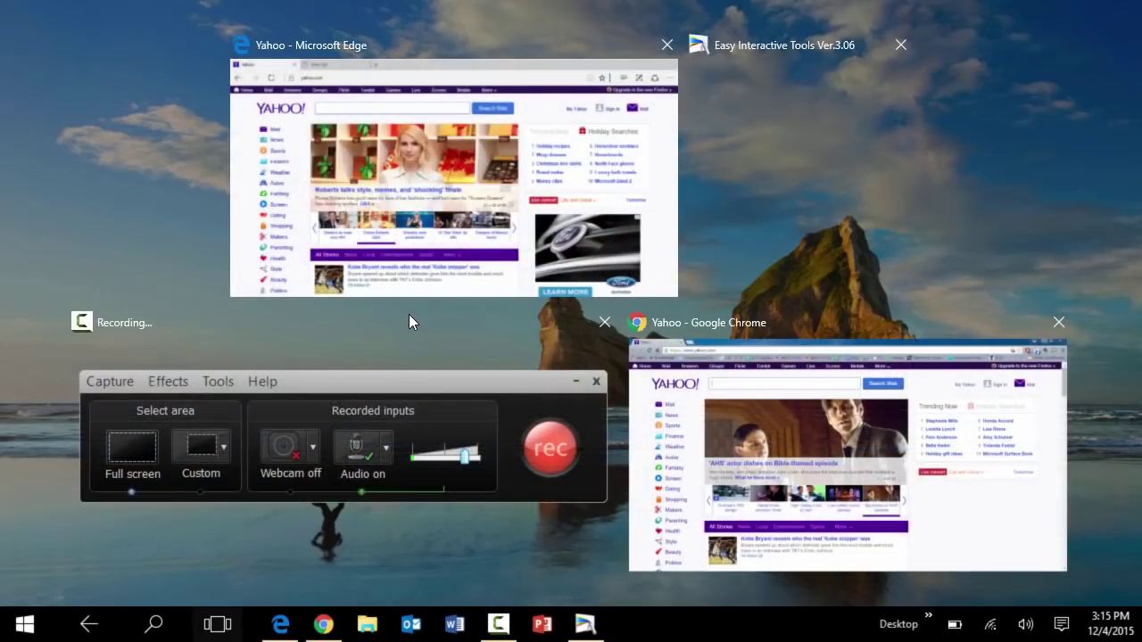
click(408, 314)
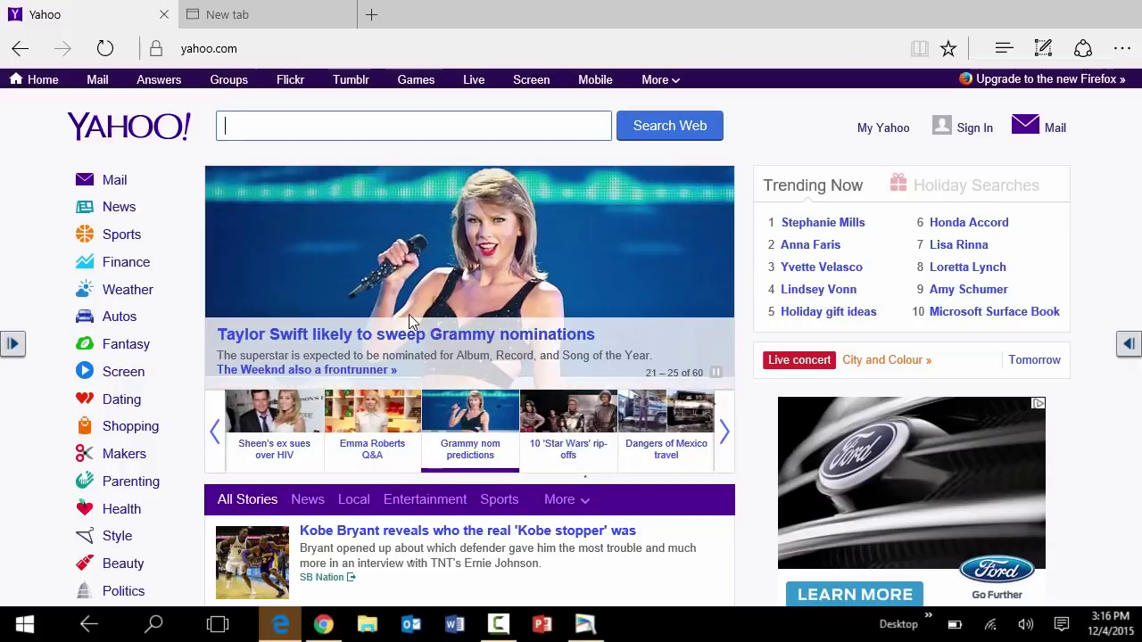
key(super+a)
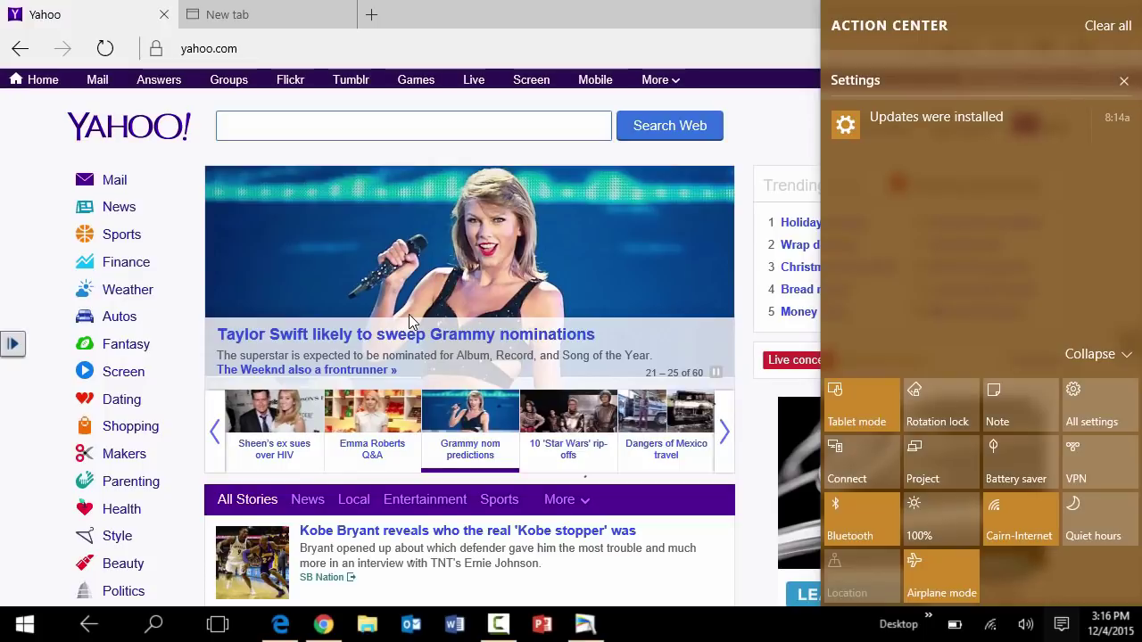
key(Escape)
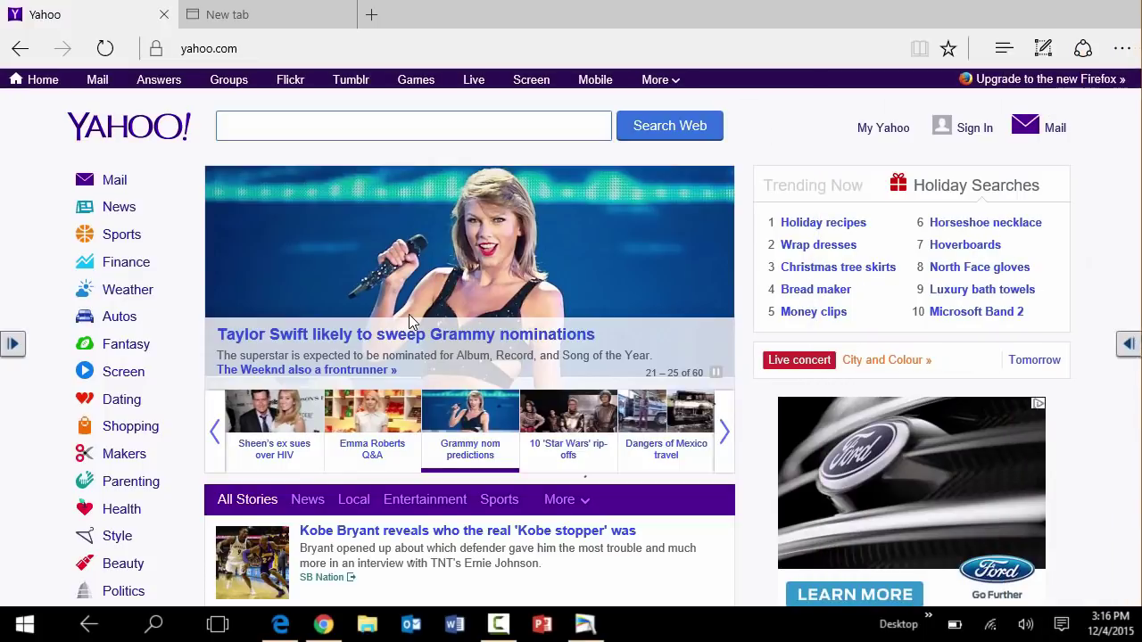
Step: Switch between the open apps and return to the Start screen
key(alt+Tab)
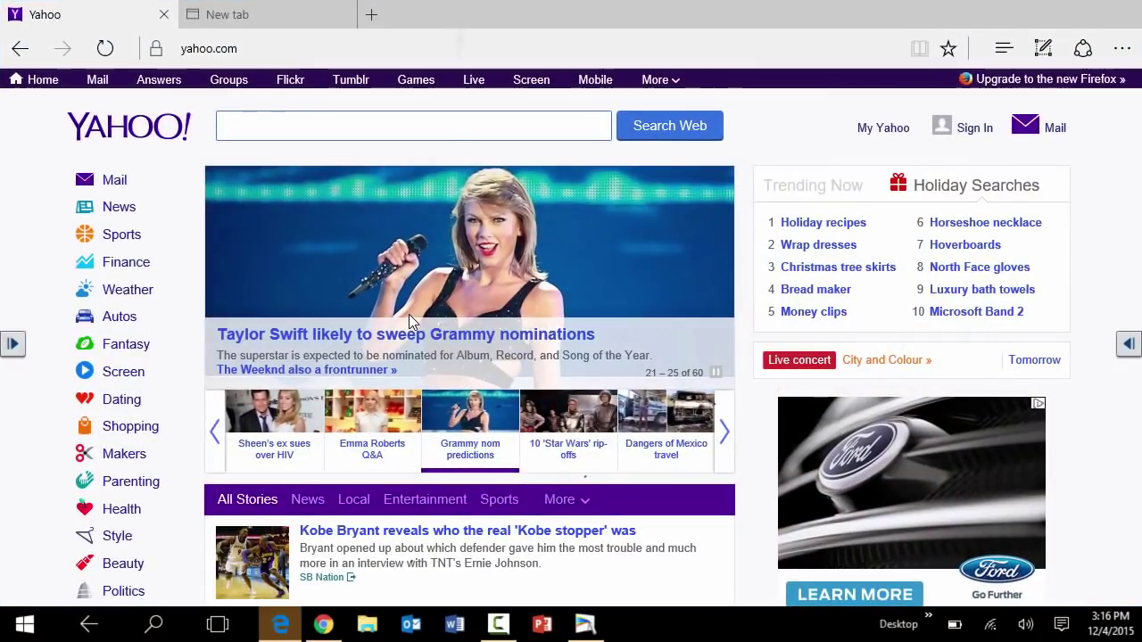
key(alt+Tab)
key(super)
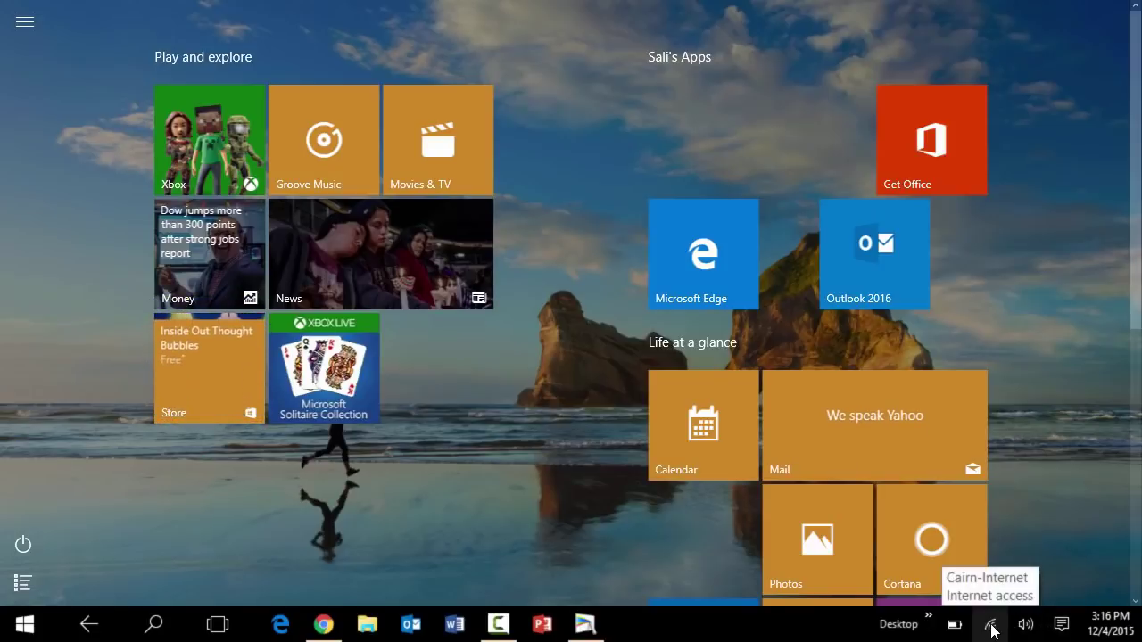
Step: Turn off tablet mode from the Action Center and dismiss the open panes to show the desktop
click(1061, 625)
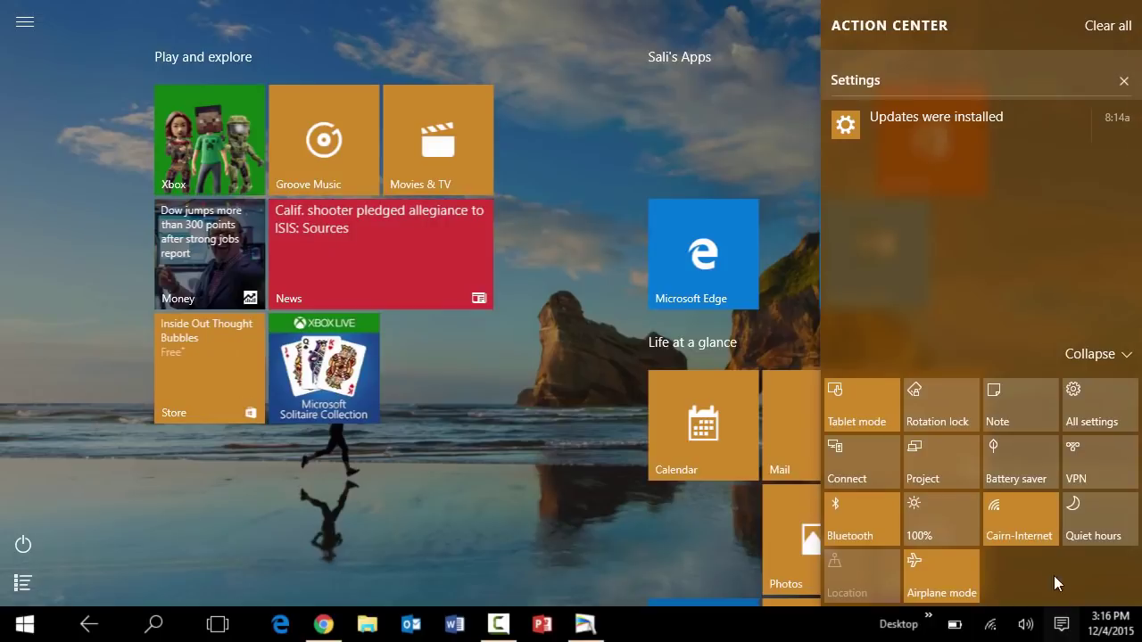
click(878, 405)
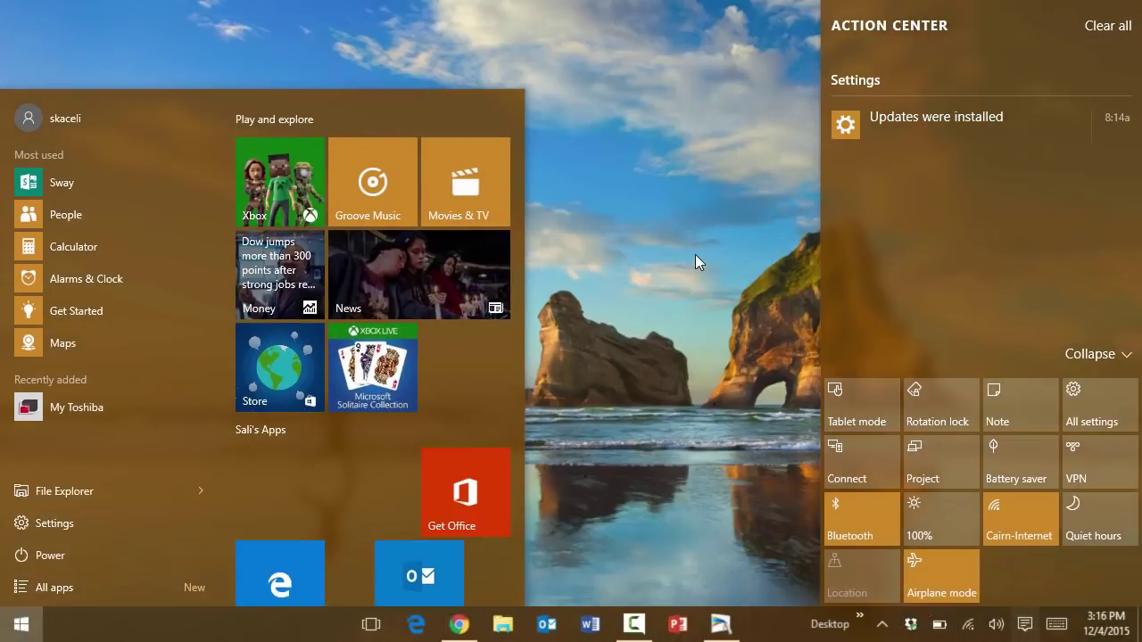
click(693, 256)
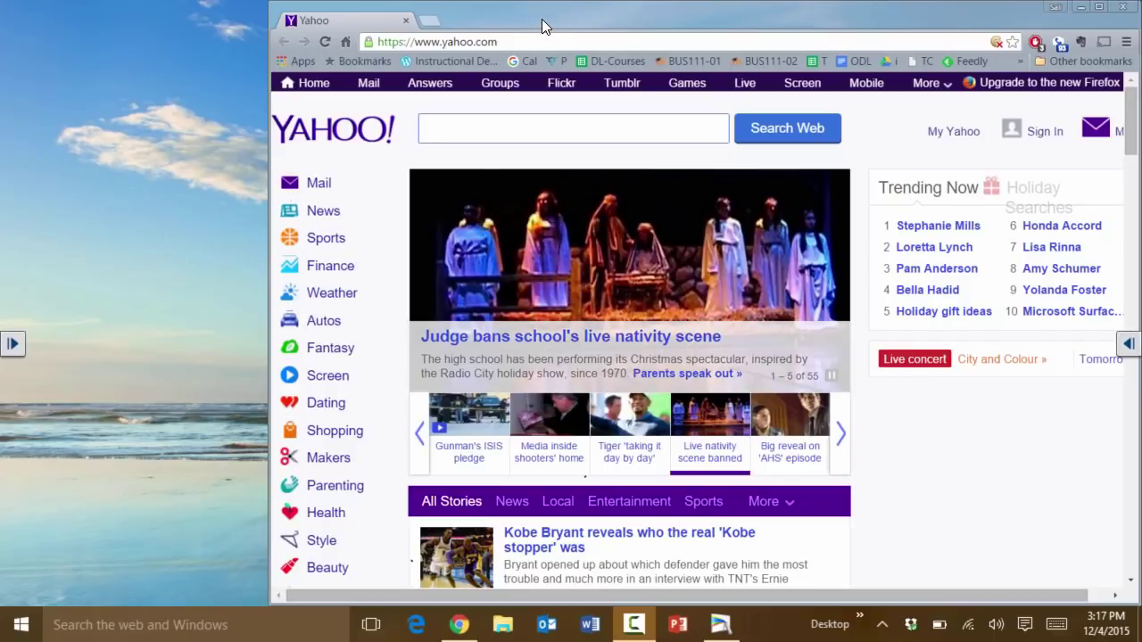
Step: Close the 2015 KCC spreadsheet tab in Chrome and maximize the browser window with the New Tab page
double_click(704, 25)
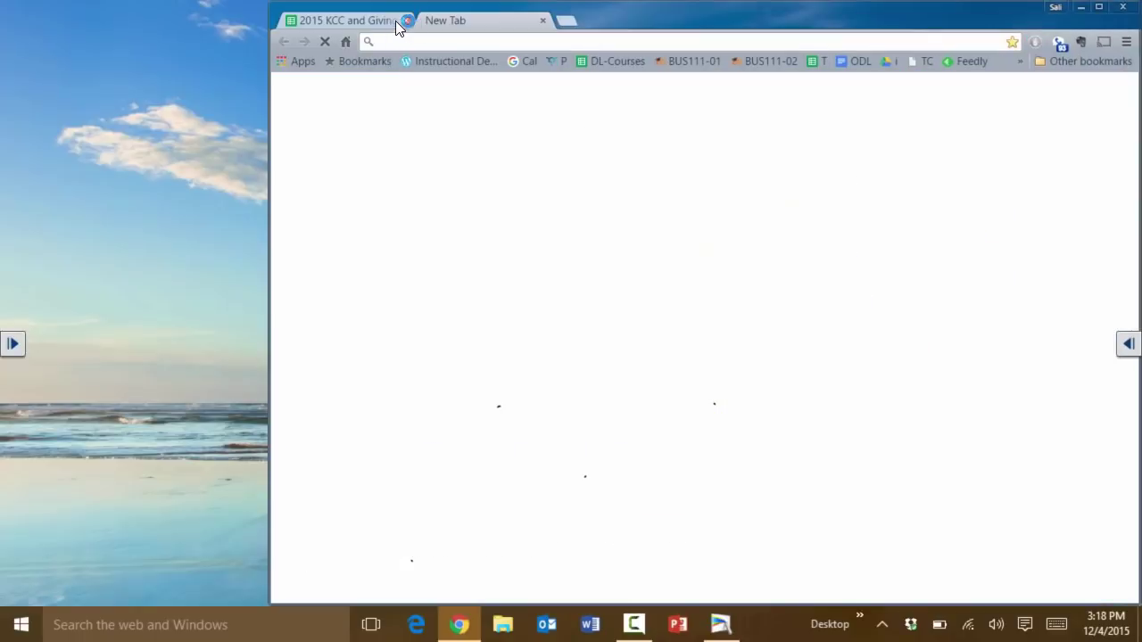
click(406, 20)
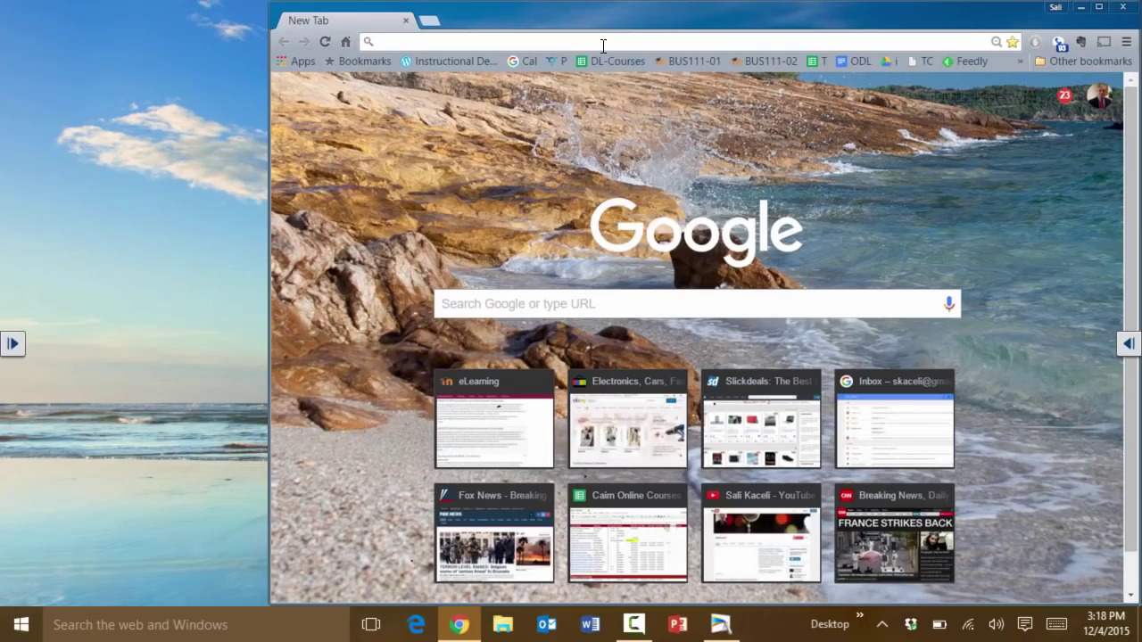
double_click(653, 18)
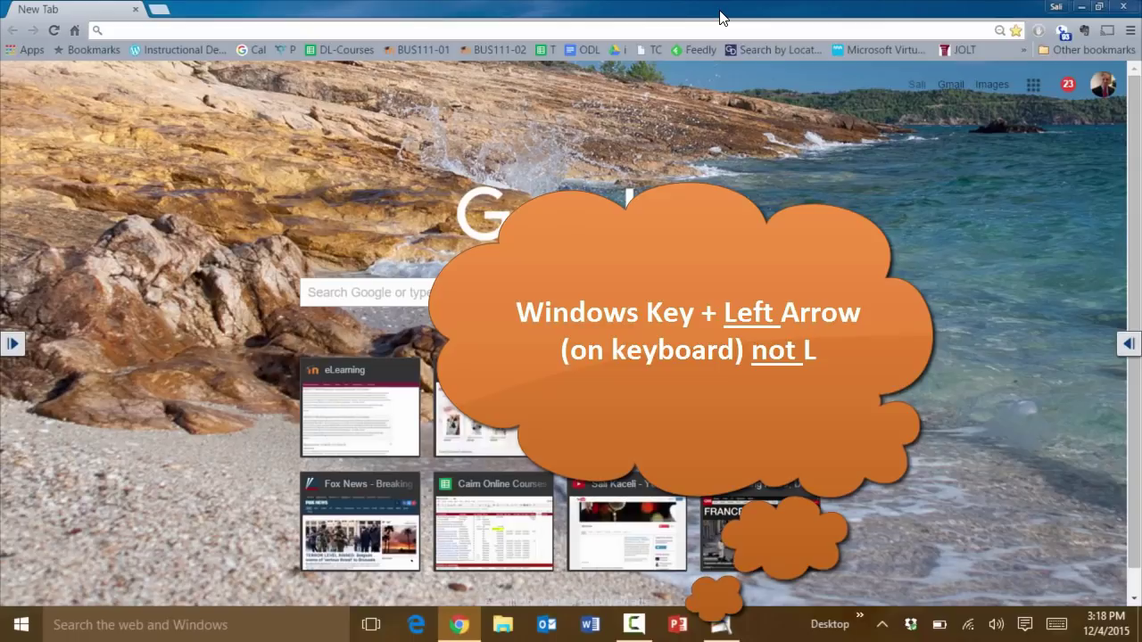
Step: Snap Chrome to the left half of the screen, and open Microsoft Edge snapped to the right half
key(super+Left)
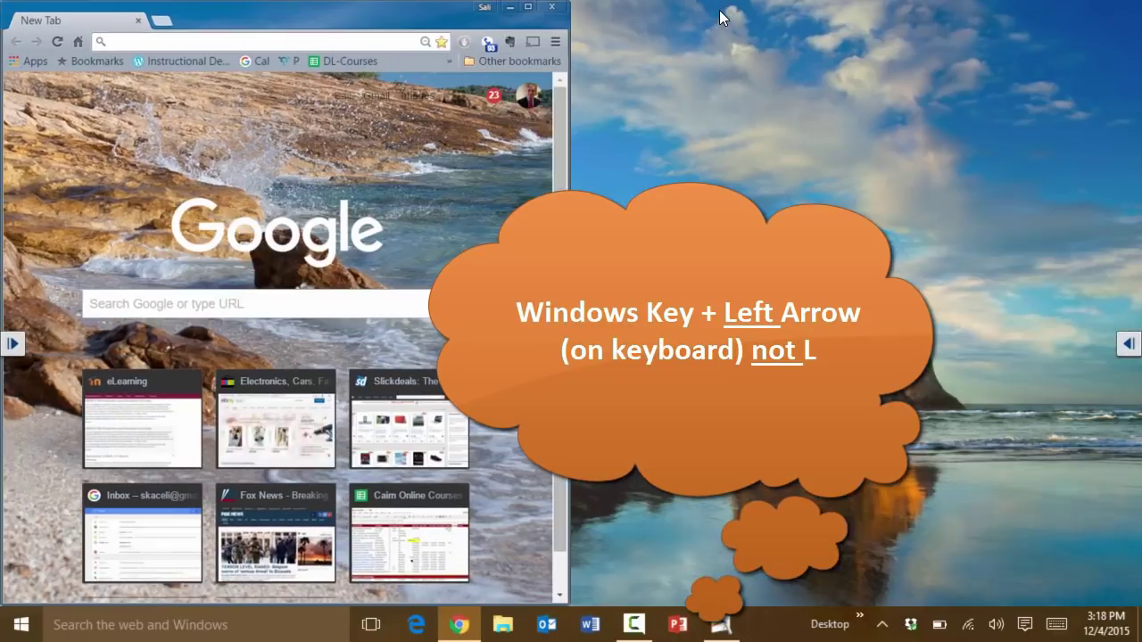
click(431, 633)
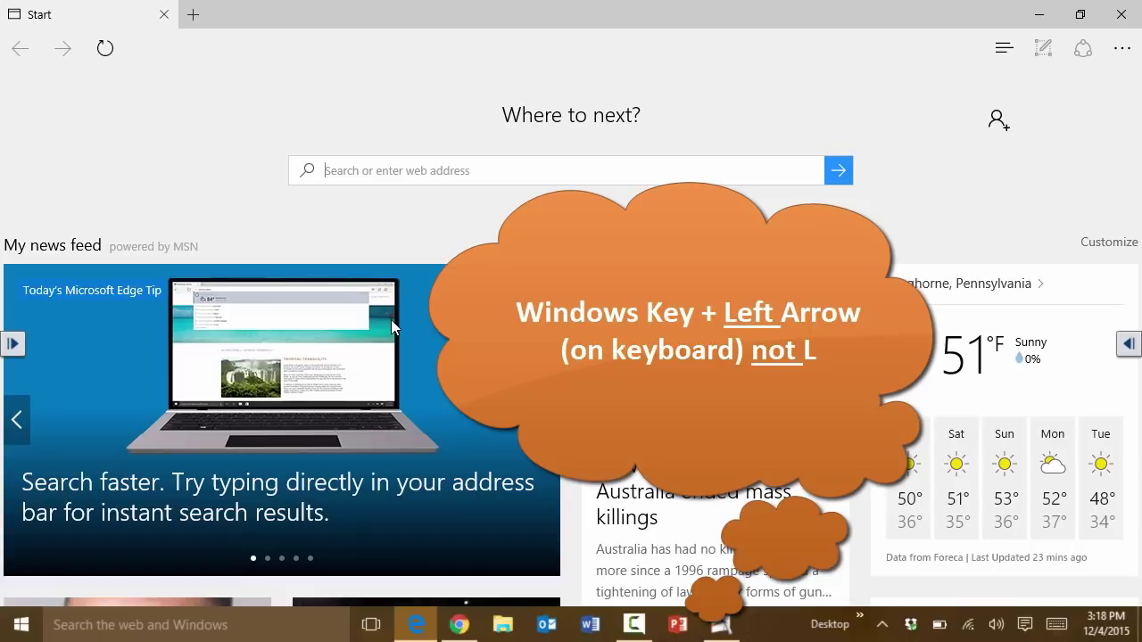
key(super+Right)
Step: Snap the Chrome window to the right half of the screen and bring it back to the left half
click(456, 25)
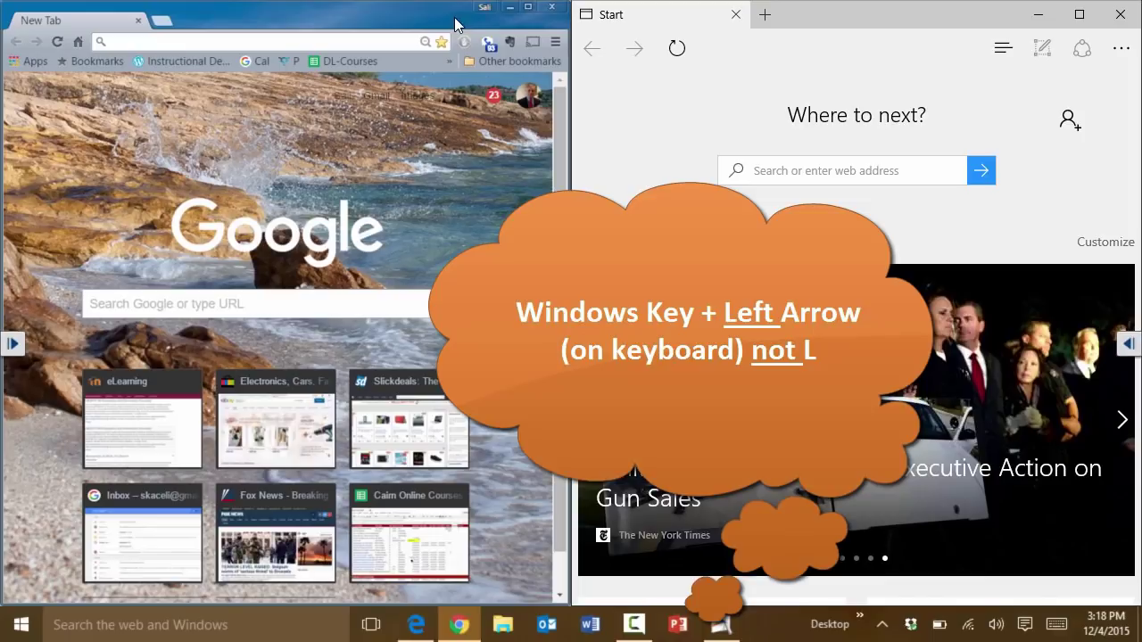
key(super+Right)
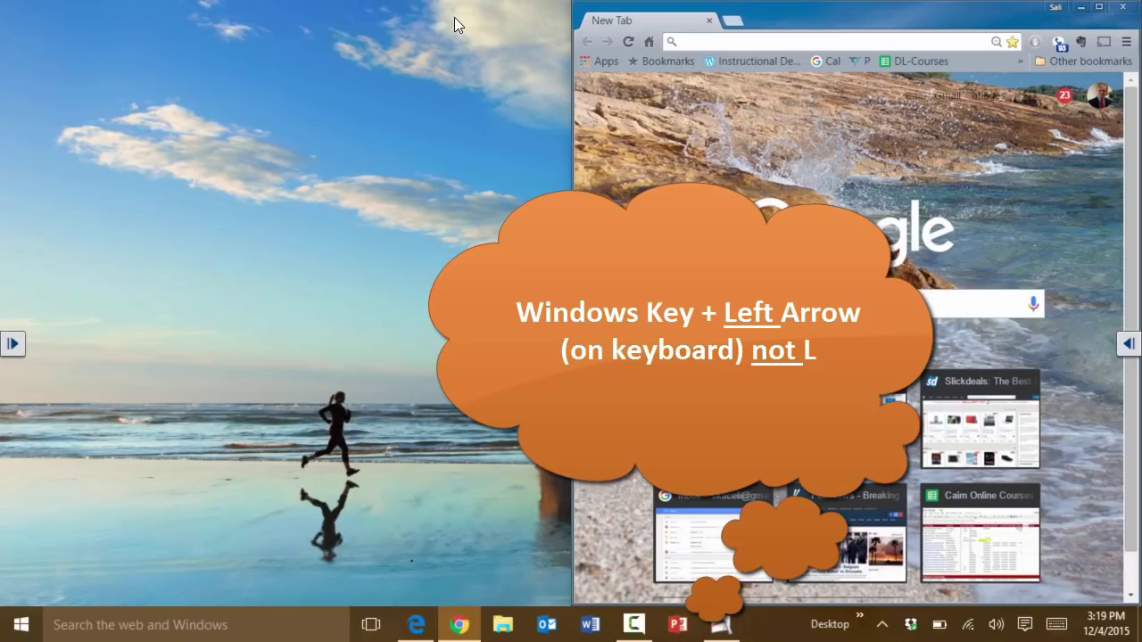
key(super+Left)
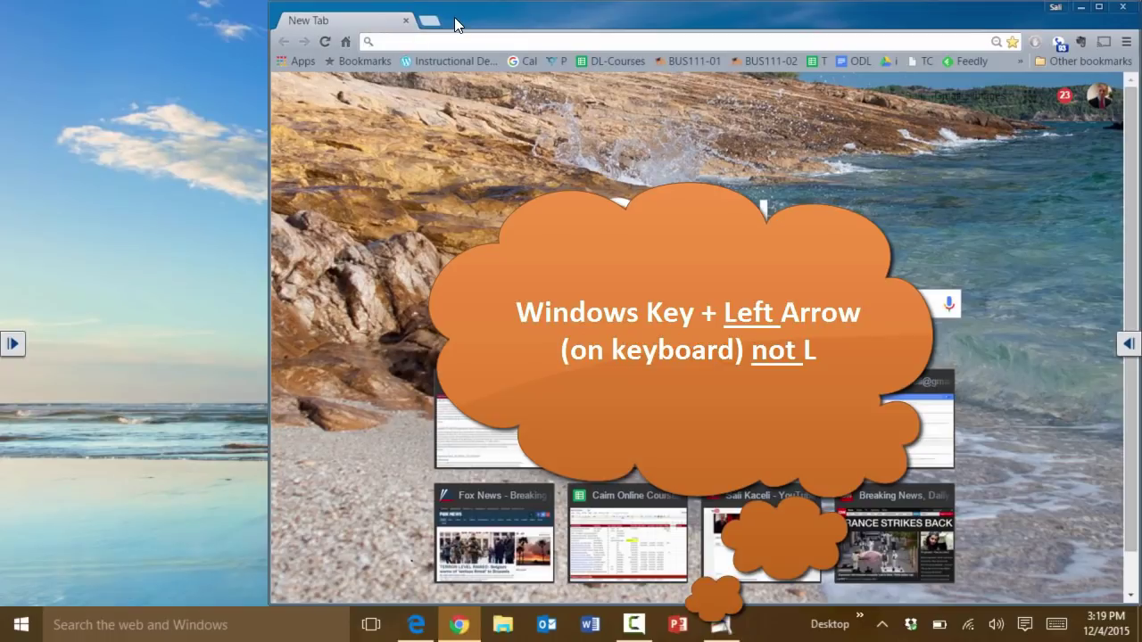
key(super+Left)
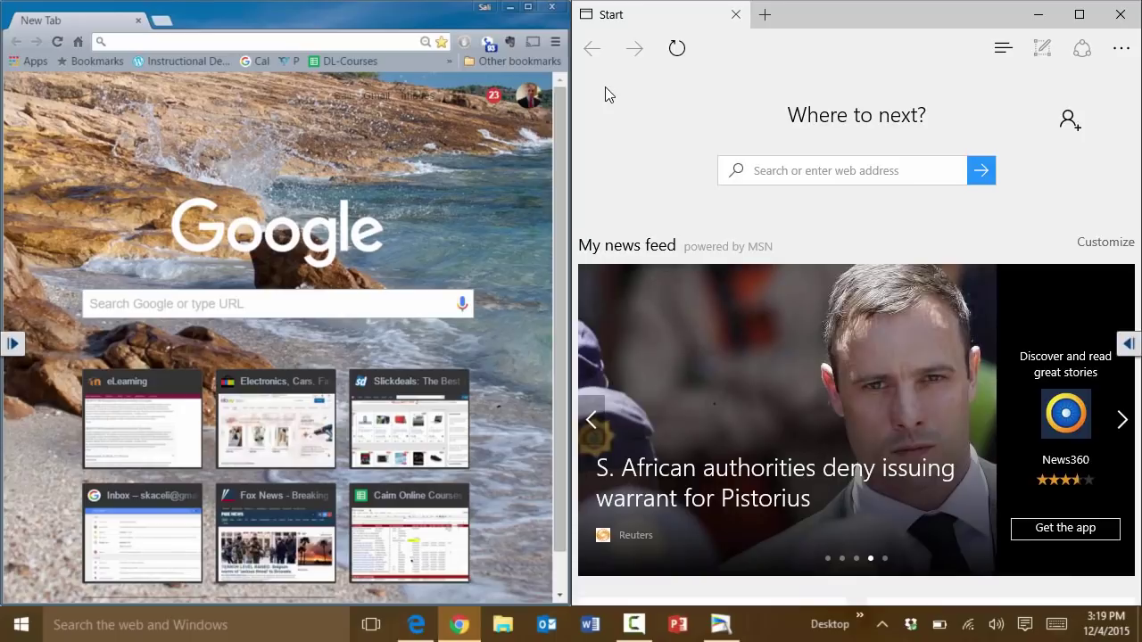
Step: Close the Microsoft Edge and Chrome windows to return to the empty desktop
click(773, 27)
click(1120, 15)
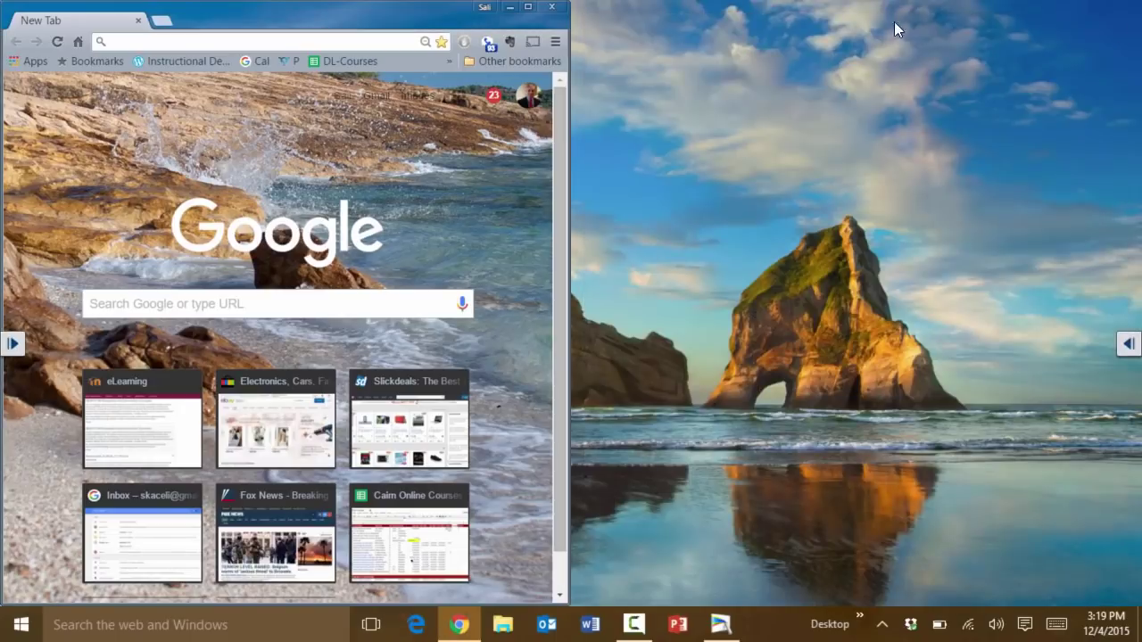
click(554, 7)
click(720, 625)
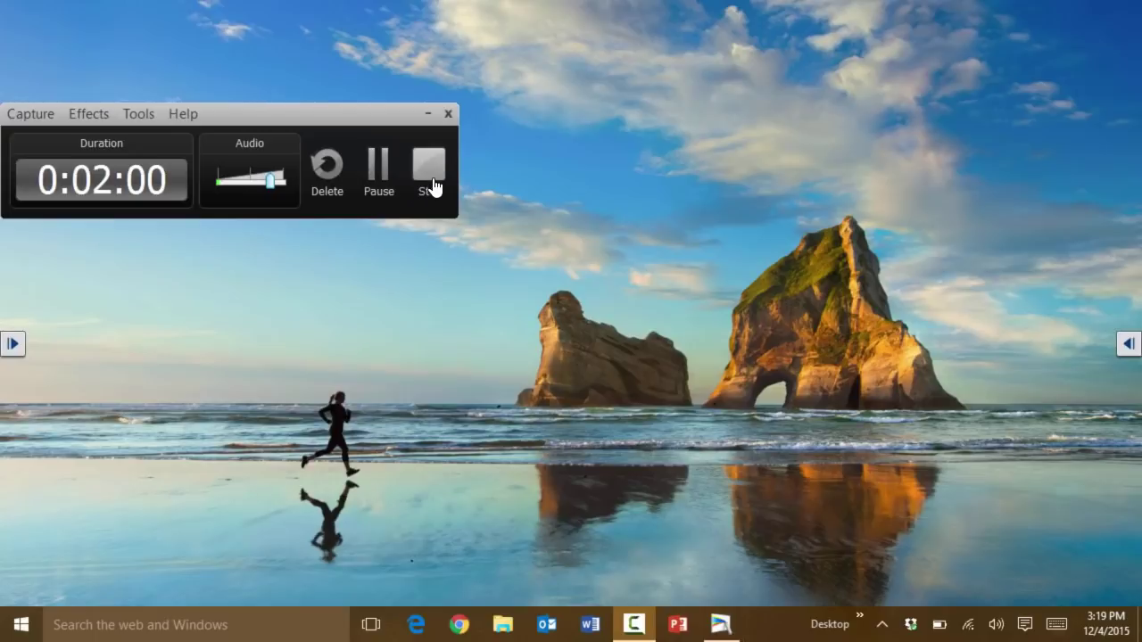
click(440, 170)
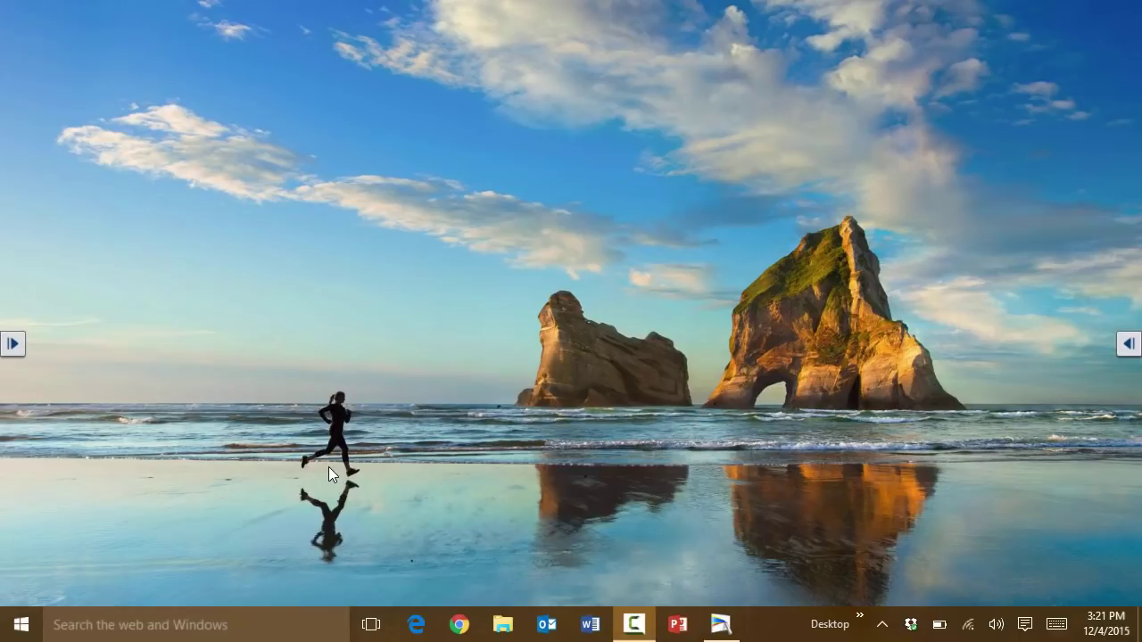
Step: Search Windows for "sn" and launch the Snipping Tool
key(super)
text(s)
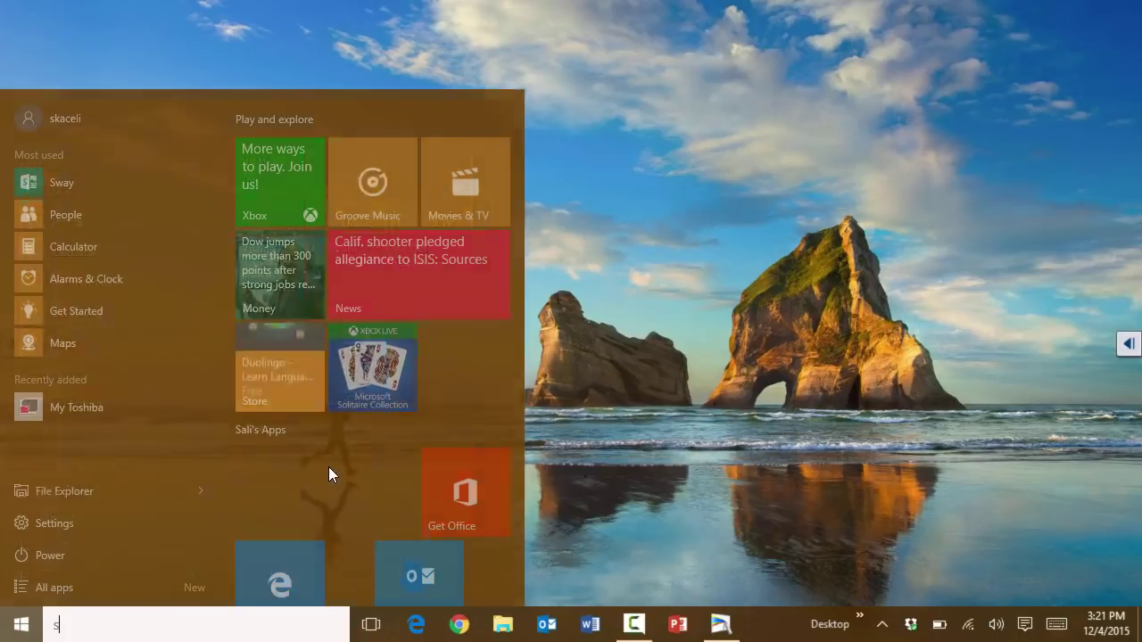
text(n)
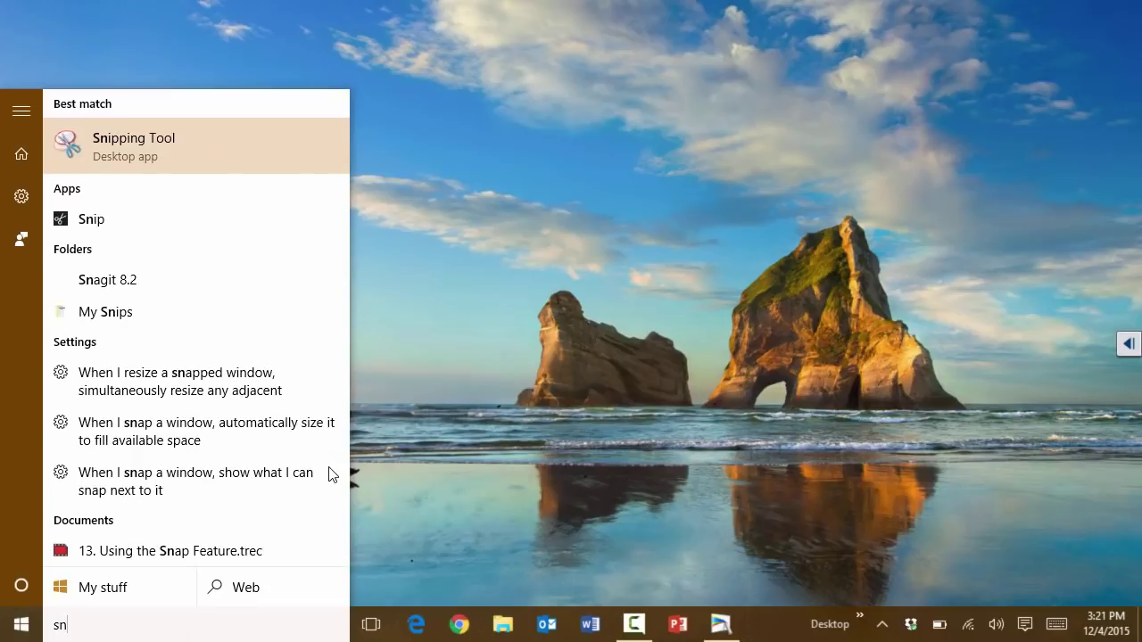
key(Return)
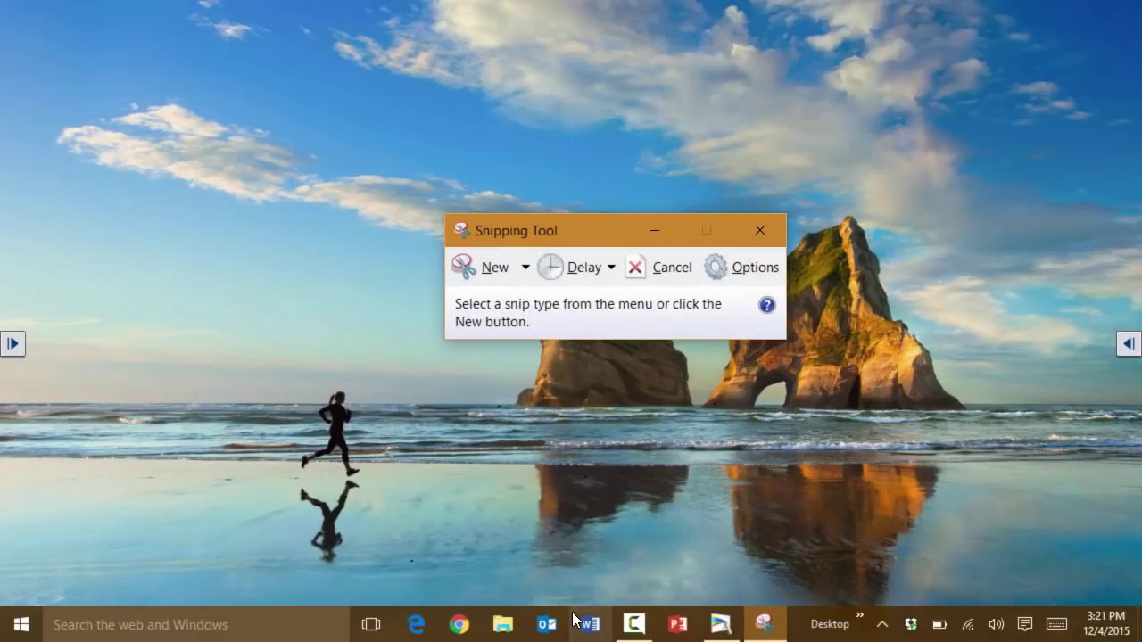
Step: Open Chrome, keeping only the Yahoo tab, and bring the Snipping Tool window back in front of it
click(471, 631)
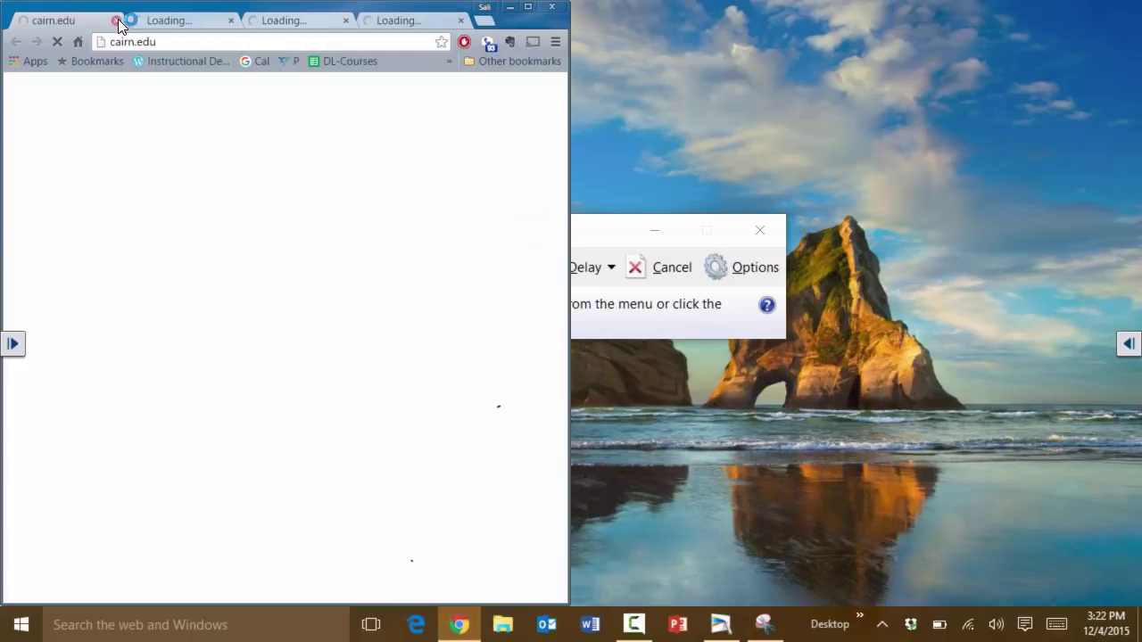
click(115, 20)
click(594, 236)
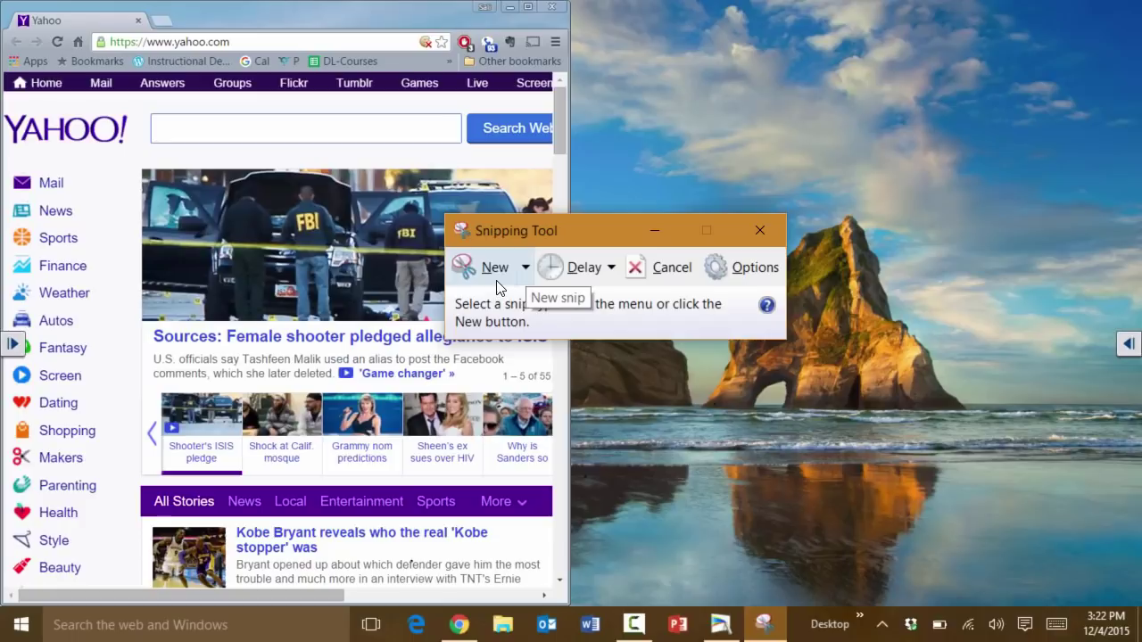
Step: Create a new rectangular snip of the Yahoo page covering part of its header, search box and main photo
click(496, 278)
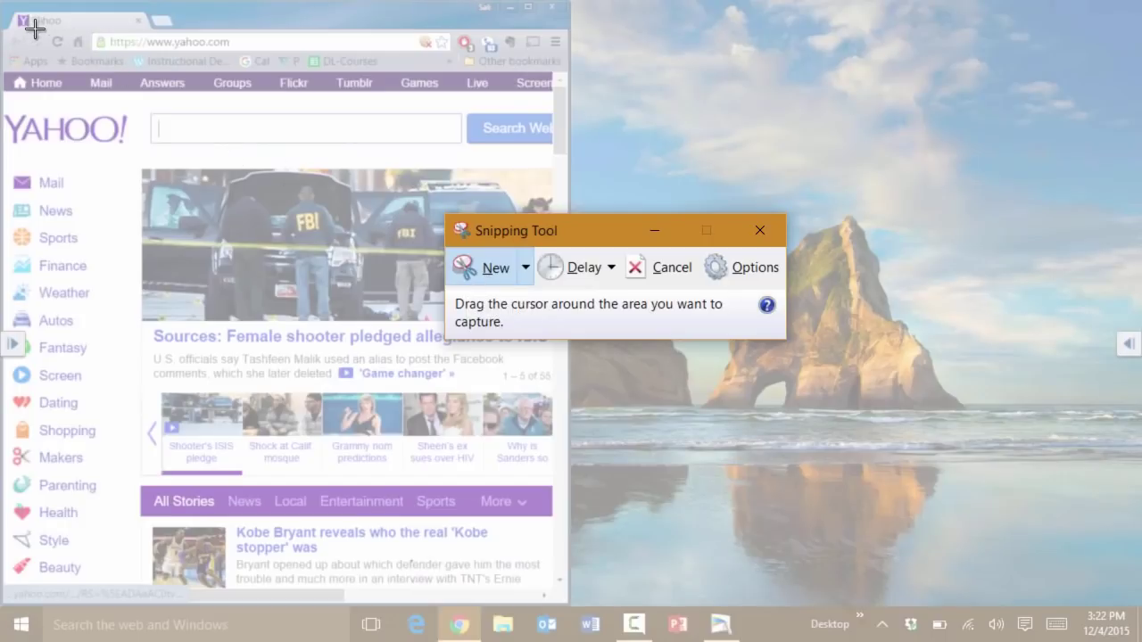
drag(14, 16, 14, 16)
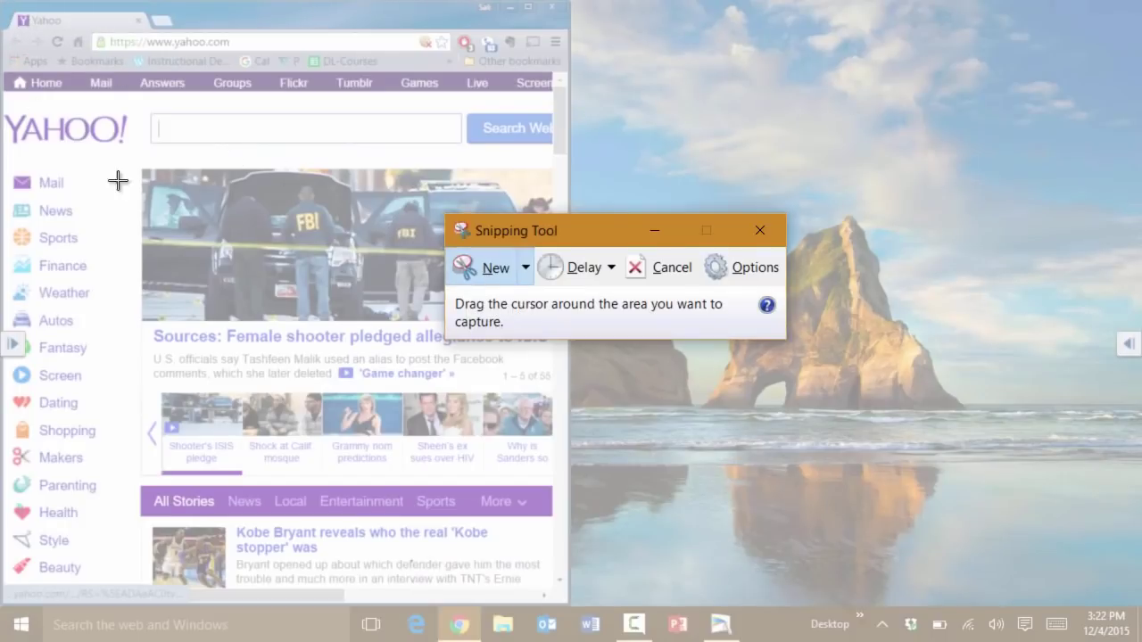
click(409, 273)
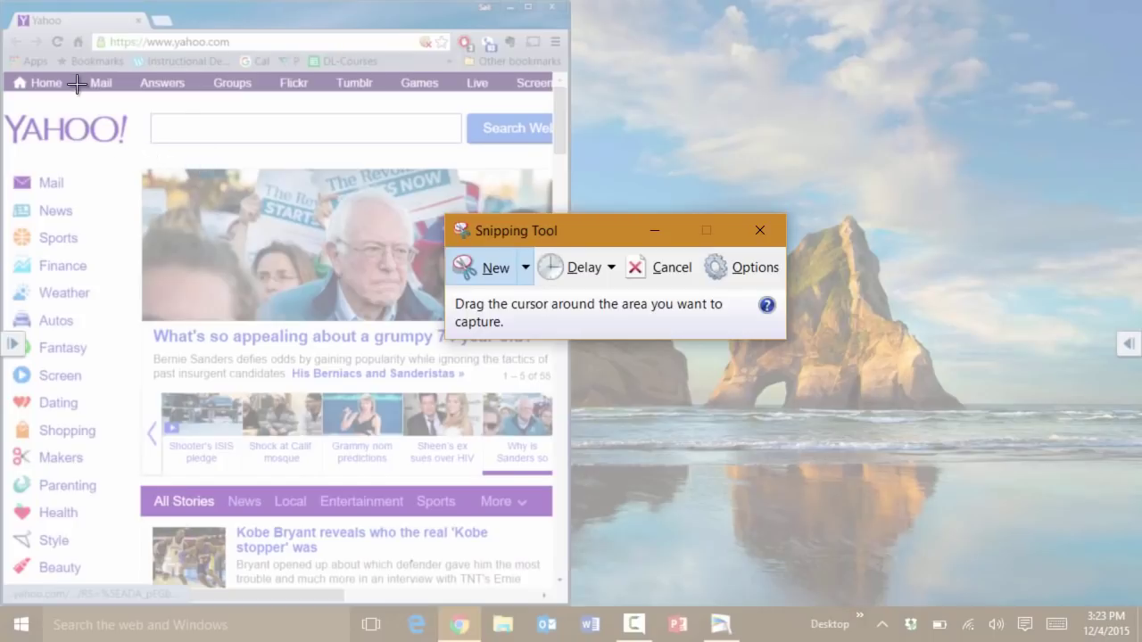
drag(77, 84, 339, 252)
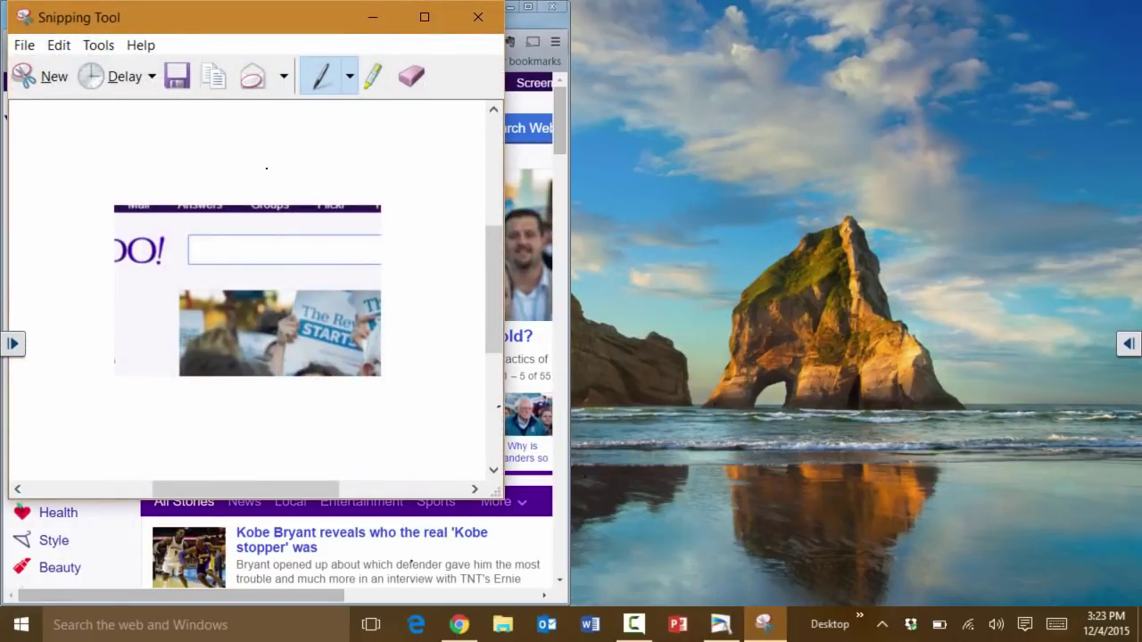
Step: Mark up the snip with pen strokes, including an arrow to the search box and a curve by the logo, and copy the snip
drag(266, 168, 247, 205)
mouse_move(453, 189)
mouse_down()
mouse_move(320, 264)
mouse_move(366, 271)
mouse_up()
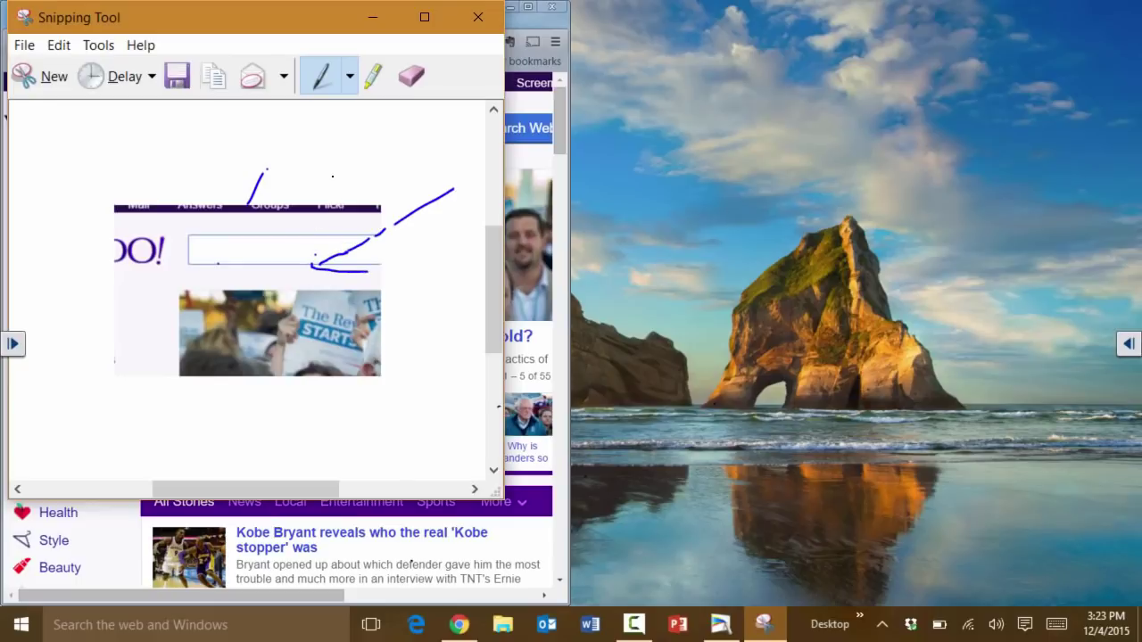
click(210, 88)
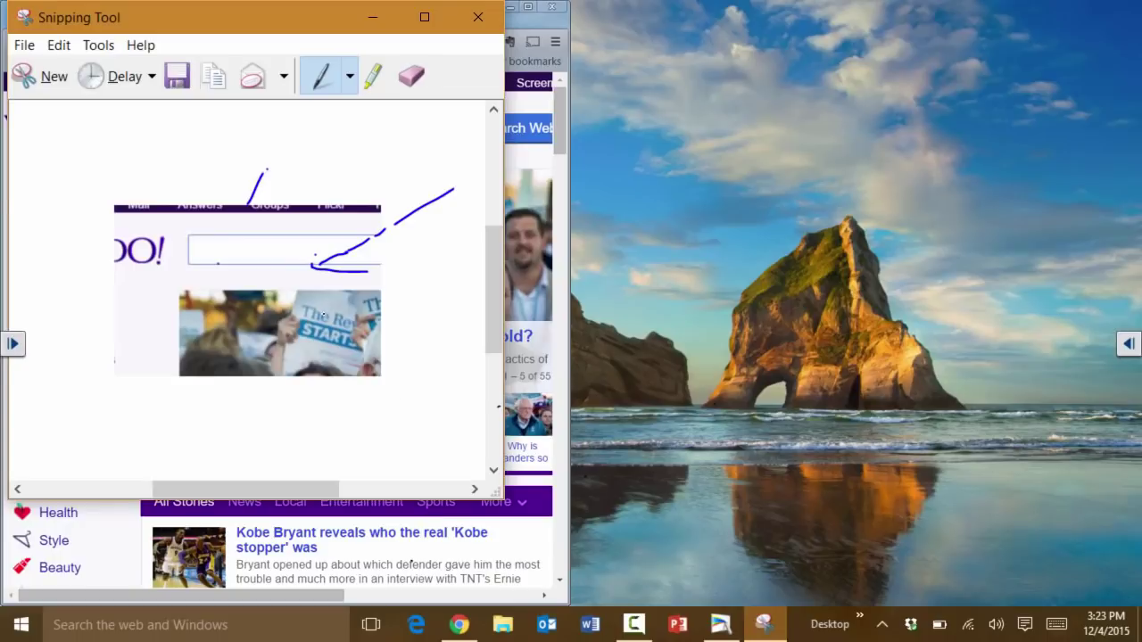
mouse_move(173, 195)
mouse_down()
mouse_move(104, 219)
mouse_move(105, 238)
mouse_up()
Step: Erase the pen strokes above the snip, around the logo and along the arrow to the search box
click(411, 76)
click(257, 187)
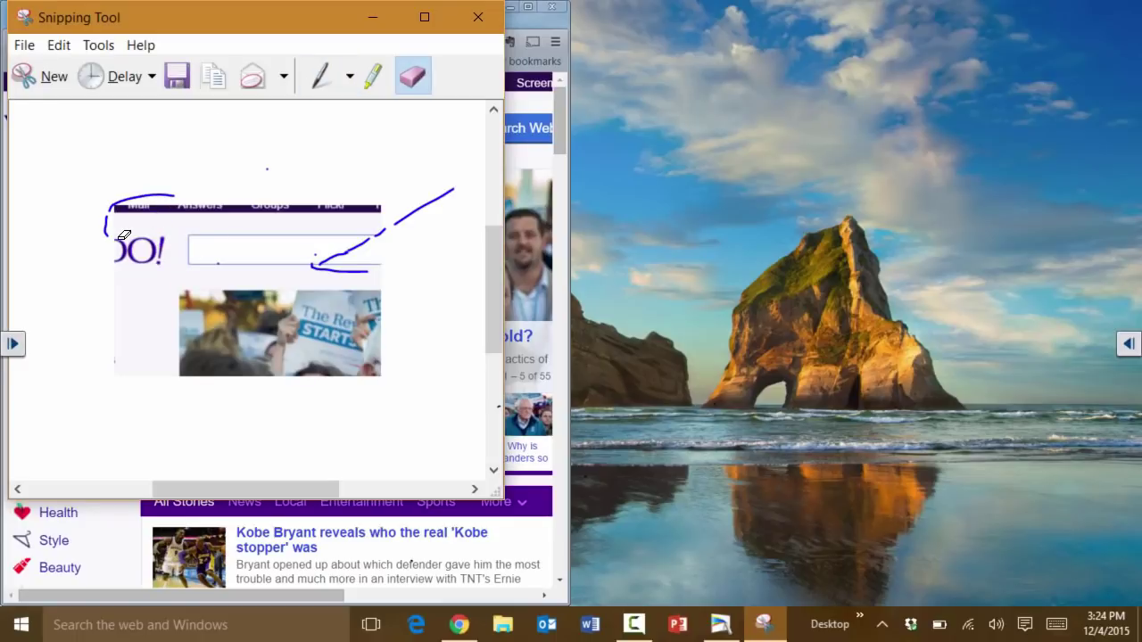
click(137, 206)
click(108, 225)
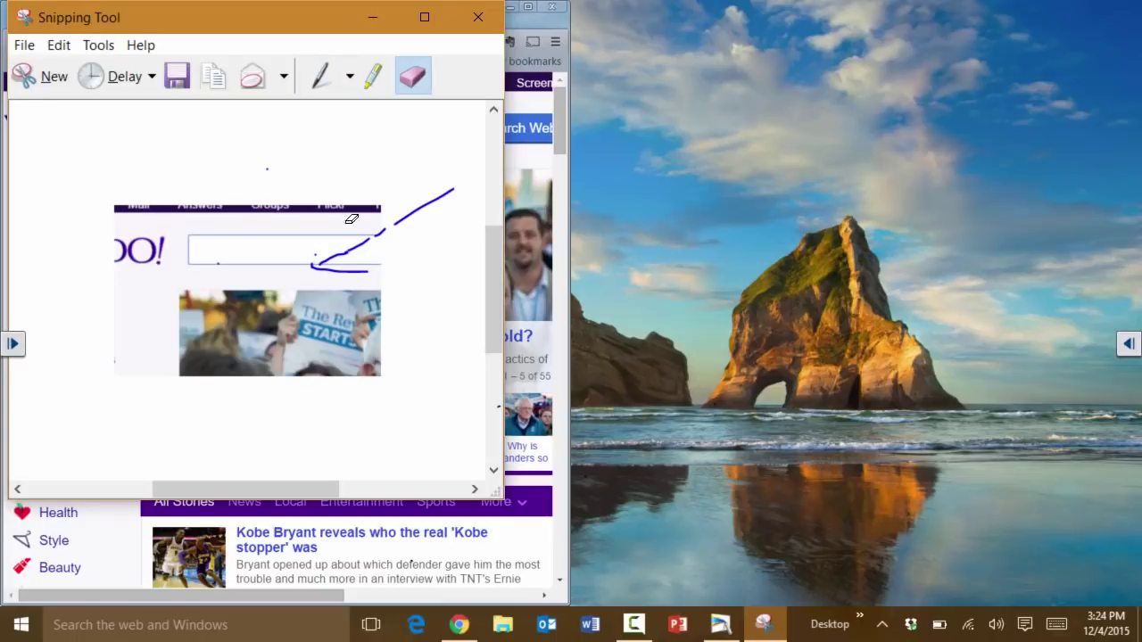
click(446, 190)
click(386, 227)
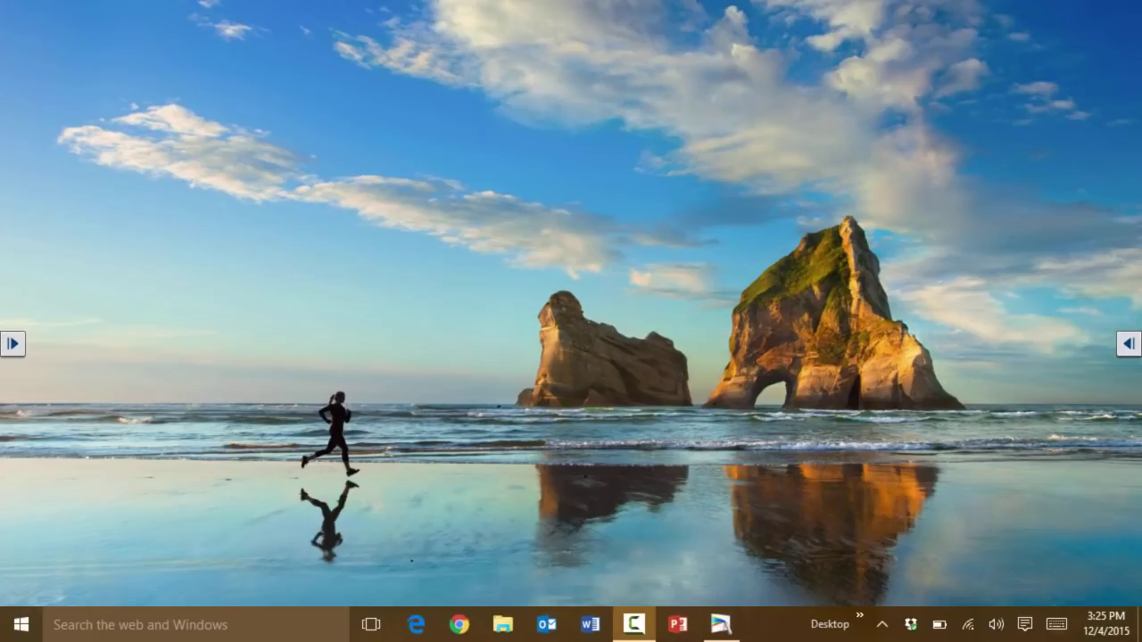
Step: Open the Start menu so a Windows search can be entered
click(190, 622)
click(358, 469)
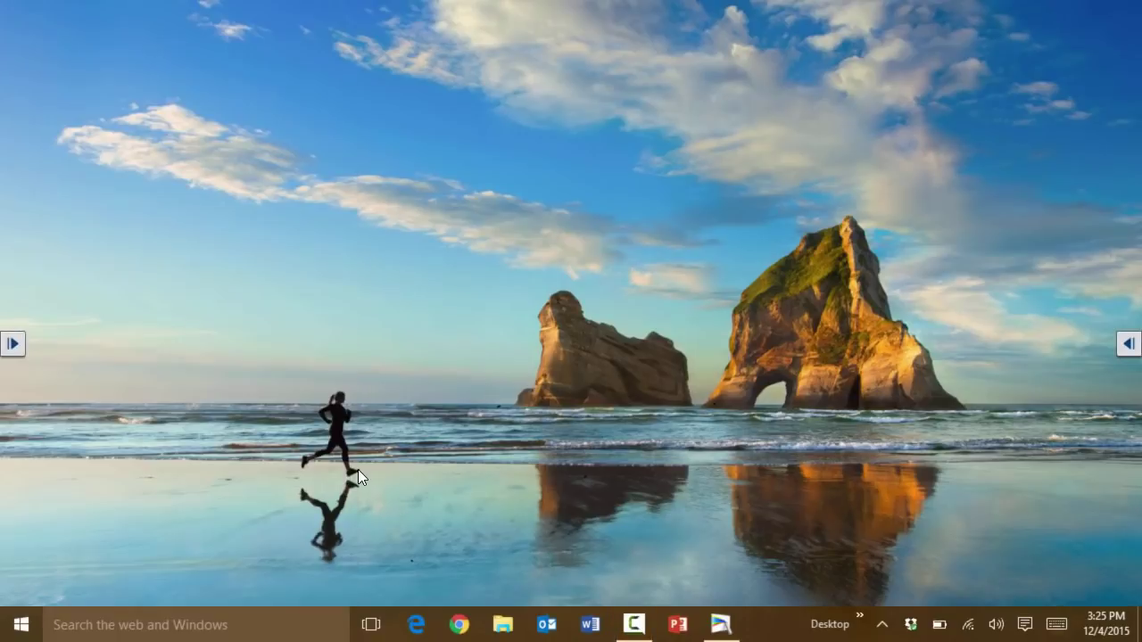
click(20, 622)
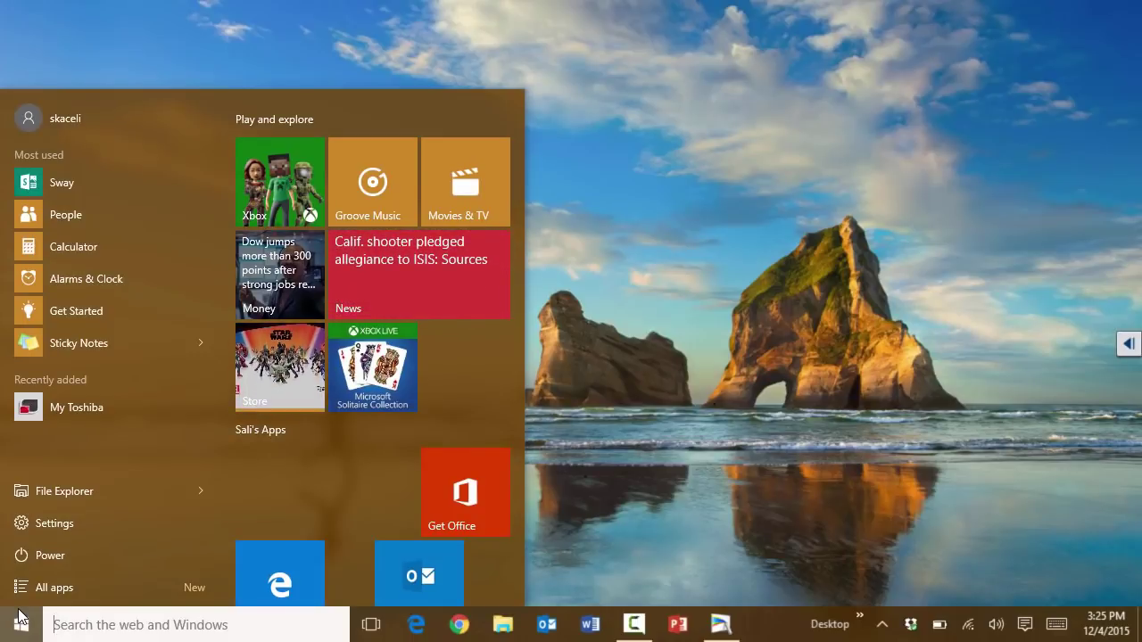
text(default)
key(BackSpace)
key(BackSpace)
key(BackSpace)
key(BackSpace)
key(BackSpace)
key(BackSpace)
key(BackSpace)
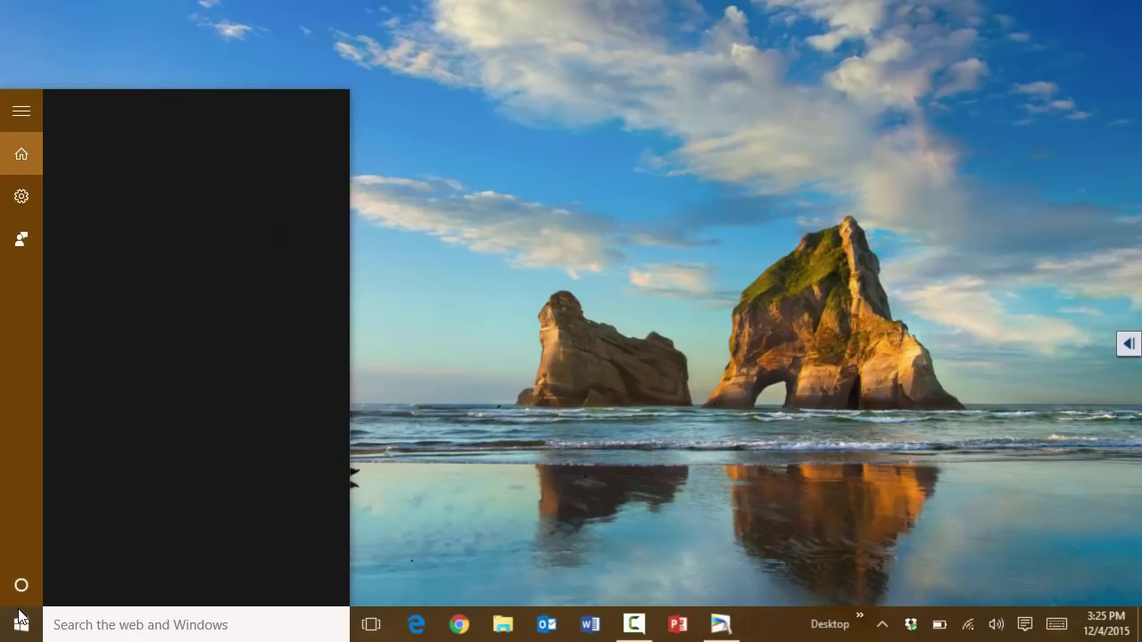
Step: Search Windows for "printer" and open Devices and Printers
text(printer)
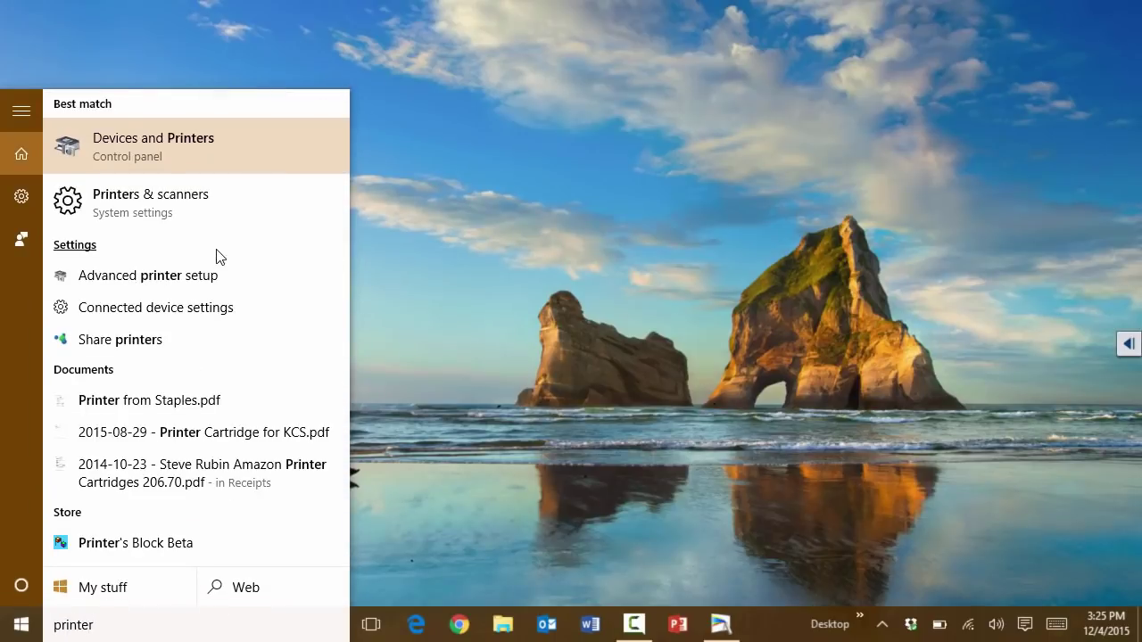
click(151, 141)
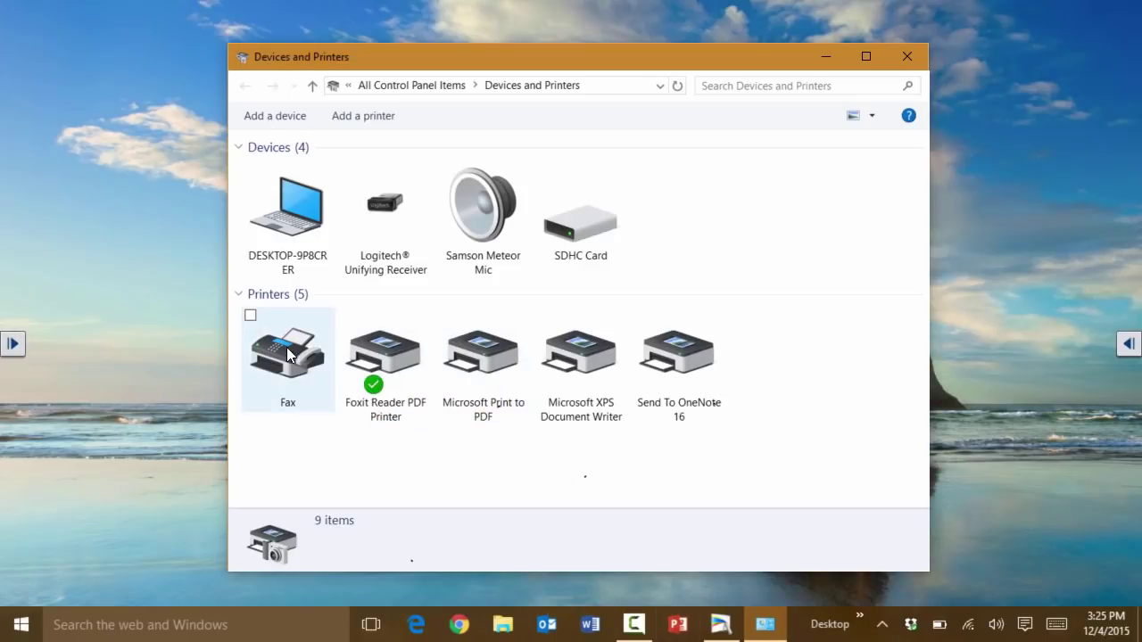
Step: Try to set Microsoft Print to PDF as the default printer
right_click(487, 358)
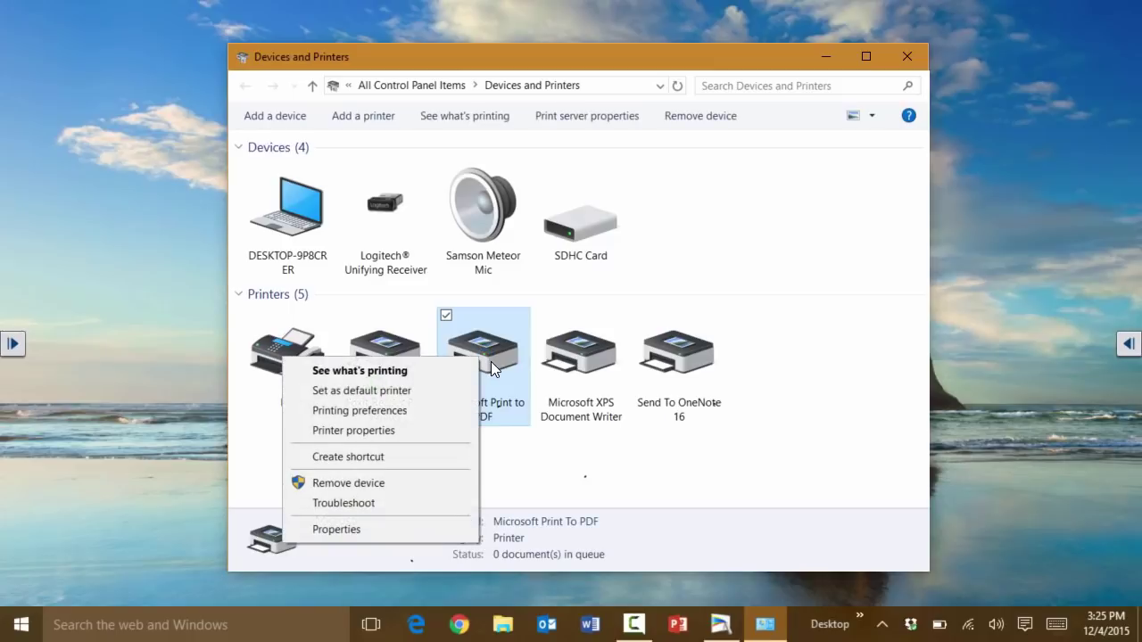
click(401, 390)
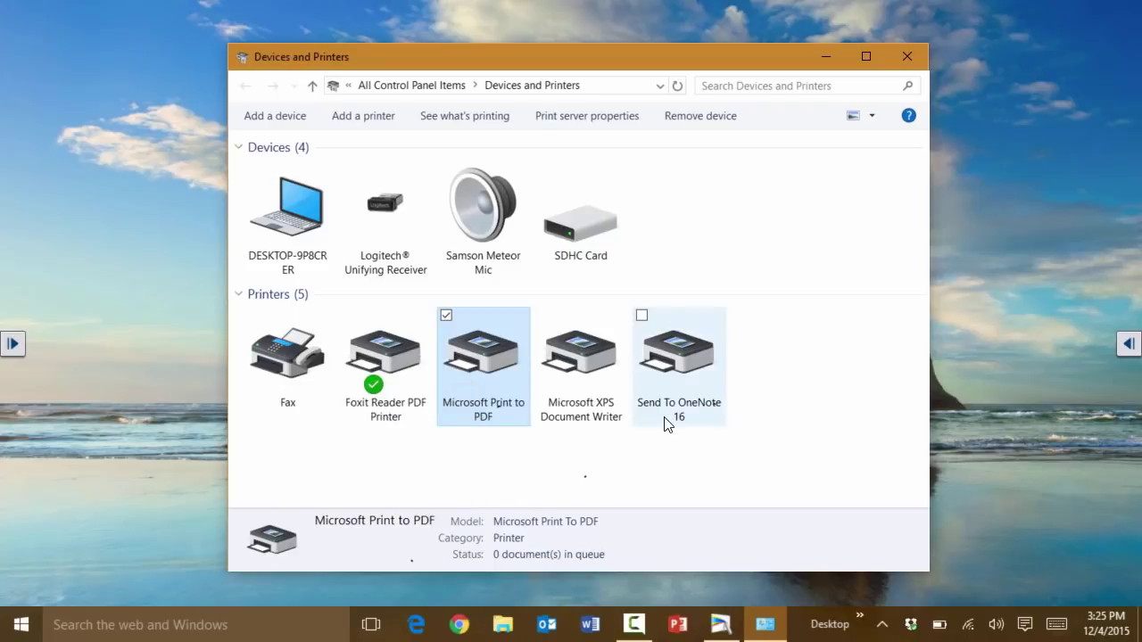
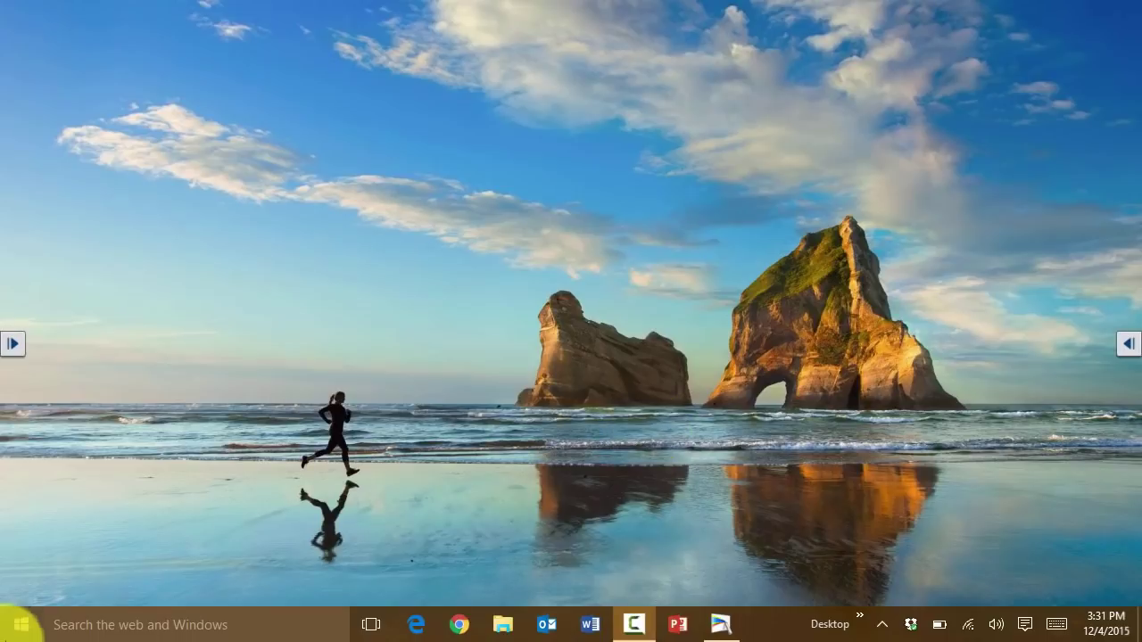
Step: View the Windows Settings categories, including Update & security, and close Settings
click(19, 624)
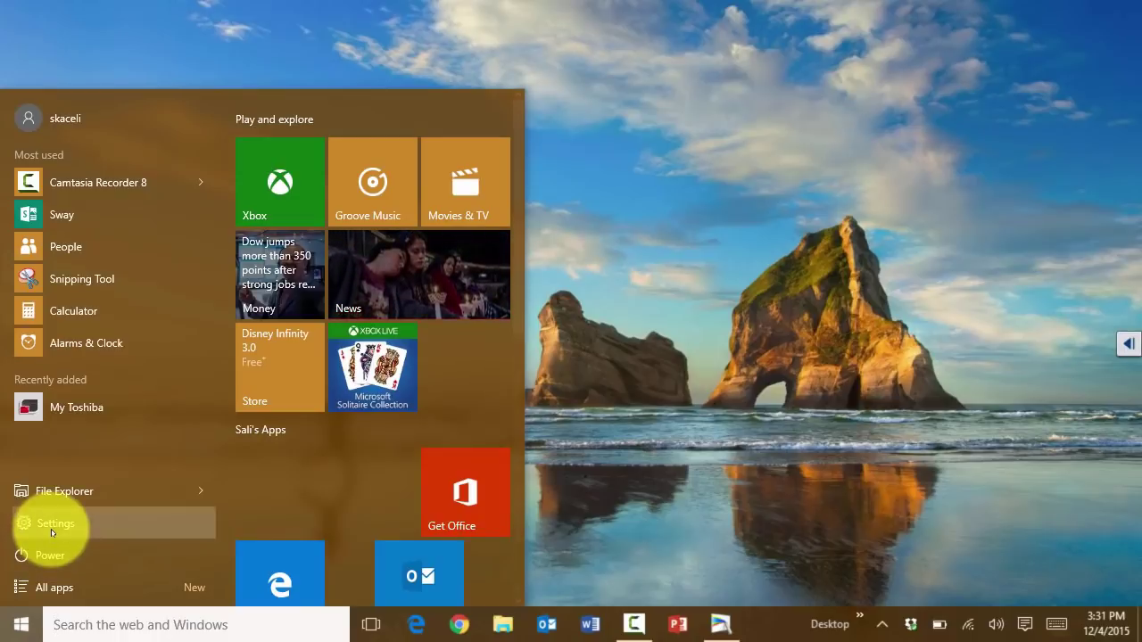
click(52, 533)
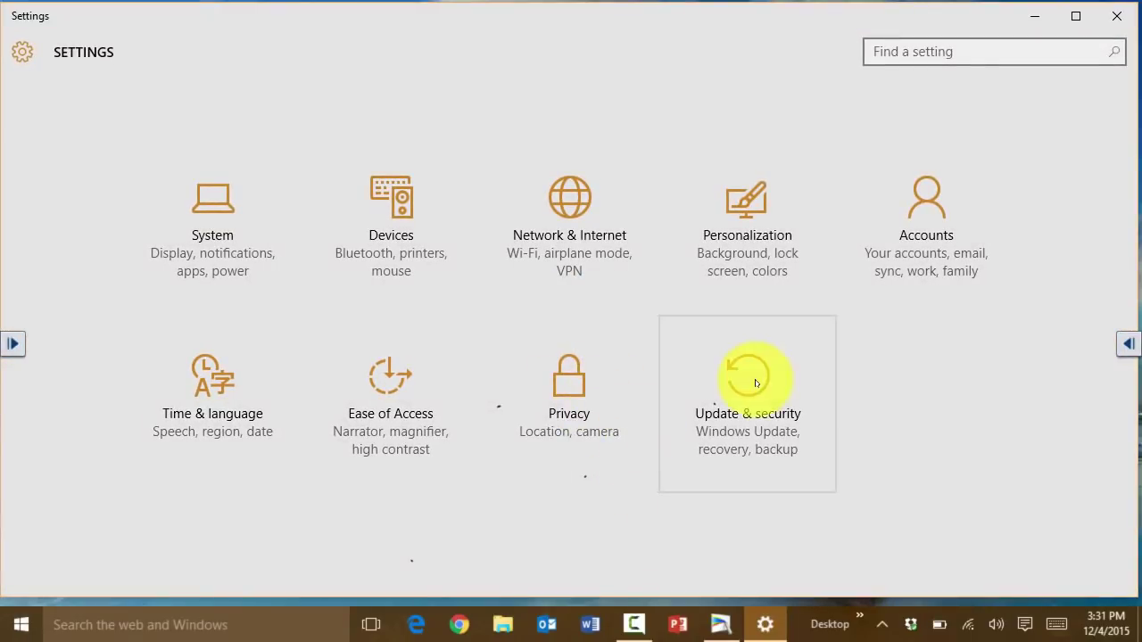
click(1120, 14)
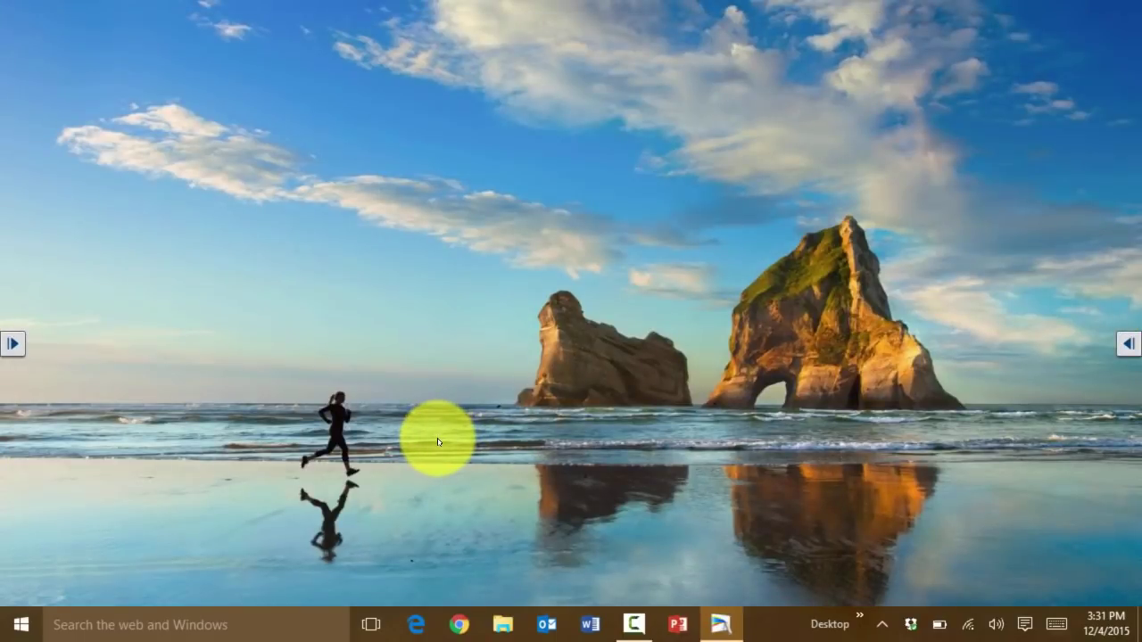
Step: Search Windows for "check" and open Check for updates
key(super)
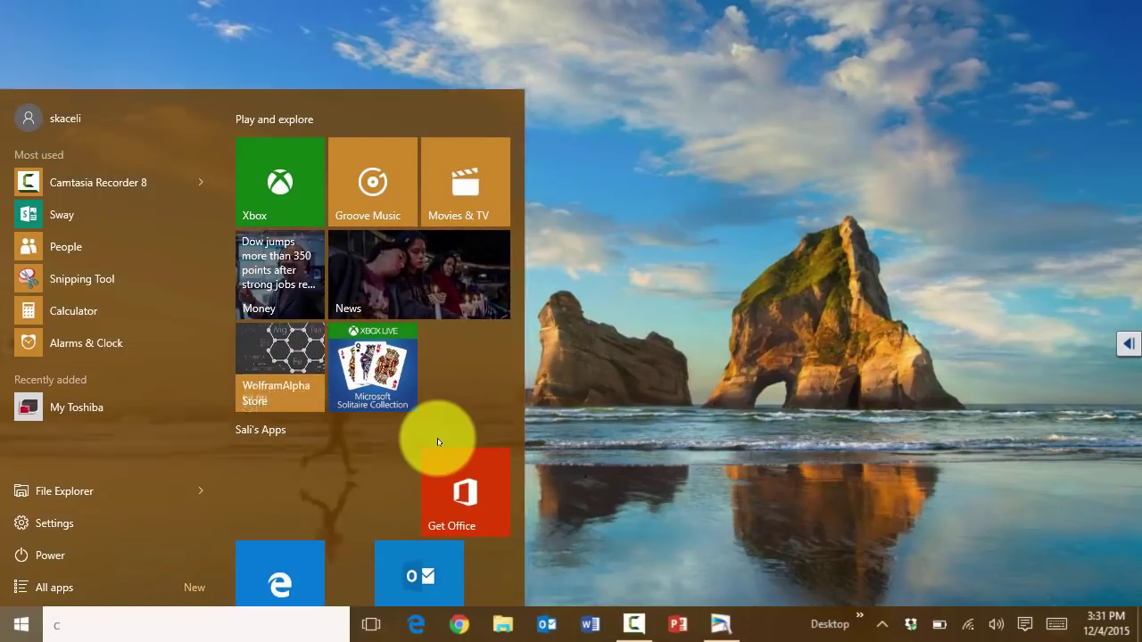
text(check)
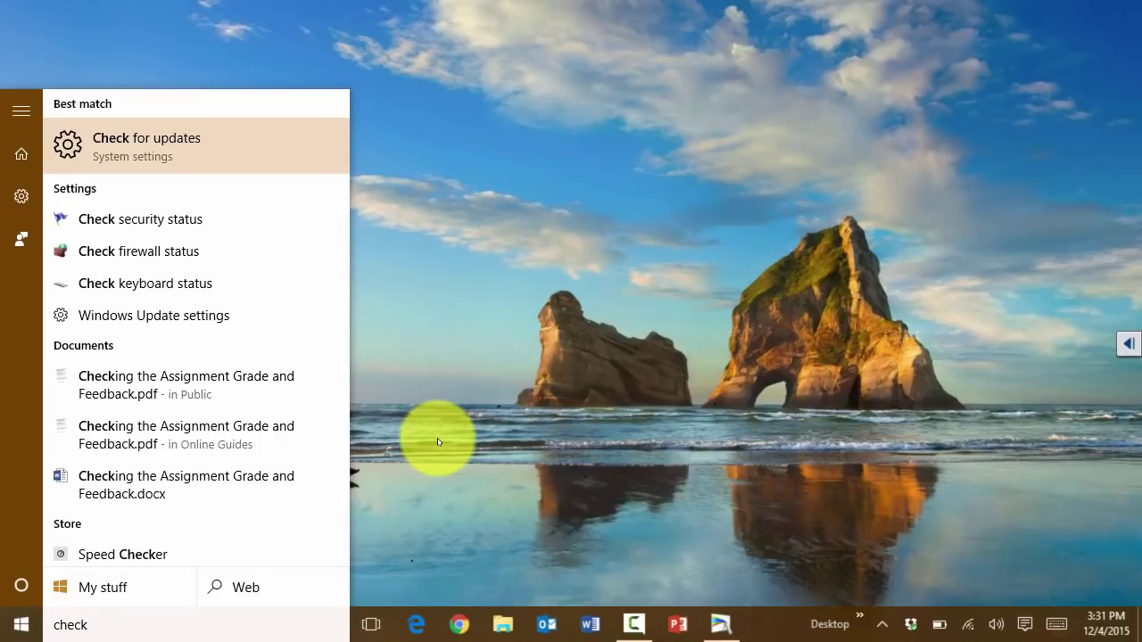
key(Return)
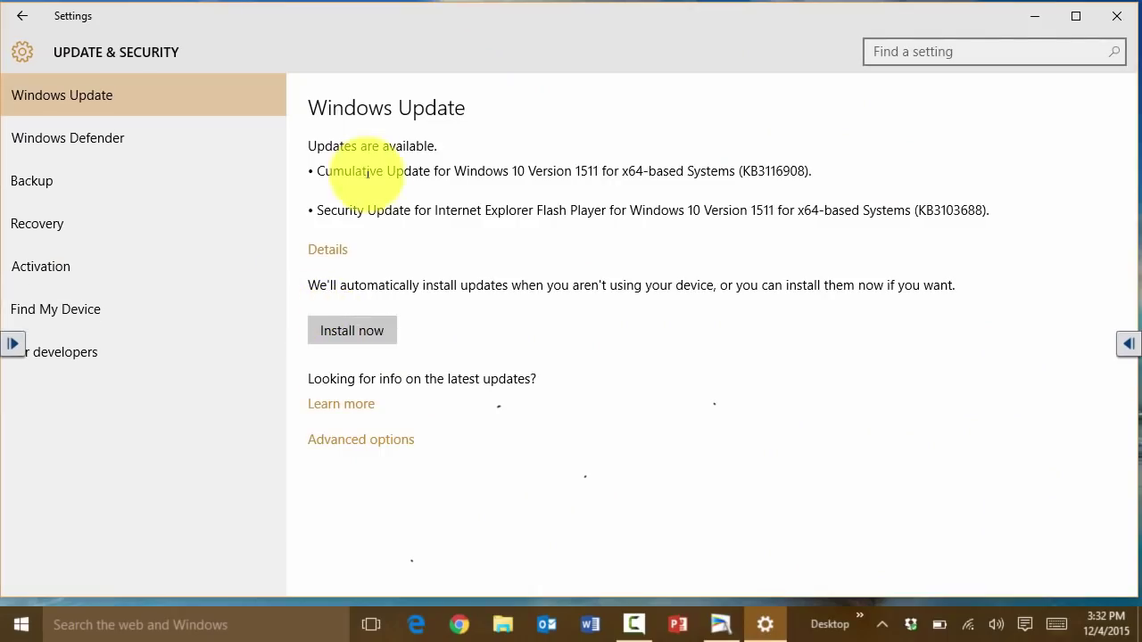
Step: Examine the available Windows updates and the install option, highlighting the cumulative update for Windows 10 Version 1511, and close Settings
drag(619, 171, 812, 172)
click(807, 174)
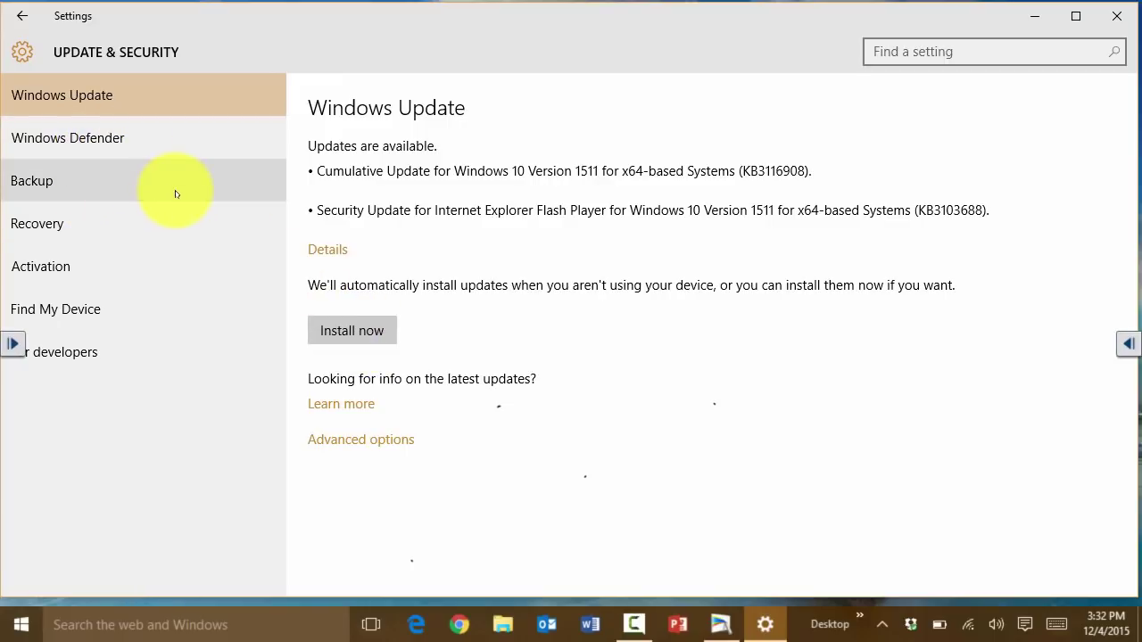
click(373, 336)
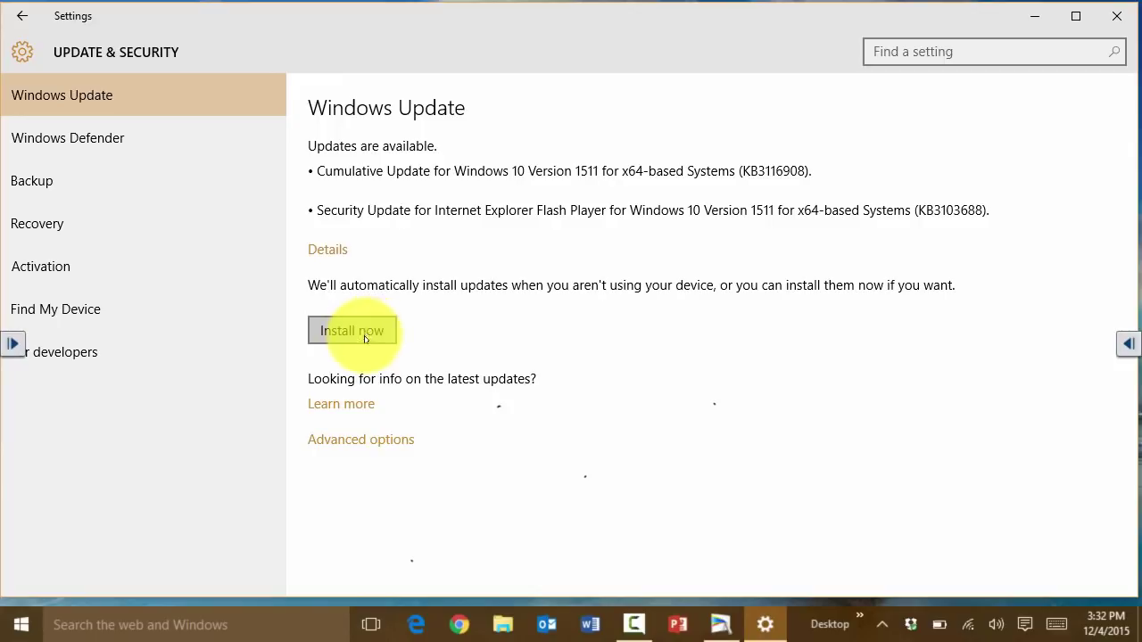
drag(724, 170, 454, 170)
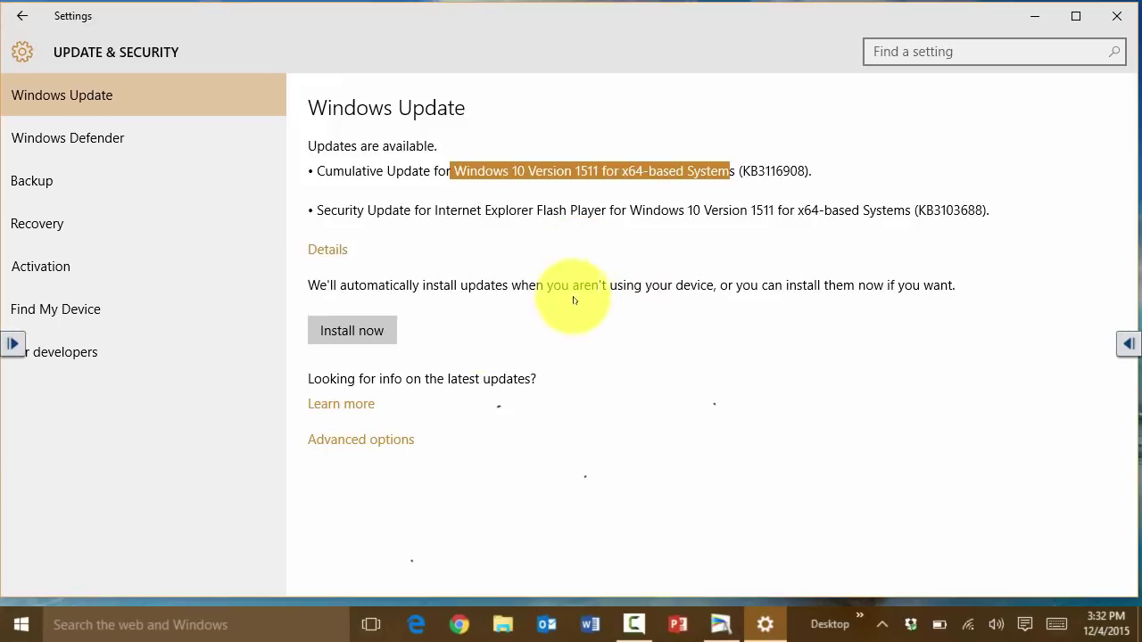
click(1115, 15)
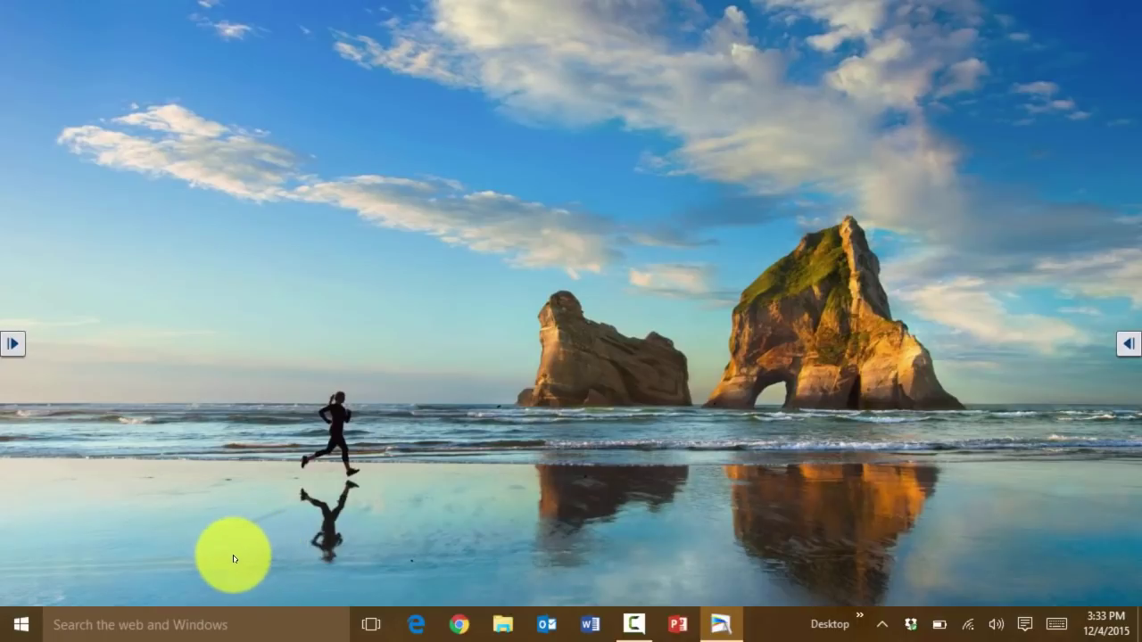
Step: Search Windows for "windows defe" and open the Windows Defender desktop app
key(super)
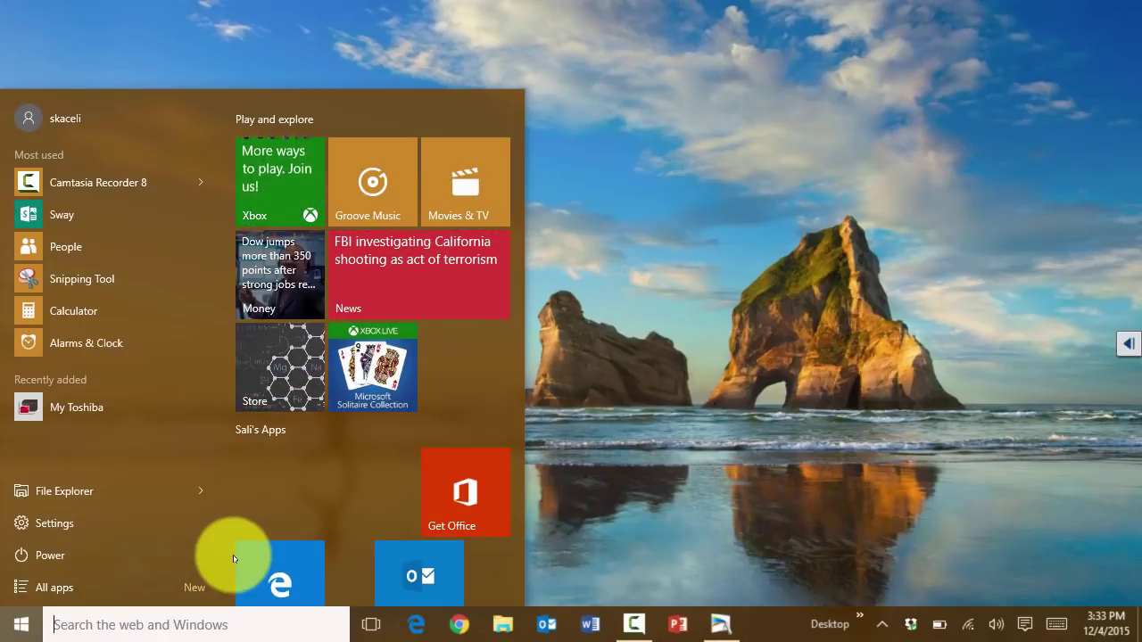
text(windows defe)
click(125, 220)
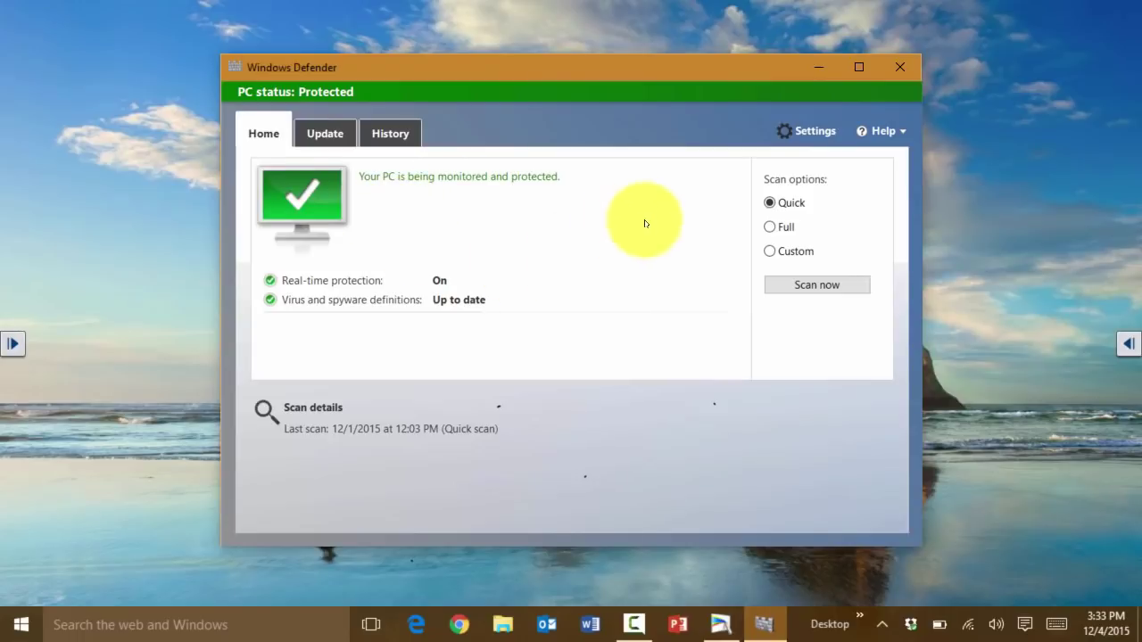
Step: View Windows Defender's virus and spyware definition update details, and select the Custom scan option
click(337, 136)
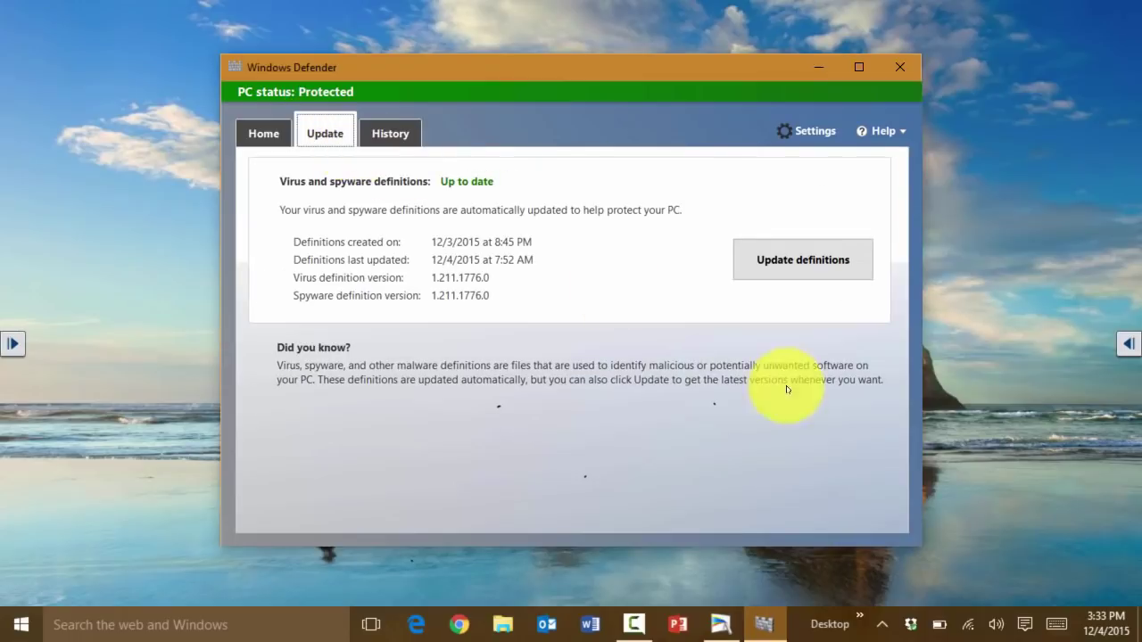
click(268, 133)
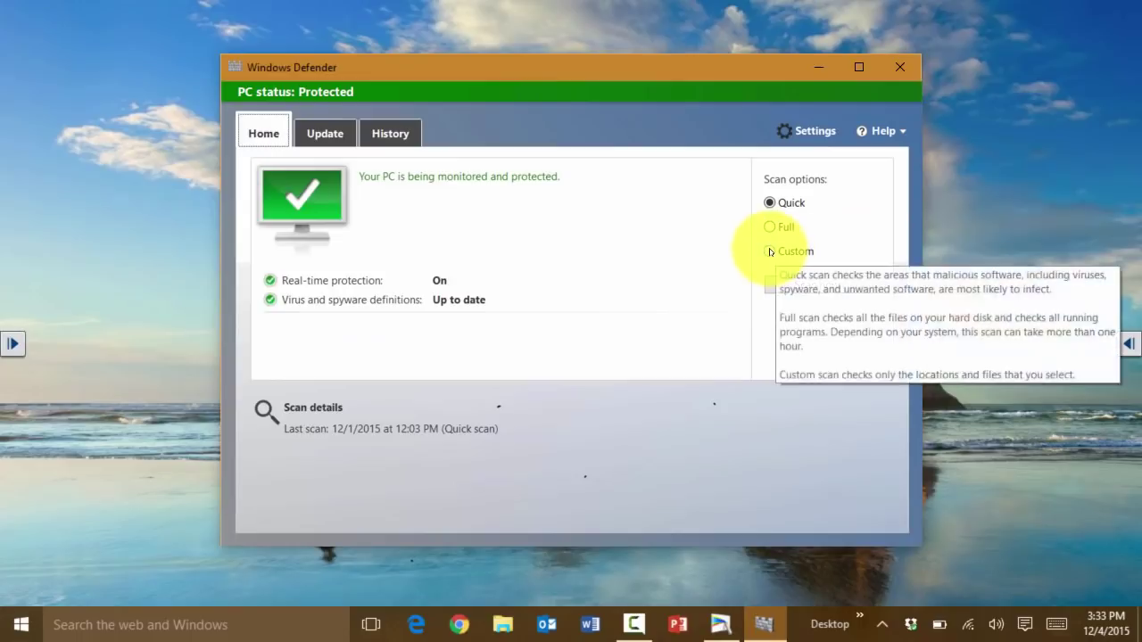
click(769, 250)
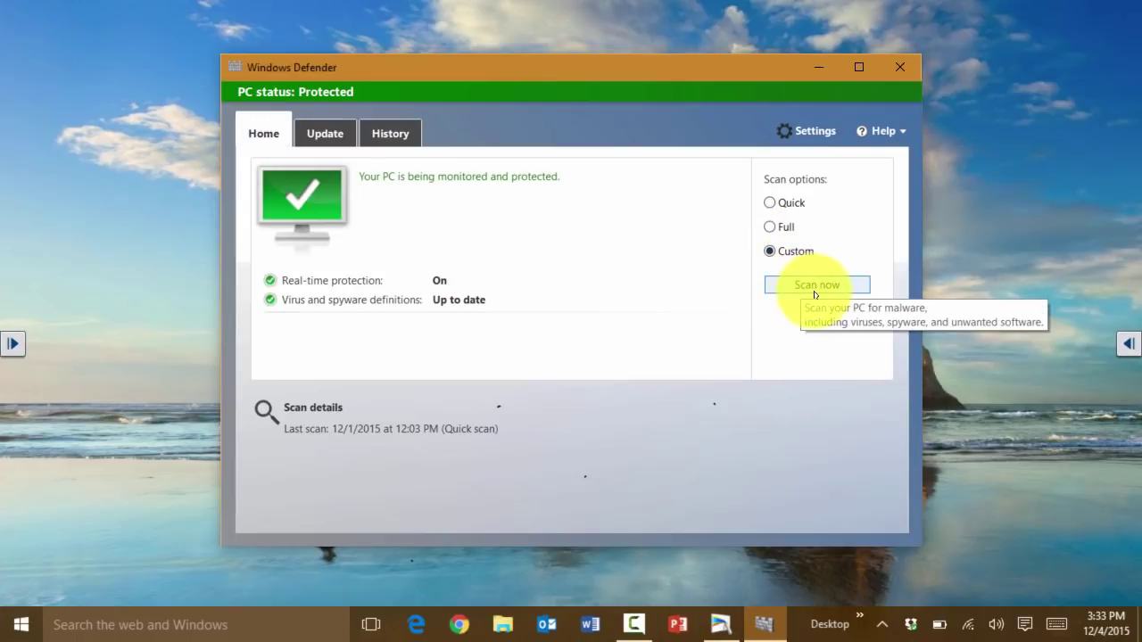
Step: Review the Windows Defender protection settings, and close the Settings and Windows Defender windows
click(807, 130)
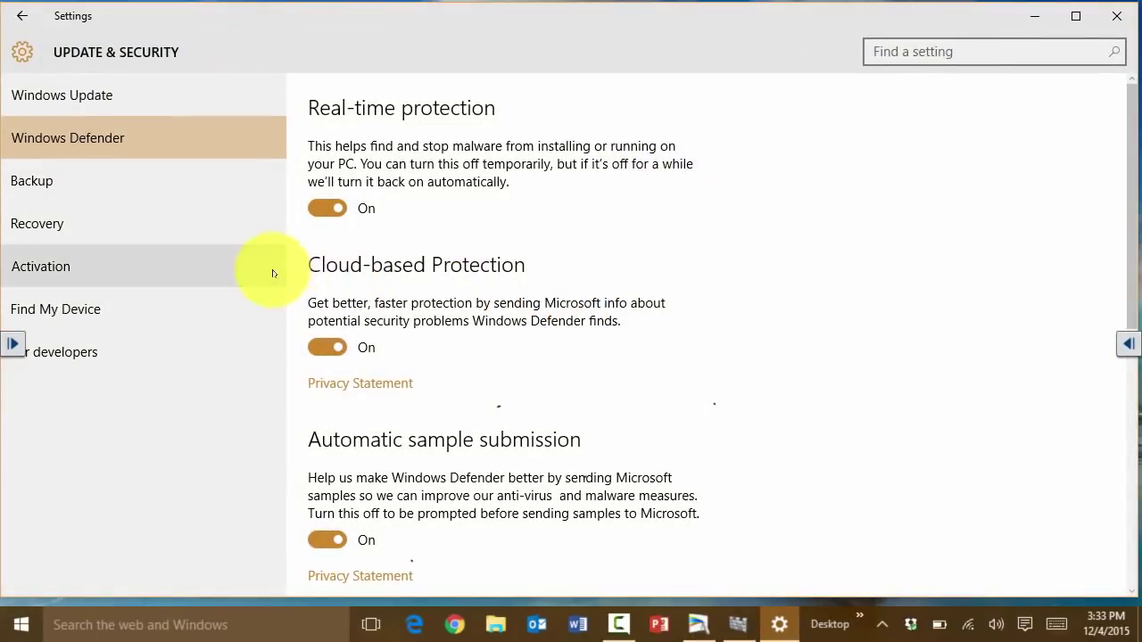
scroll(446, 410, down, 5)
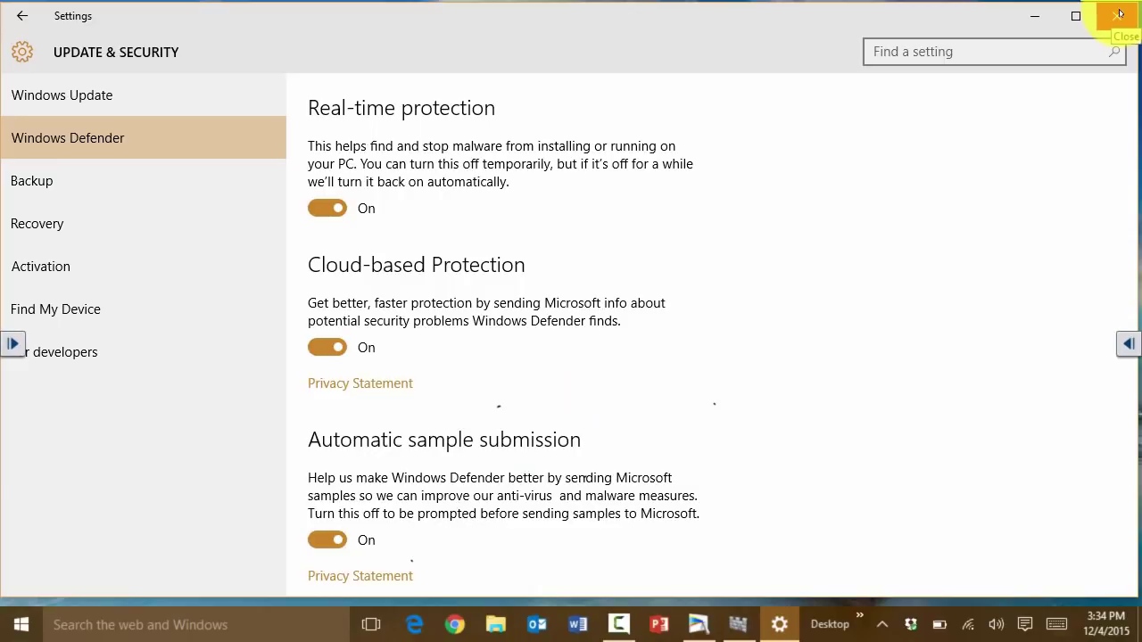
click(21, 16)
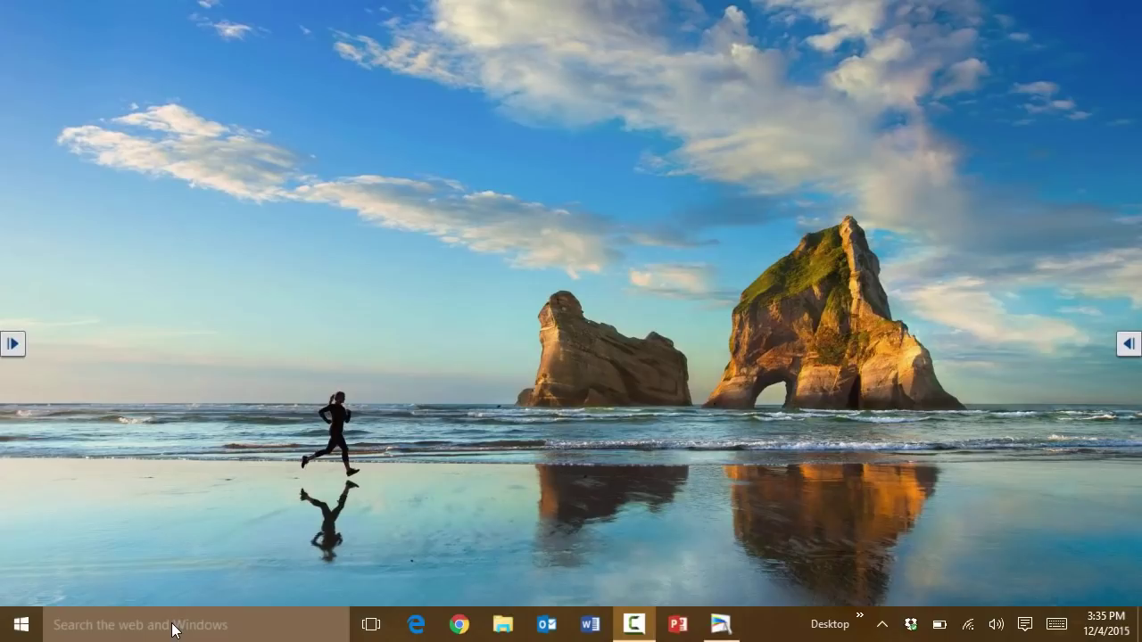
Step: Search Windows for "add or" and open Add or remove programs
key(super)
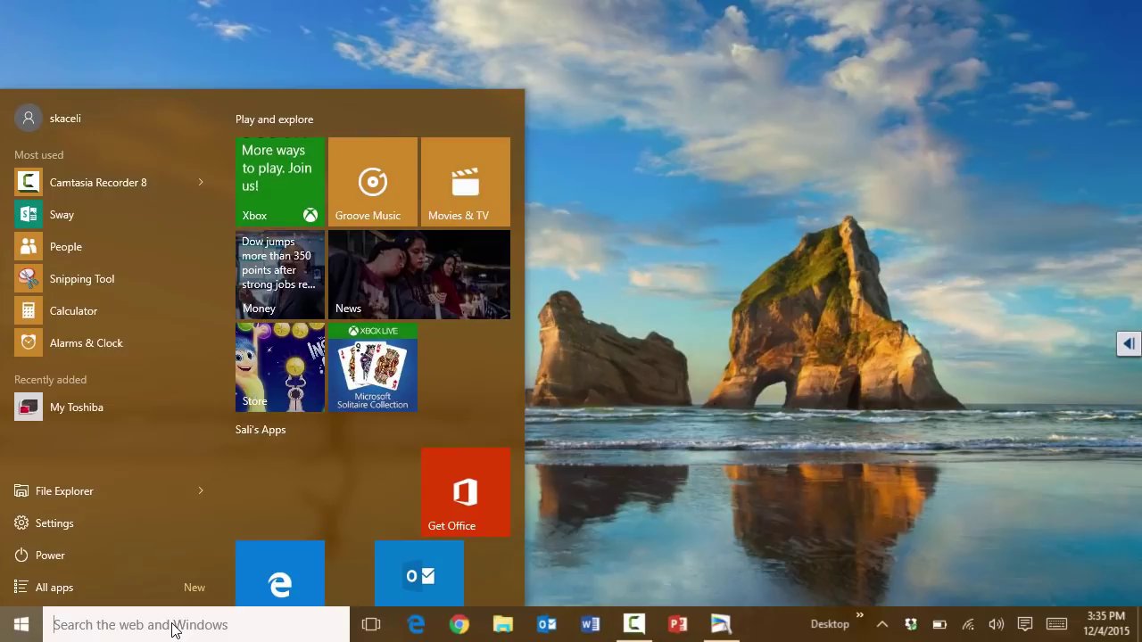
text(add or)
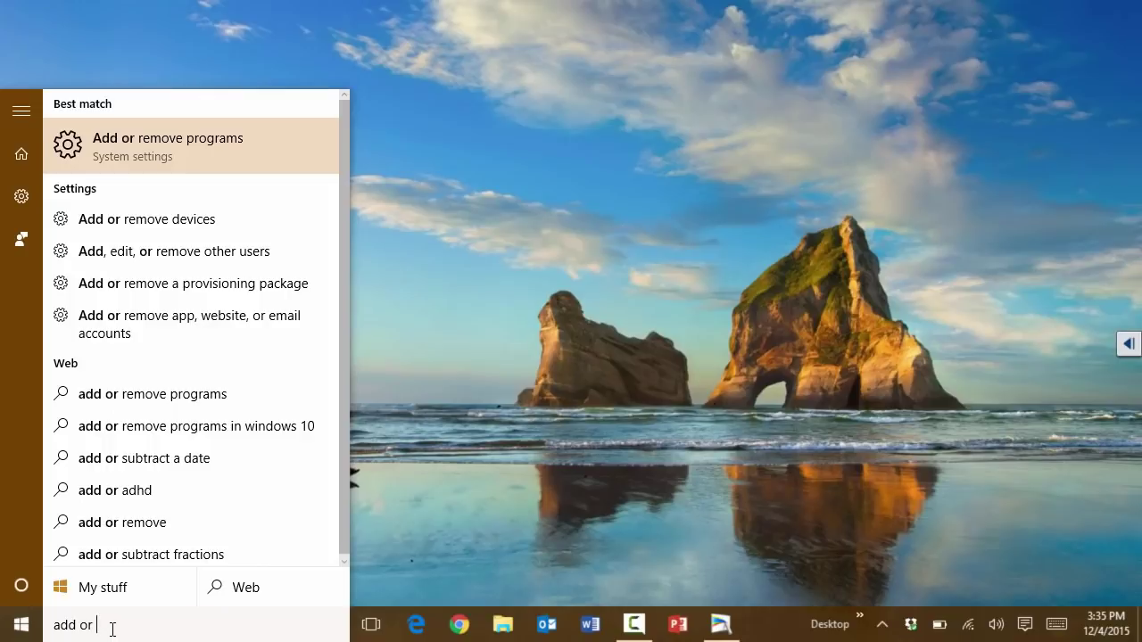
click(168, 146)
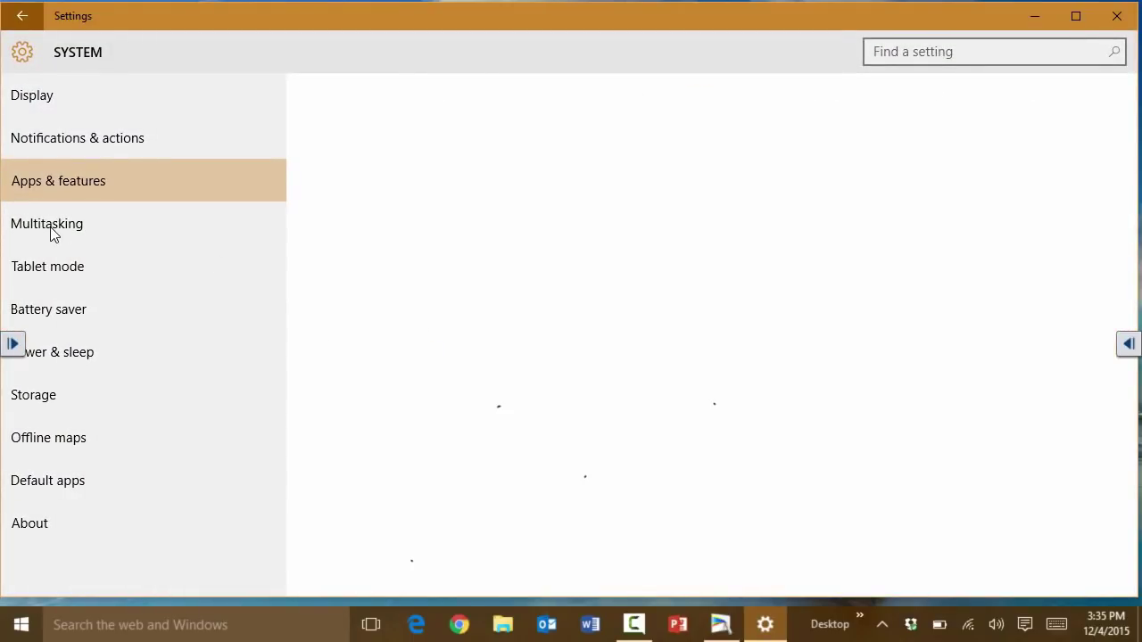
Step: Browse the installed apps and check the move and uninstall options for Mail and Calendar
scroll(845, 421, down, 4)
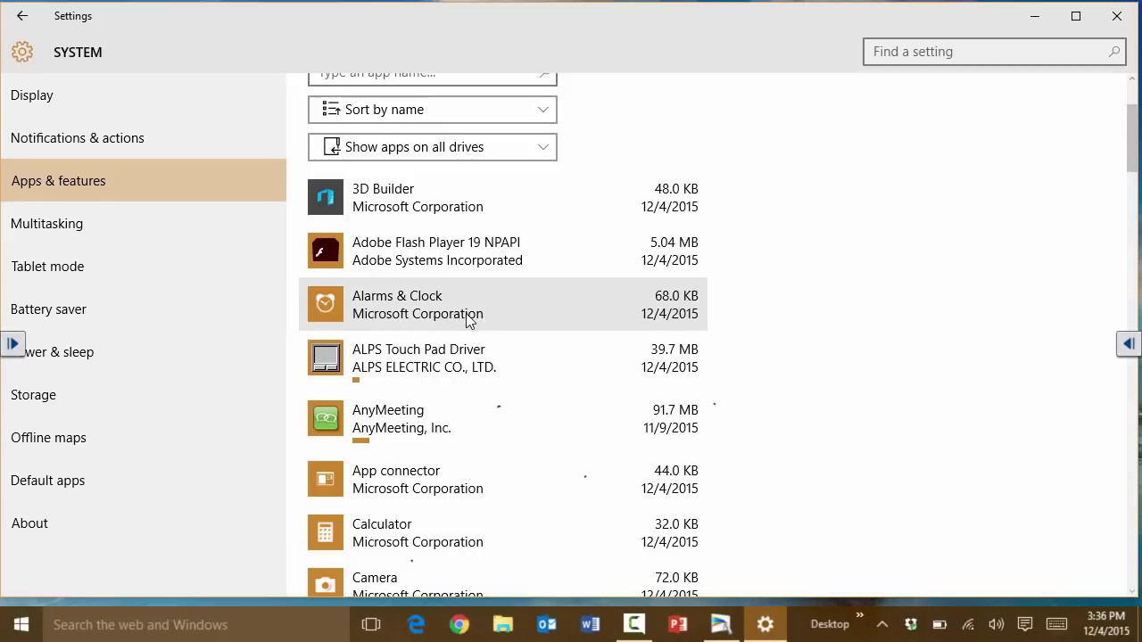
scroll(478, 437, down, 2)
scroll(482, 455, down, 10)
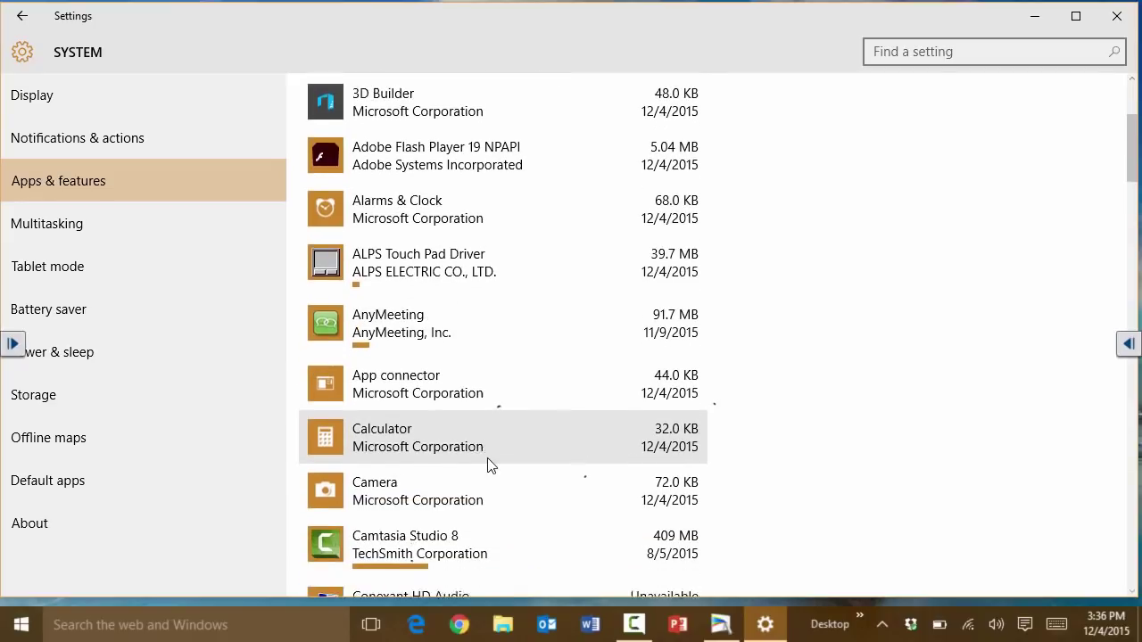
click(435, 401)
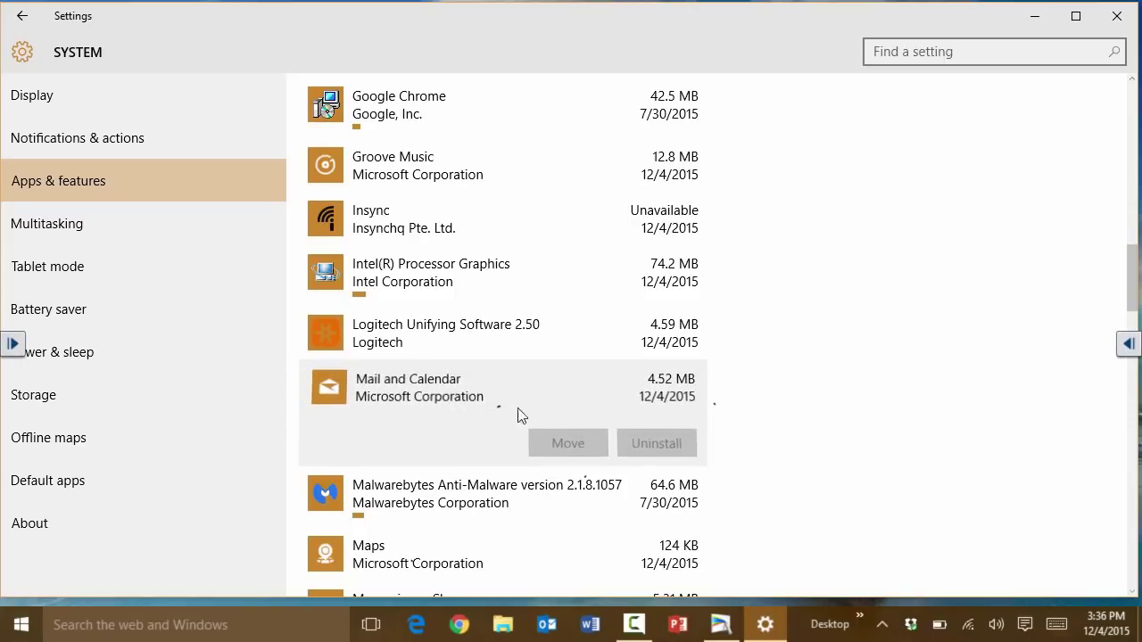
Step: Uninstall the Money app from the installed apps list
scroll(675, 464, down, 5)
click(669, 459)
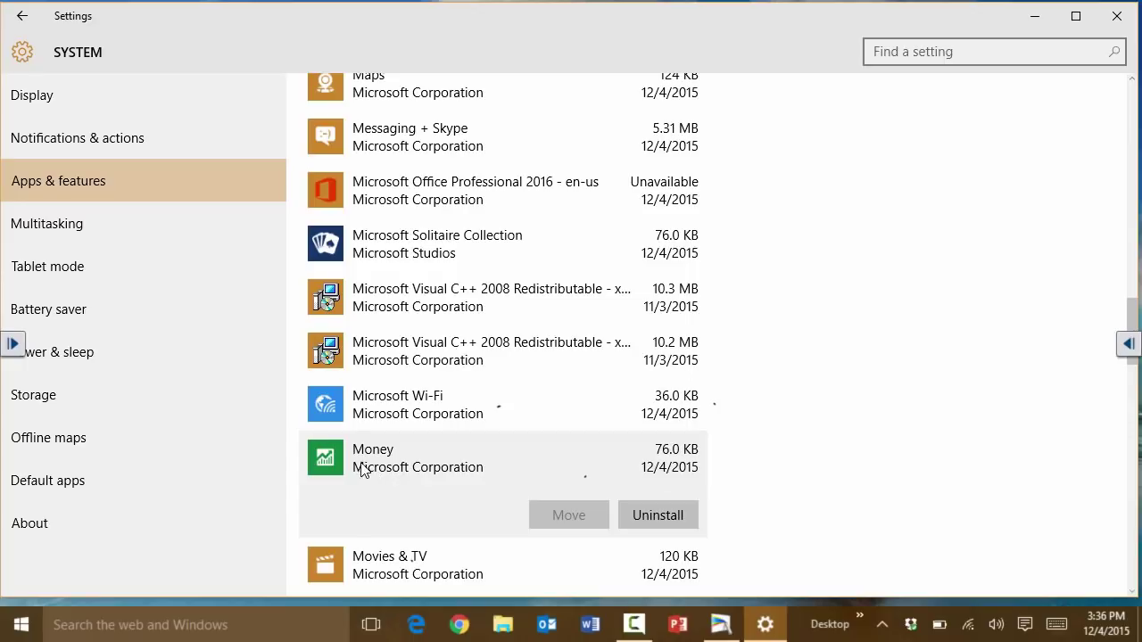
click(667, 520)
click(759, 477)
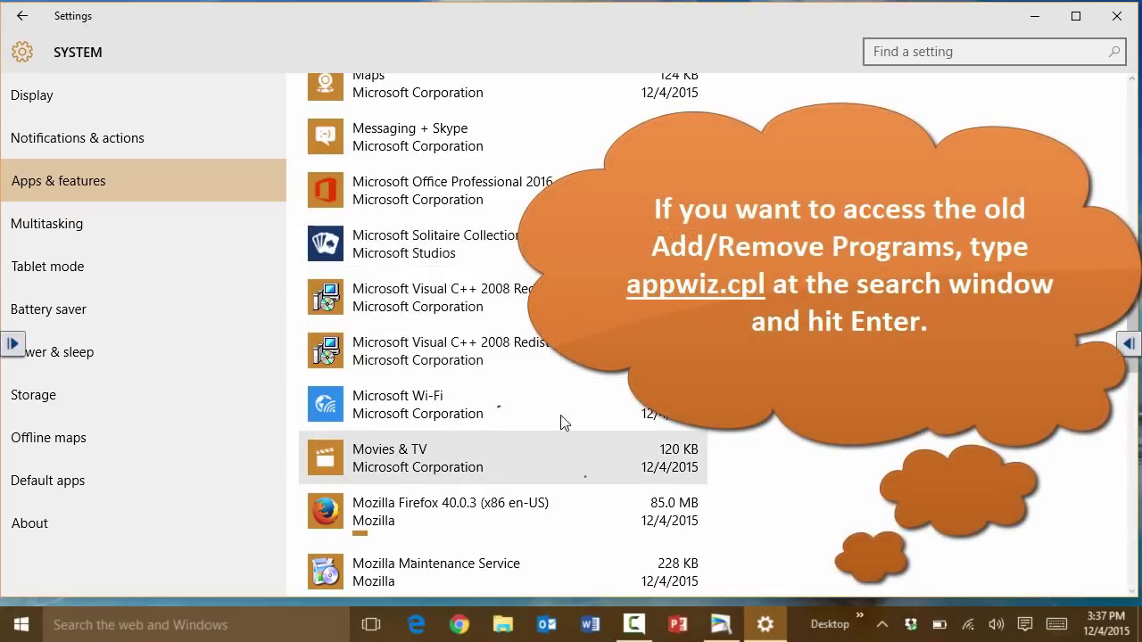
Step: Look through the remaining installed apps down to the related Programs and Features link, and close Settings
scroll(637, 451, down, 15)
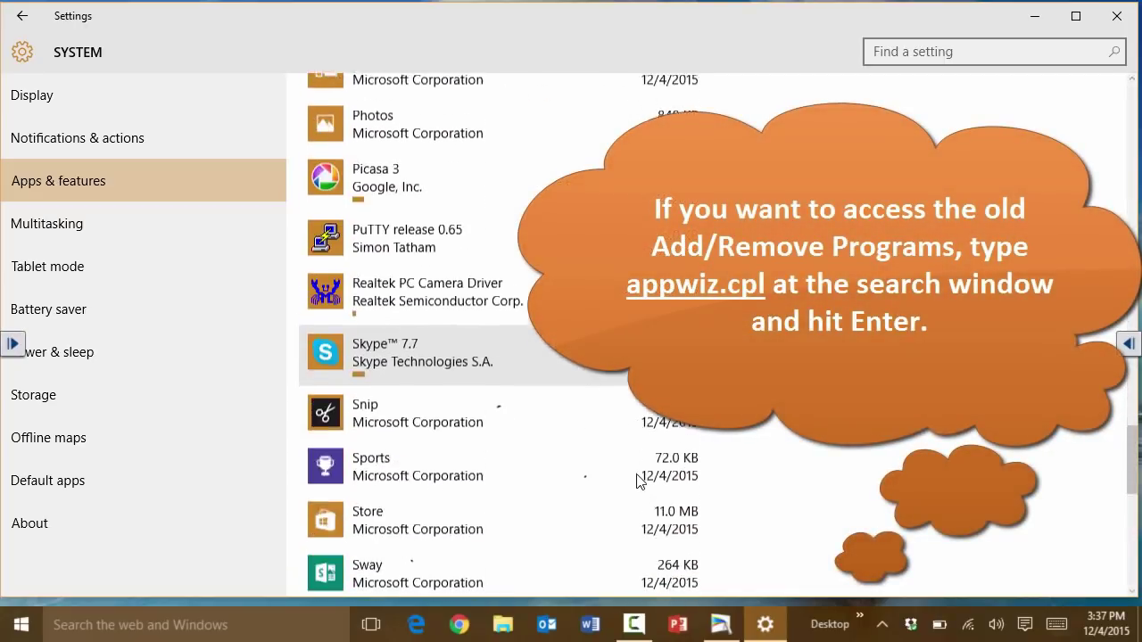
scroll(549, 354, down, 5)
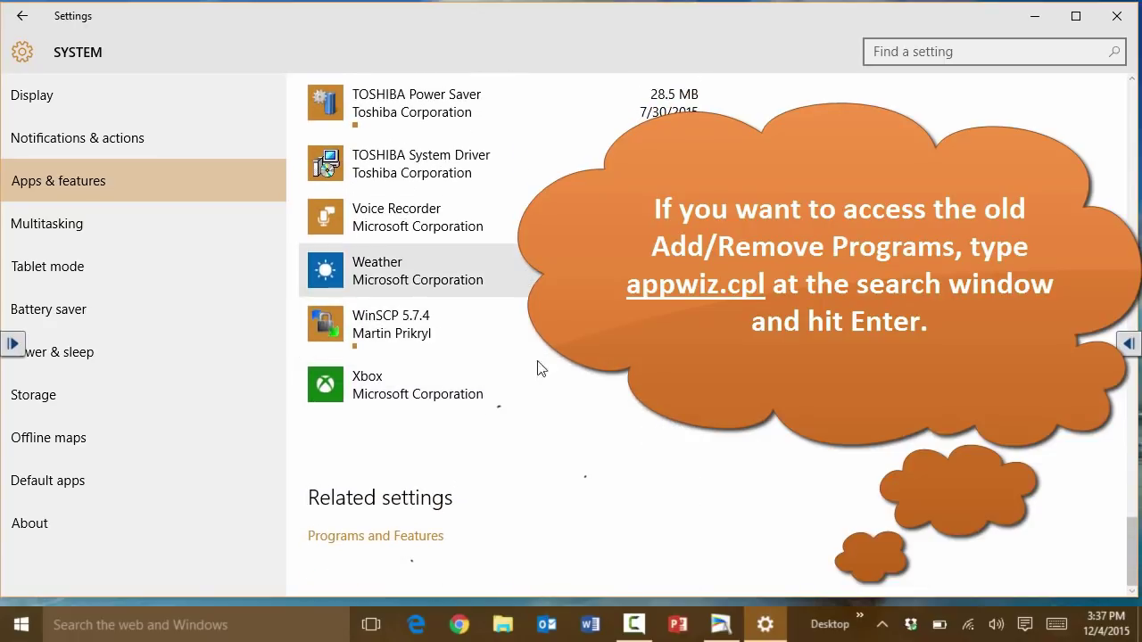
click(532, 389)
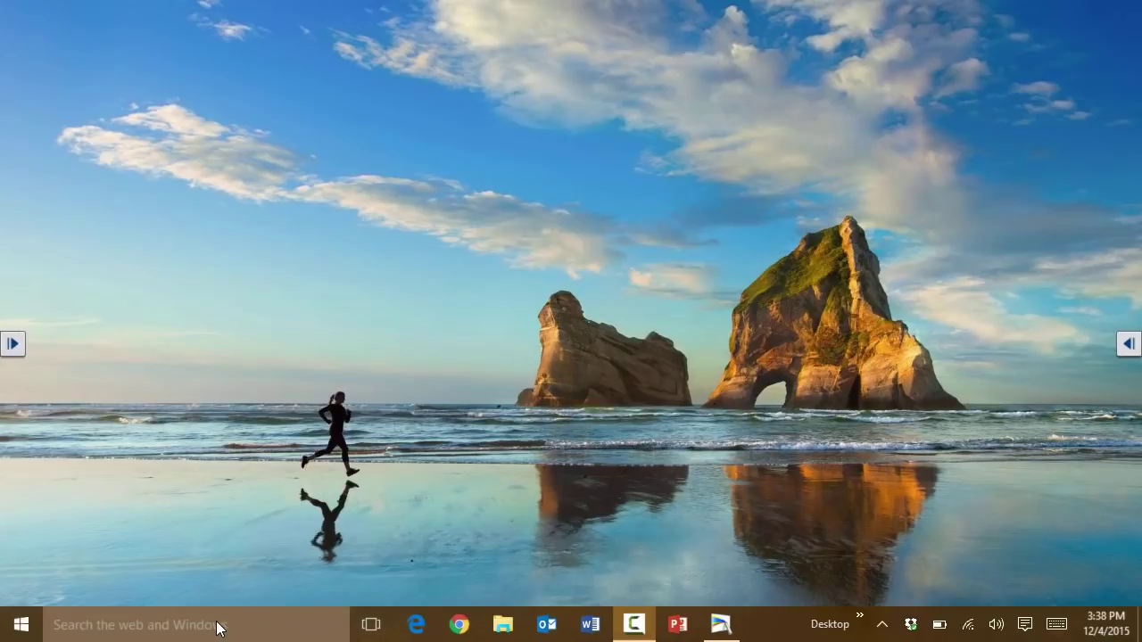
Step: Search Windows for "task ma", and open Task Manager from the taskbar instead
key(super)
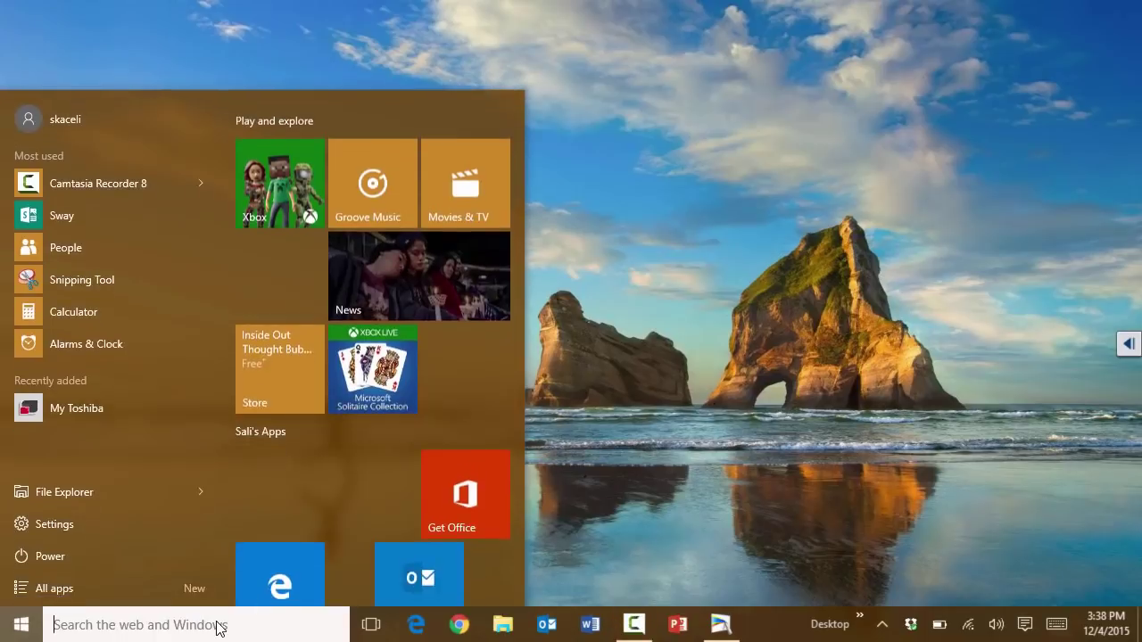
text(task ma)
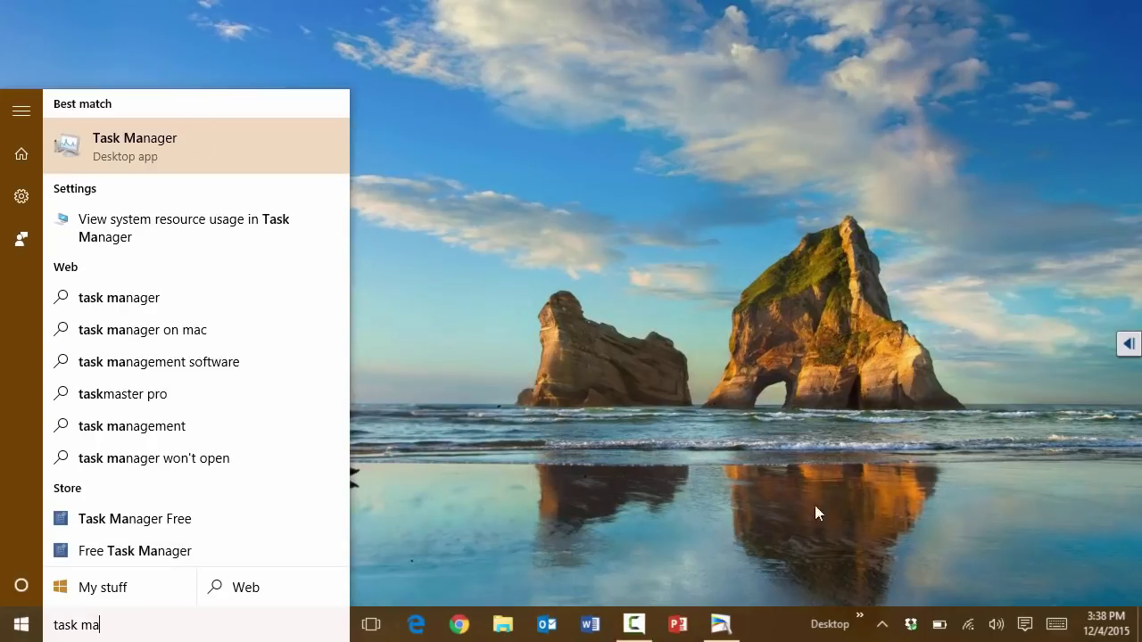
right_click(784, 634)
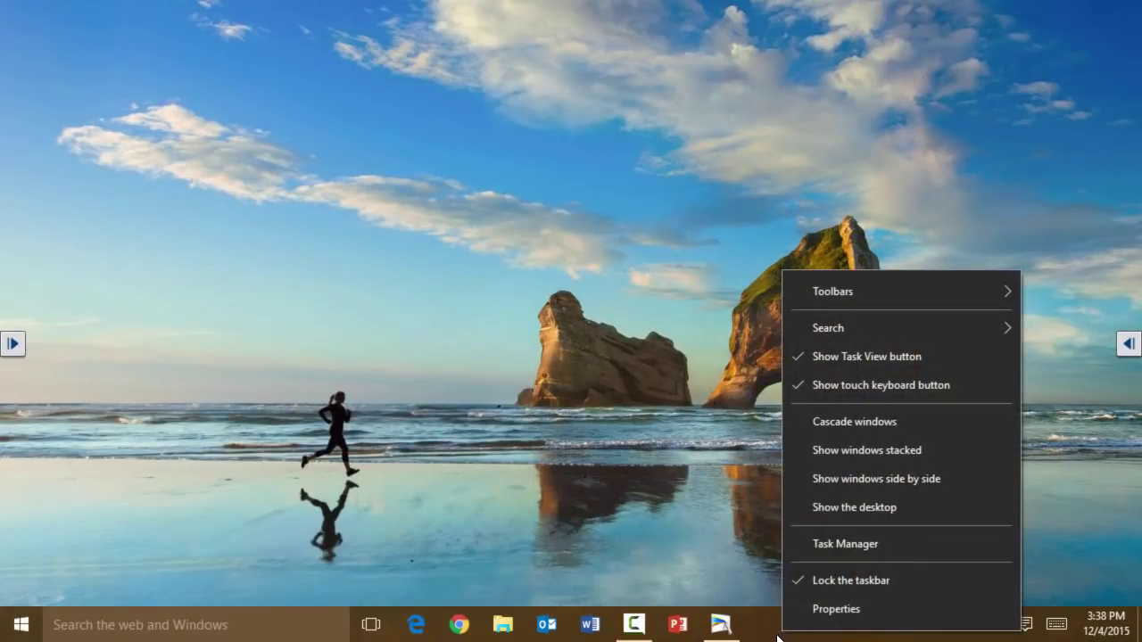
click(828, 545)
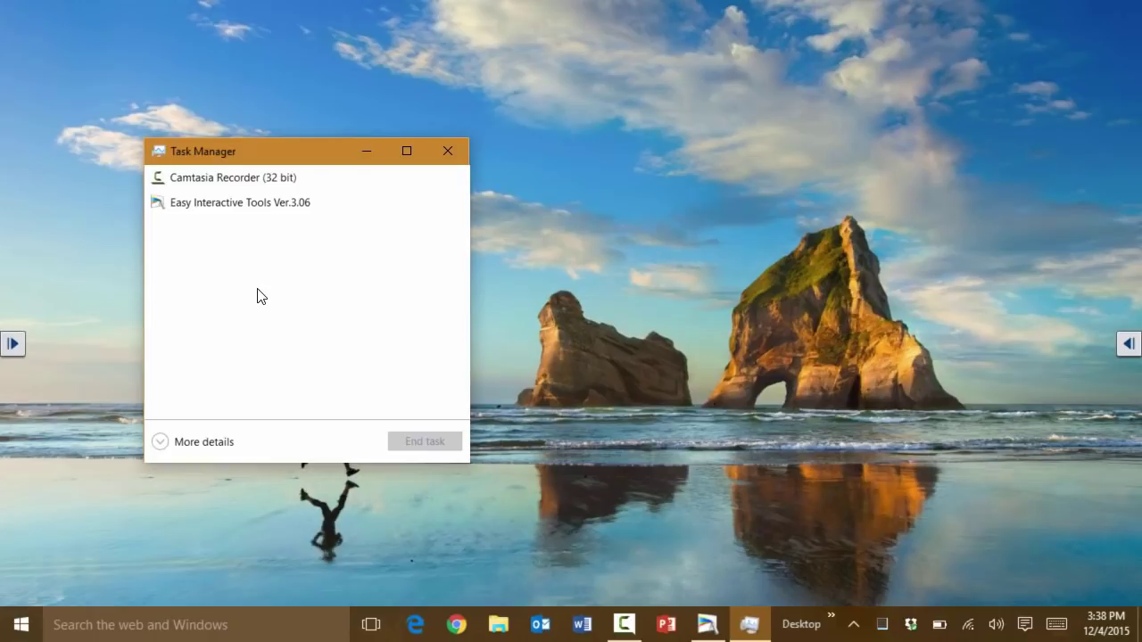
Step: Expand Task Manager to its detailed view, maximize the window and look through the running apps and background processes
click(163, 445)
double_click(357, 144)
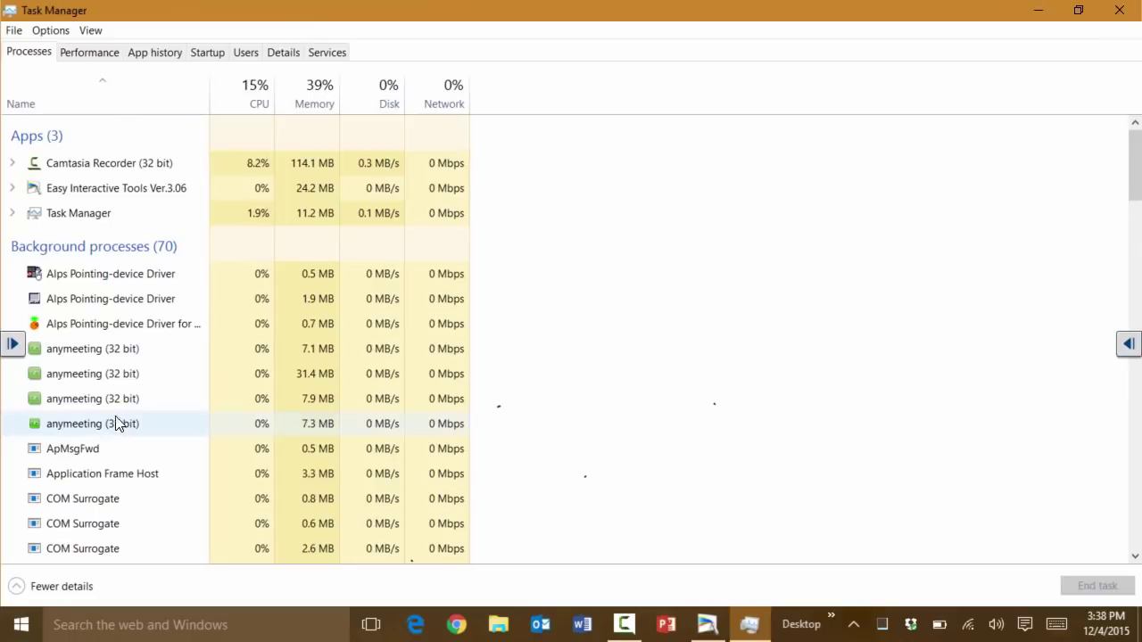
scroll(161, 321, down, 3)
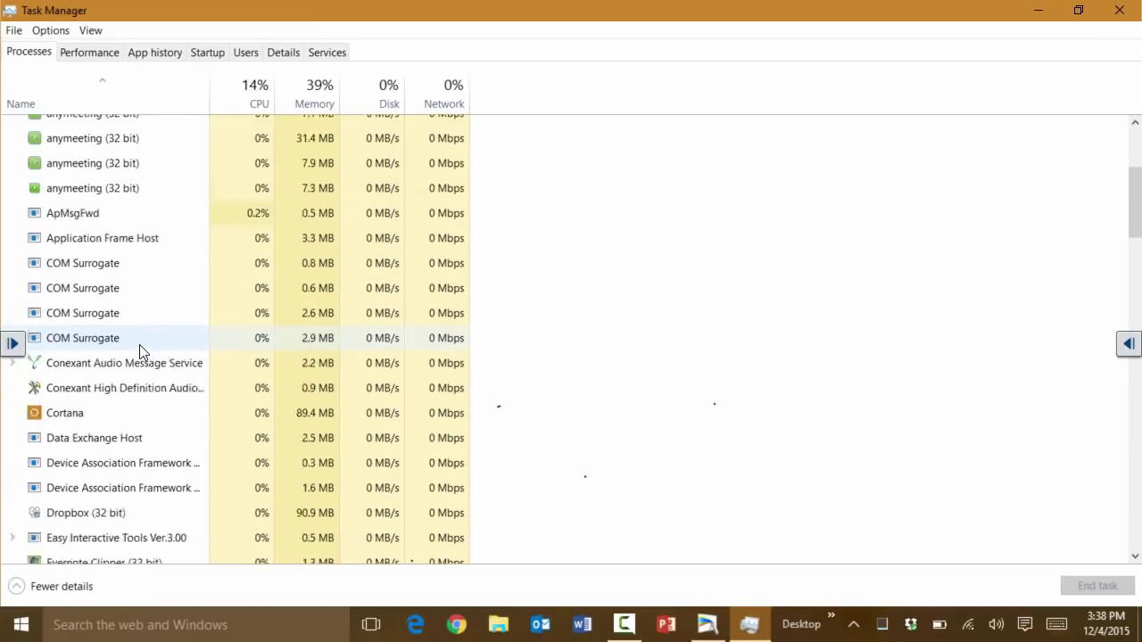
scroll(140, 346, up, 1)
scroll(140, 349, up, 2)
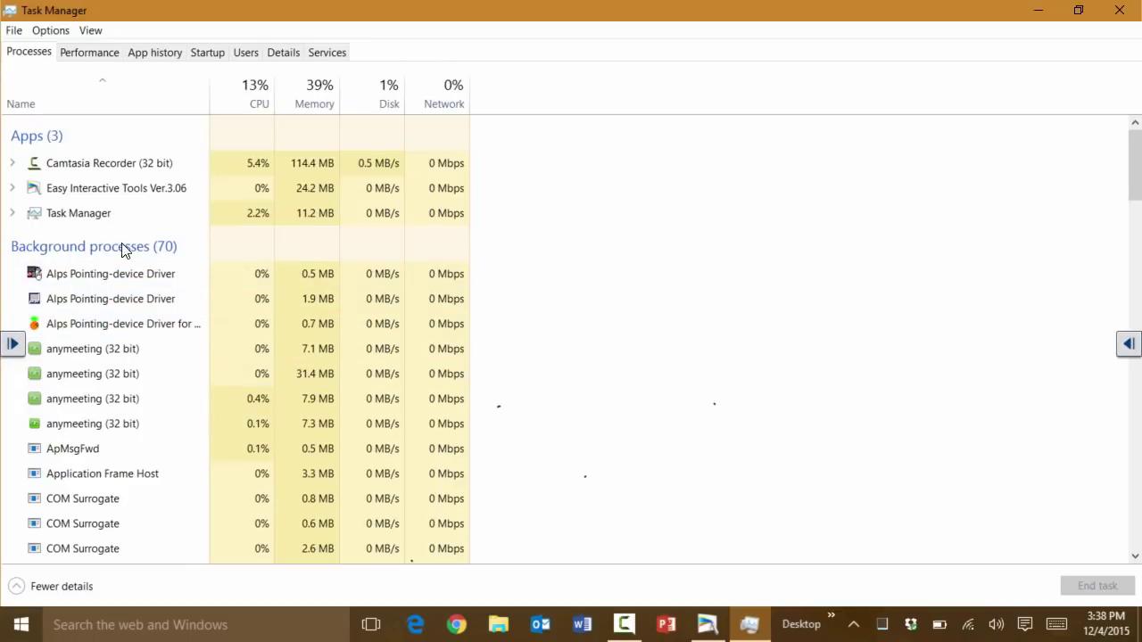
Step: Sort the processes by CPU, memory, disk and name in turn, and select Easy Interactive Tools
click(136, 190)
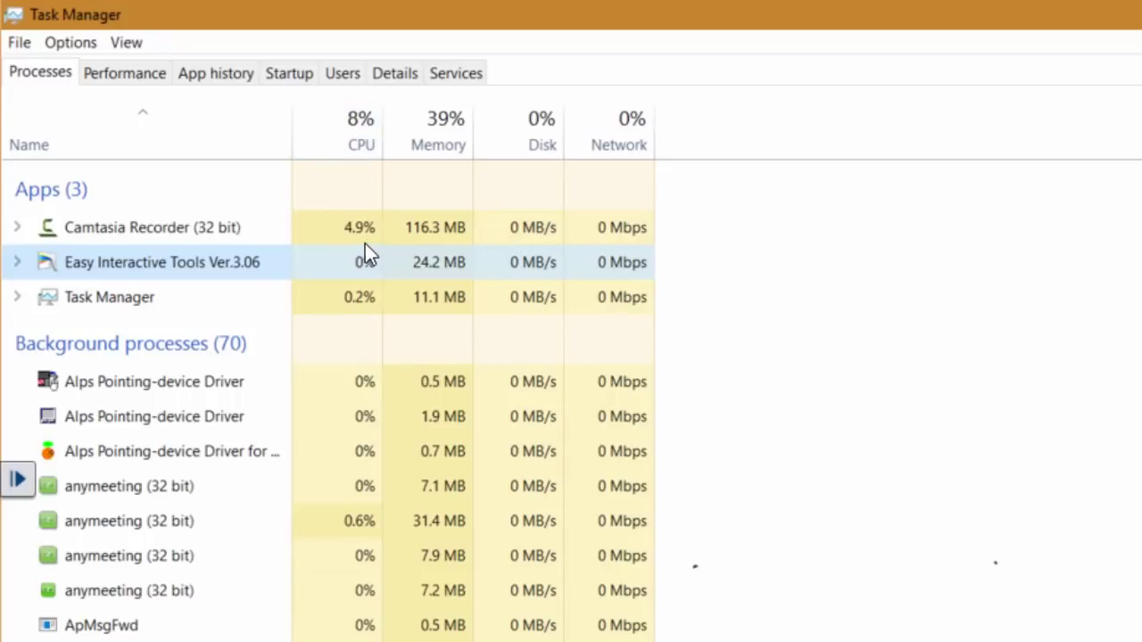
click(364, 143)
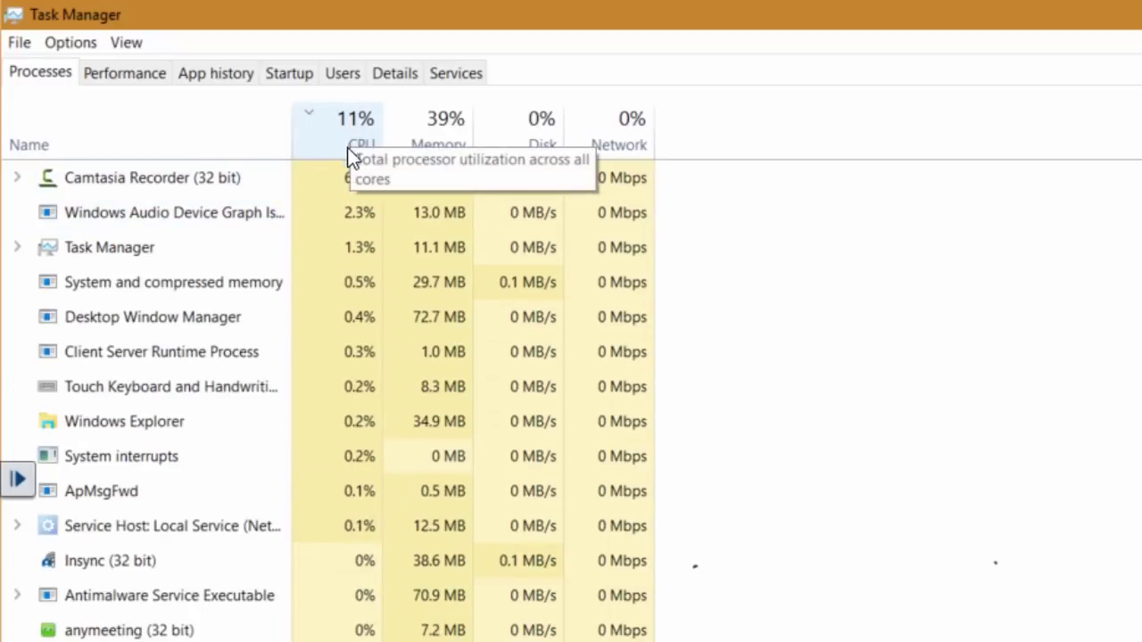
click(438, 118)
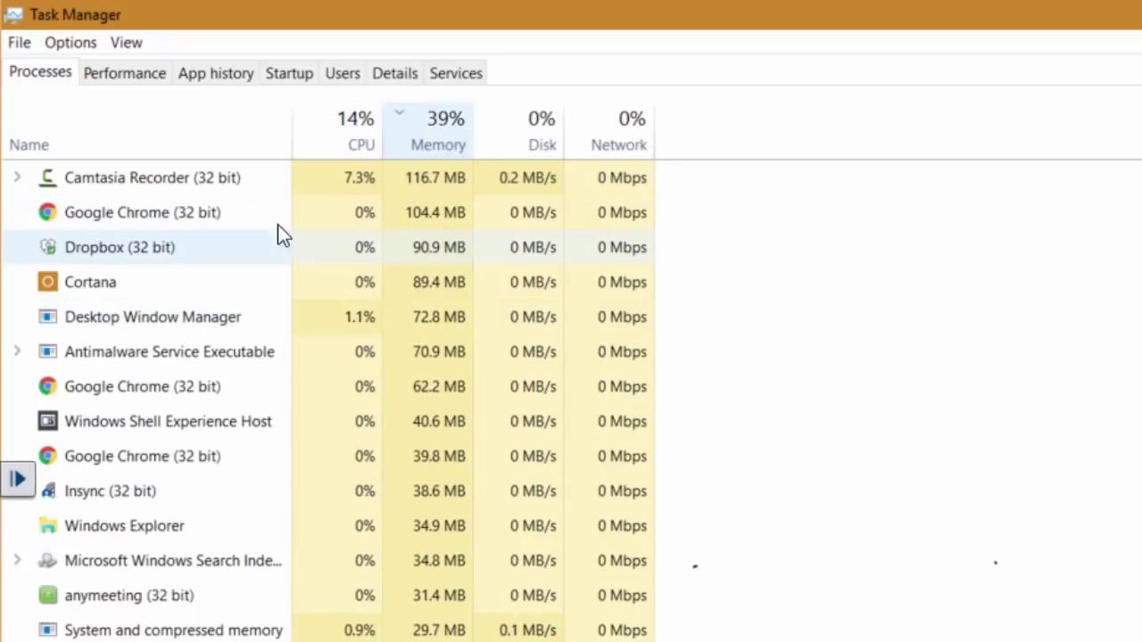
click(431, 184)
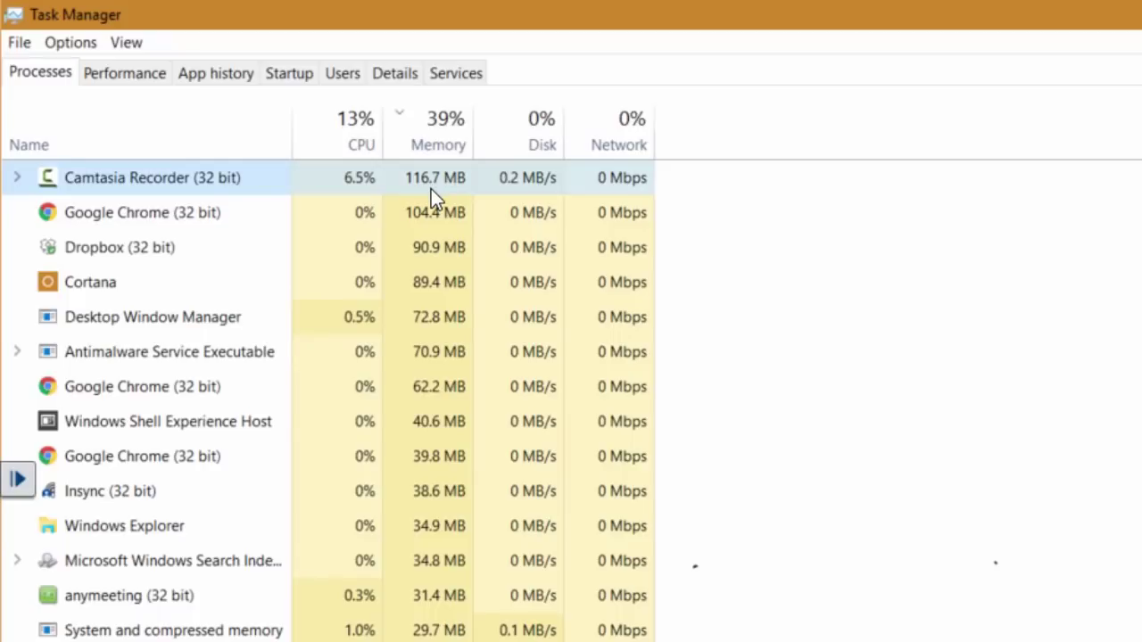
click(542, 130)
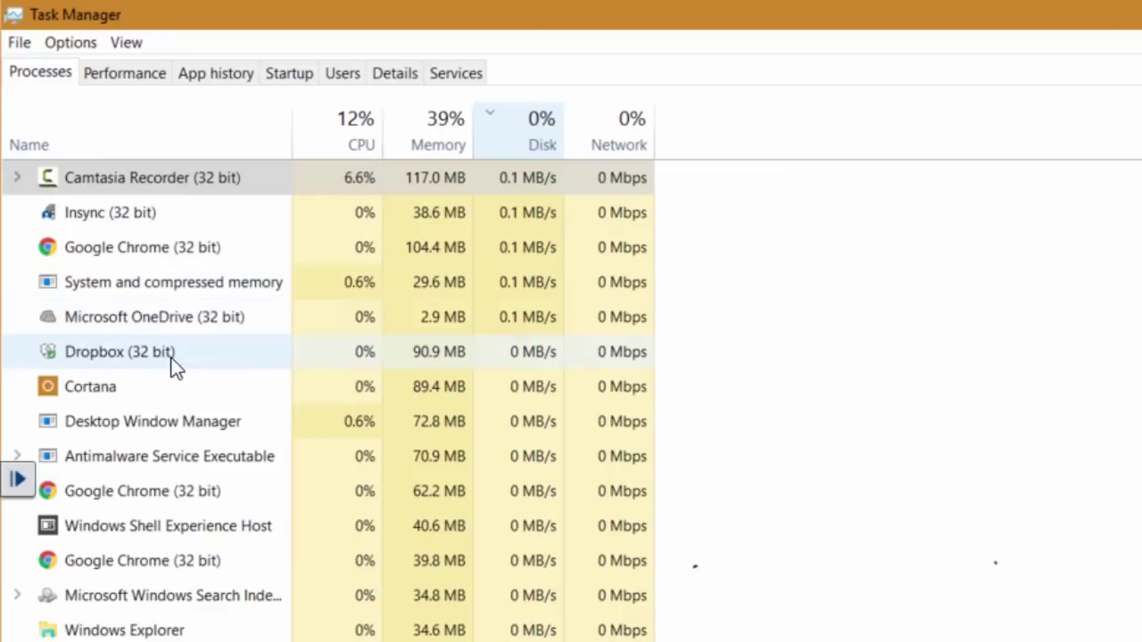
click(134, 132)
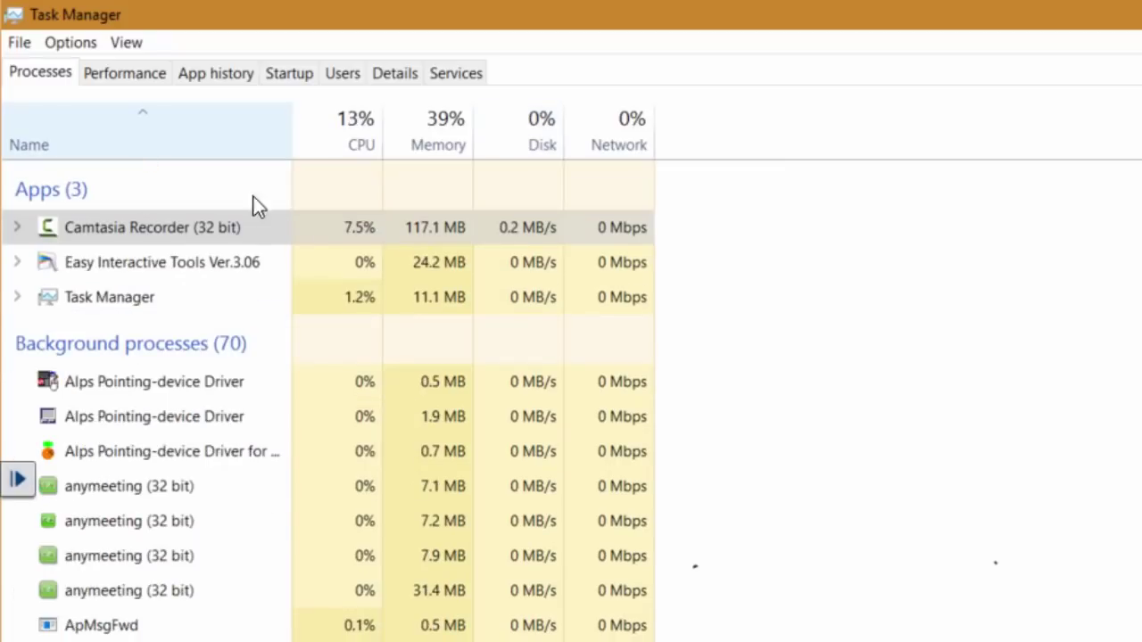
click(150, 268)
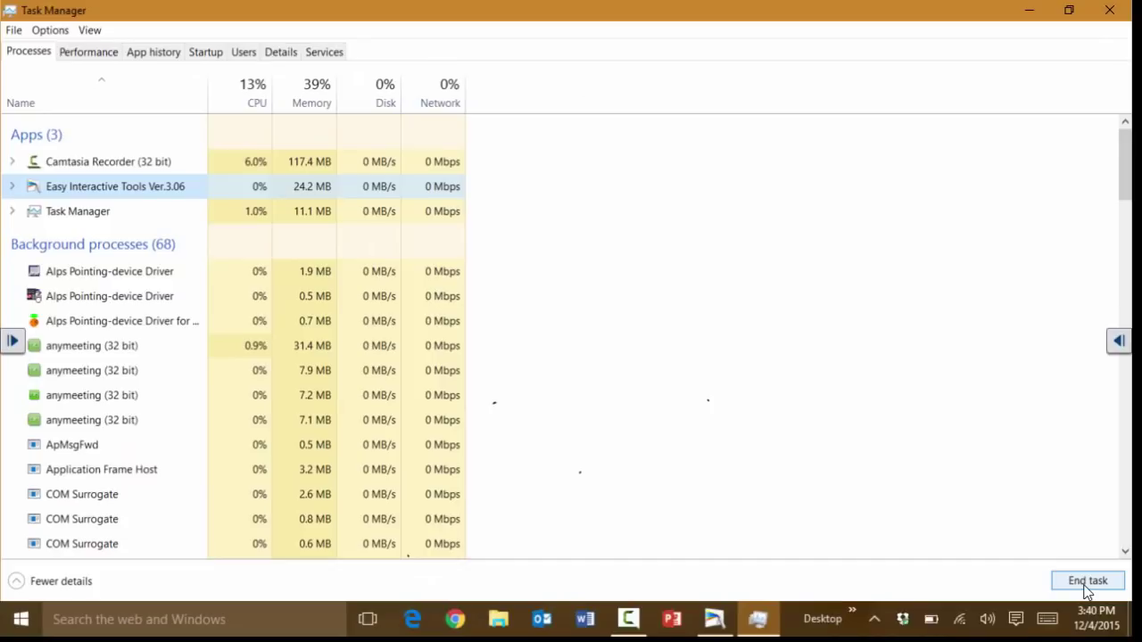
Step: Switch the Task Manager window between its restored and maximized size, leaving it maximized
double_click(833, 14)
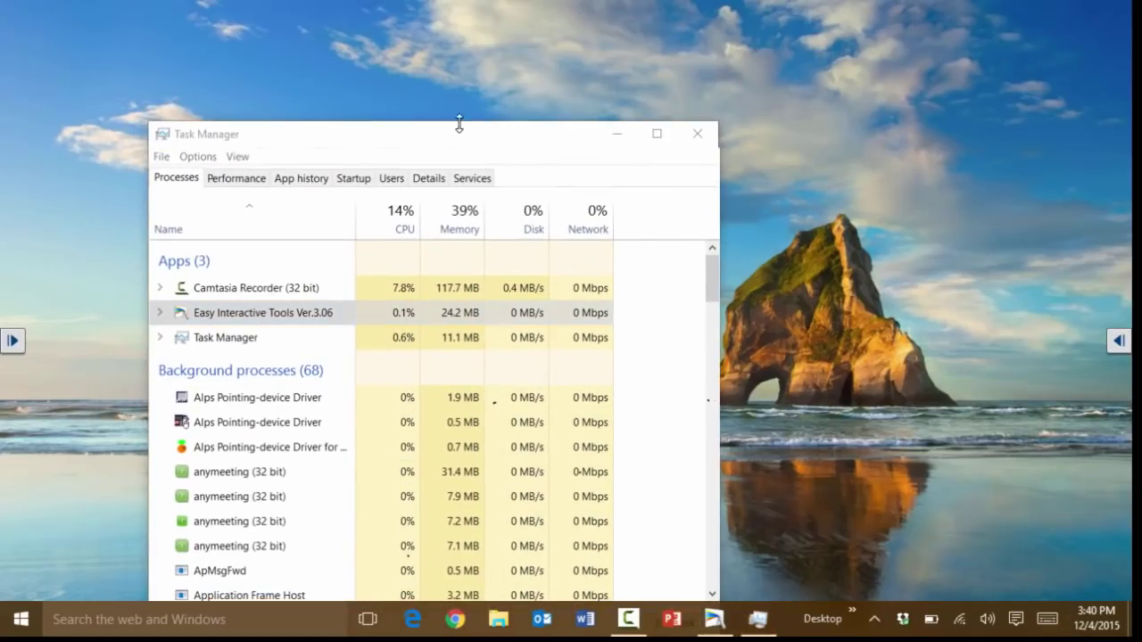
double_click(457, 130)
click(454, 132)
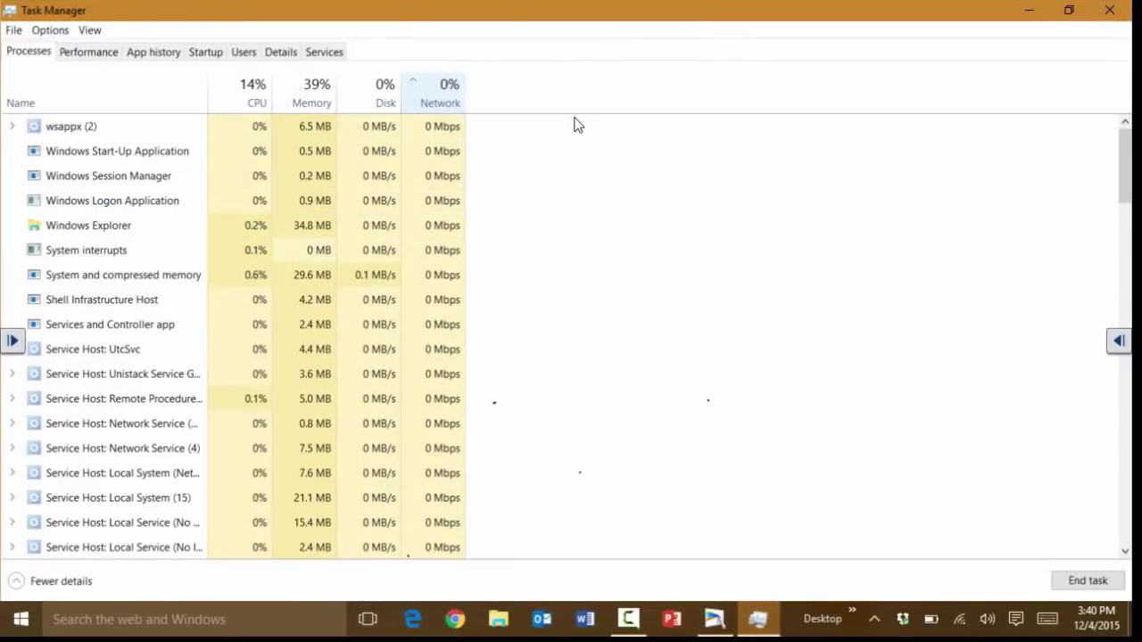
double_click(651, 21)
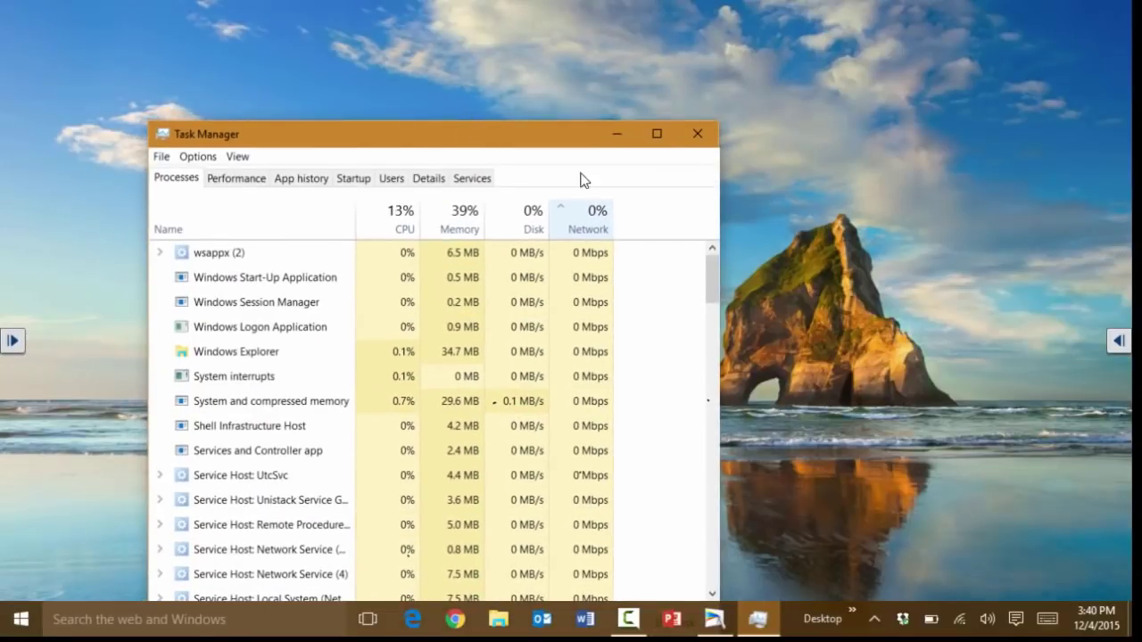
drag(464, 132, 462, 127)
click(467, 91)
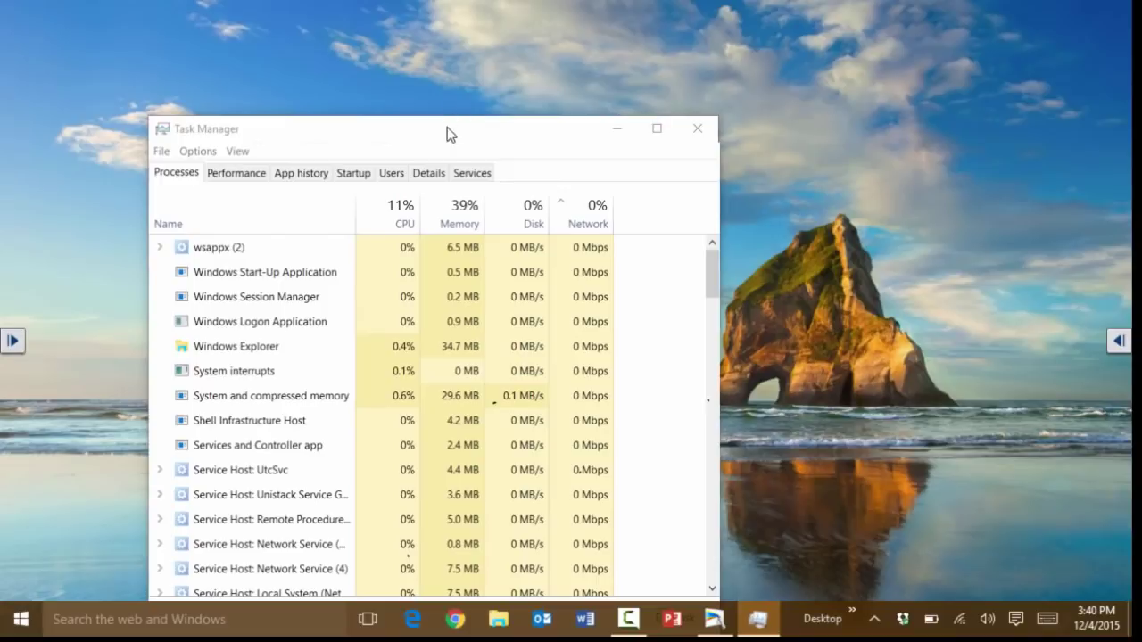
double_click(450, 133)
Step: Sort the processes by name and end the Easy Interactive Tools Ver.3.06 task
scroll(107, 220, down, 5)
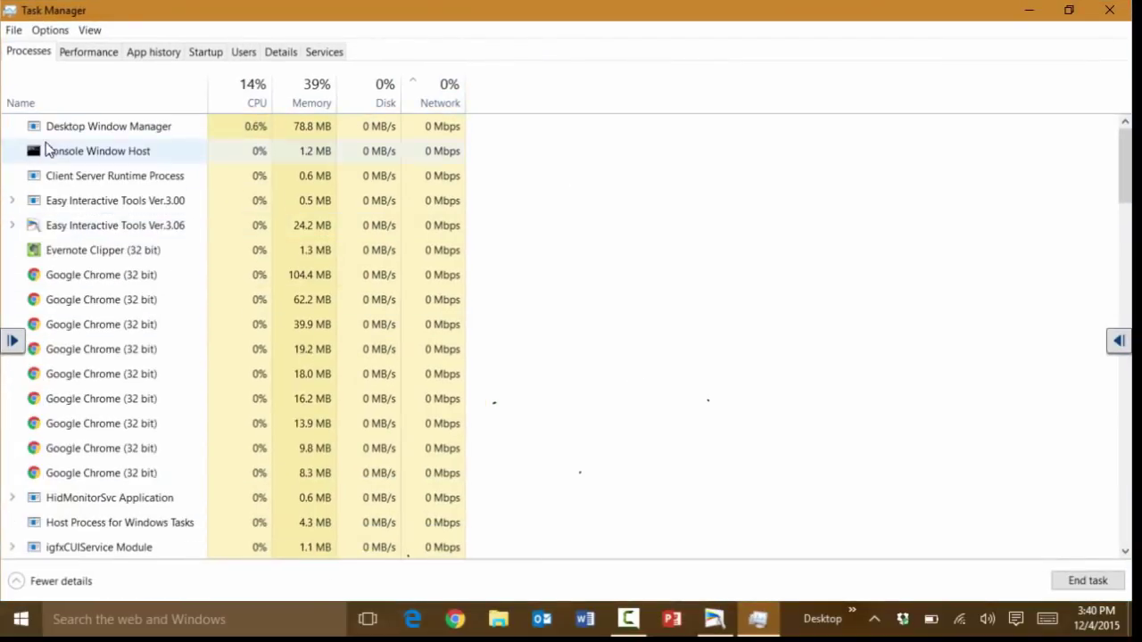
click(97, 100)
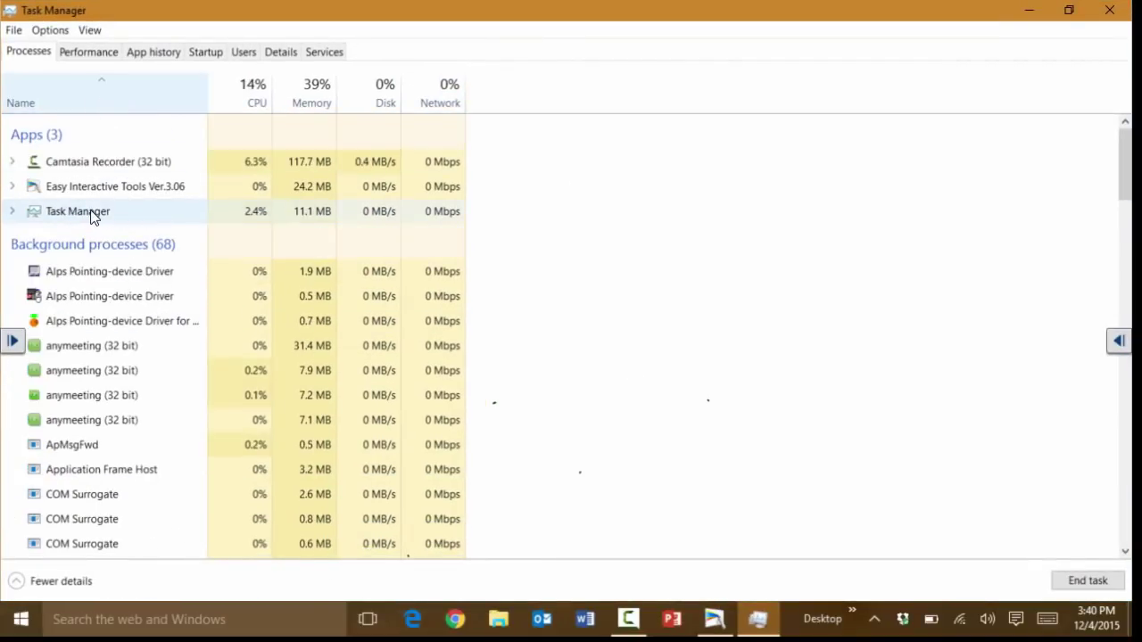
click(106, 186)
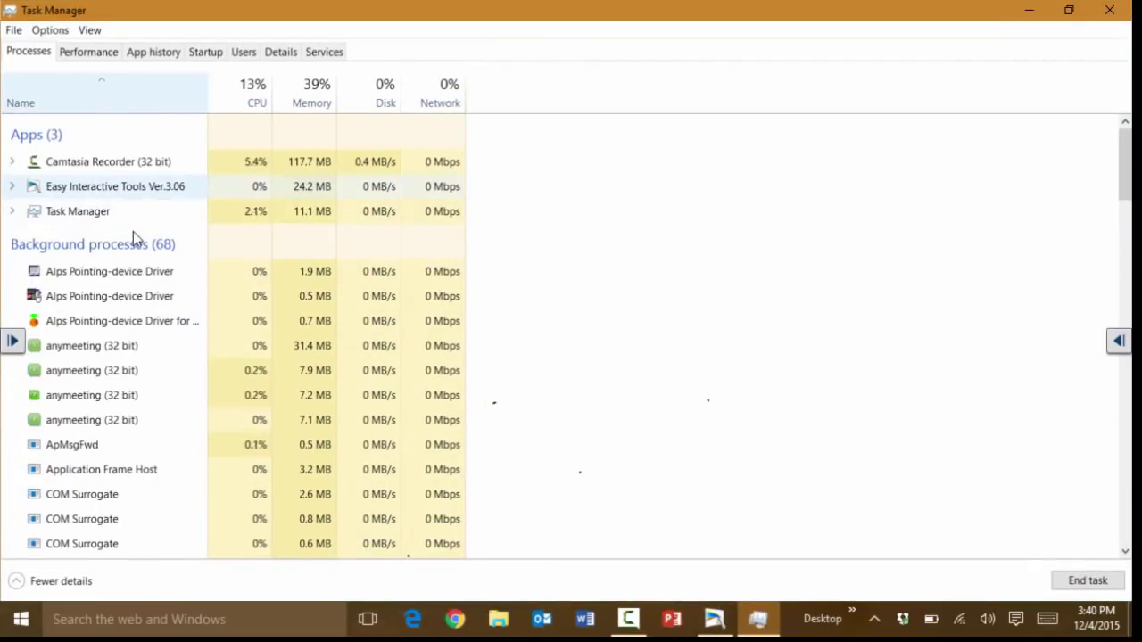
click(1069, 584)
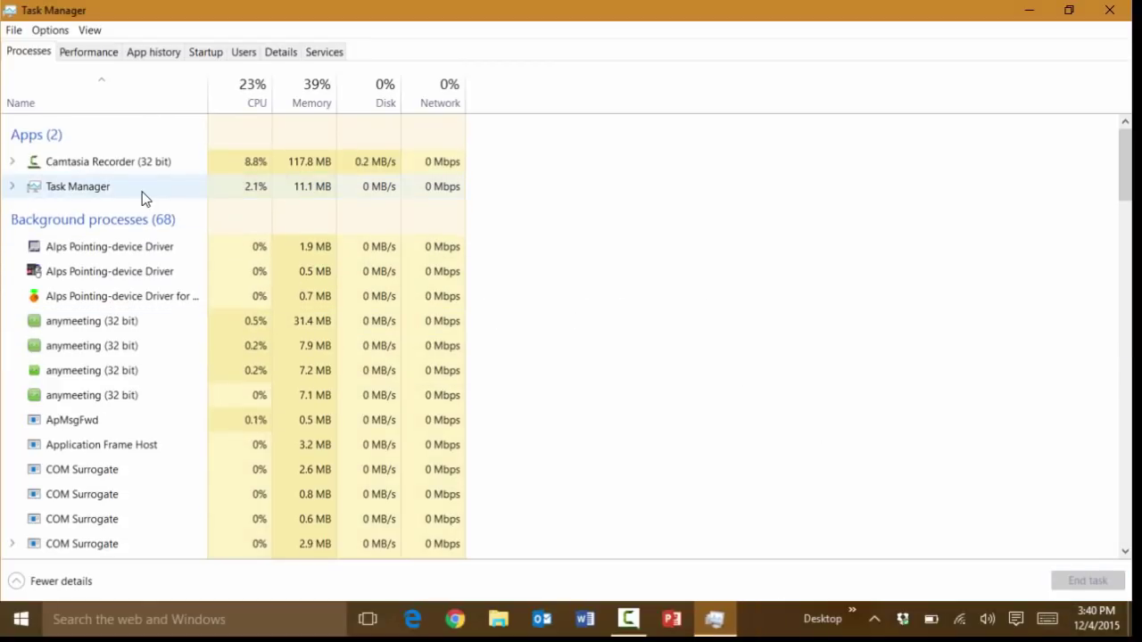
Step: Examine the CPU, memory and Disk 0 (C:) performance graphs, and return to the memory graph
click(98, 55)
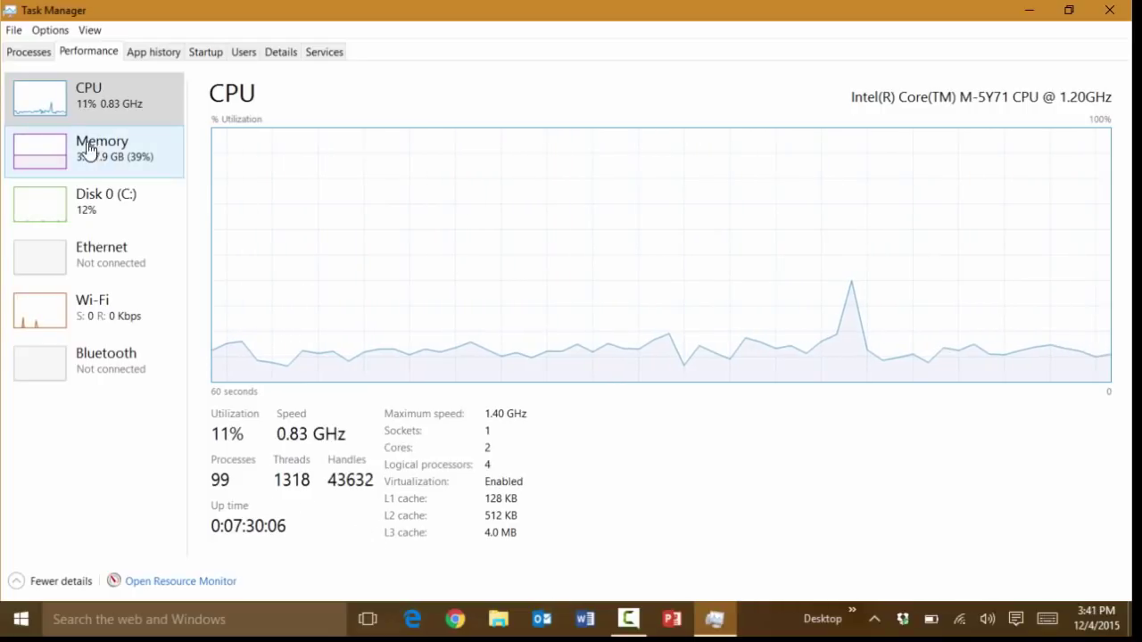
click(65, 156)
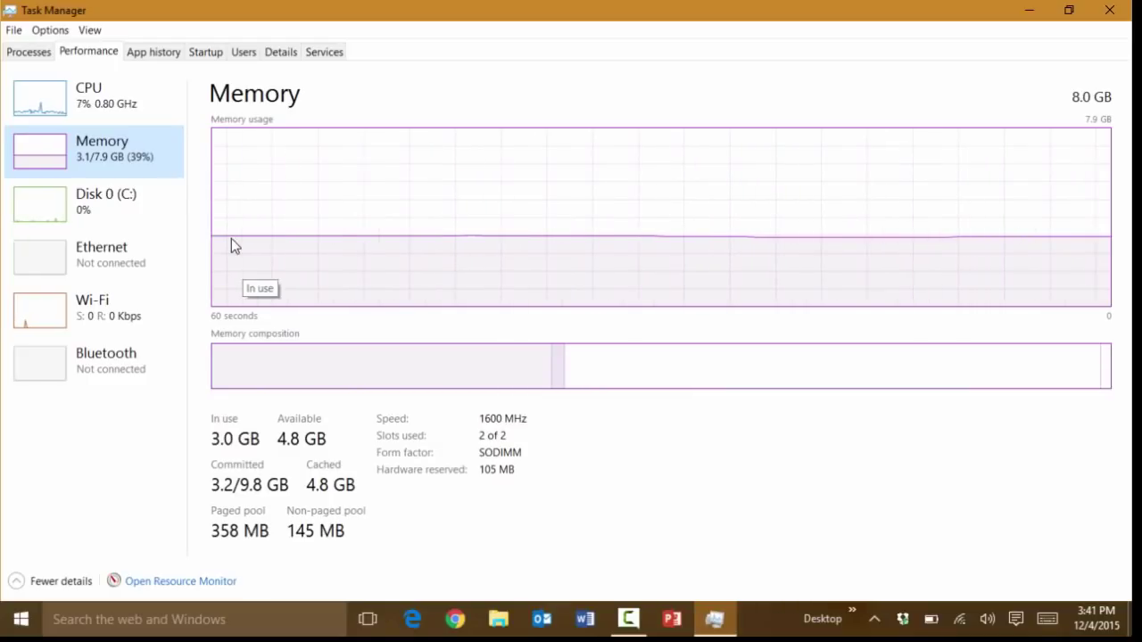
click(84, 211)
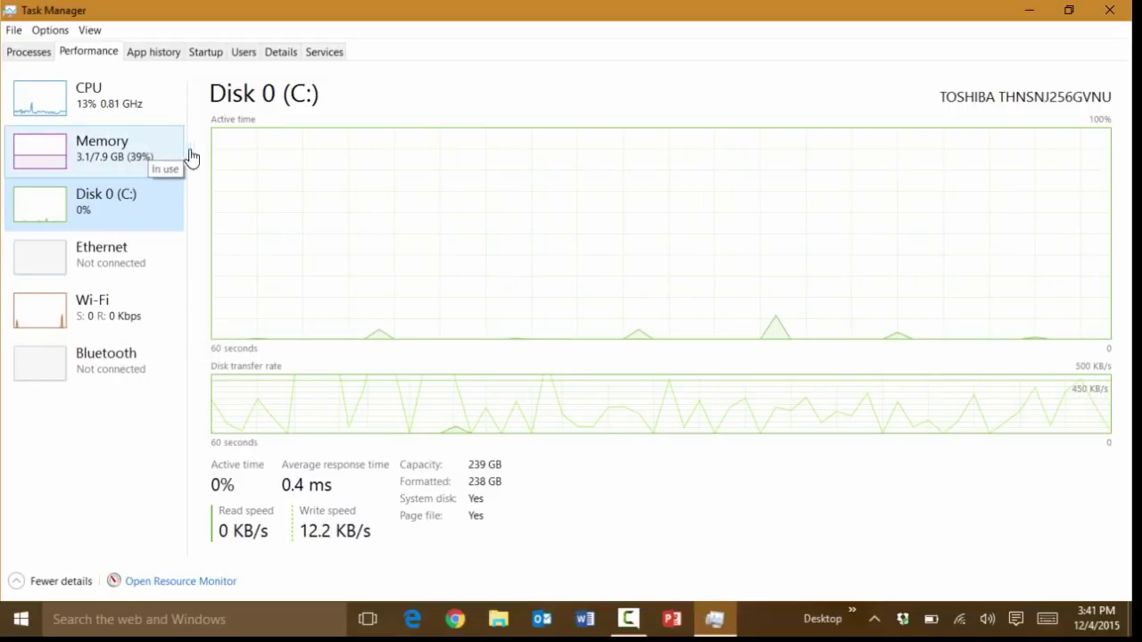
click(111, 156)
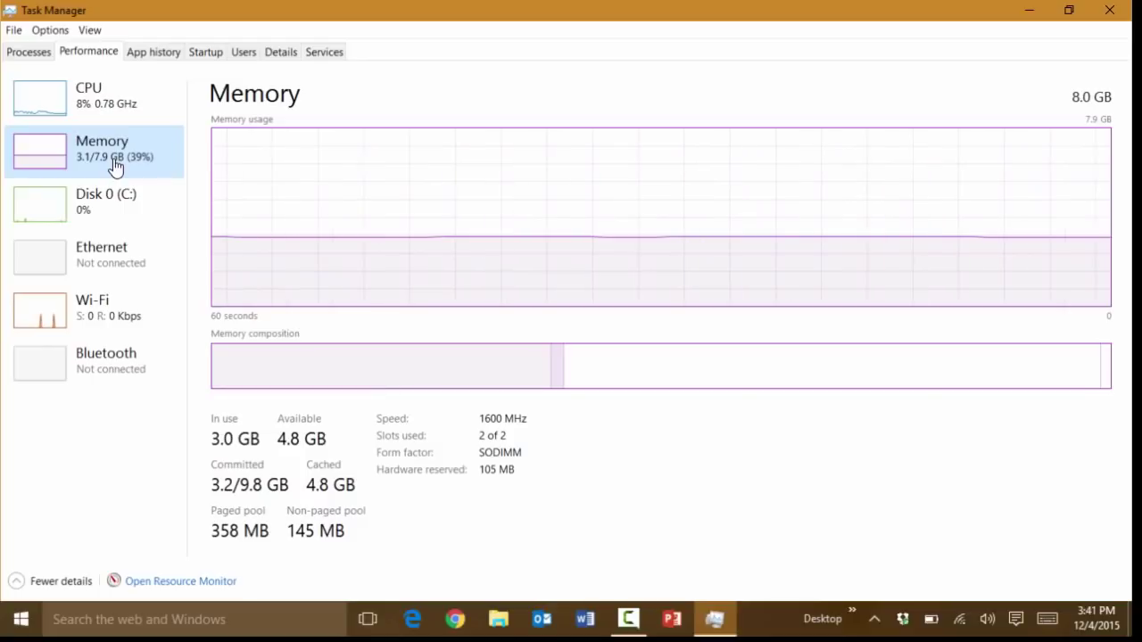
Step: Look through the app history for the CPU time and network usage of each app
click(152, 54)
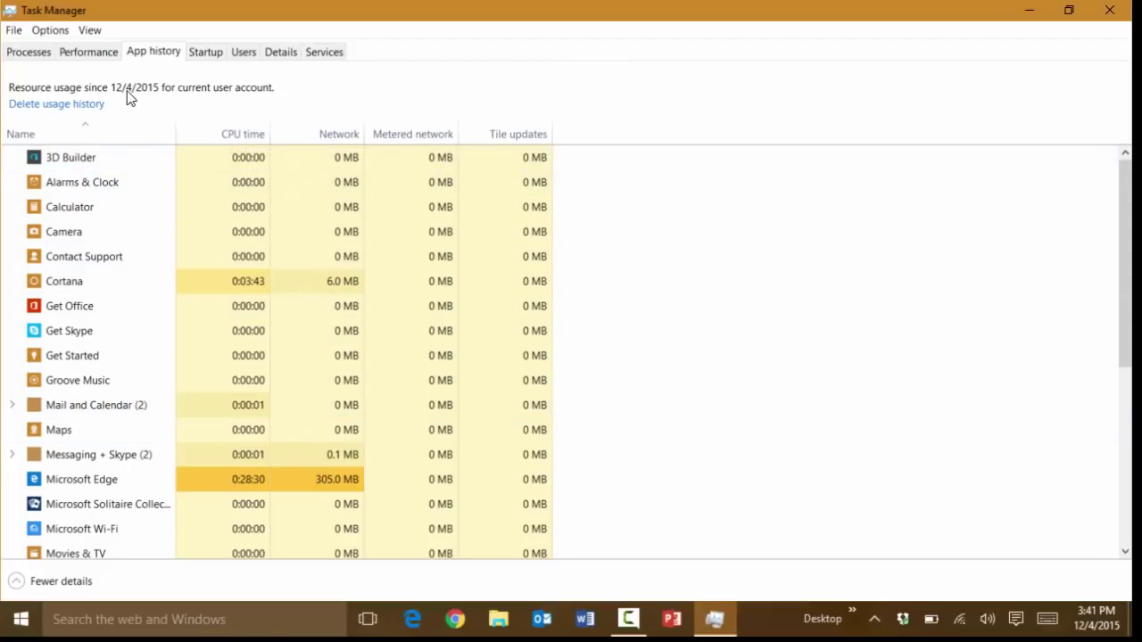
scroll(292, 299, down, 3)
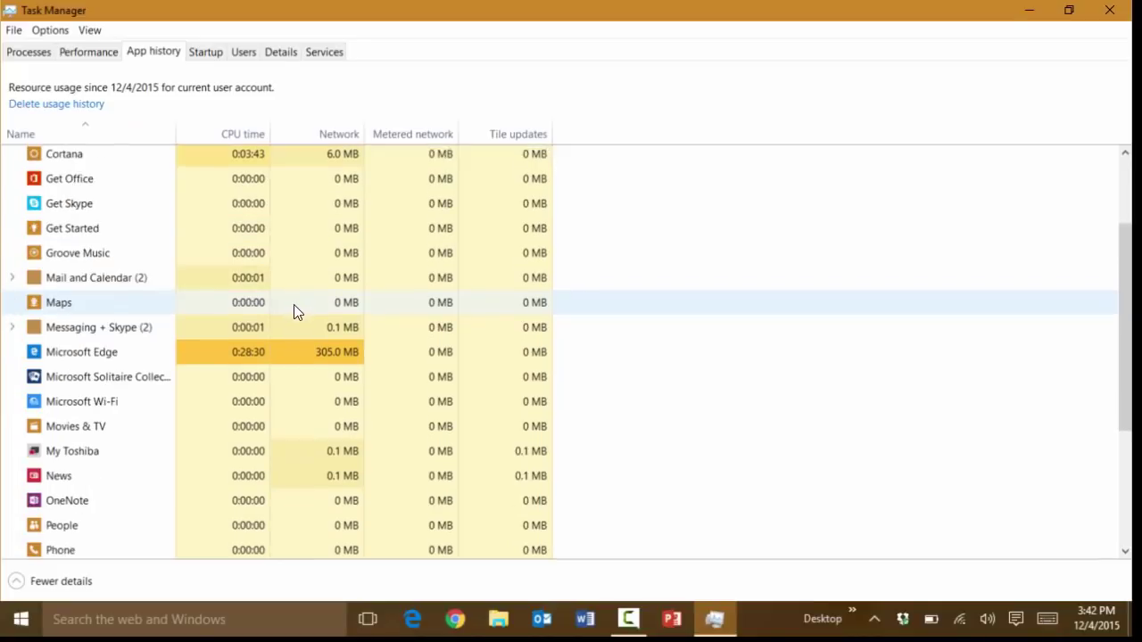
scroll(285, 298, up, 3)
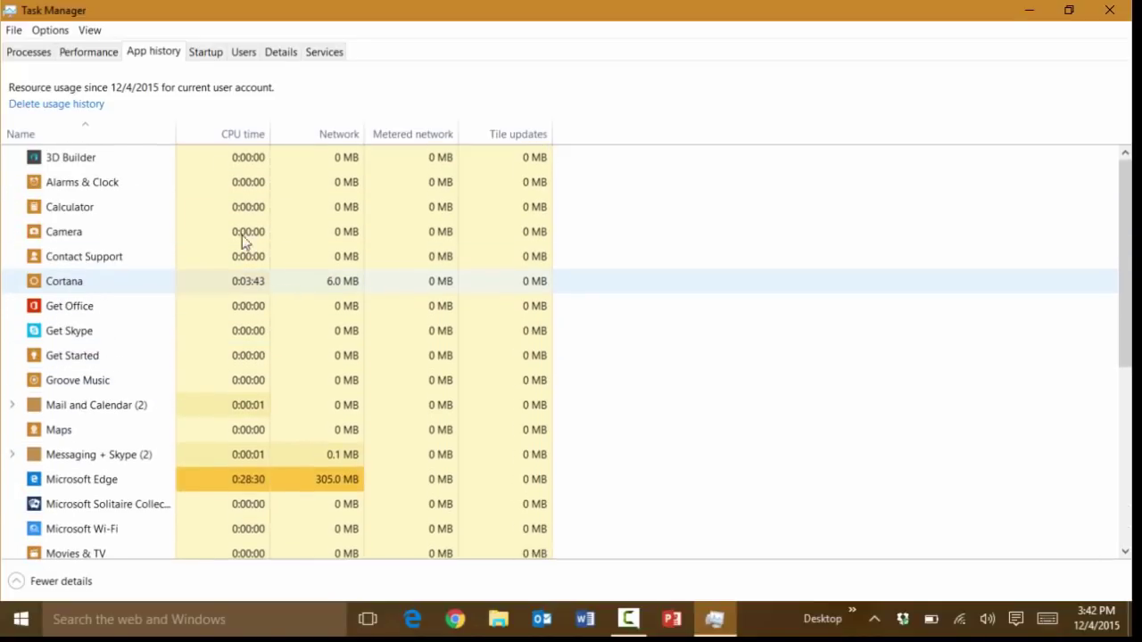
Step: Disable the _F67AD2D92B56552D3C79BE and Microsoft OneDrive startup items, and select SmartAudio CPL (32bit)
click(206, 52)
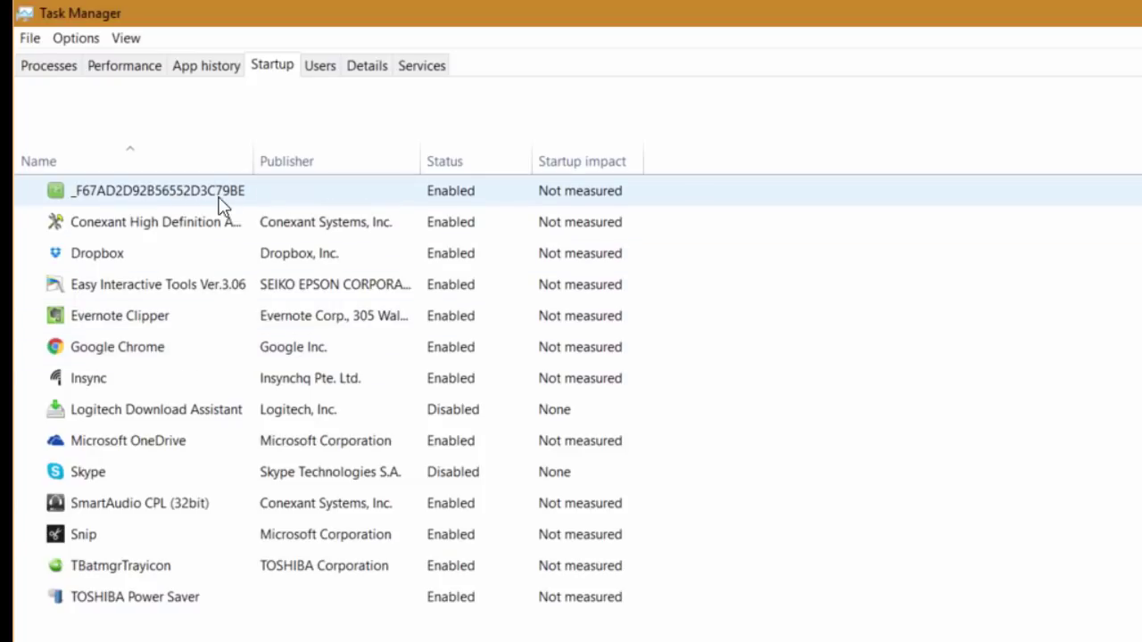
right_click(453, 194)
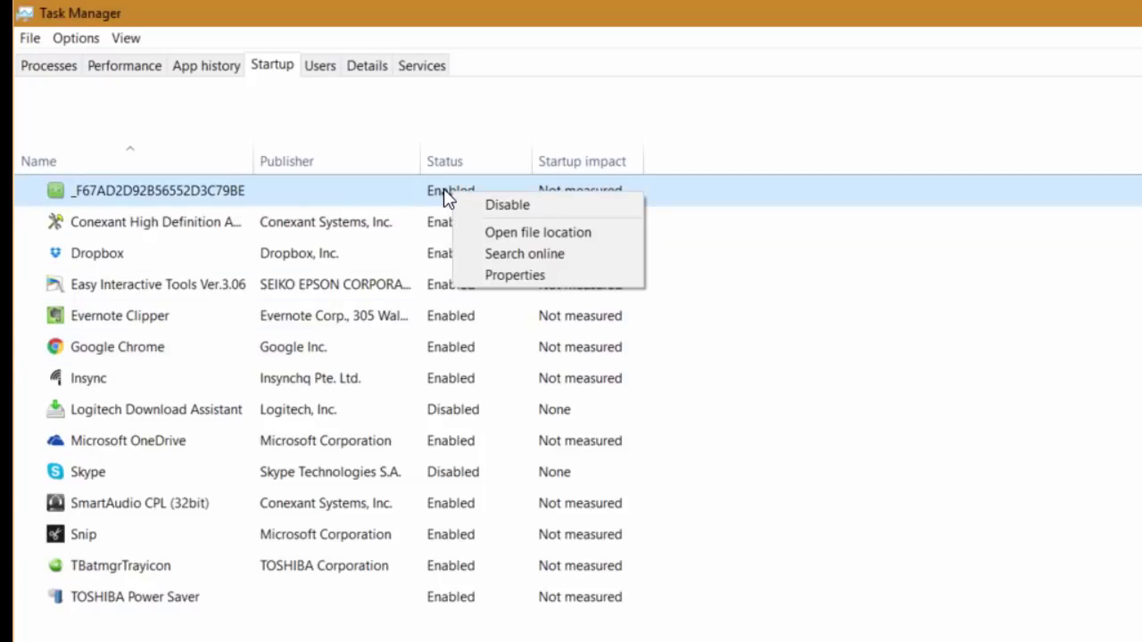
click(505, 207)
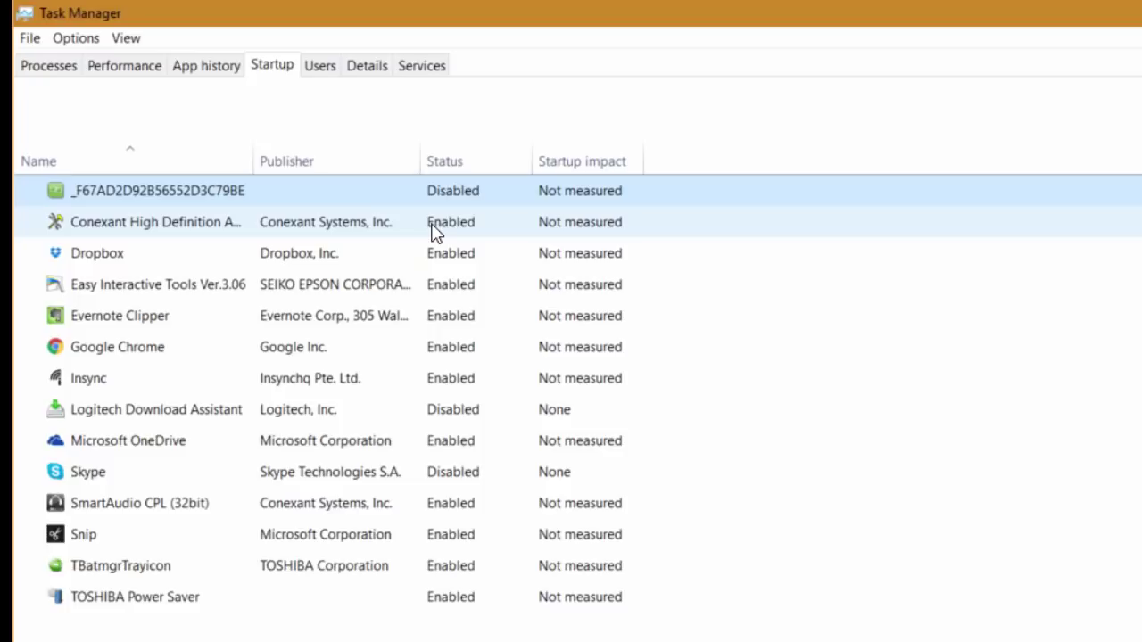
click(178, 441)
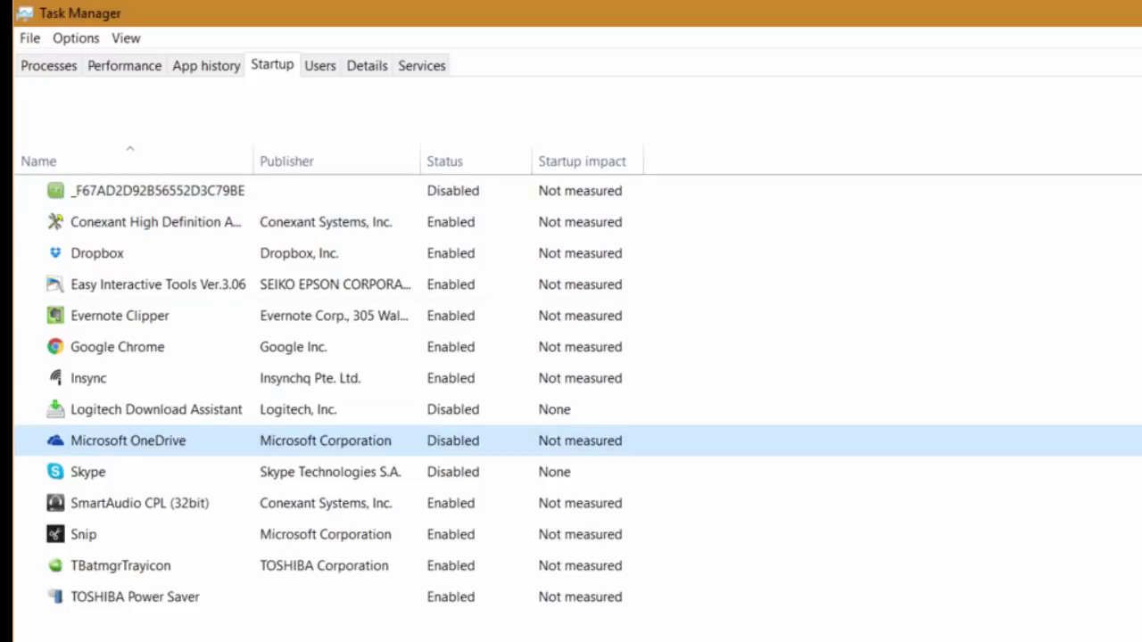
click(433, 475)
click(448, 507)
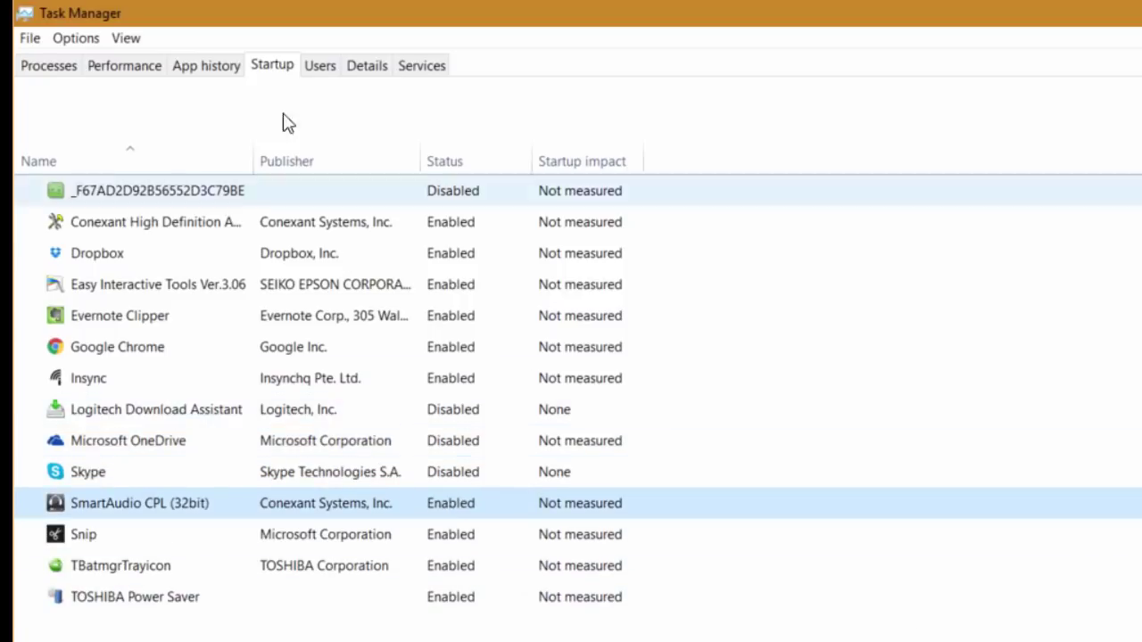
Step: Check resource usage per user, and look through the detailed process list sorted by memory from highest to lowest
click(326, 69)
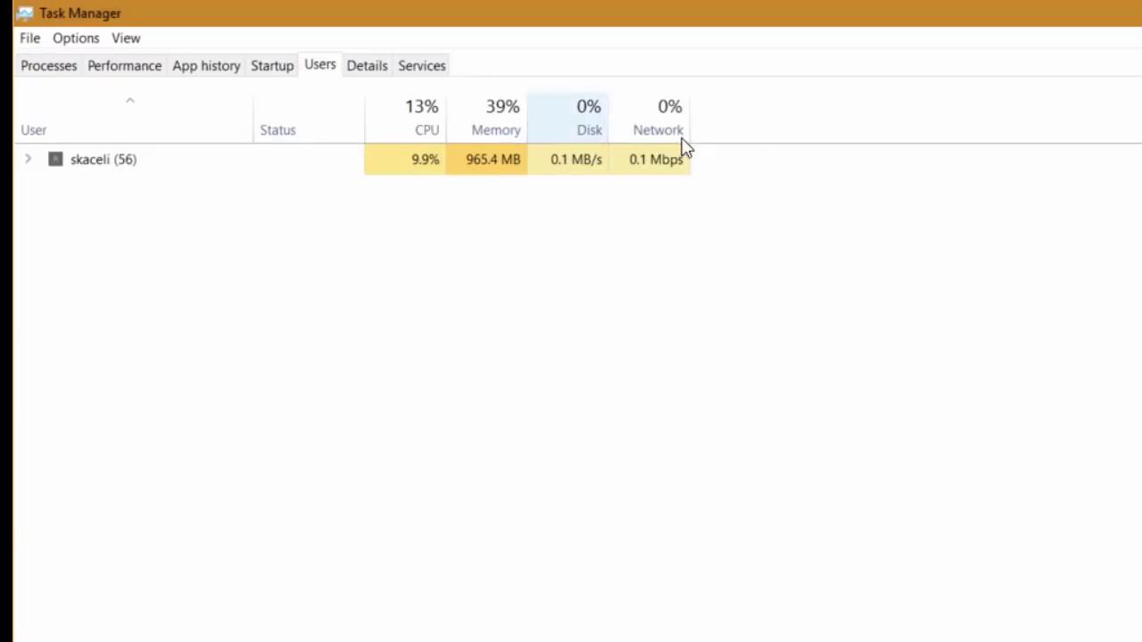
click(366, 73)
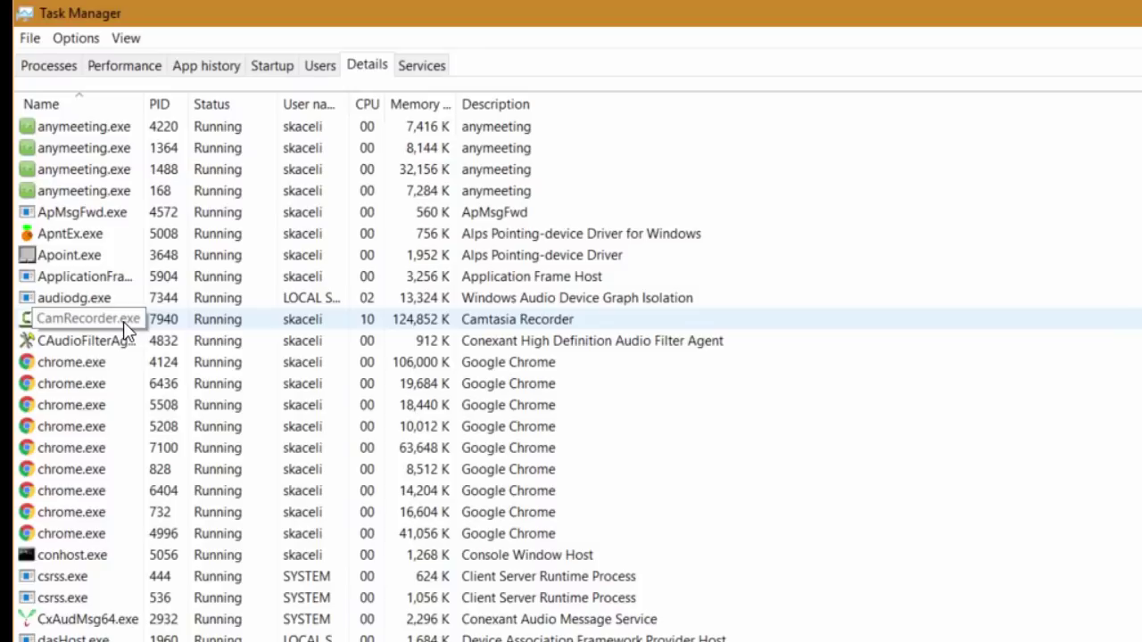
click(435, 105)
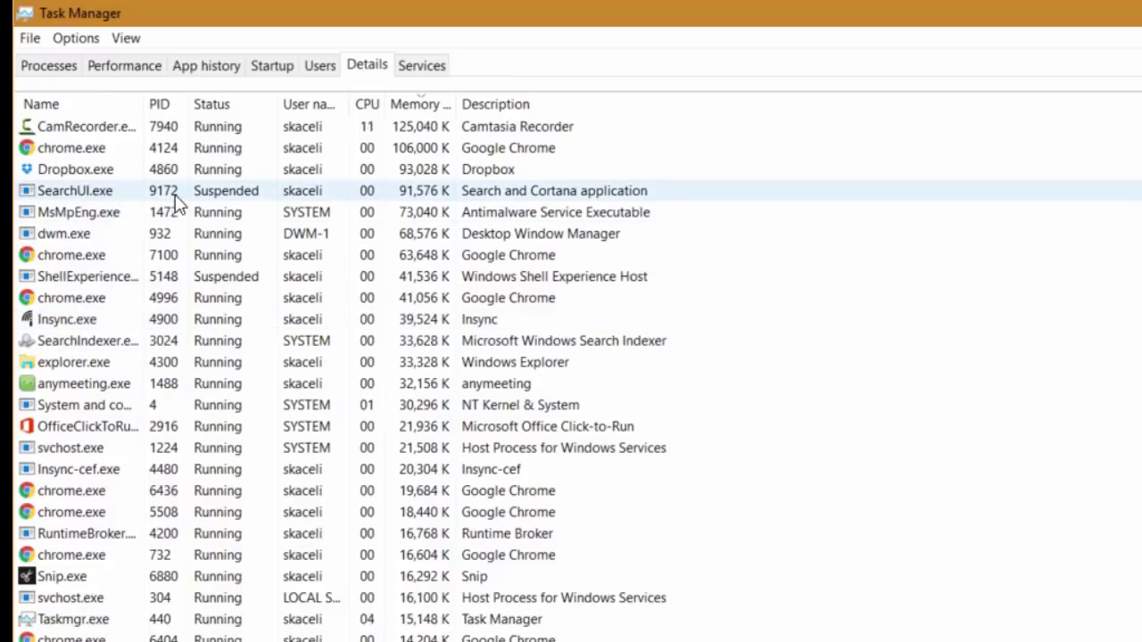
scroll(171, 431, down, 8)
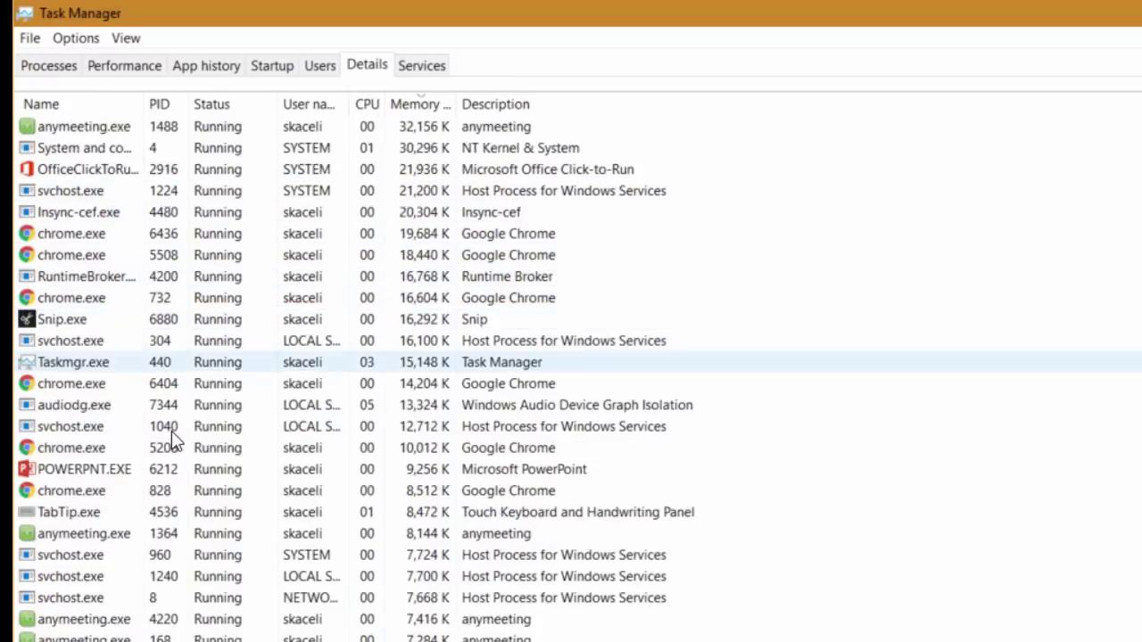
scroll(223, 406, down, 20)
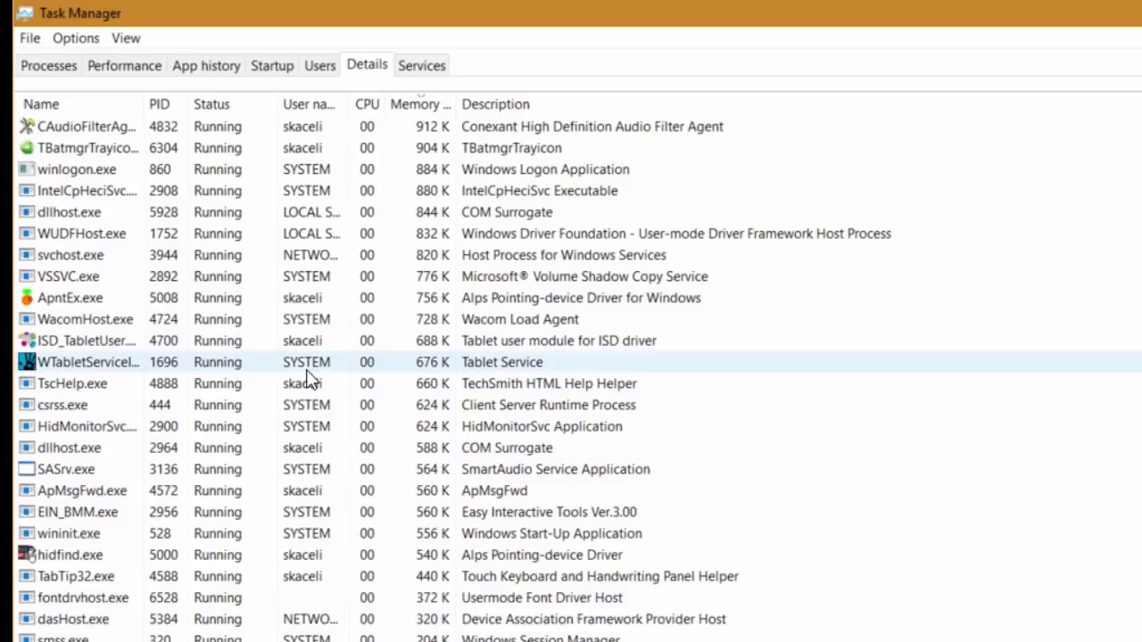
scroll(306, 379, up, 2)
scroll(306, 379, up, 20)
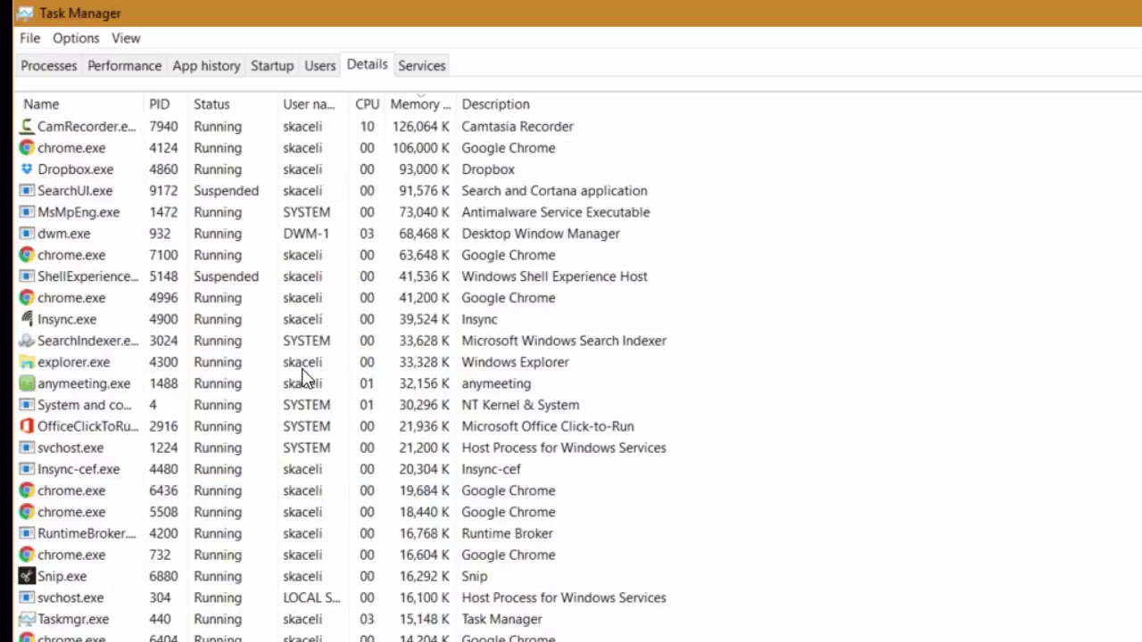
Step: View the list of services and select the Windows Search service
click(423, 67)
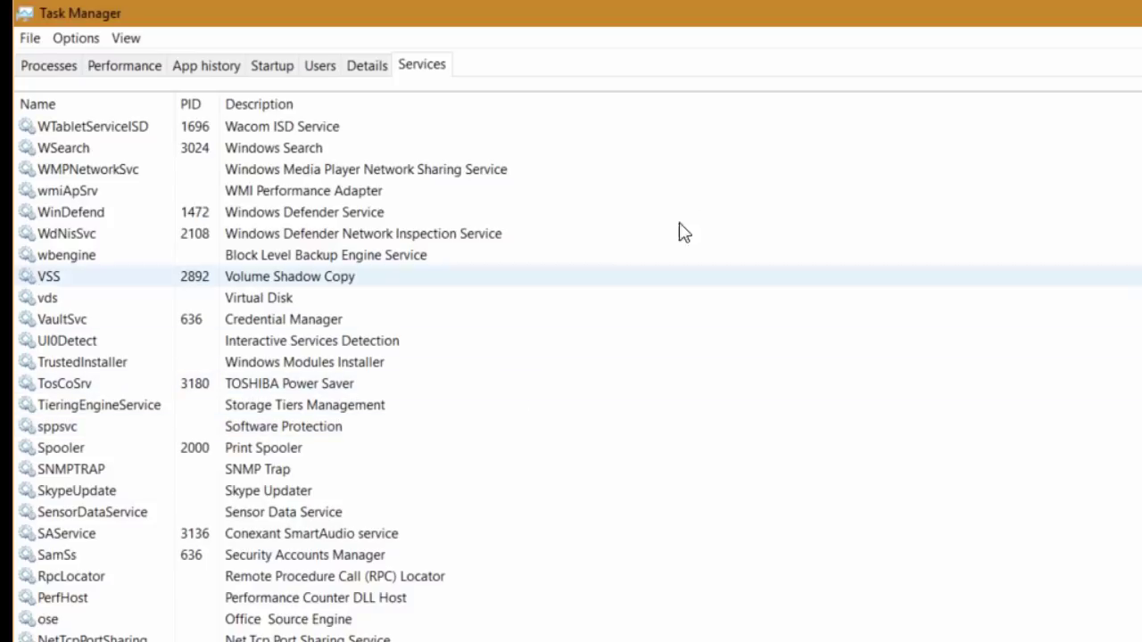
click(1015, 148)
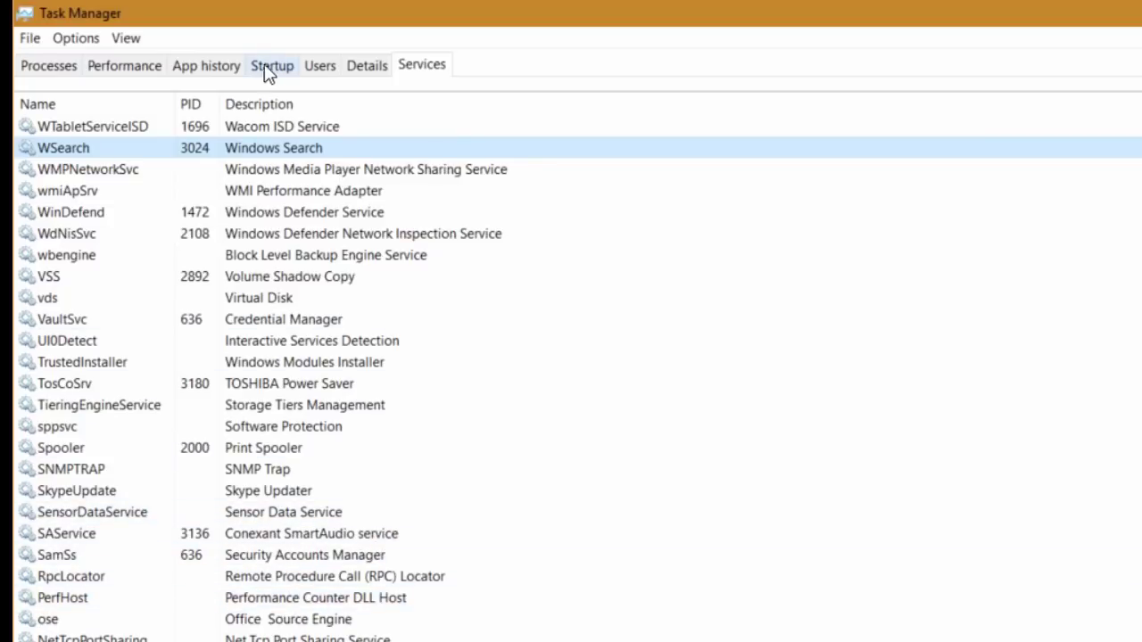
Step: Return to the performance graphs and open Resource Monitor to examine its overview
click(128, 72)
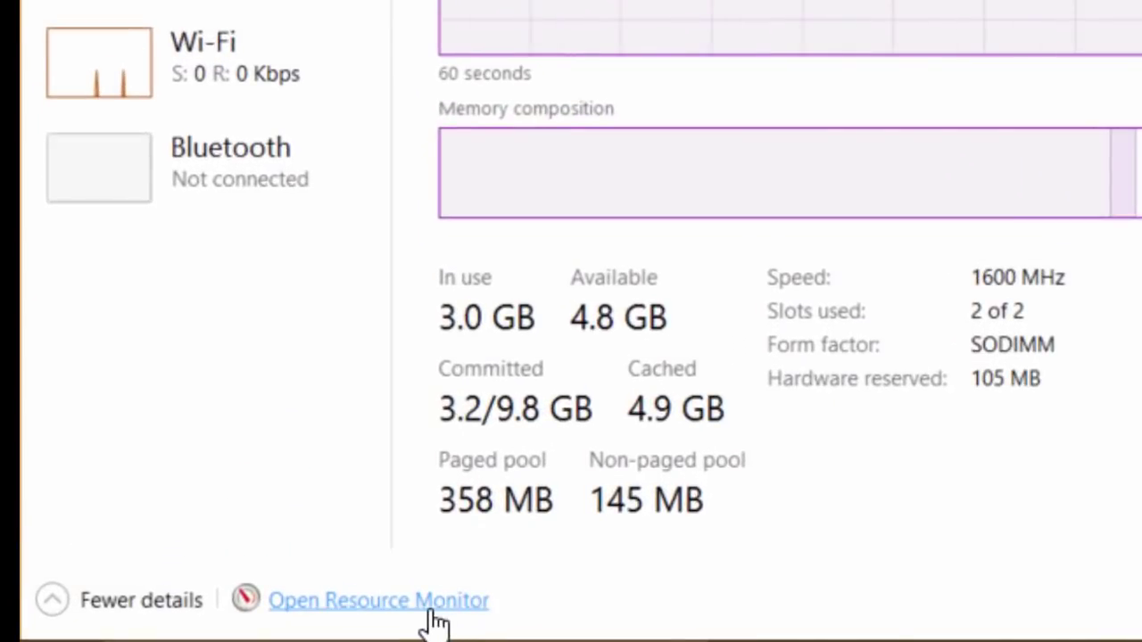
click(425, 610)
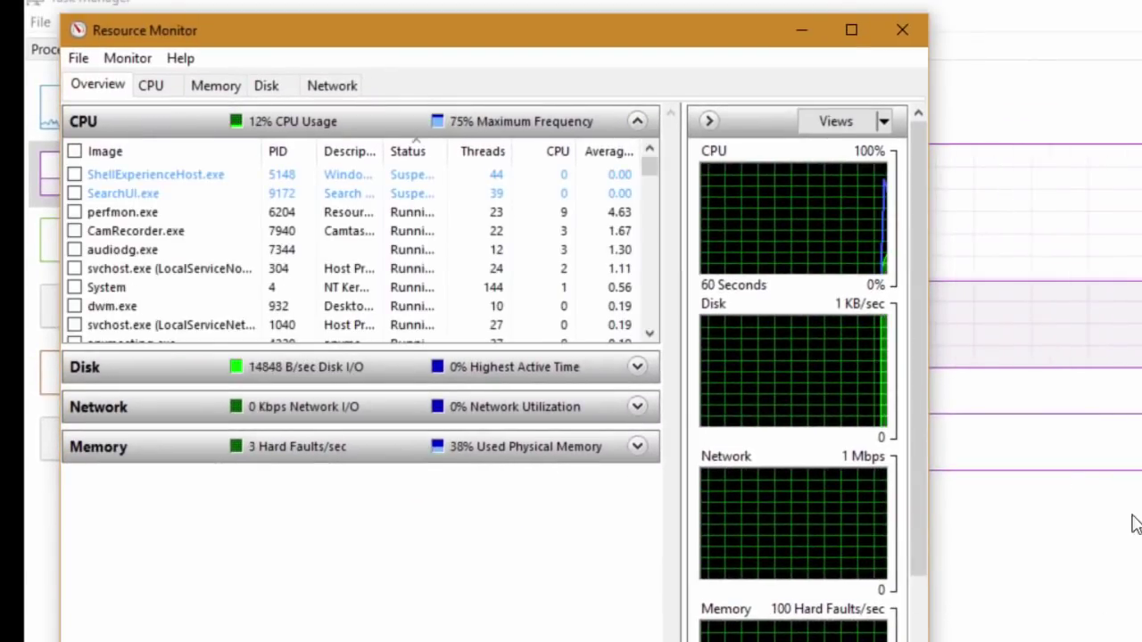
mouse_move(911, 461)
mouse_down()
mouse_move(938, 608)
mouse_move(933, 461)
mouse_up()
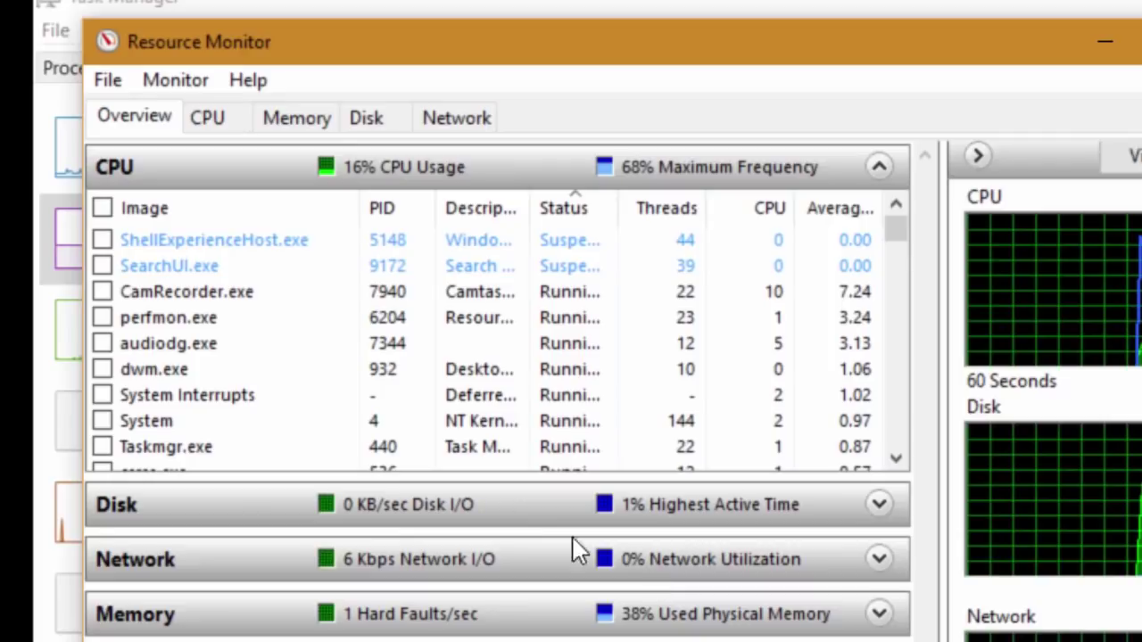
Step: Examine the CPU, memory, disk and network details in Resource Monitor in turn
click(214, 118)
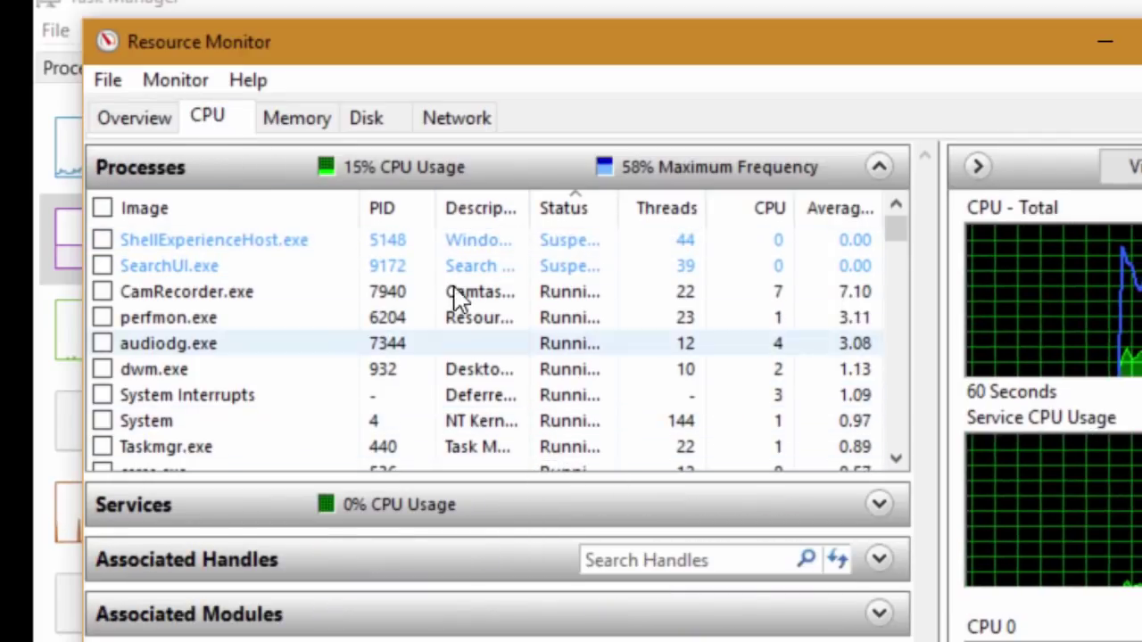
click(303, 120)
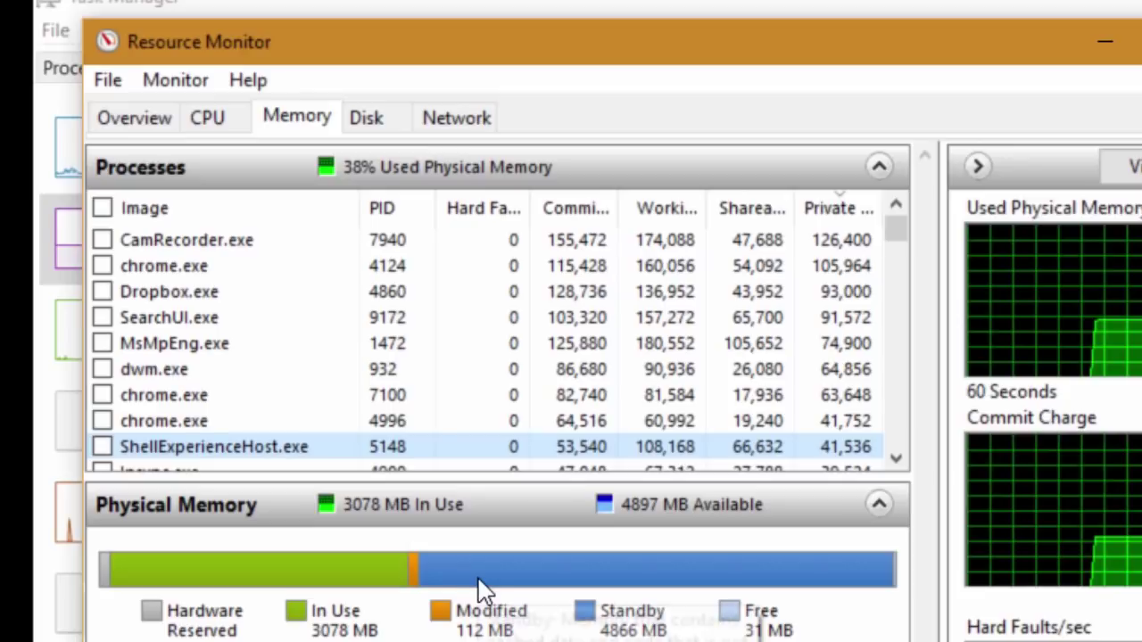
click(373, 131)
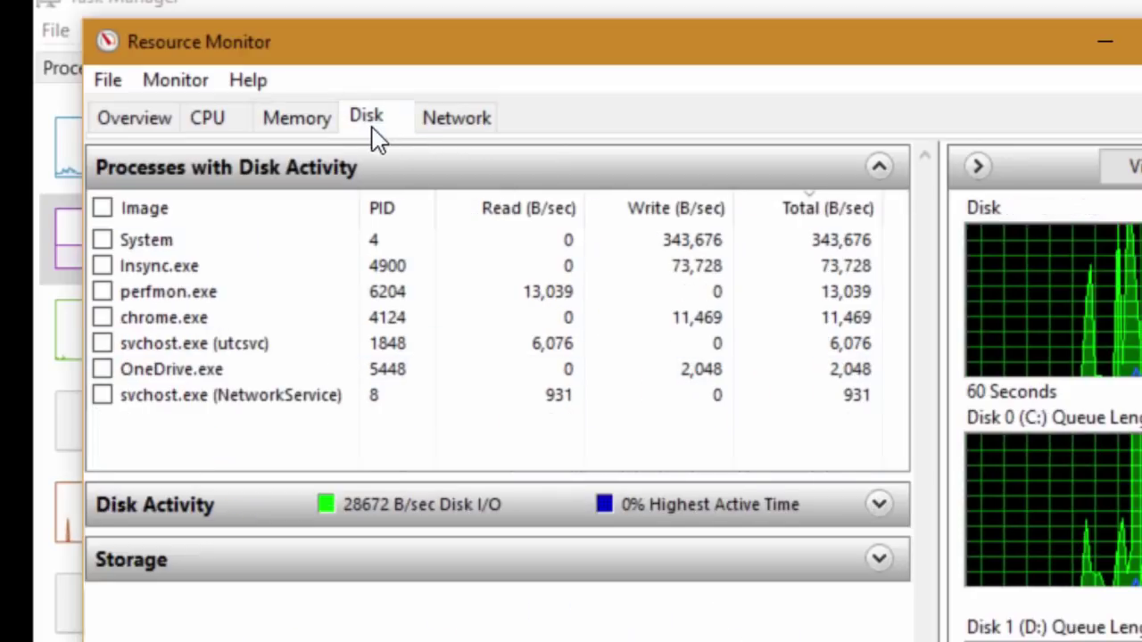
click(458, 130)
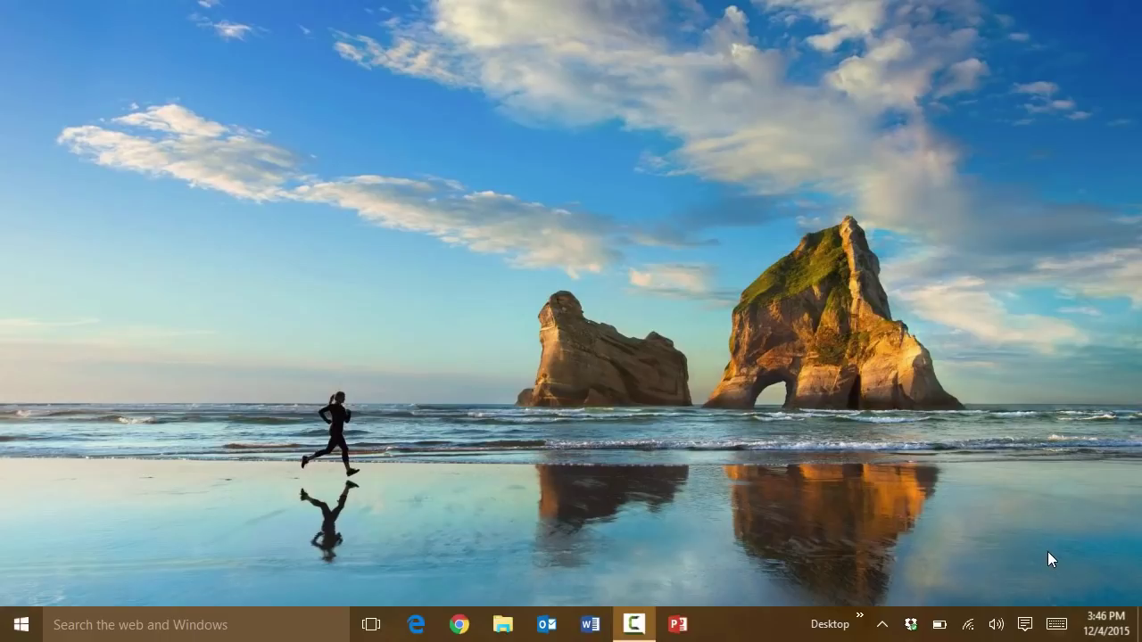
Step: Search Windows for "privacy", open the Privacy settings and review the general privacy options
key(super)
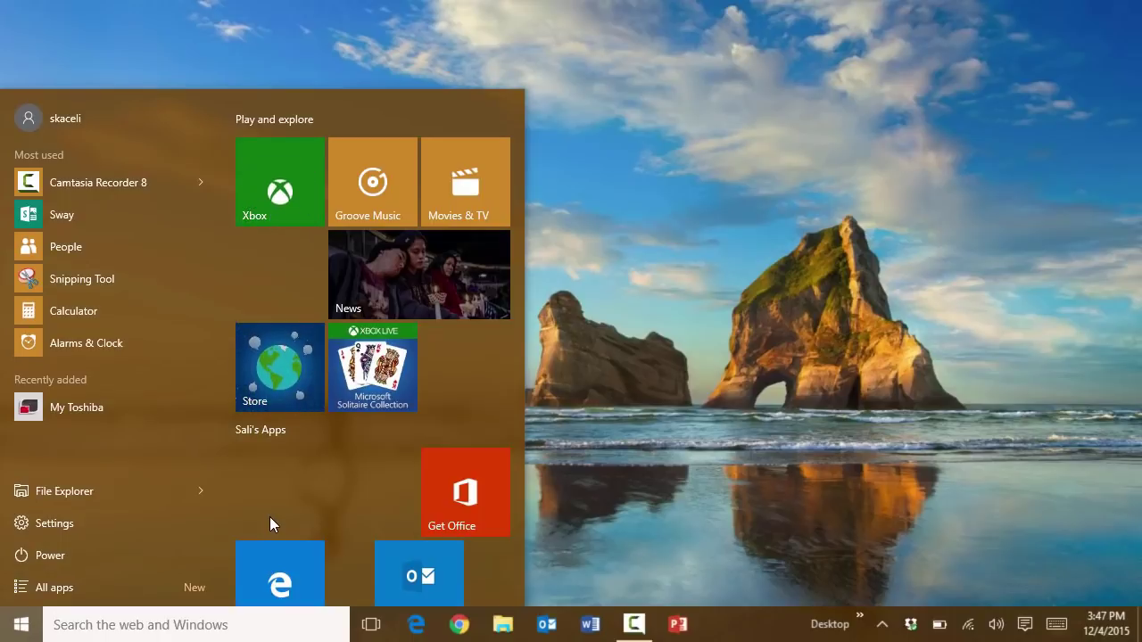
text(privacy)
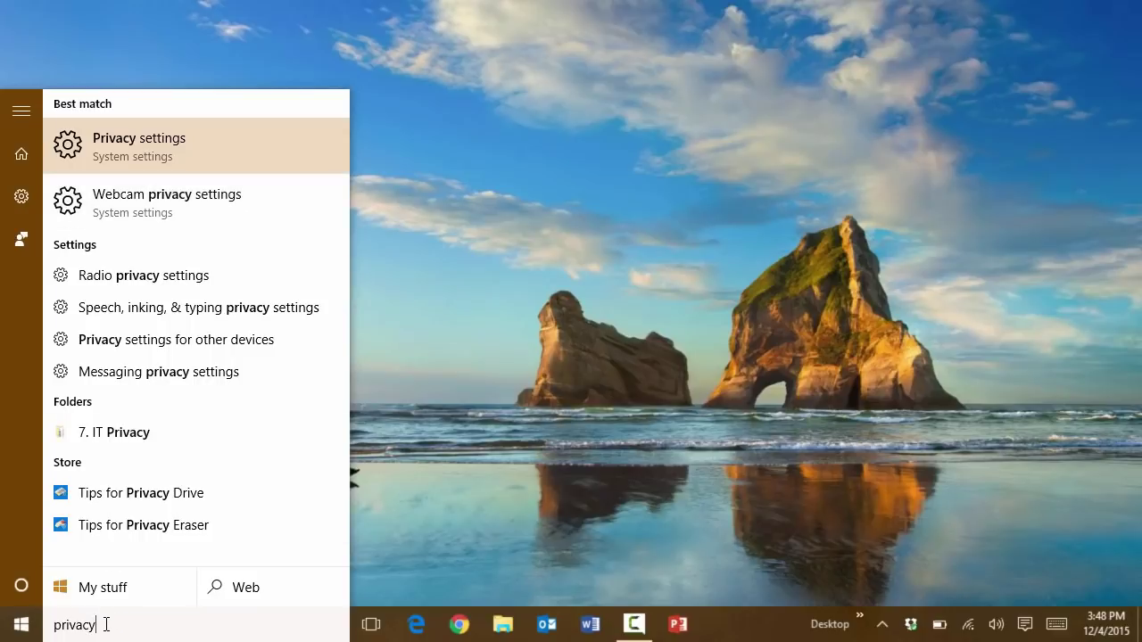
click(159, 146)
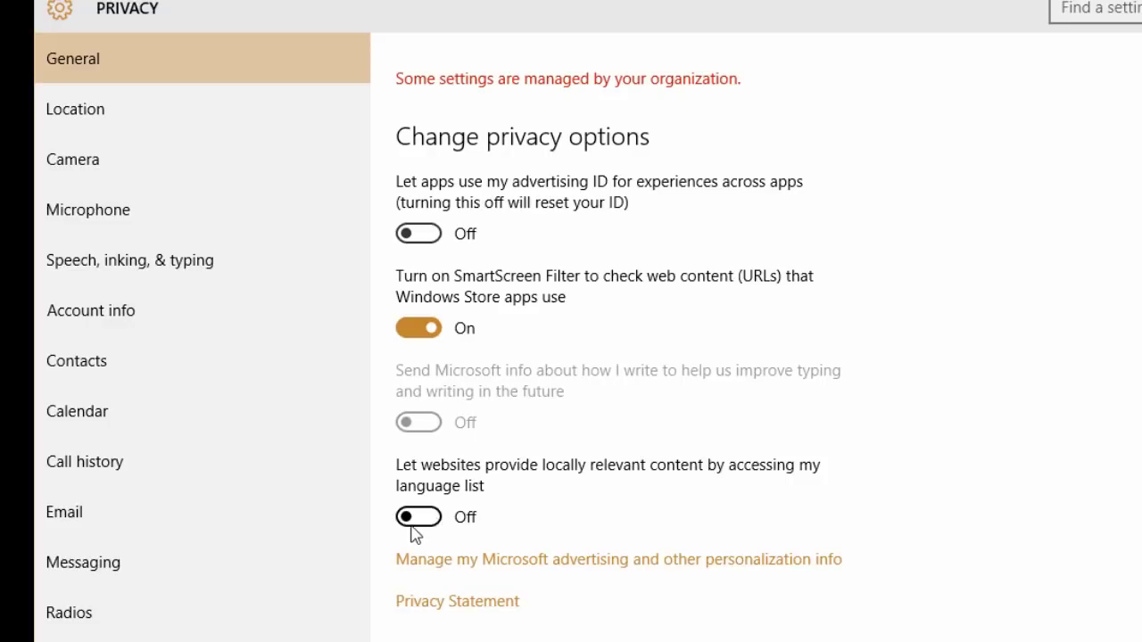
scroll(410, 535, down, 1)
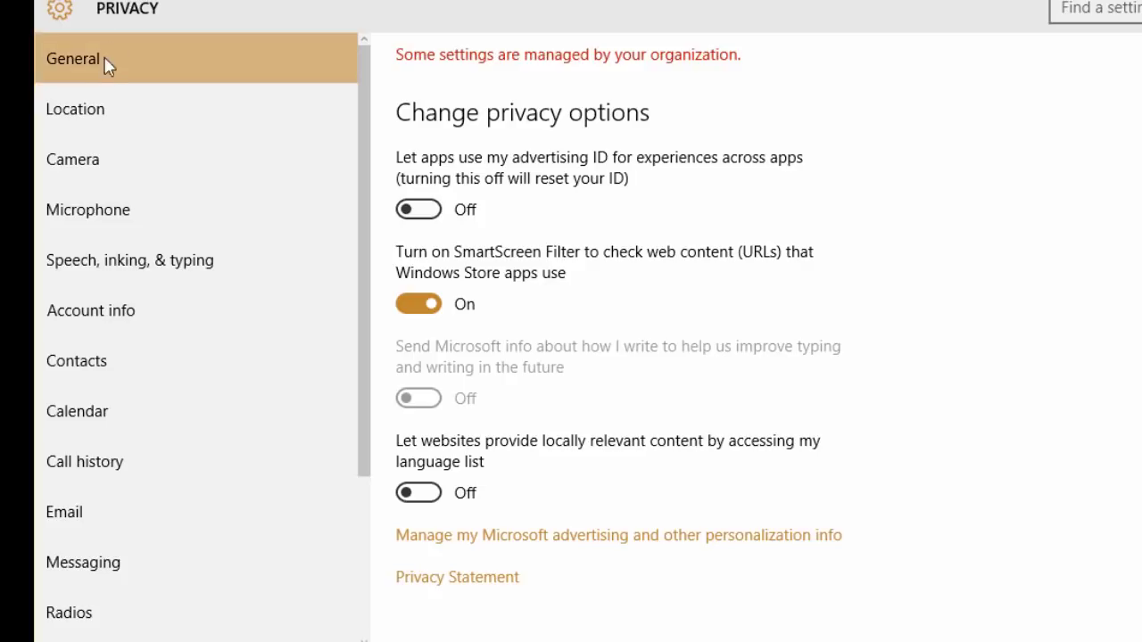
Step: Clear the location history on this device in the location privacy settings
click(79, 122)
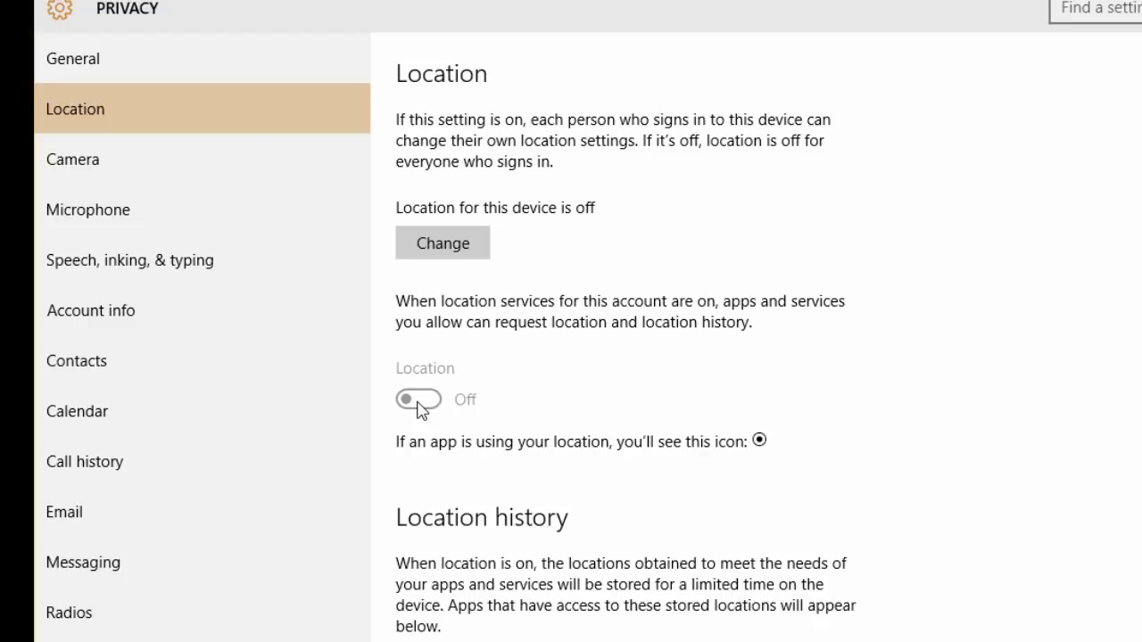
scroll(428, 406, down, 5)
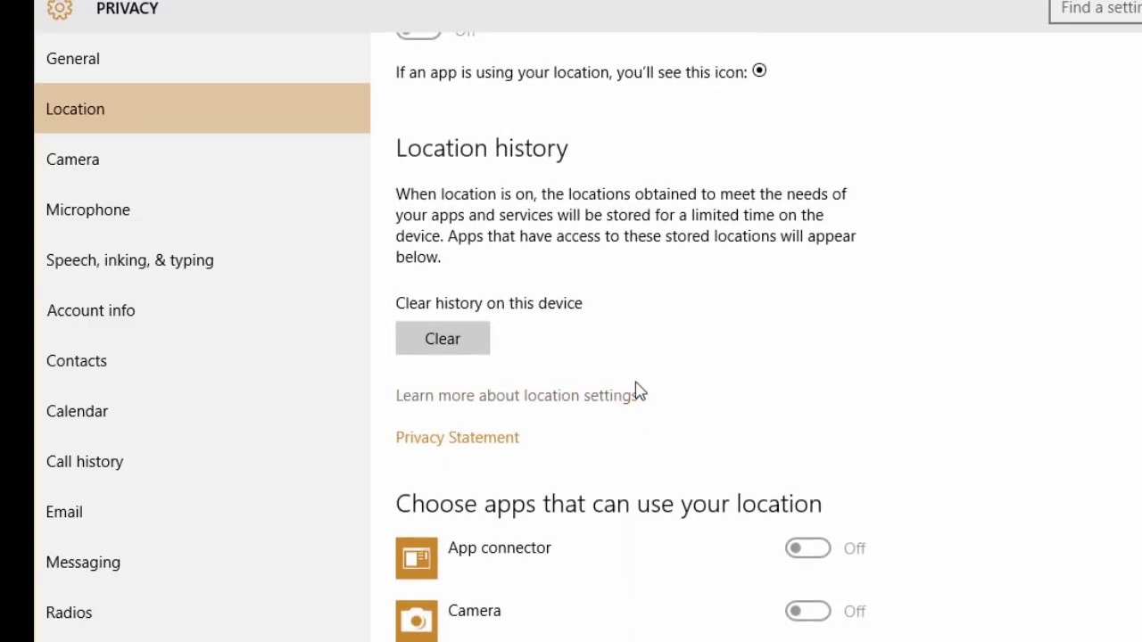
scroll(683, 334, down, 4)
scroll(683, 334, up, 5)
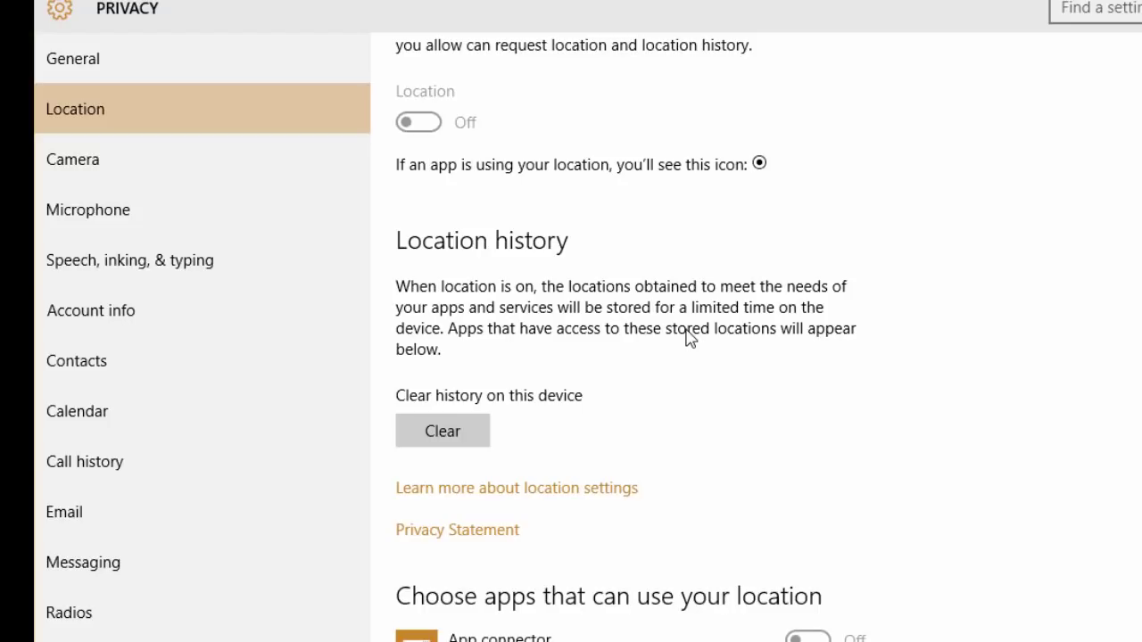
click(462, 443)
Step: Look through the apps that can use the location and the geofencing information
scroll(576, 458, down, 3)
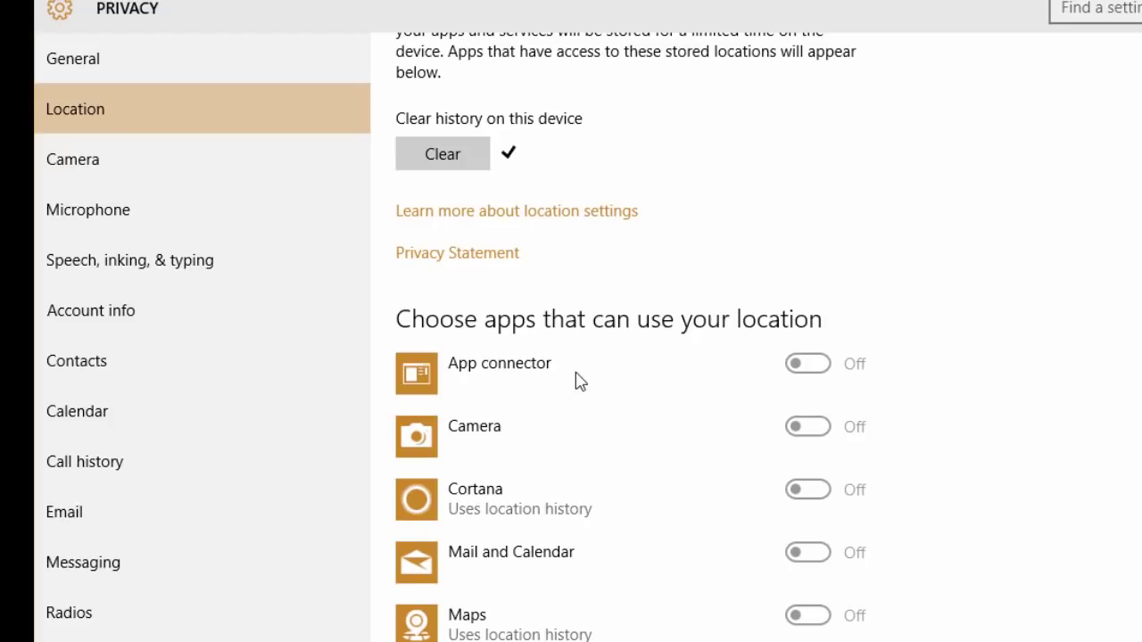
scroll(652, 383, down, 3)
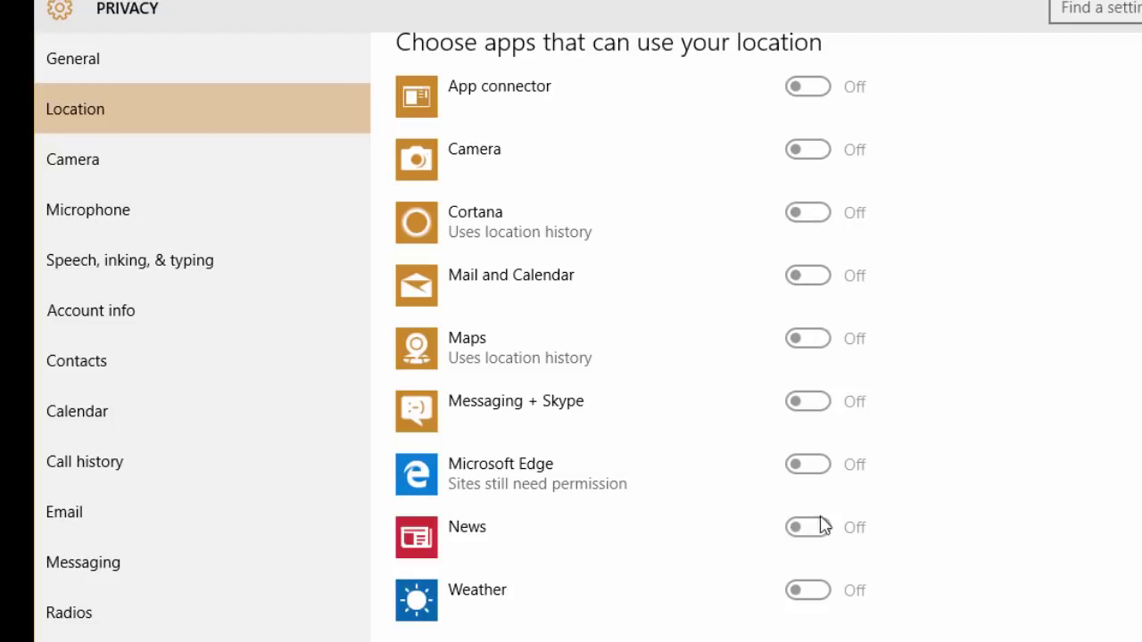
scroll(812, 509, down, 1)
scroll(812, 515, down, 3)
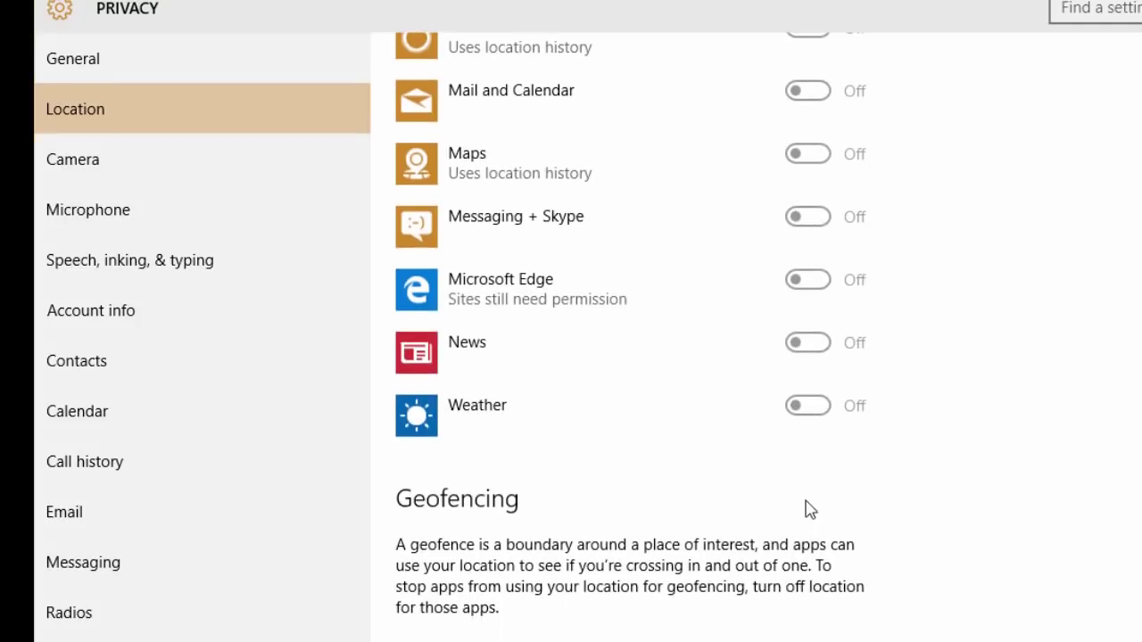
scroll(659, 322, up, 6)
scroll(659, 321, up, 6)
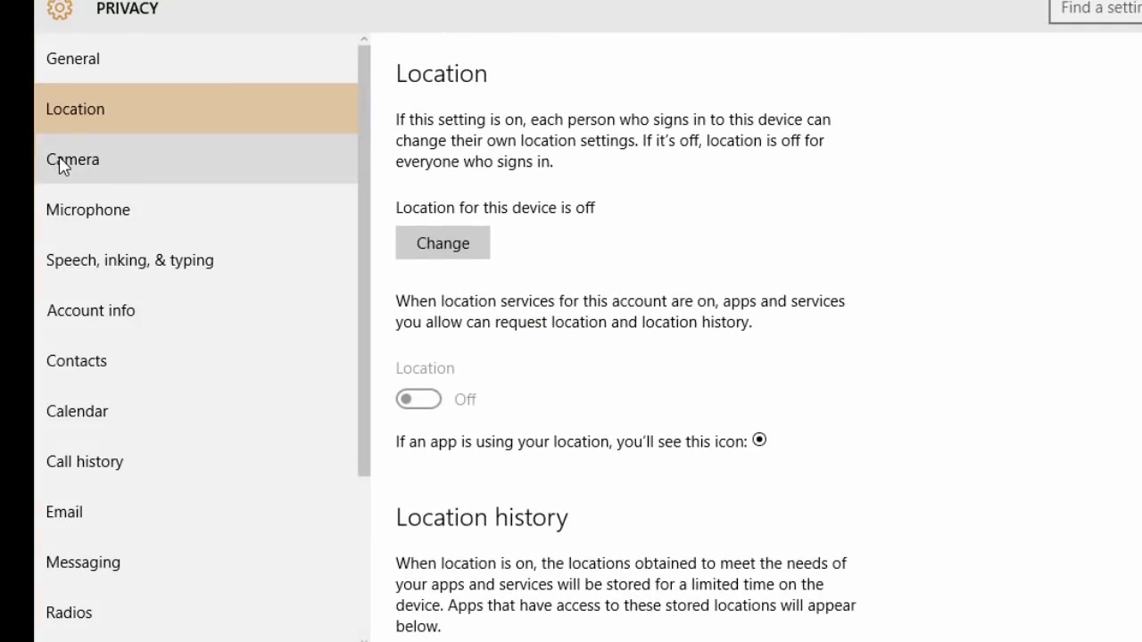
Step: Turn on the option that lets apps use the camera in the camera privacy settings
click(139, 171)
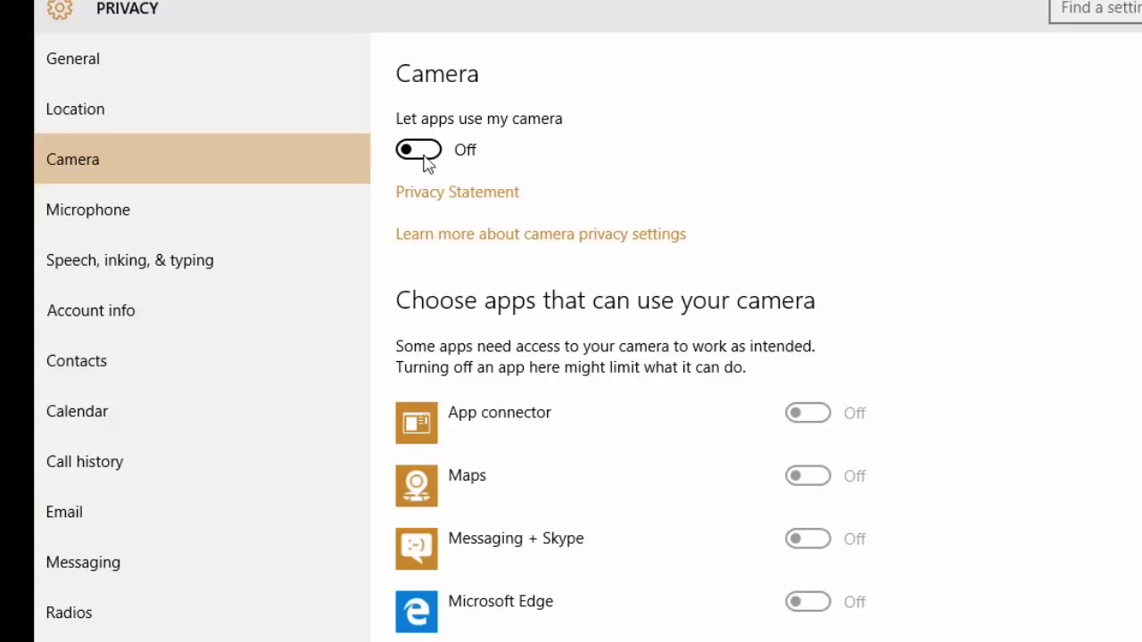
scroll(704, 364, down, 3)
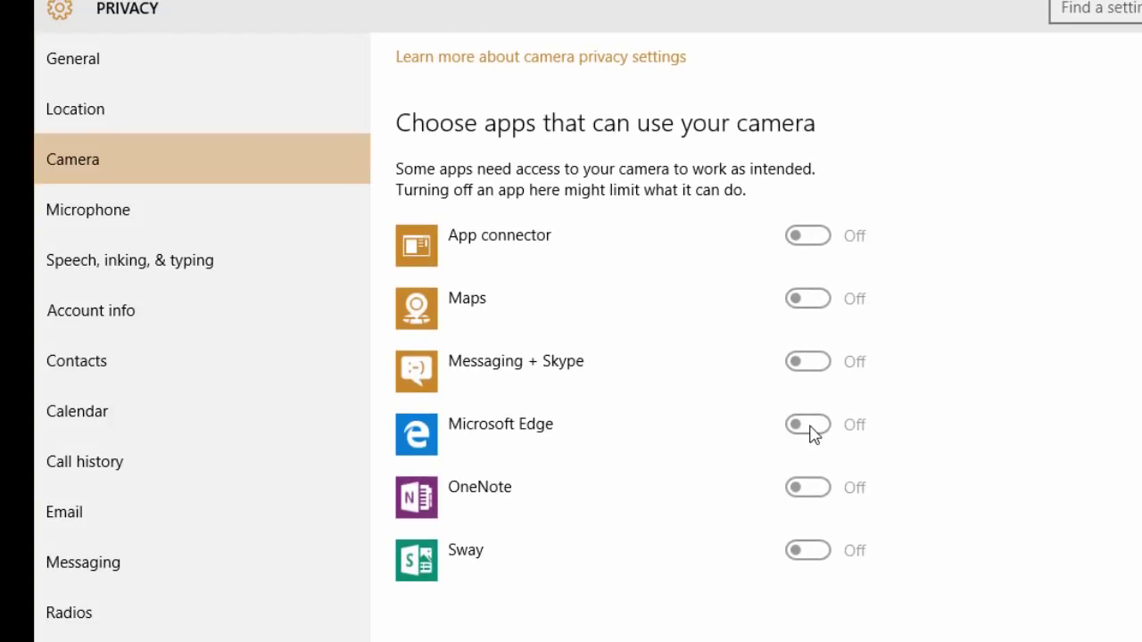
scroll(759, 411, up, 3)
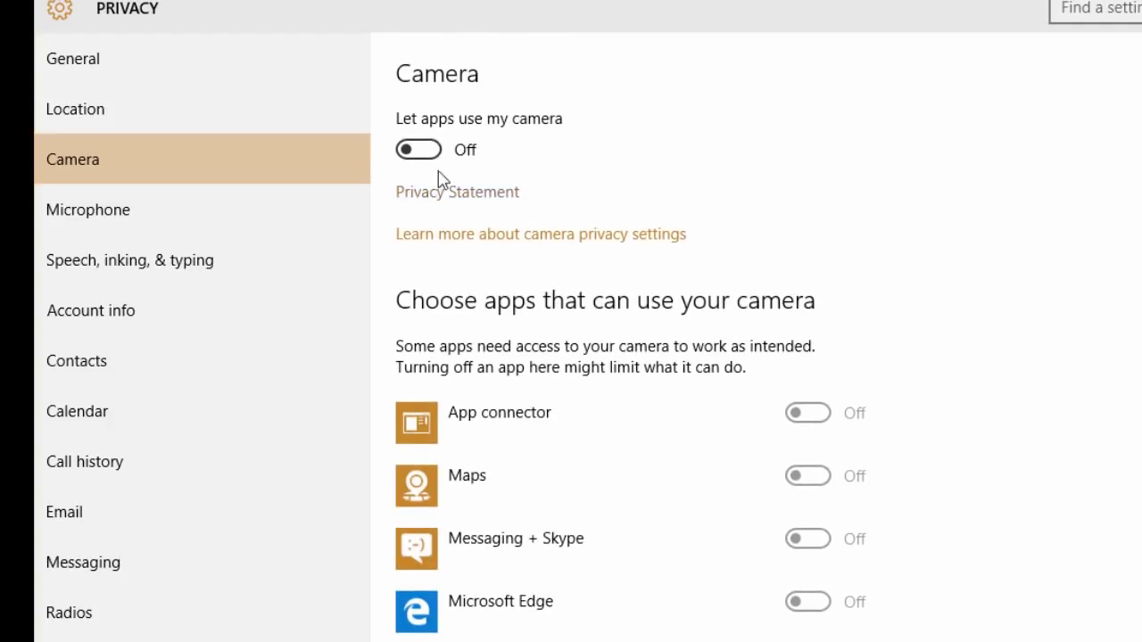
click(419, 152)
scroll(805, 470, down, 3)
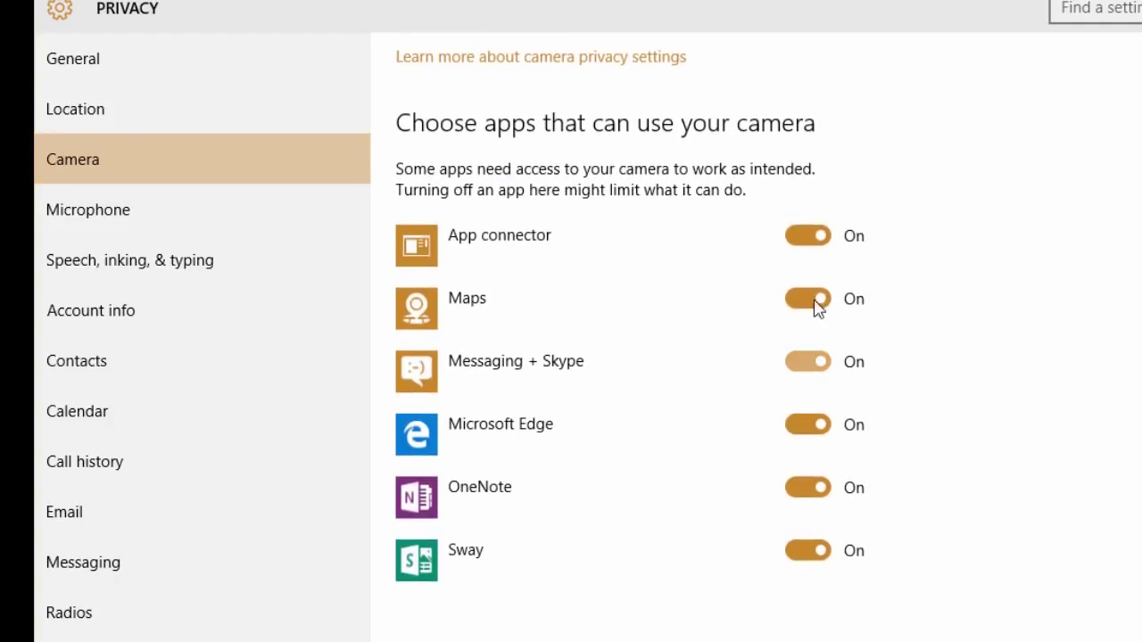
Step: Turn off camera access for App connector, Maps, Messaging + Skype, OneNote and Sway, and switch off the overall camera access for apps
click(806, 236)
click(800, 298)
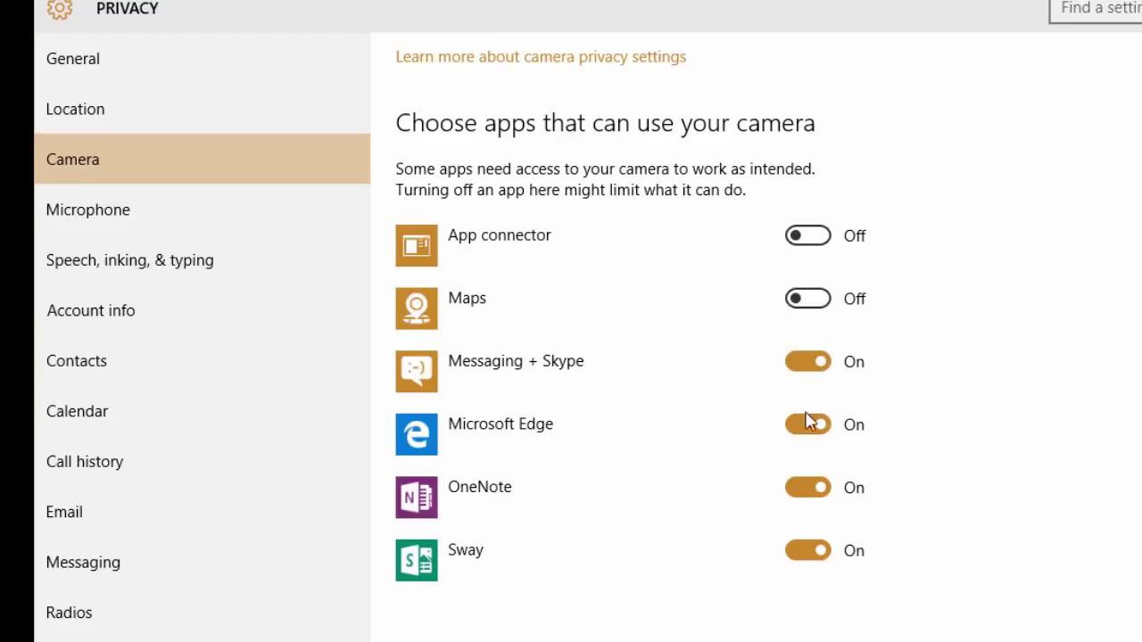
click(813, 366)
click(802, 489)
click(805, 550)
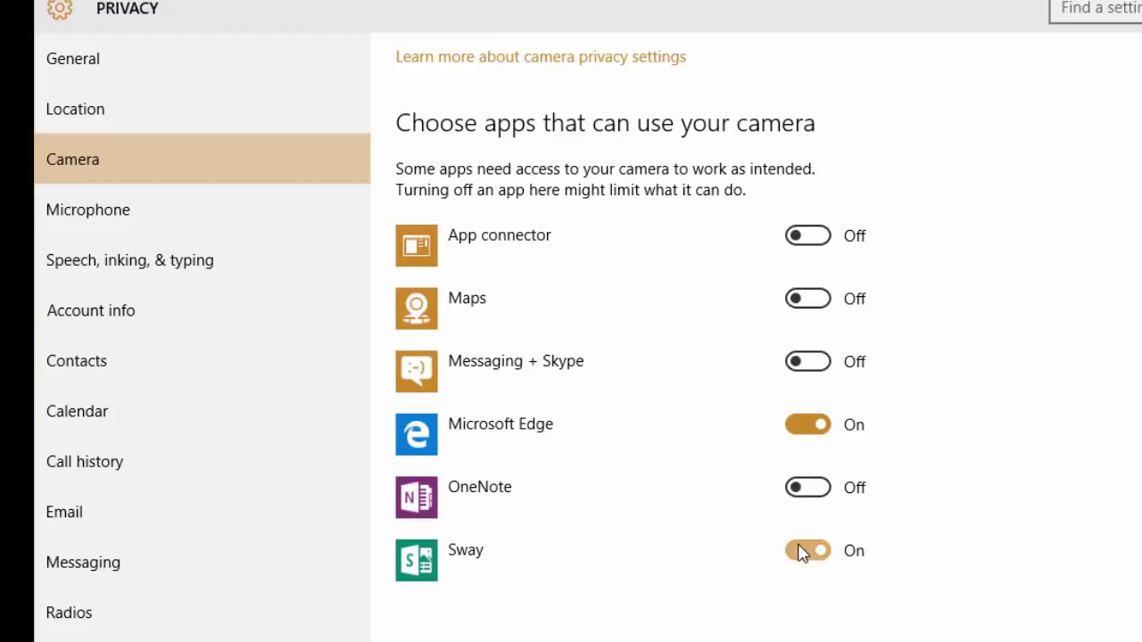
scroll(420, 297, up, 3)
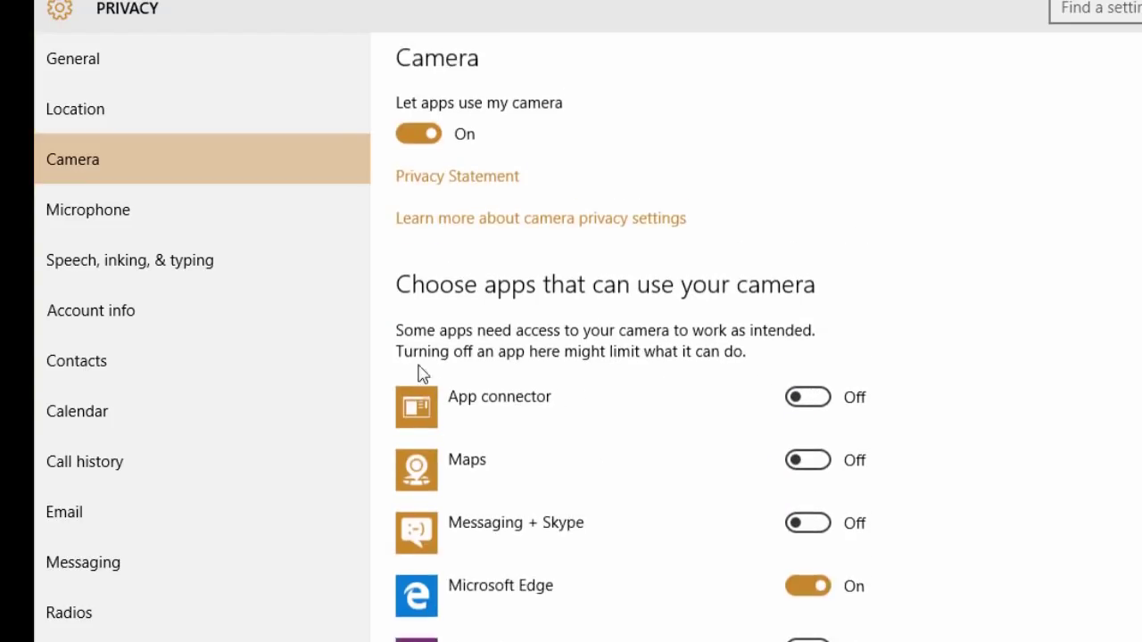
click(418, 149)
Step: Review the microphone access settings, and view the Get to know me prompt for speech, inking and typing without turning it on
click(45, 209)
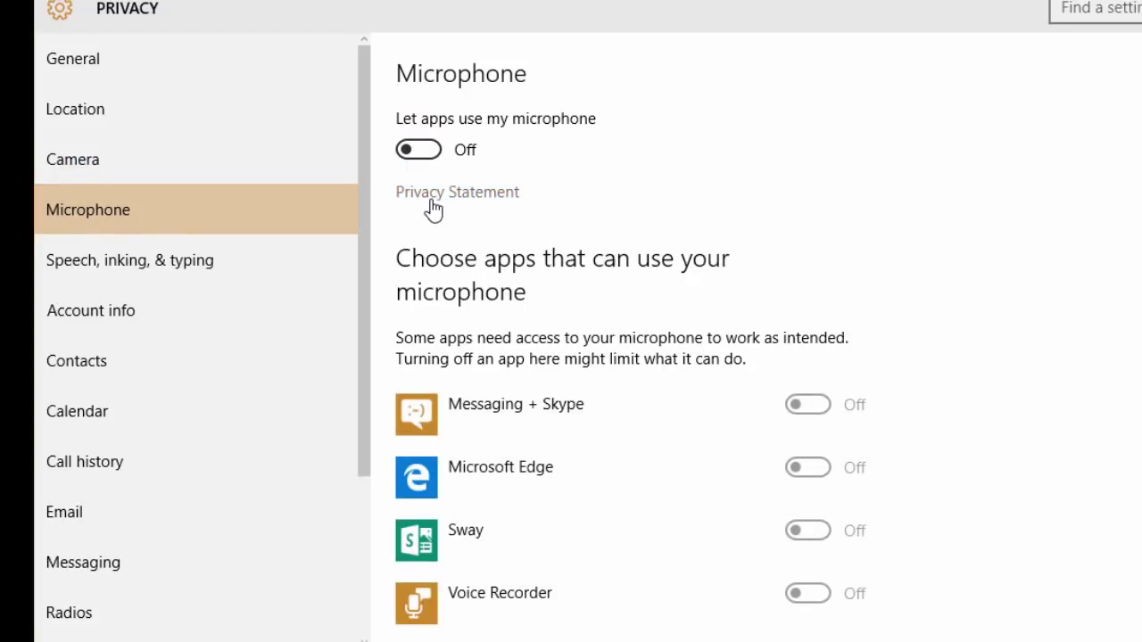
scroll(625, 490, down, 1)
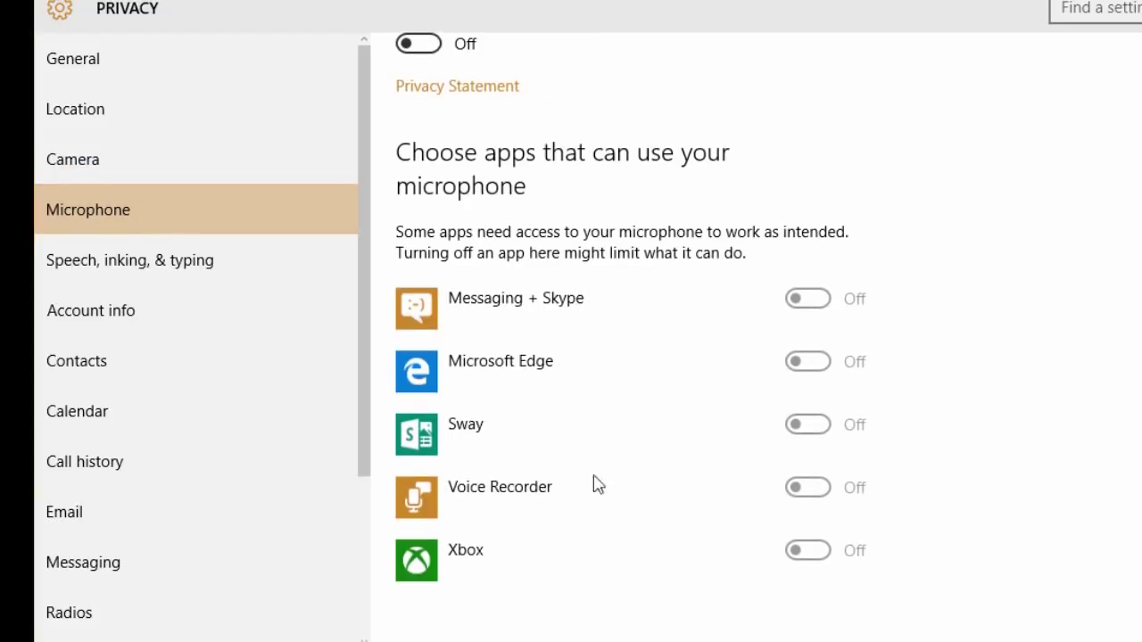
click(129, 272)
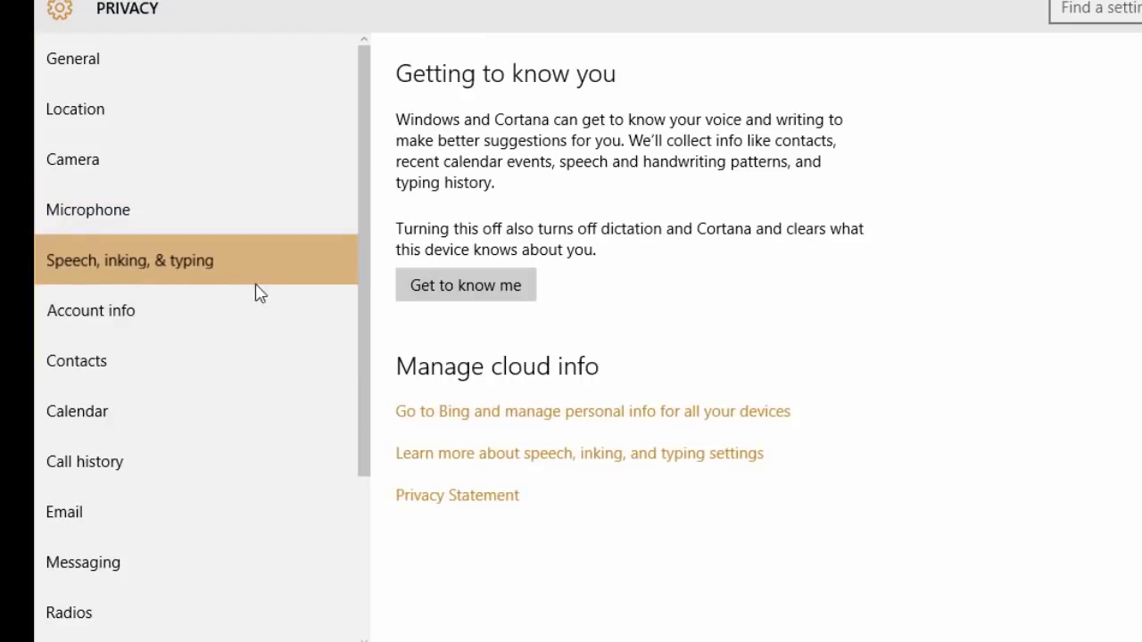
click(500, 295)
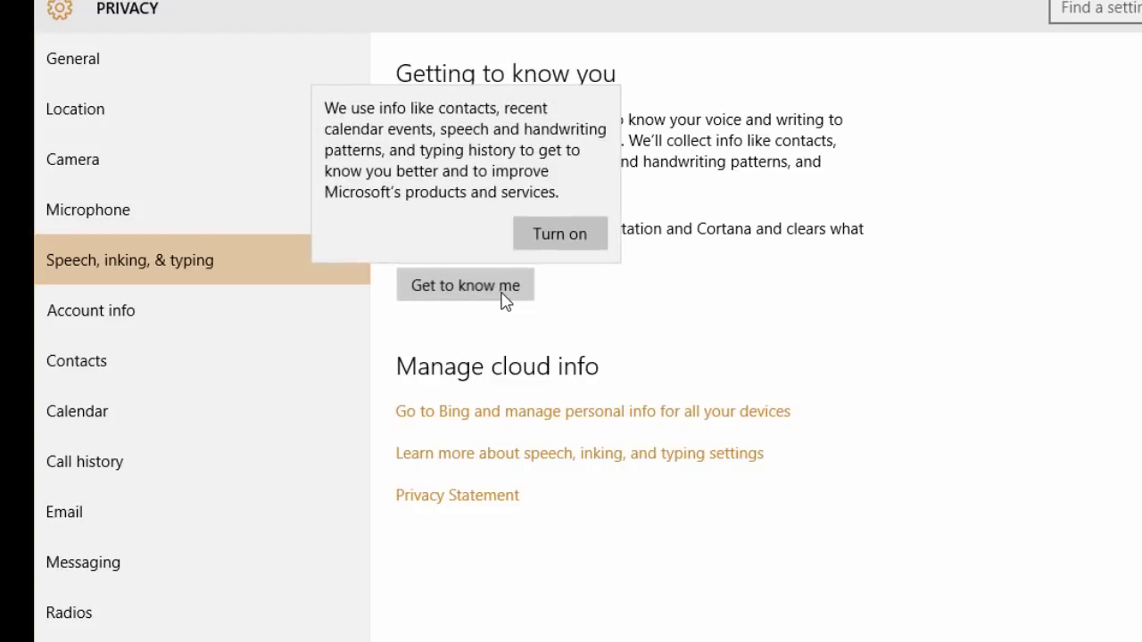
click(815, 342)
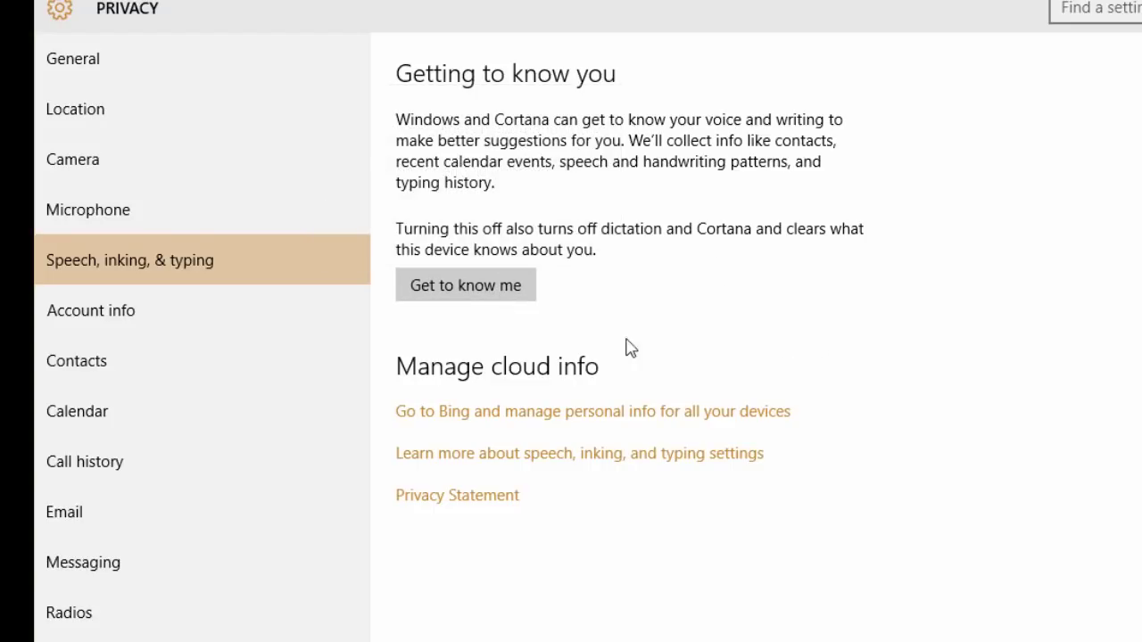
click(465, 299)
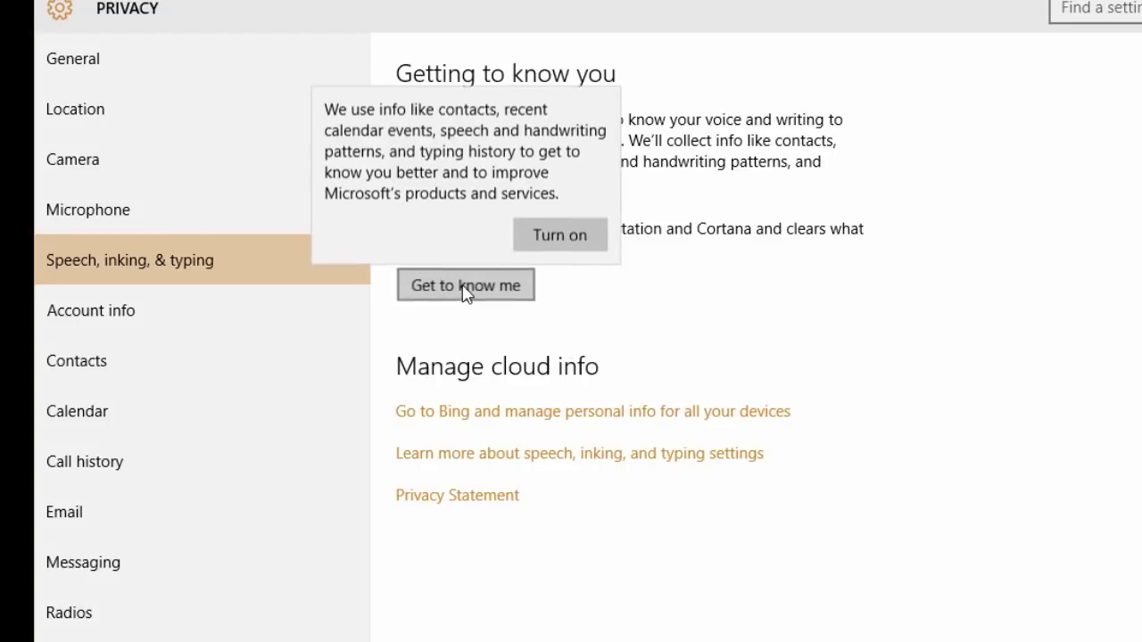
click(703, 316)
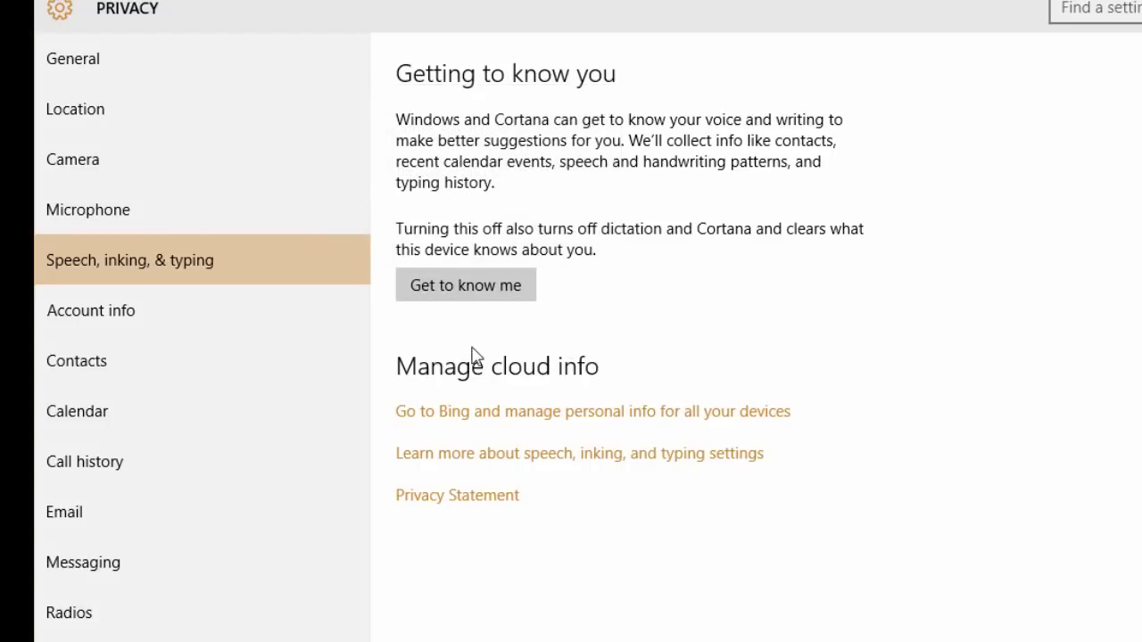
Step: Review the app access settings for account info, contacts, calendar and call history in turn
click(109, 330)
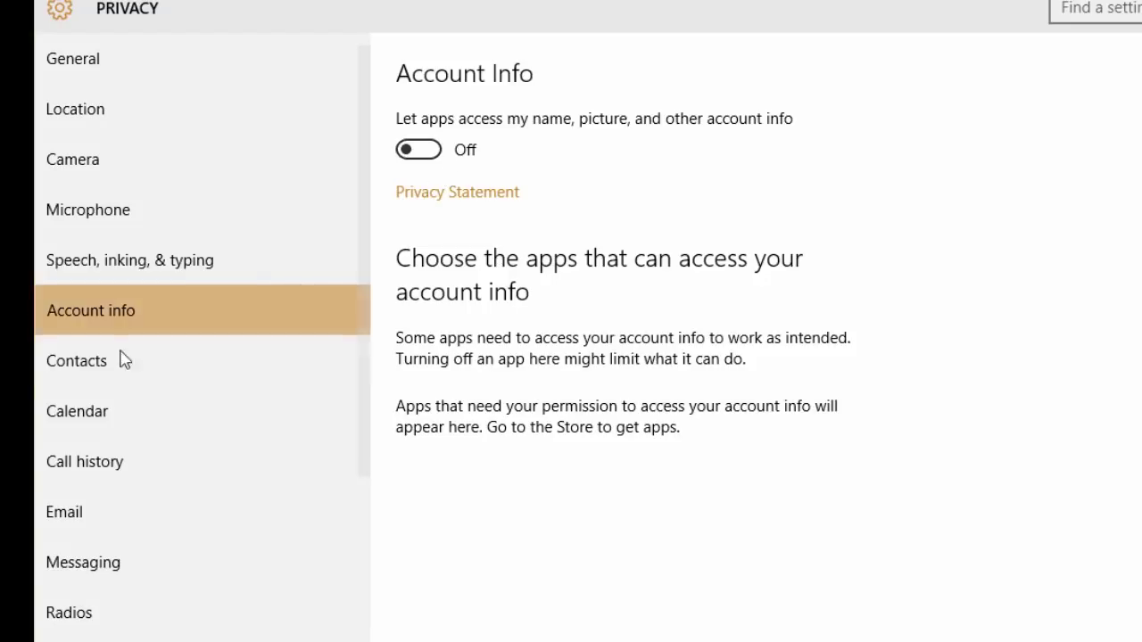
click(77, 359)
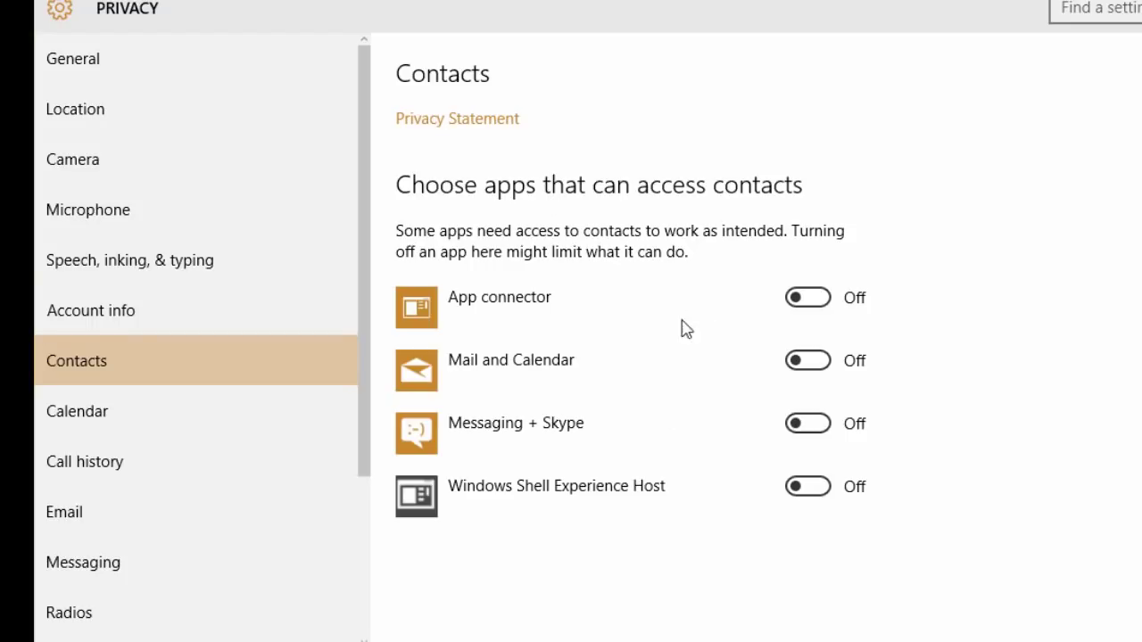
click(133, 419)
click(102, 473)
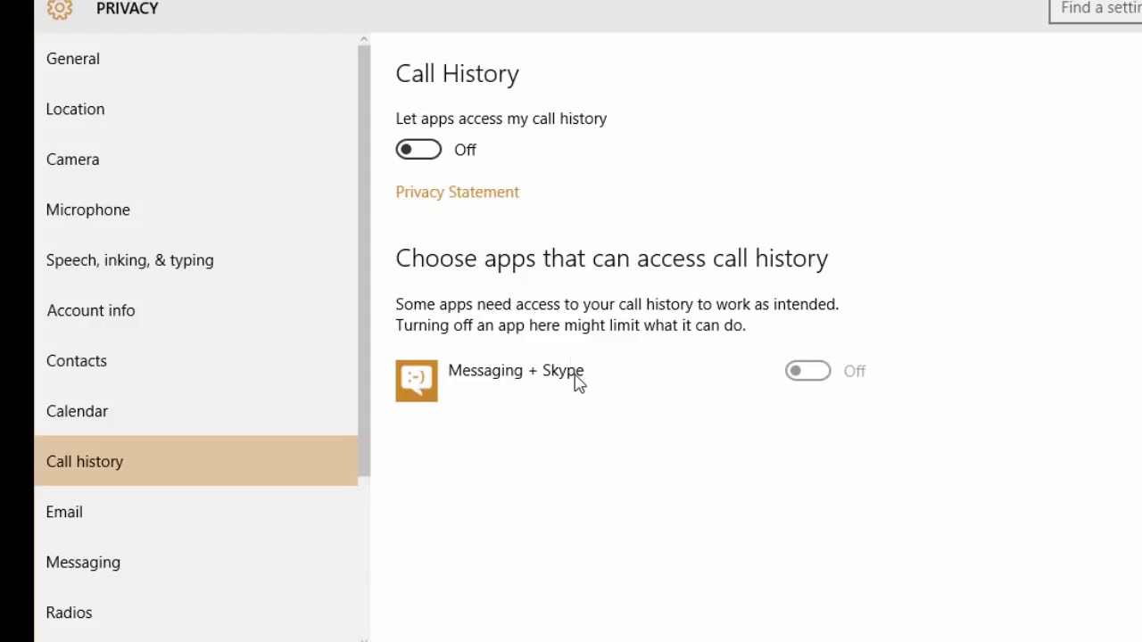
Step: Turn off the option that lets apps access and send email
click(133, 530)
scroll(302, 464, down, 2)
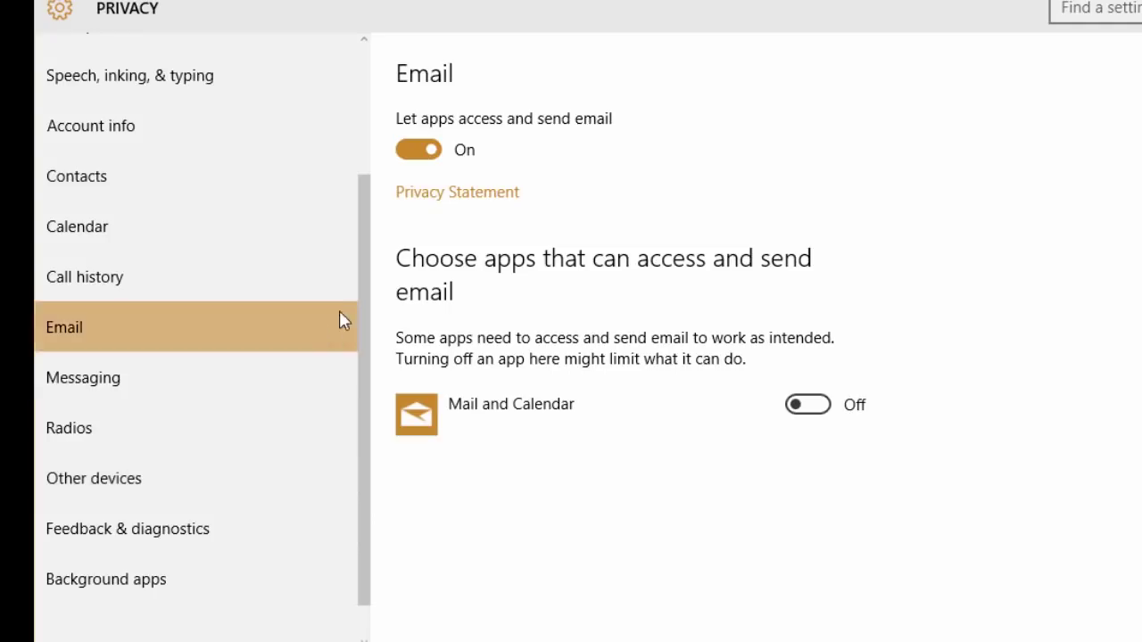
click(408, 149)
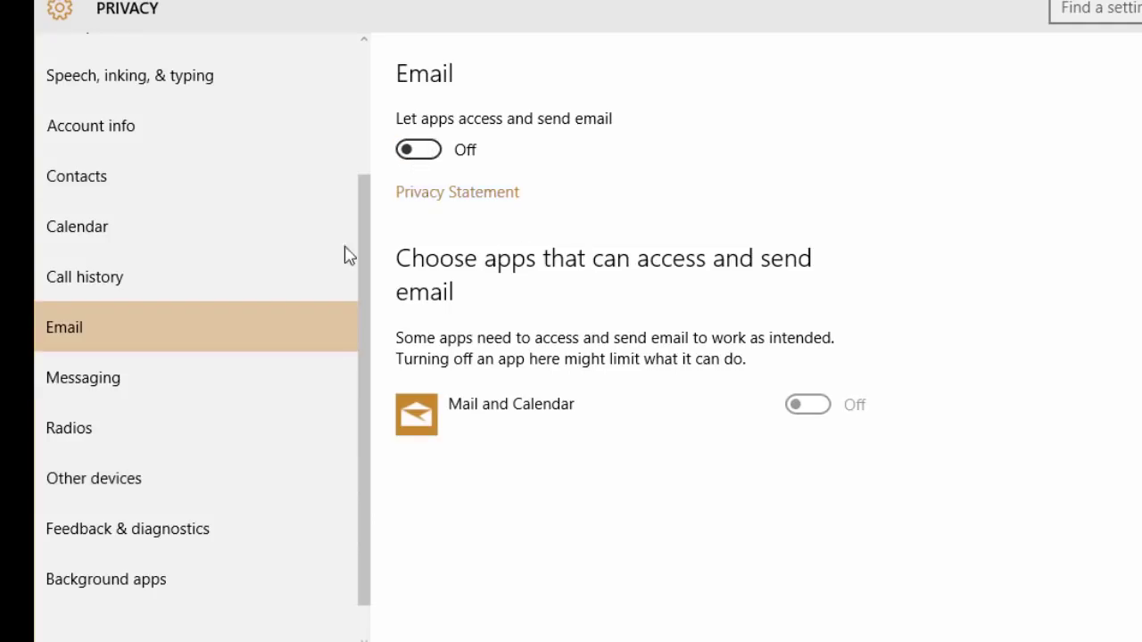
Step: Review the privacy settings for messaging, radios and other devices, including trusted devices and SDHC card access
click(136, 392)
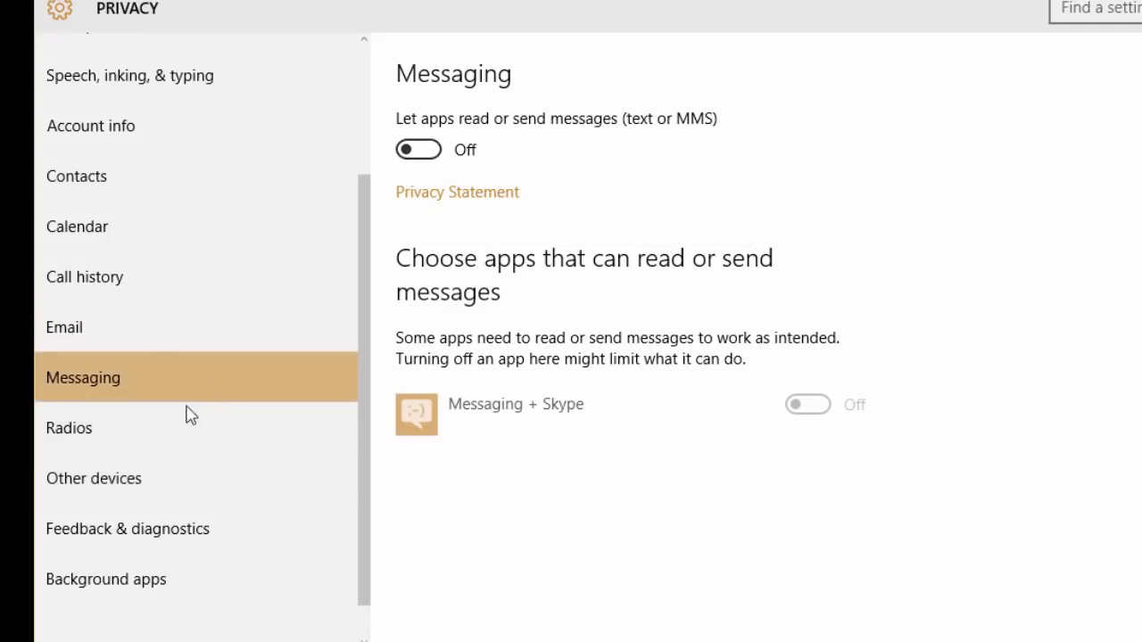
click(89, 437)
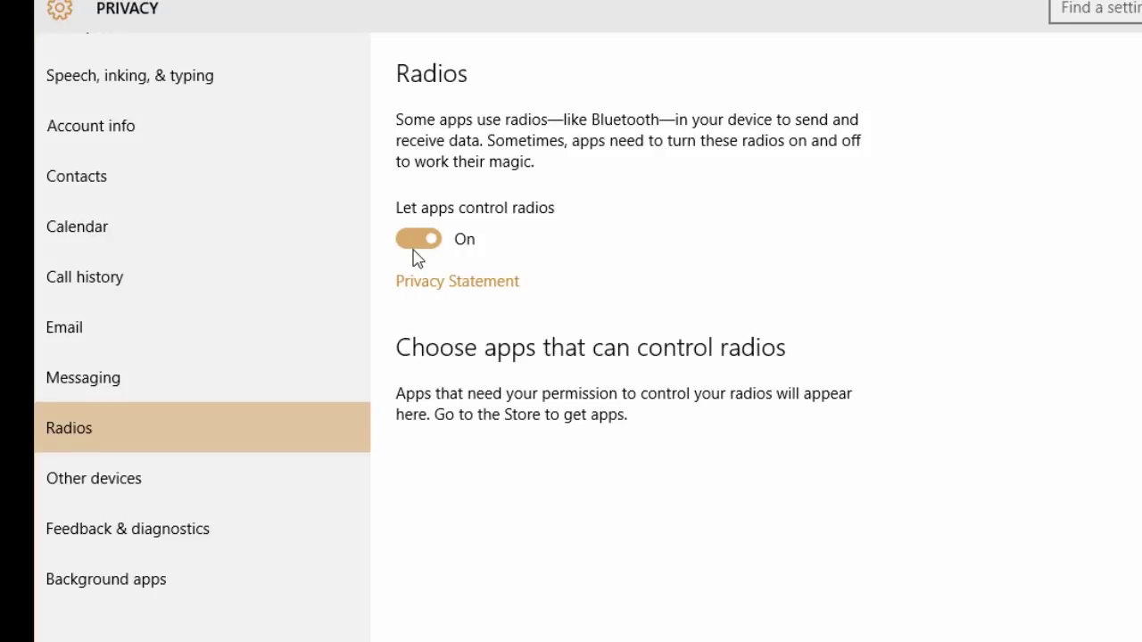
click(120, 493)
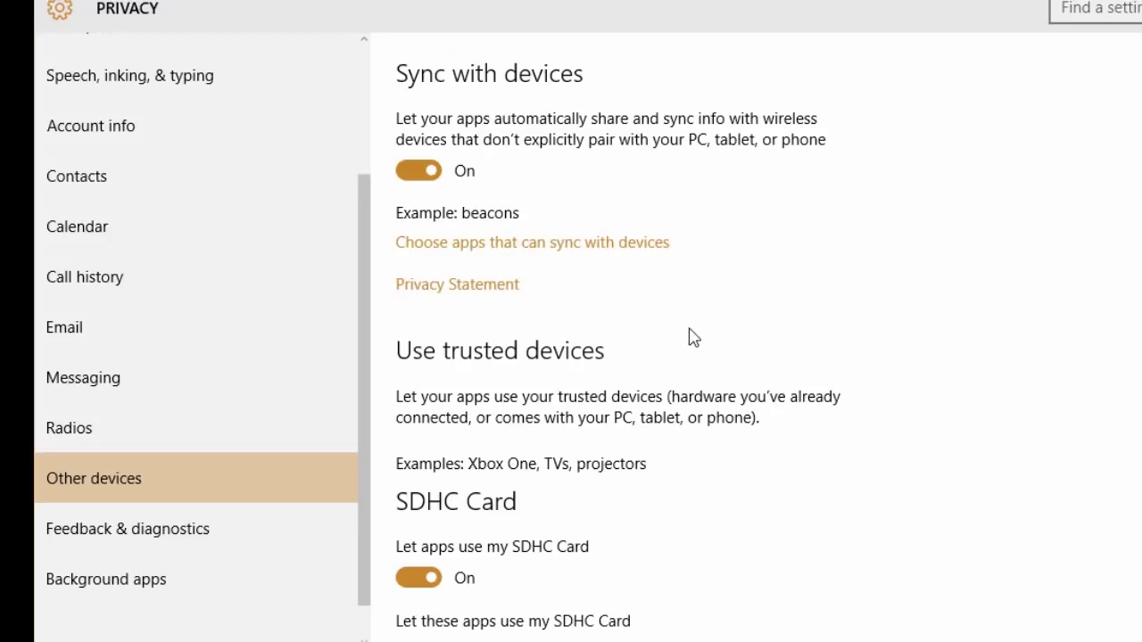
scroll(764, 280, down, 3)
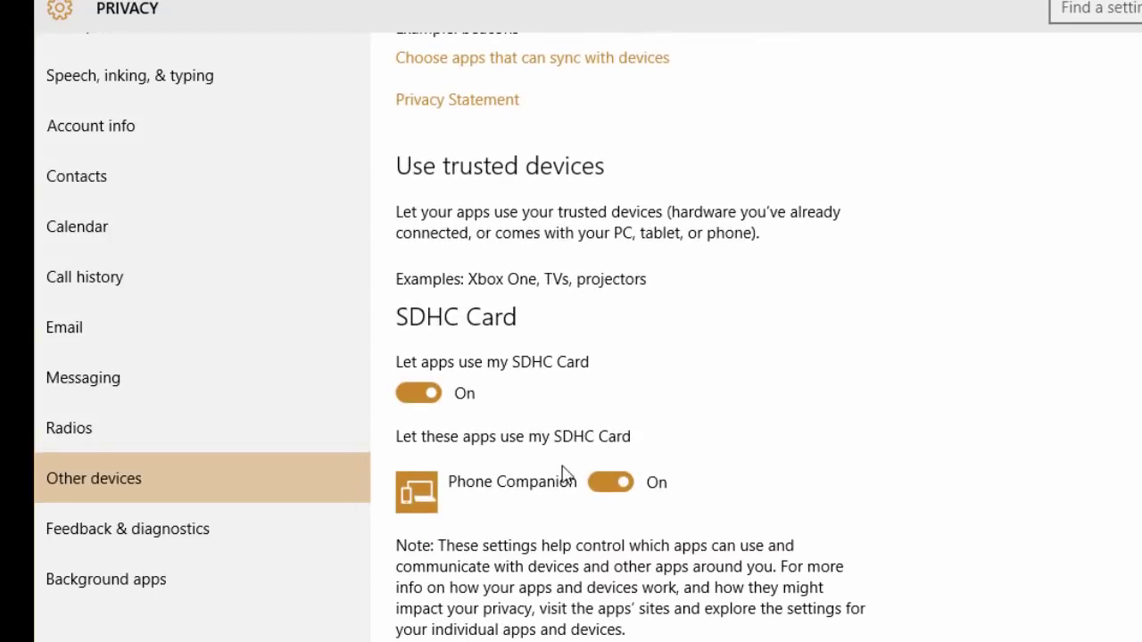
scroll(594, 397, down, 1)
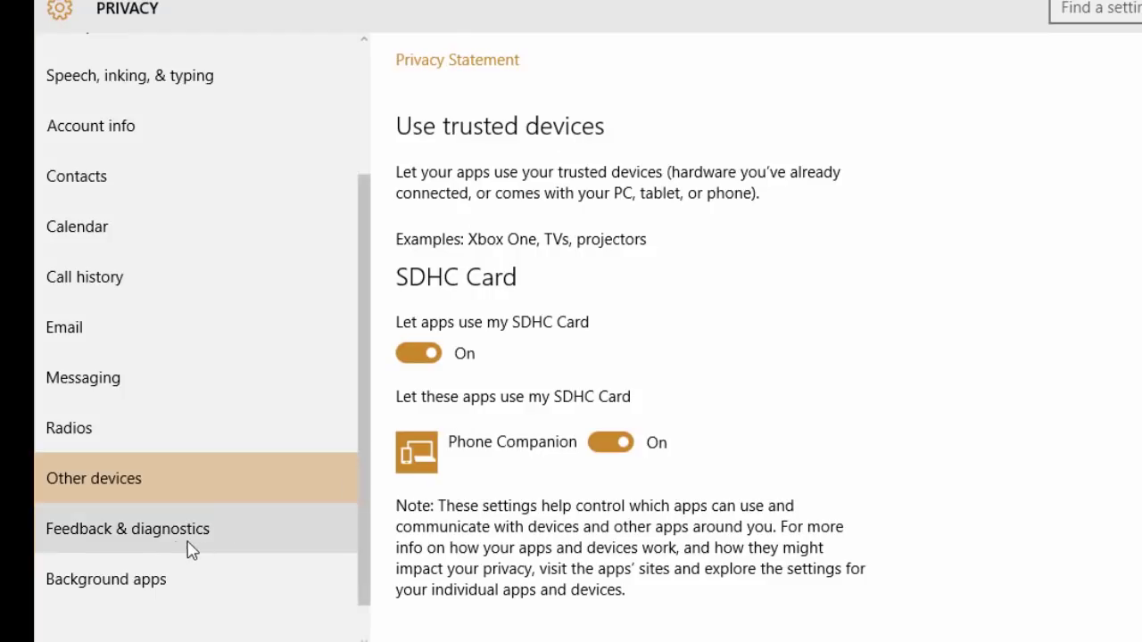
Step: Review the feedback and diagnostics settings, viewing the choices for sending device data to Microsoft without changing the selection
click(150, 547)
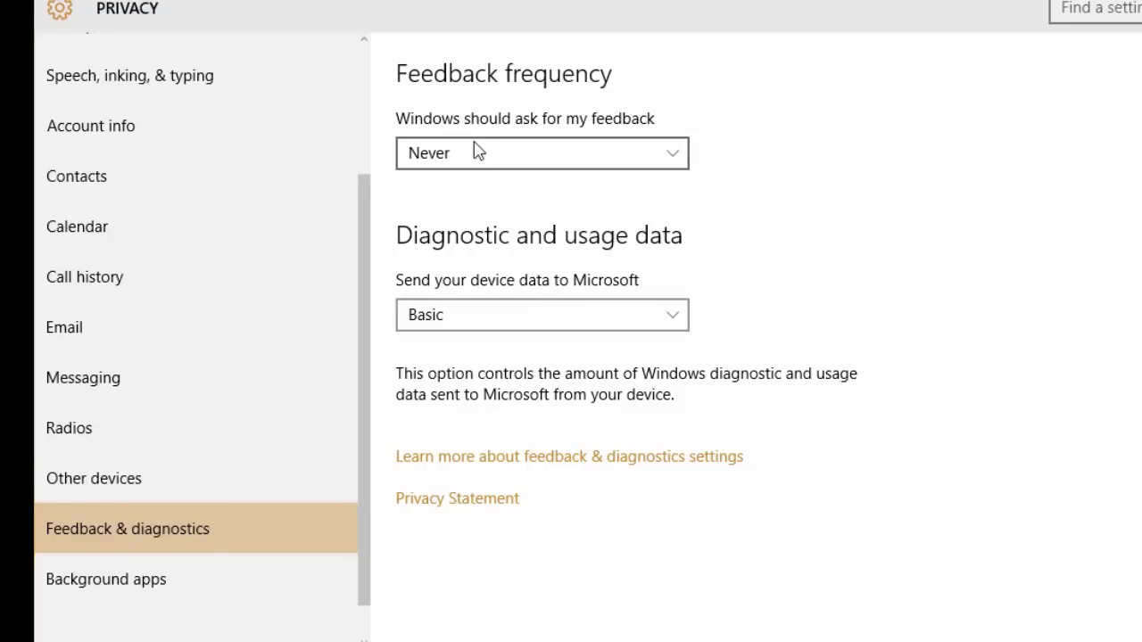
click(549, 330)
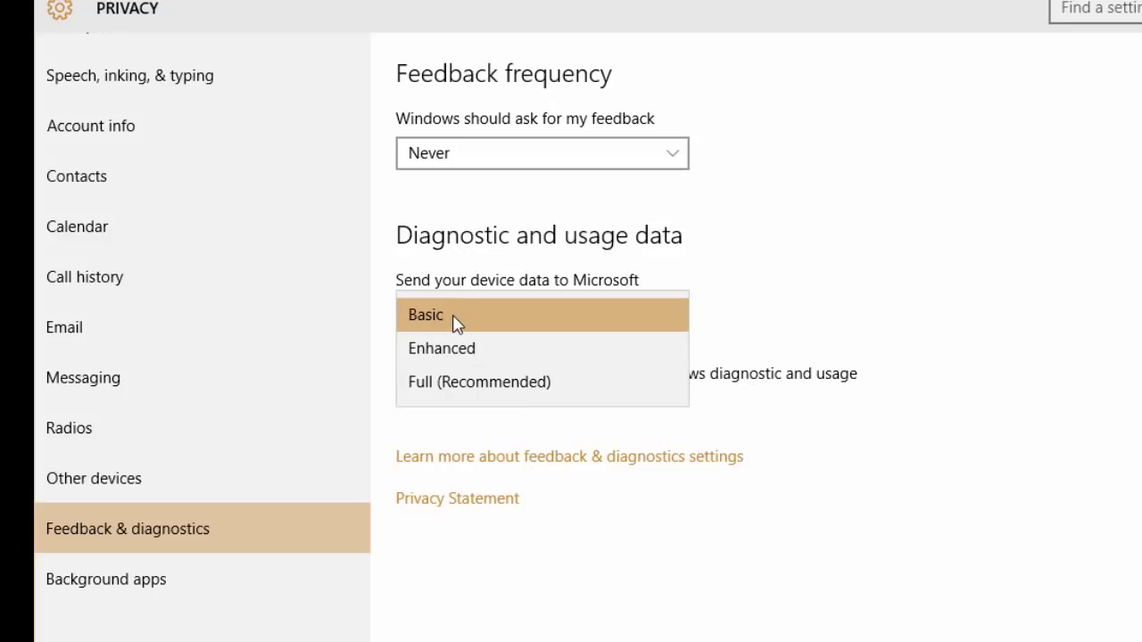
click(572, 270)
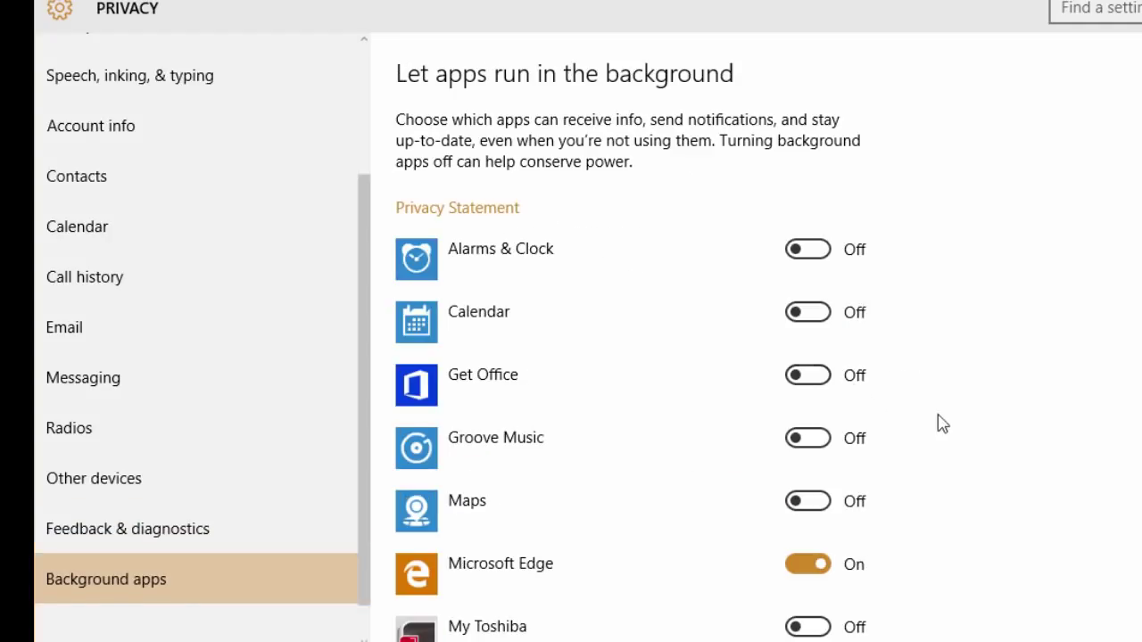
Step: Turn off background running for Microsoft Edge and Photos in the list of background apps
scroll(935, 420, down, 3)
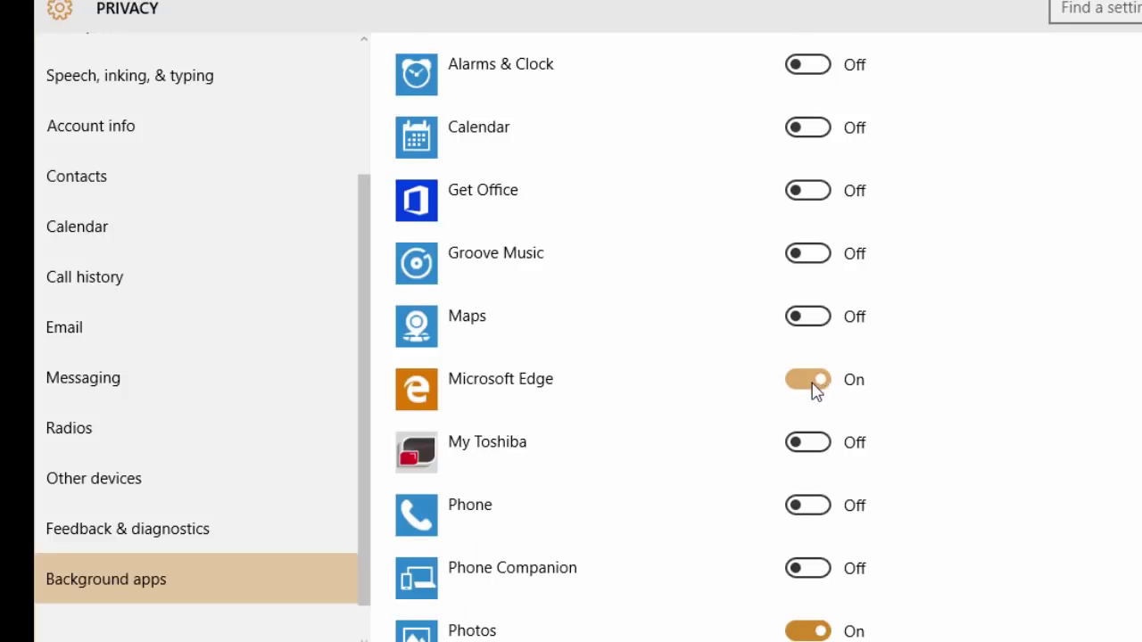
scroll(818, 393, down, 3)
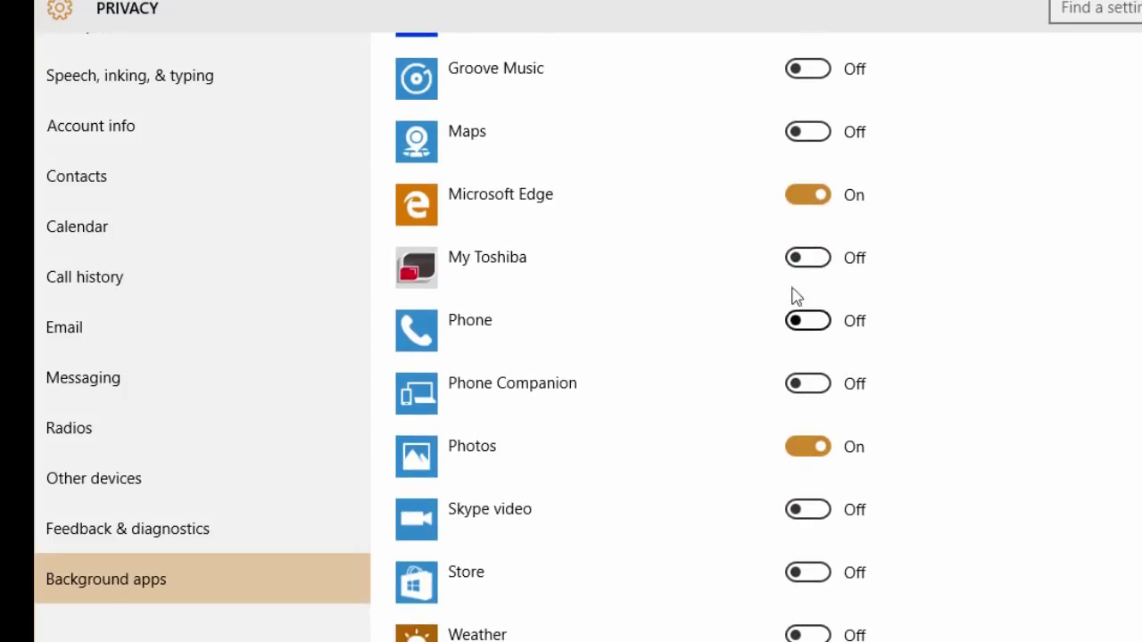
mouse_move(793, 205)
mouse_down()
mouse_move(799, 226)
mouse_move(797, 205)
mouse_up()
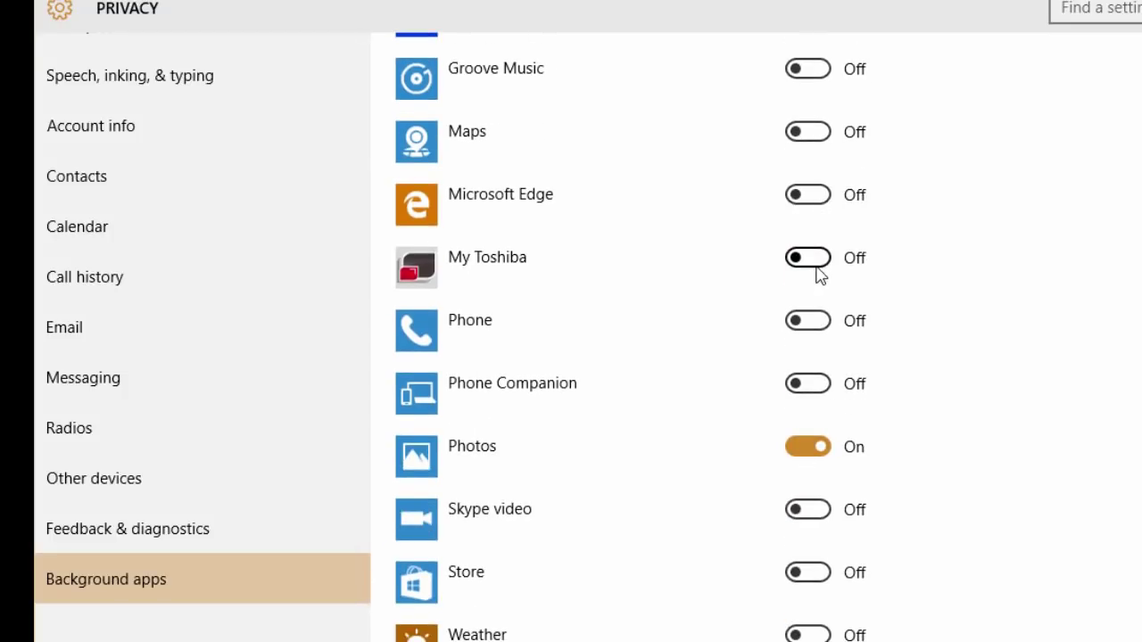
drag(801, 451, 862, 476)
scroll(861, 477, down, 2)
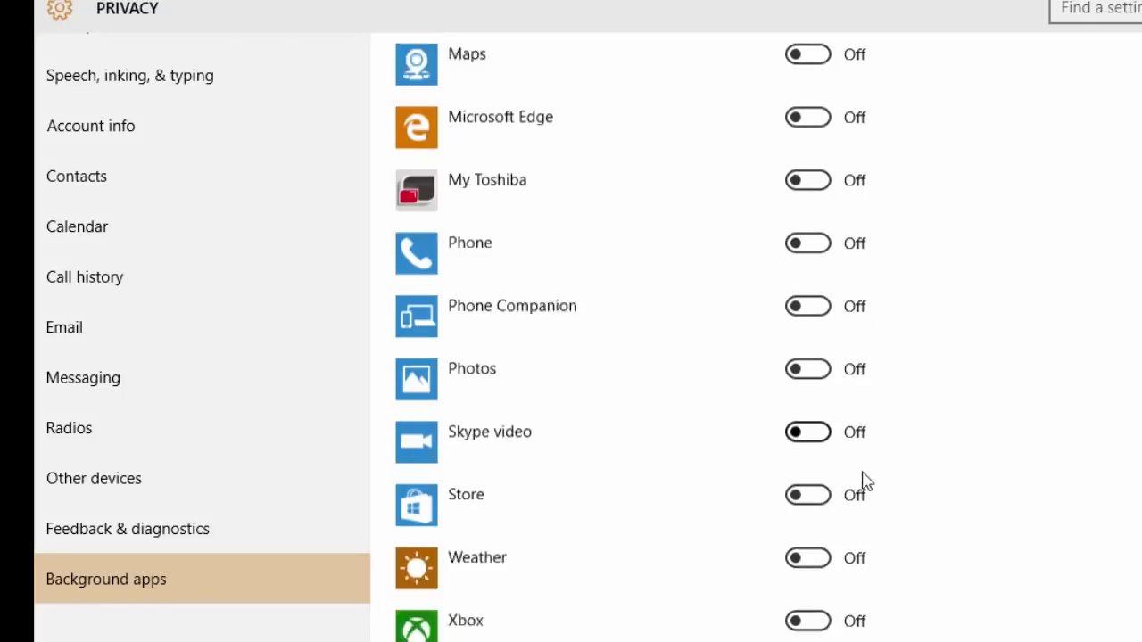
scroll(391, 561, up, 7)
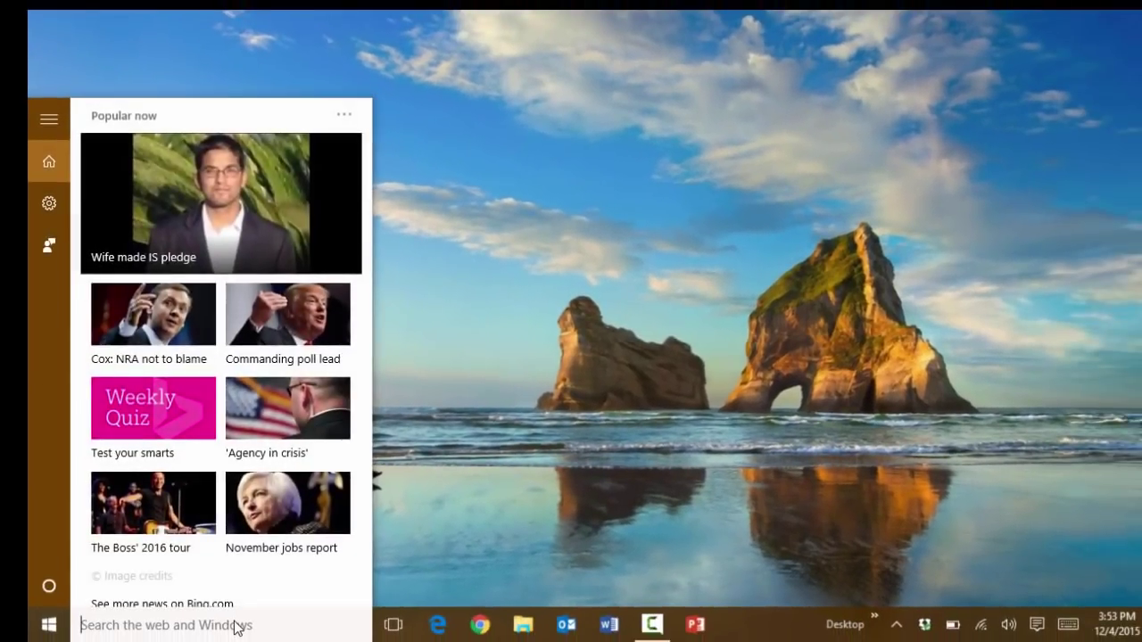
Step: Search Windows for "wireles" and open the Change Wi-Fi settings result
text(w)
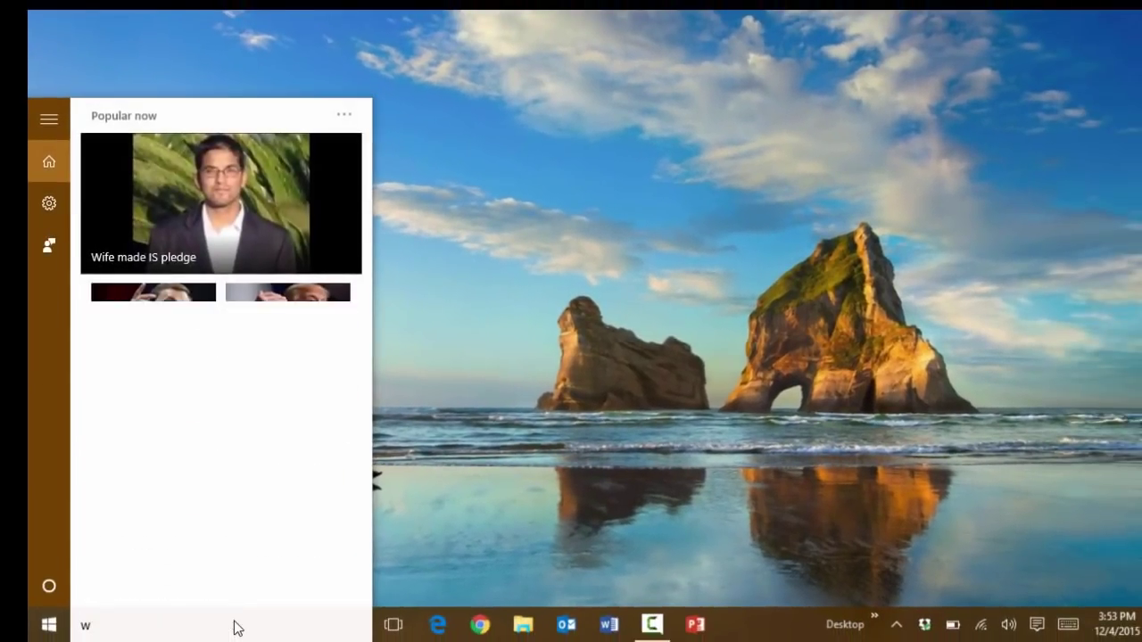
text(ireles)
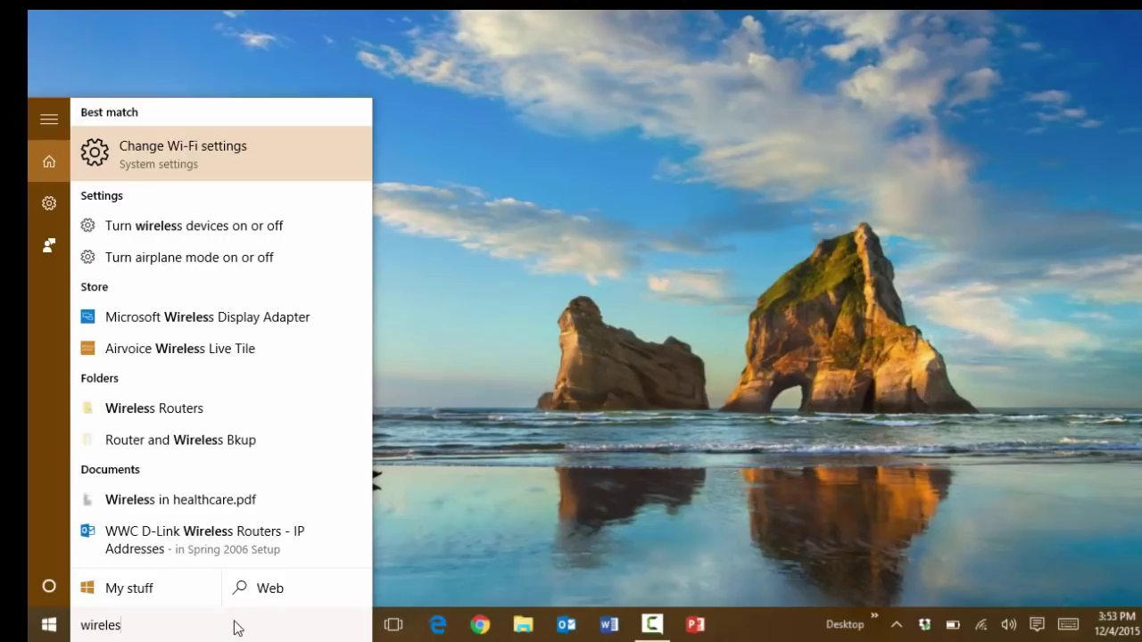
click(196, 154)
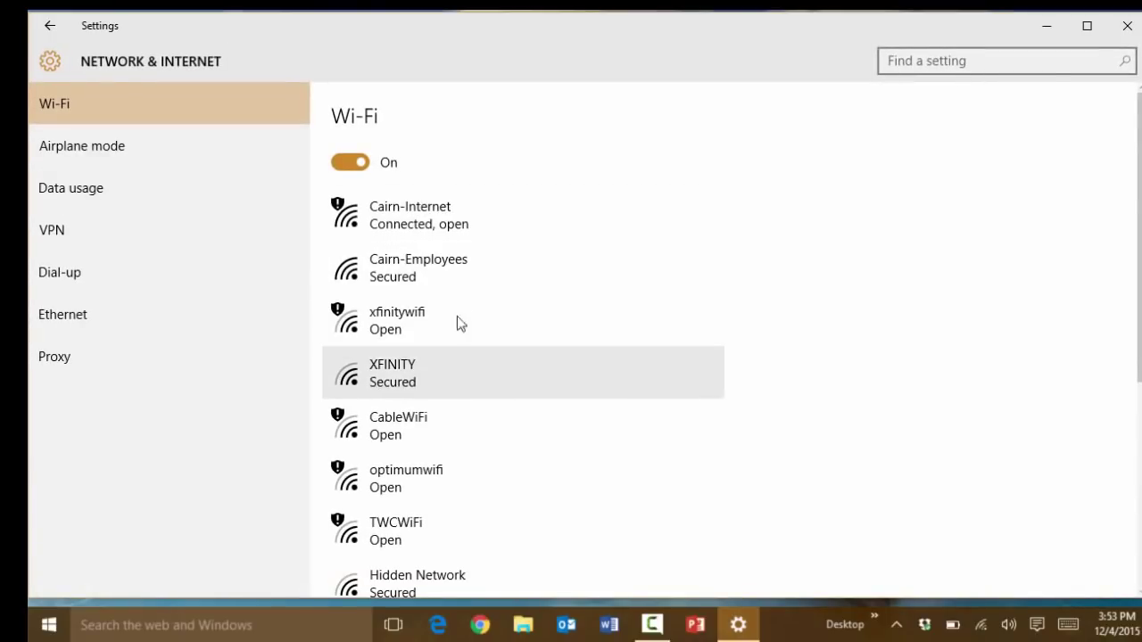
Step: Review the Wi-Fi advanced options, covering PC discoverability, metered connection and network properties, and return to the Wi-Fi page
scroll(445, 323, down, 4)
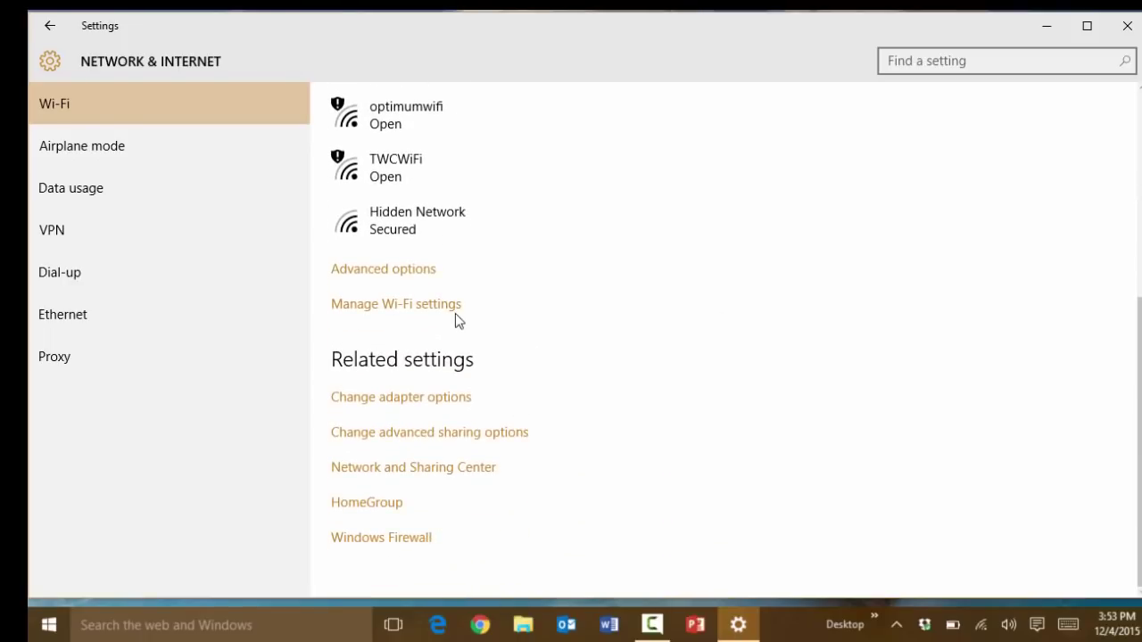
click(408, 270)
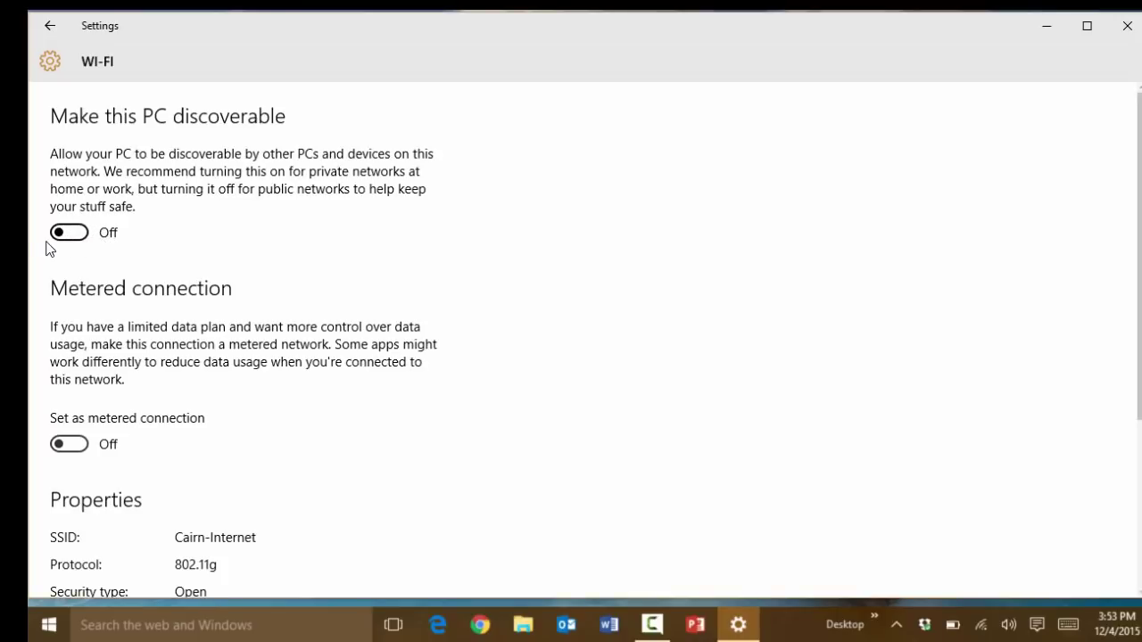
scroll(209, 276, down, 3)
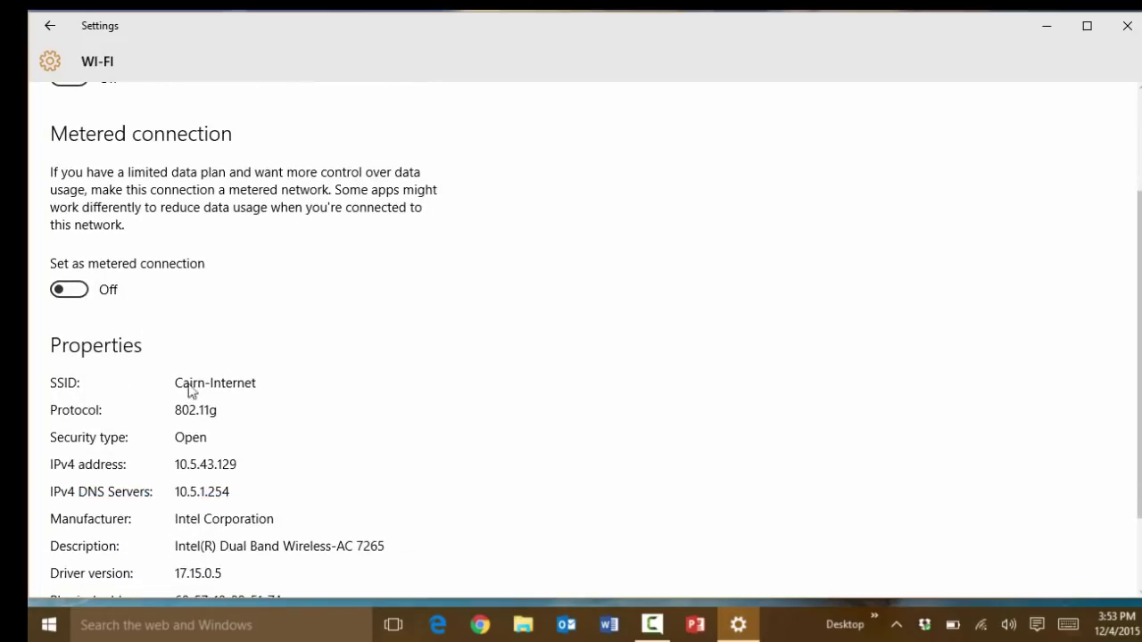
scroll(188, 419, down, 2)
scroll(294, 366, up, 5)
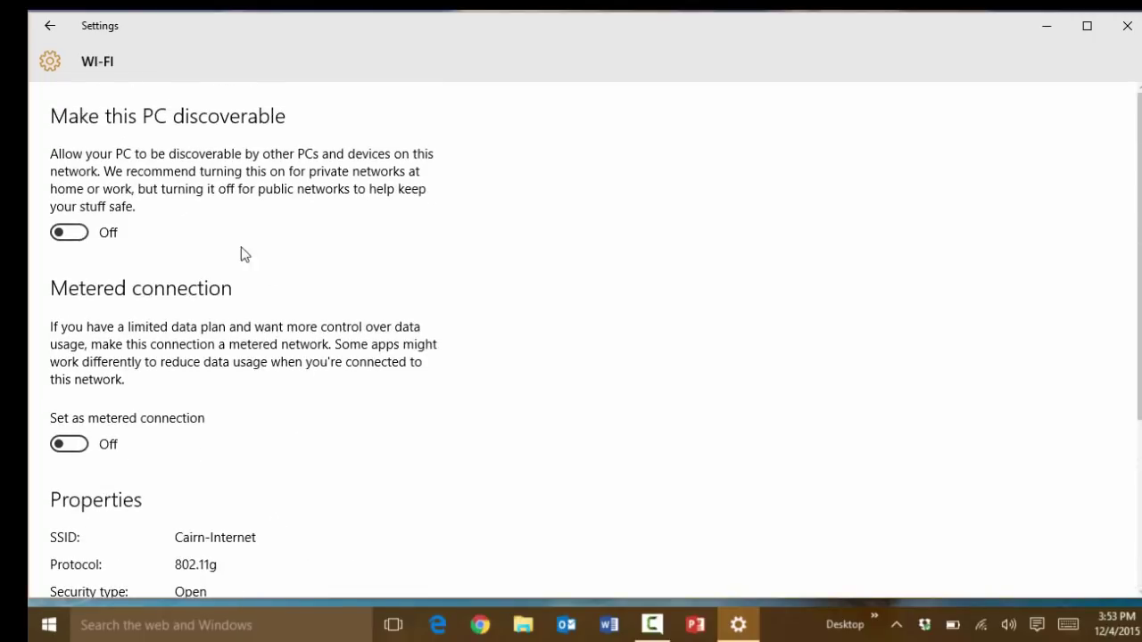
click(50, 27)
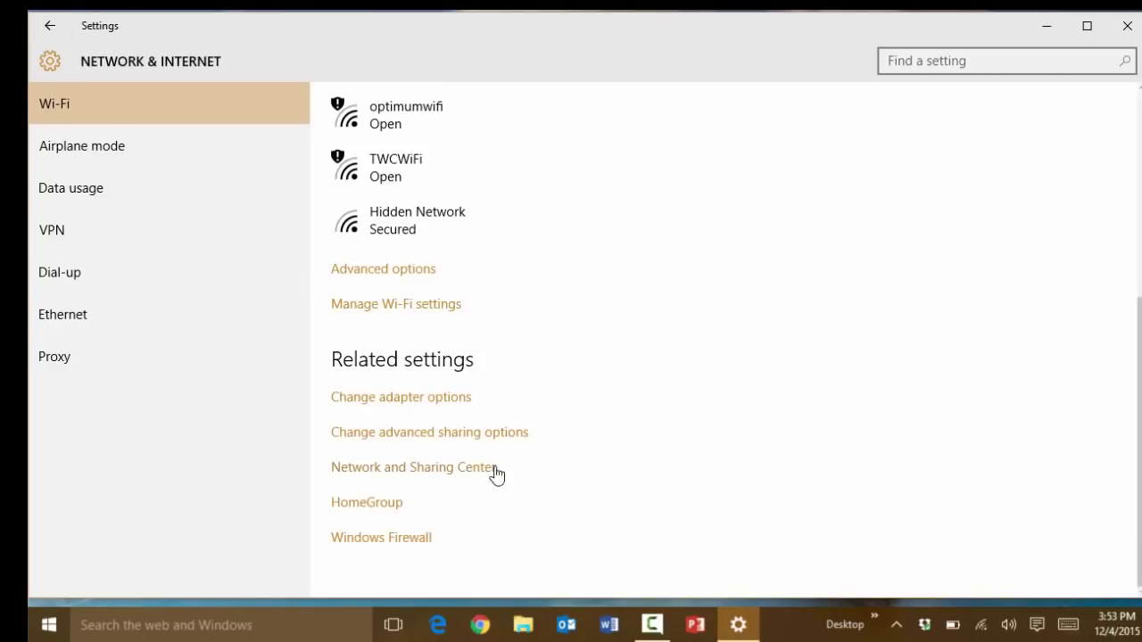
Step: Review the Wi-Fi Sense, paid Wi-Fi services and known networks settings under Manage Wi-Fi settings, and close Settings
click(433, 305)
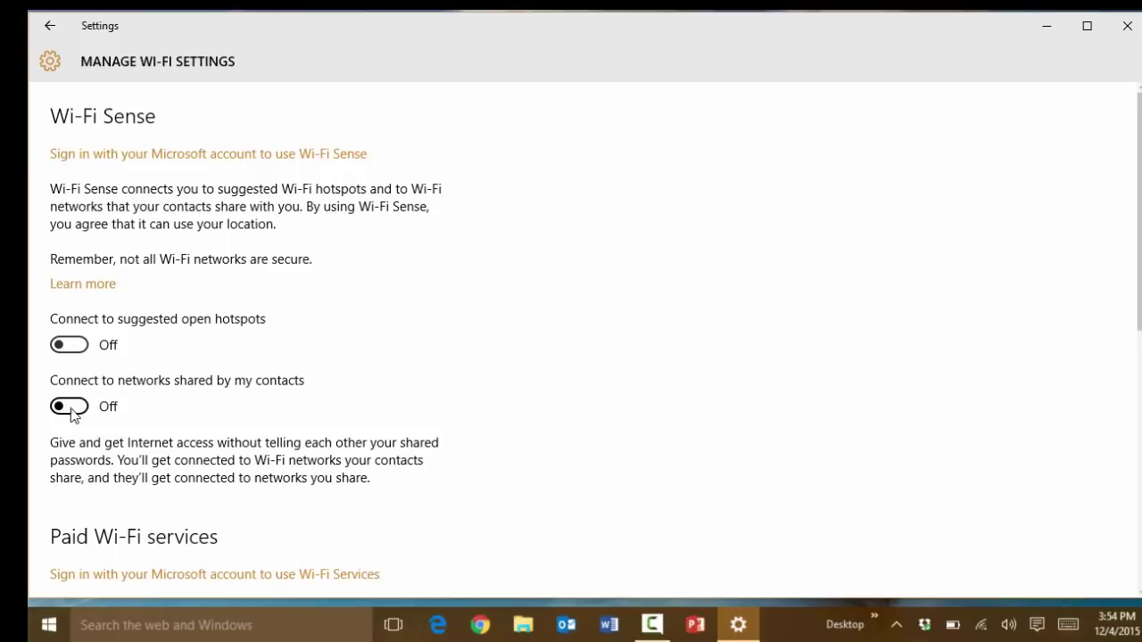
scroll(86, 421, down, 3)
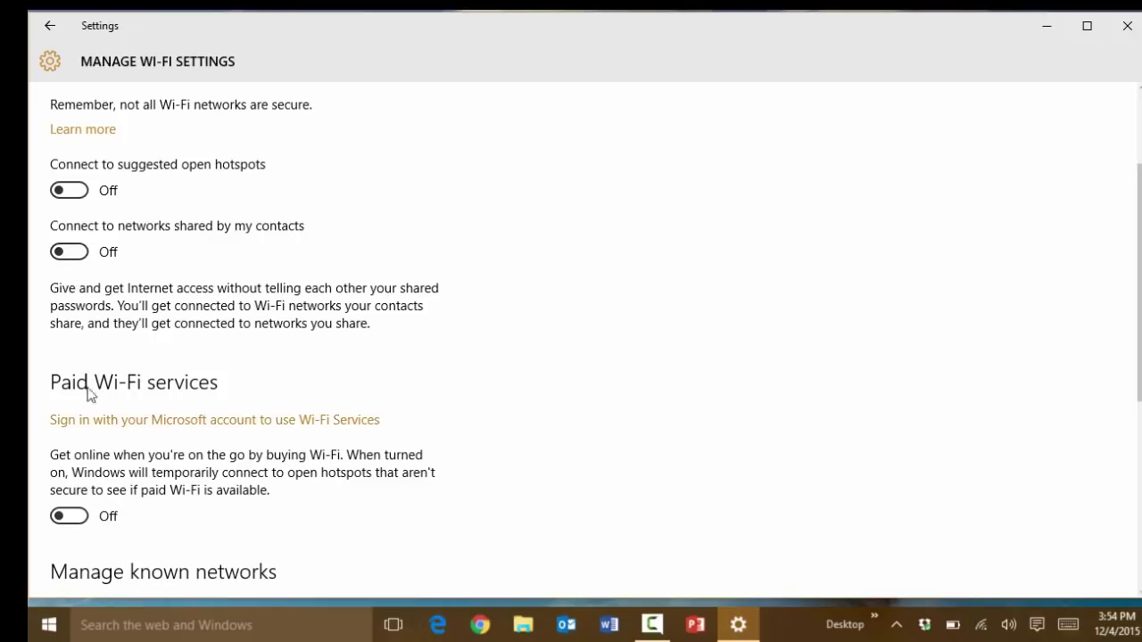
scroll(116, 486, down, 2)
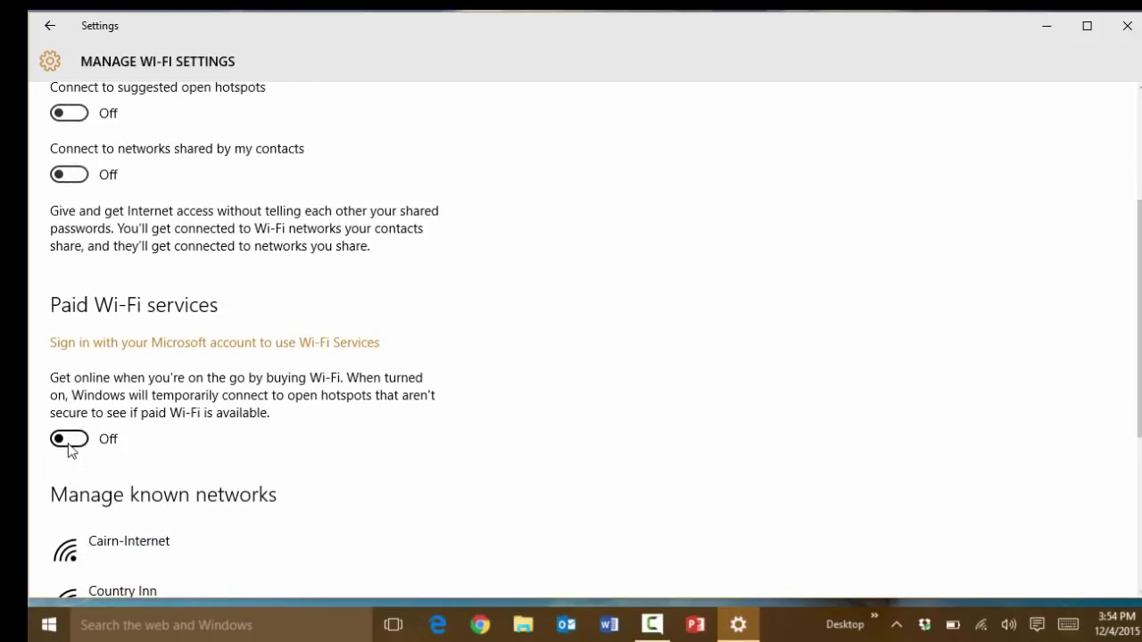
scroll(223, 392, down, 6)
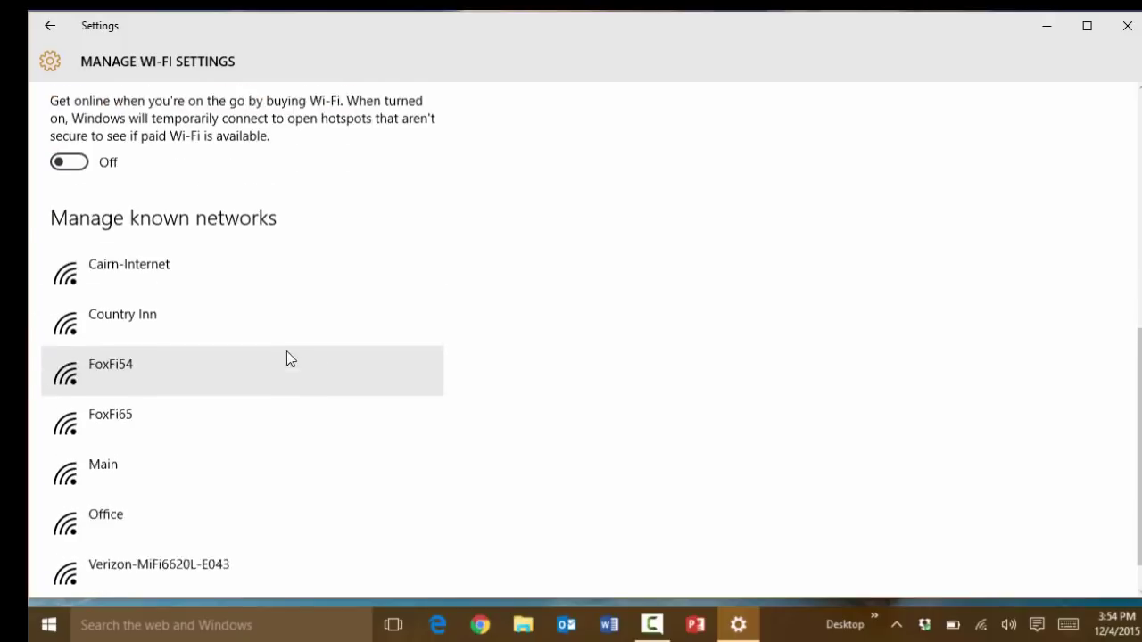
key(BackSpace)
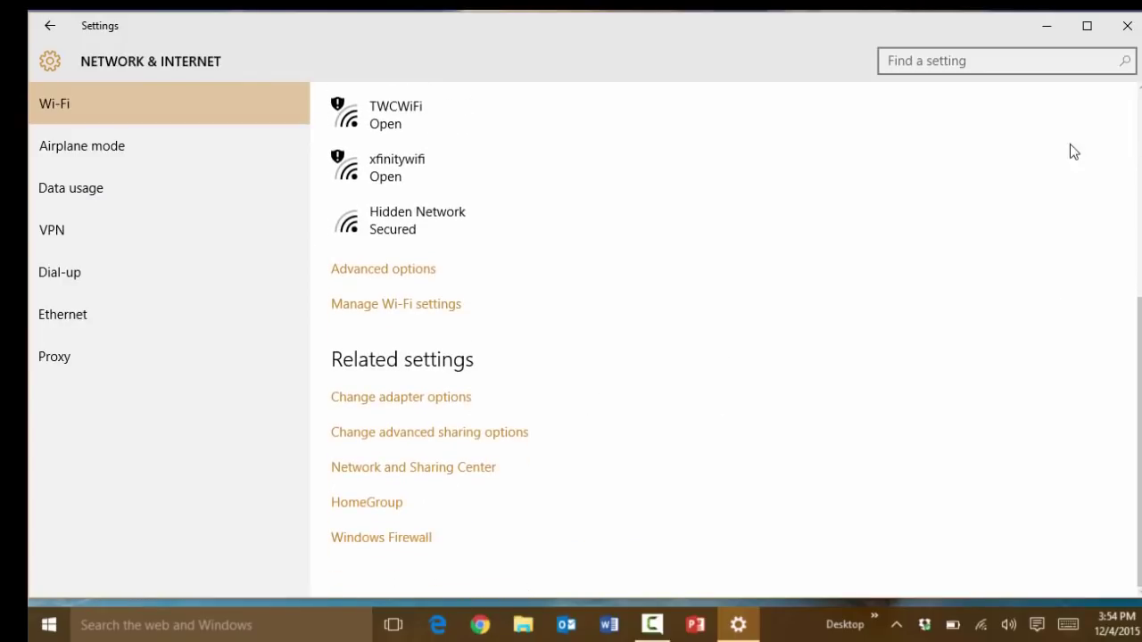
click(1122, 29)
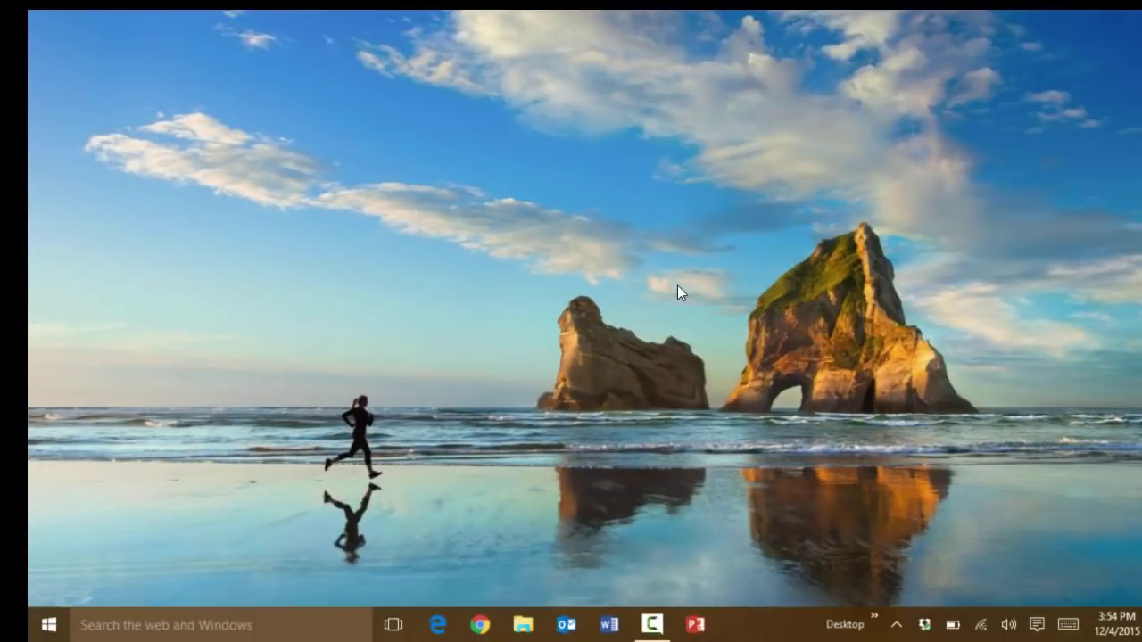
Step: Open the Windows Settings home page and search for settings matching "pri"
click(49, 624)
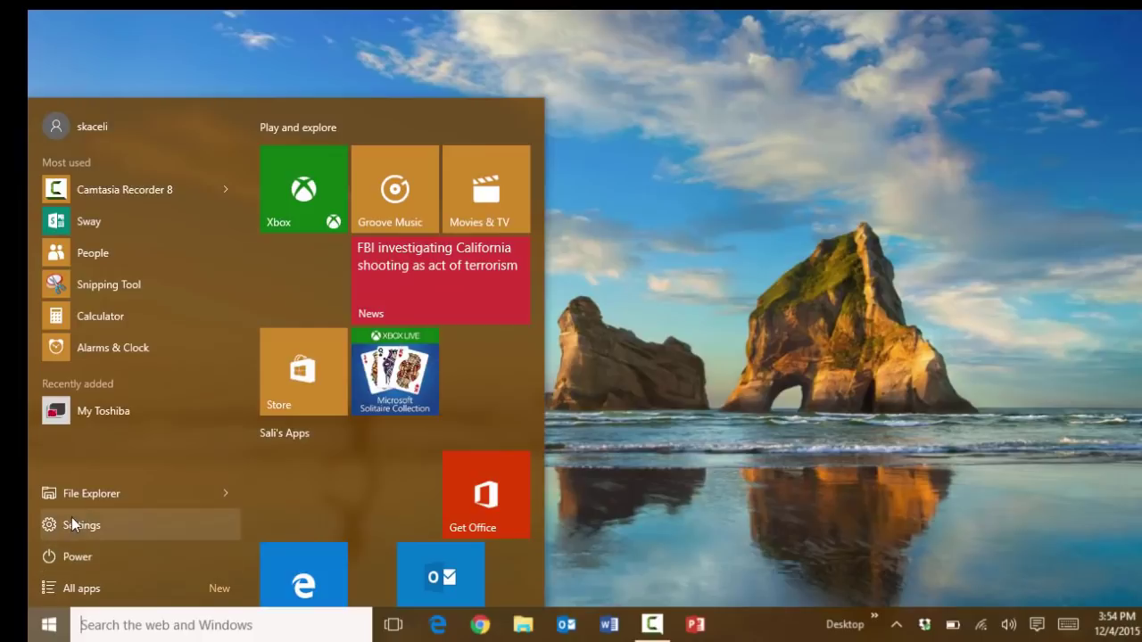
click(72, 525)
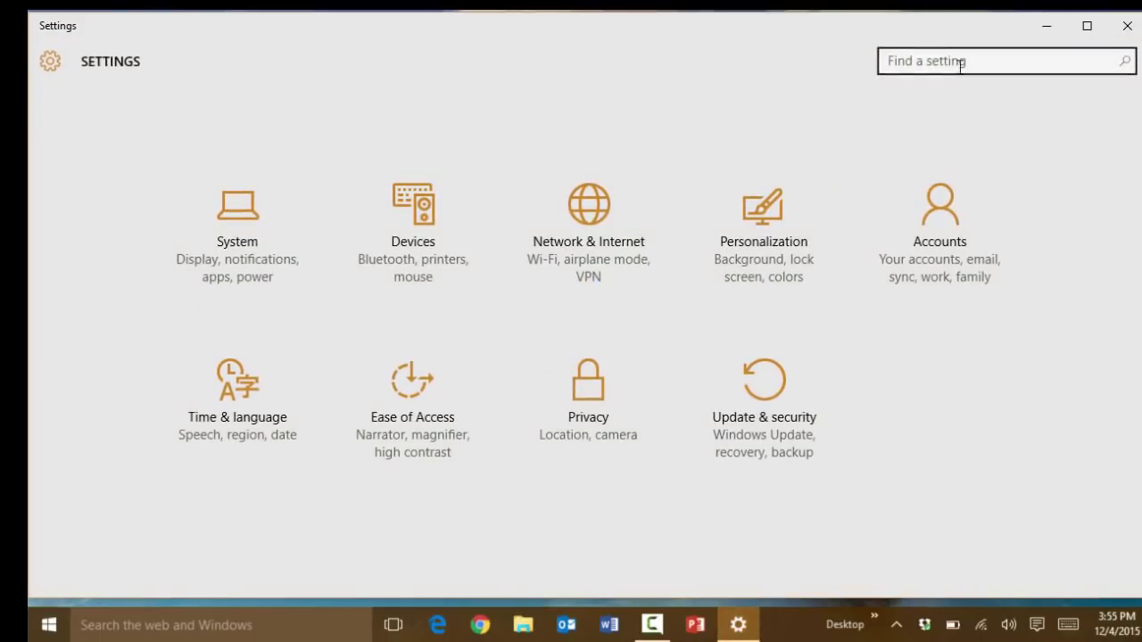
click(961, 64)
text(pri)
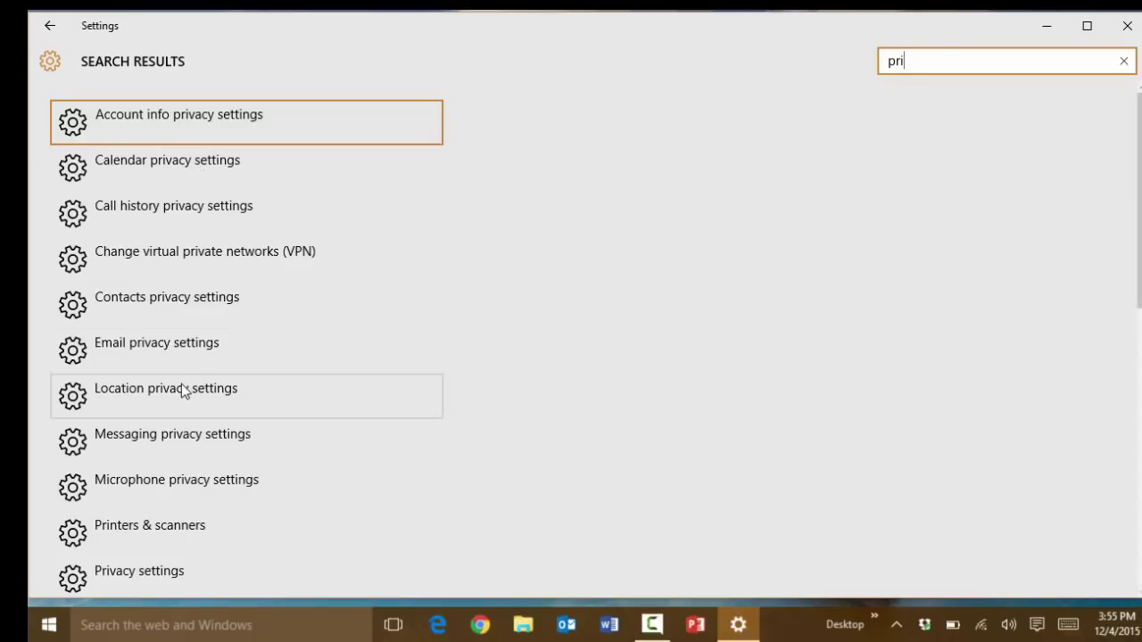
Step: Look through the full list of search results and open the Email privacy settings
scroll(226, 558, down, 5)
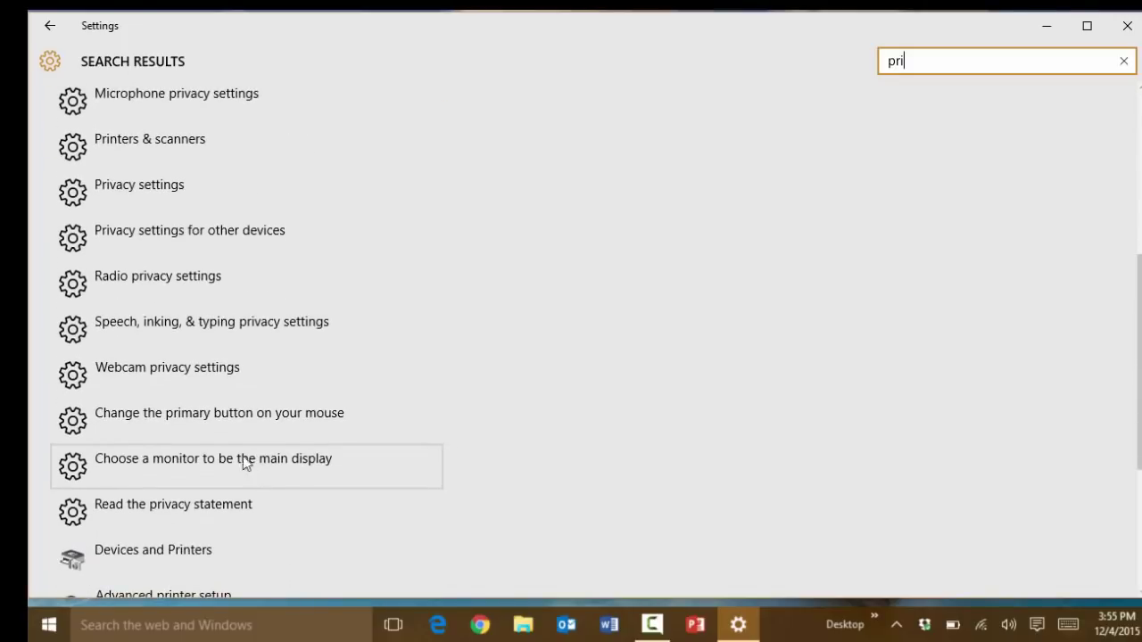
scroll(254, 473, down, 3)
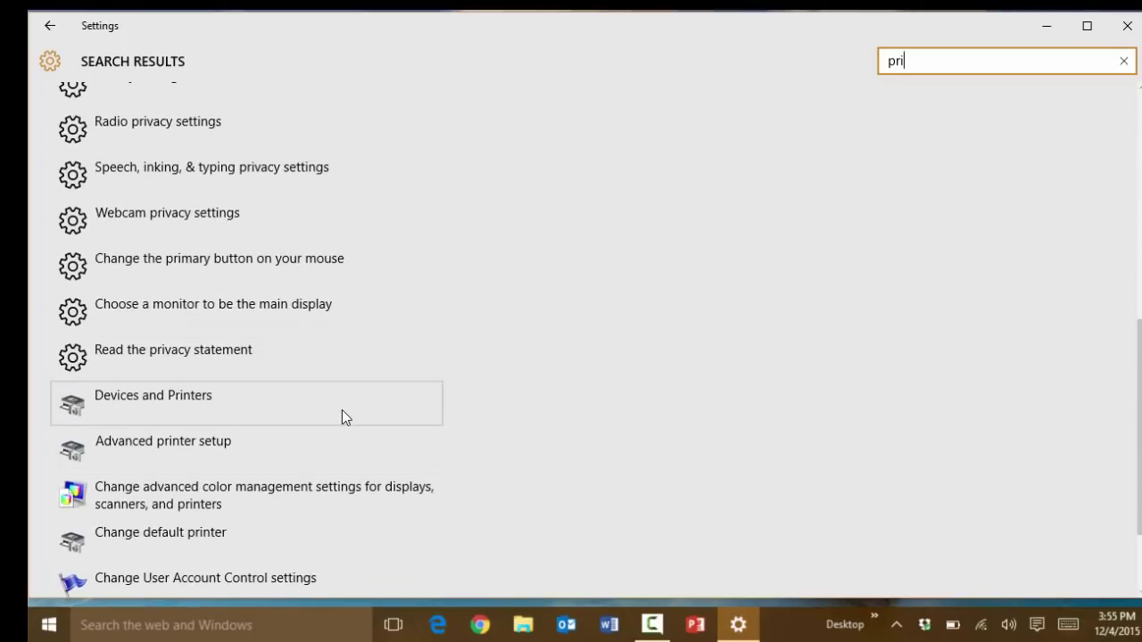
scroll(464, 424, down, 3)
scroll(560, 380, up, 8)
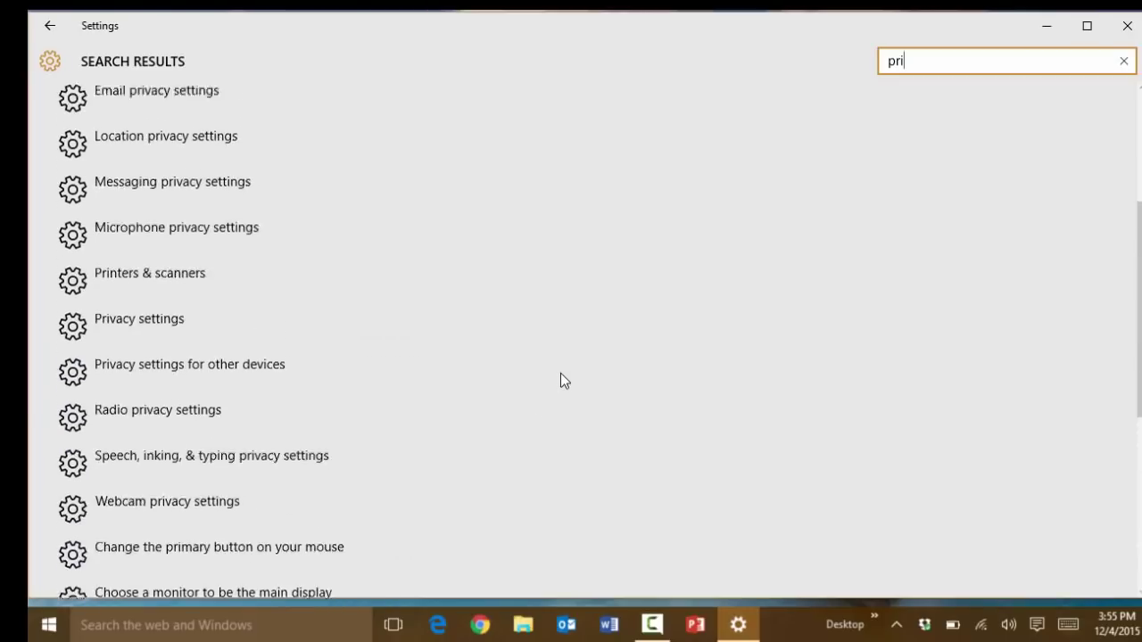
scroll(560, 373, up, 5)
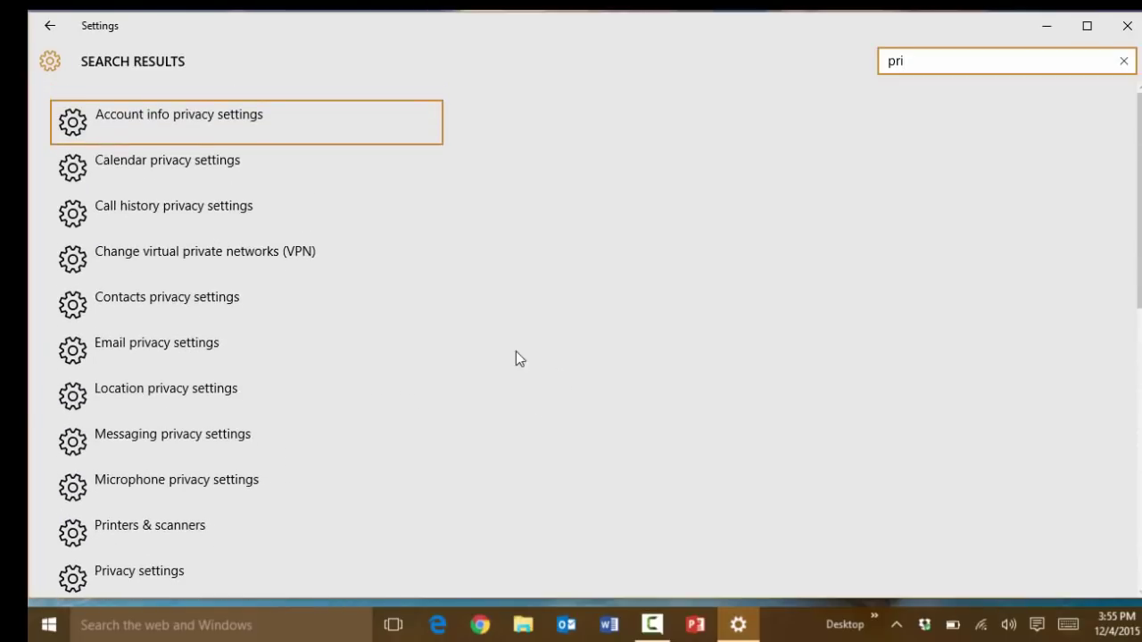
click(176, 345)
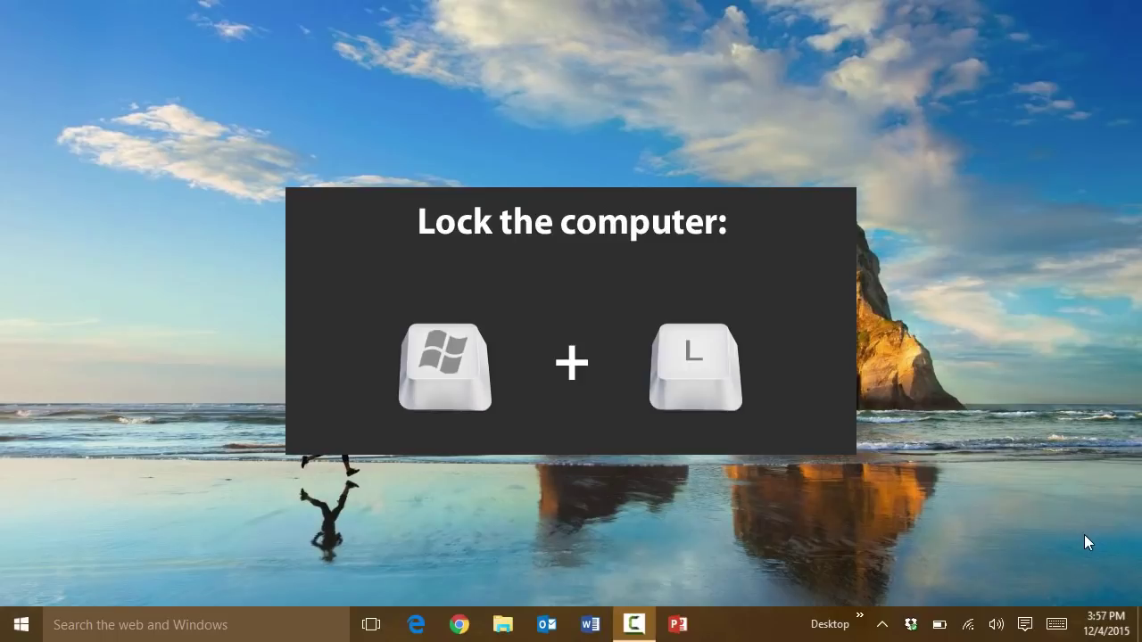
Step: Lock the computer, and dismiss the lock screen to get back to the desktop
key(super+l)
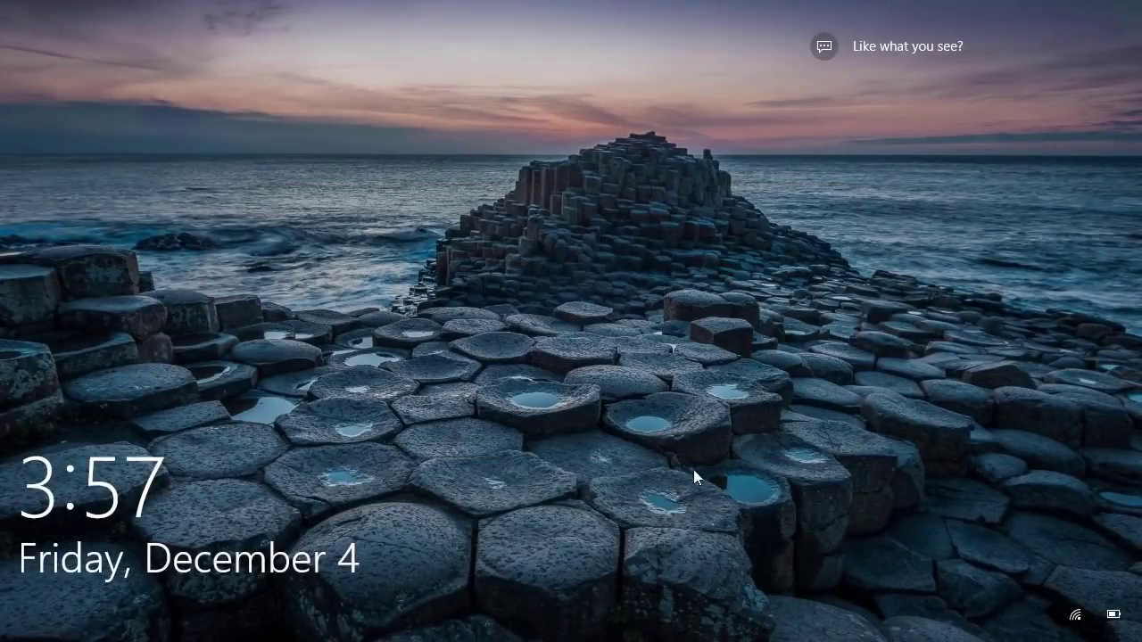
click(474, 388)
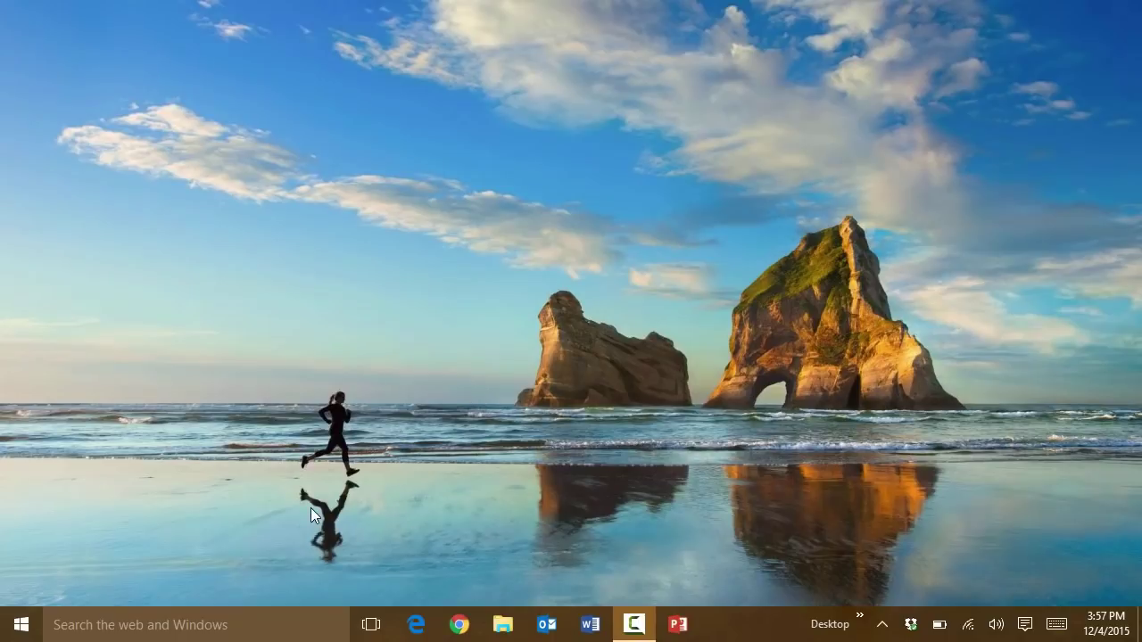
Step: View the Sleep, Shut down and Restart power options in the Start menu without choosing one, and close it
click(19, 631)
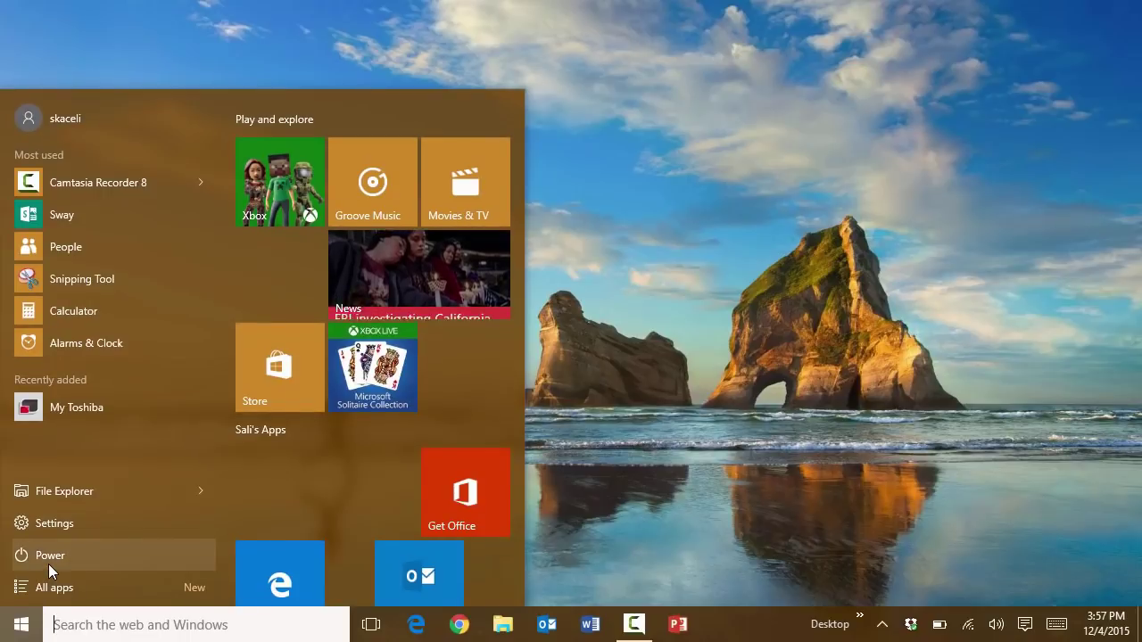
click(25, 631)
click(22, 629)
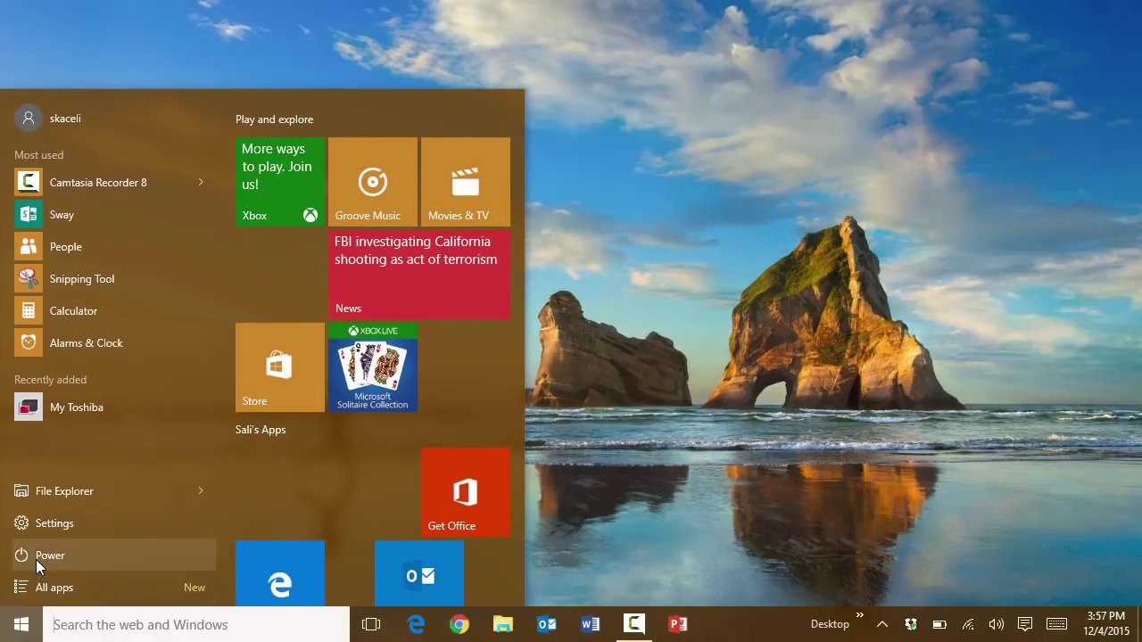
click(37, 561)
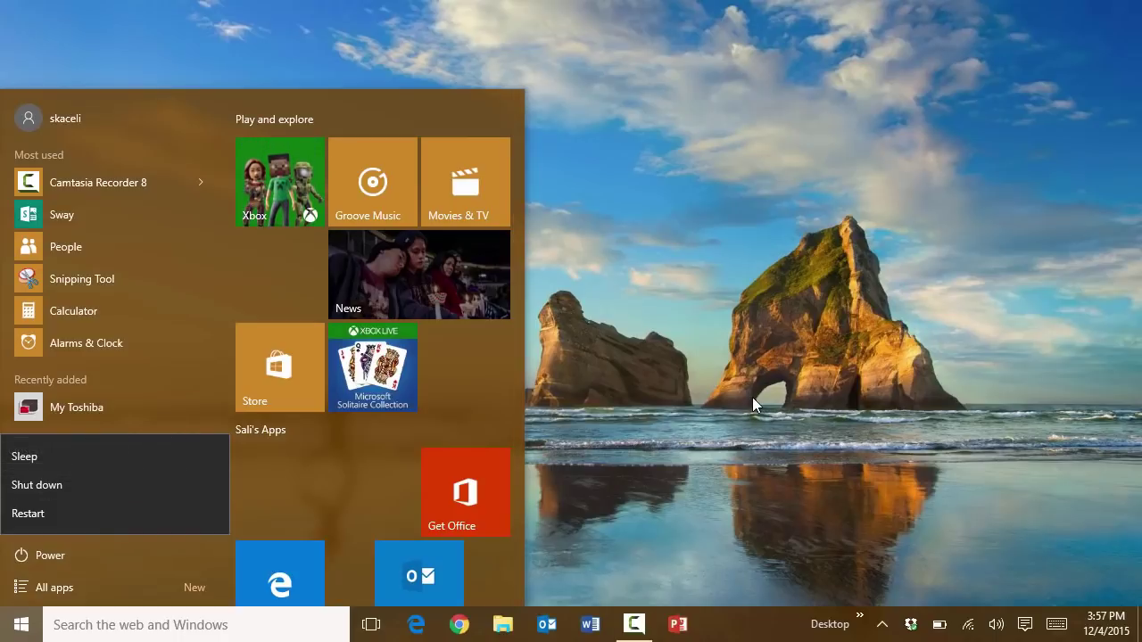
click(21, 627)
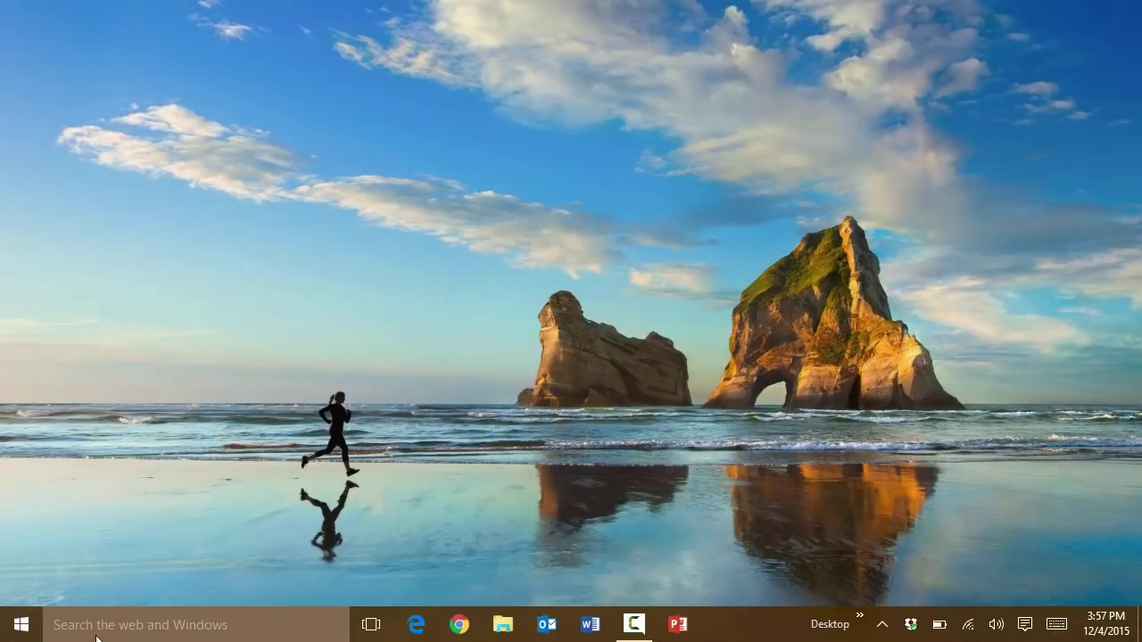
Step: View the Shut down or sign out choices in the Start button's context menu, and dismiss it without choosing one
right_click(21, 633)
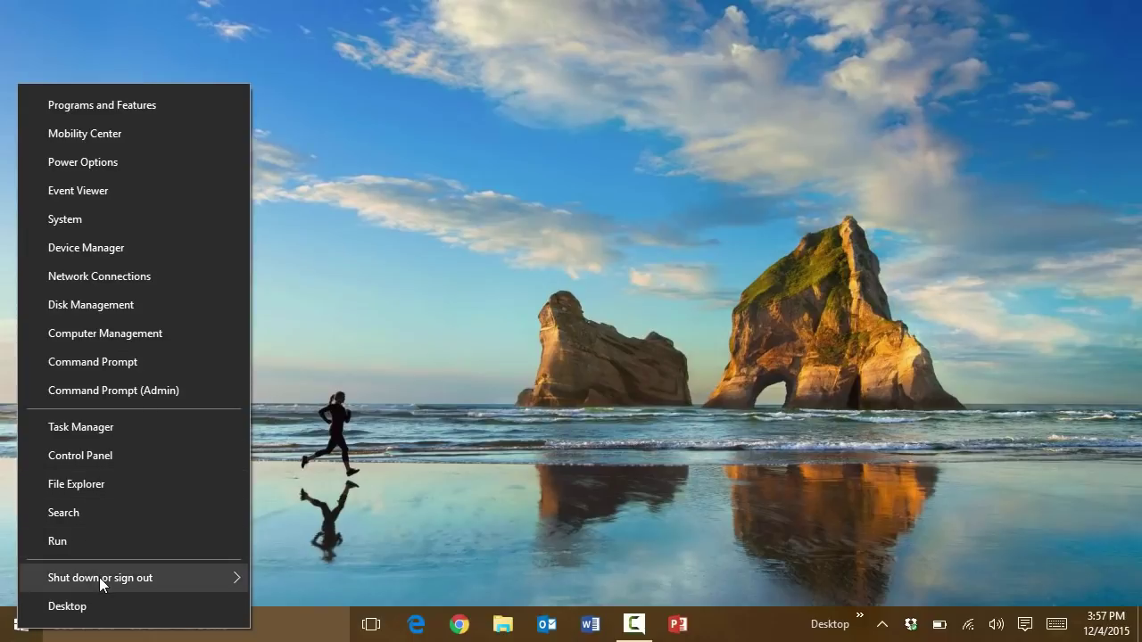
mouse_move(99, 577)
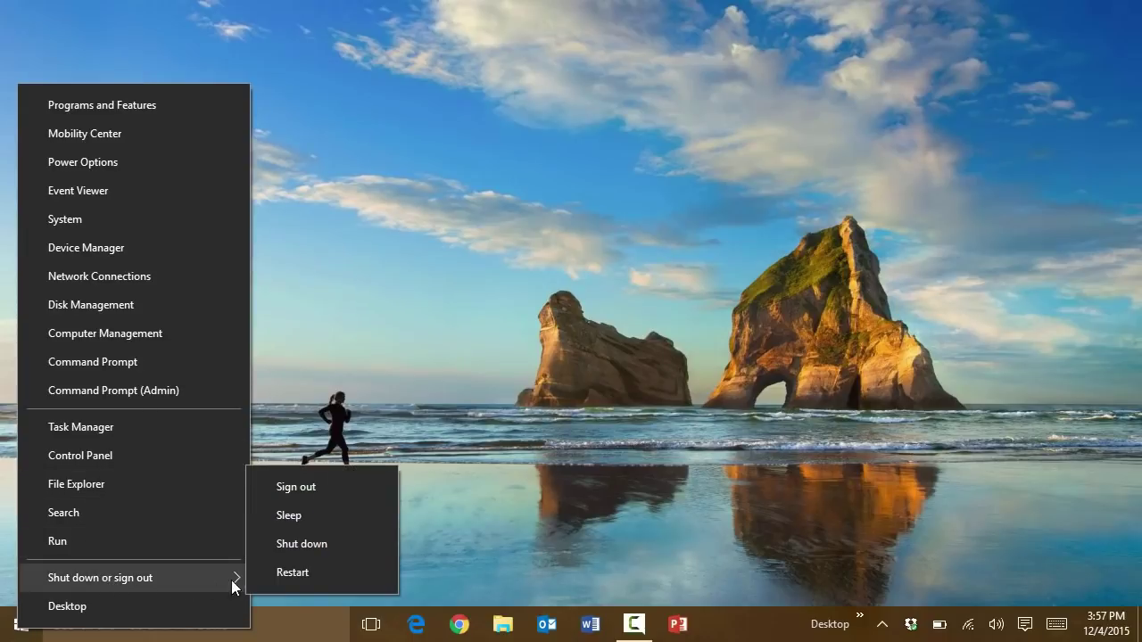
click(458, 304)
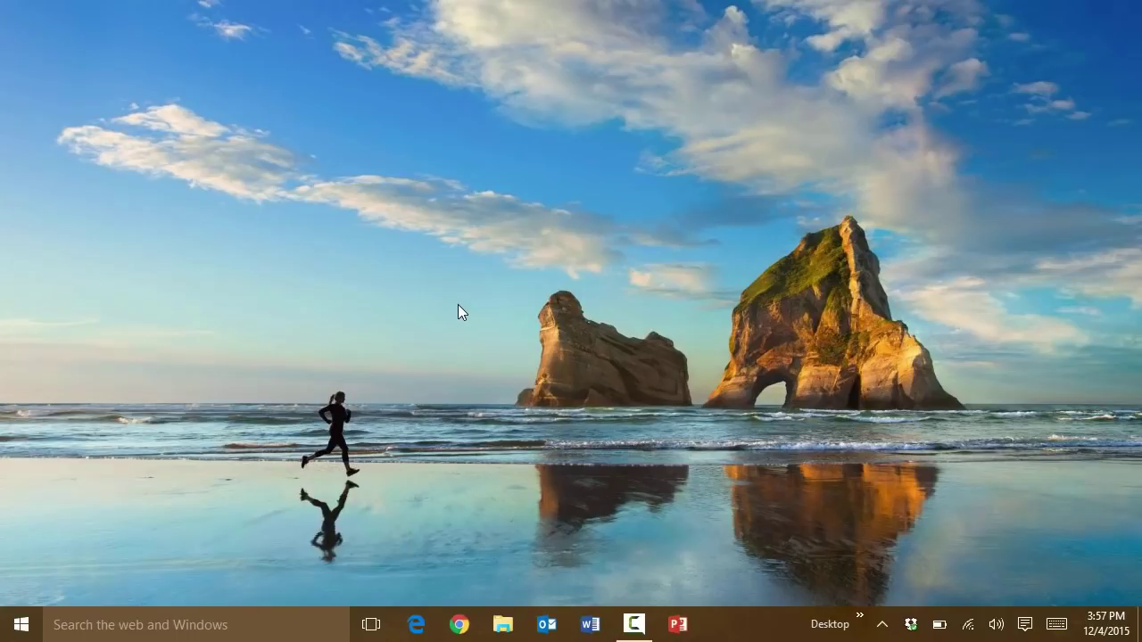